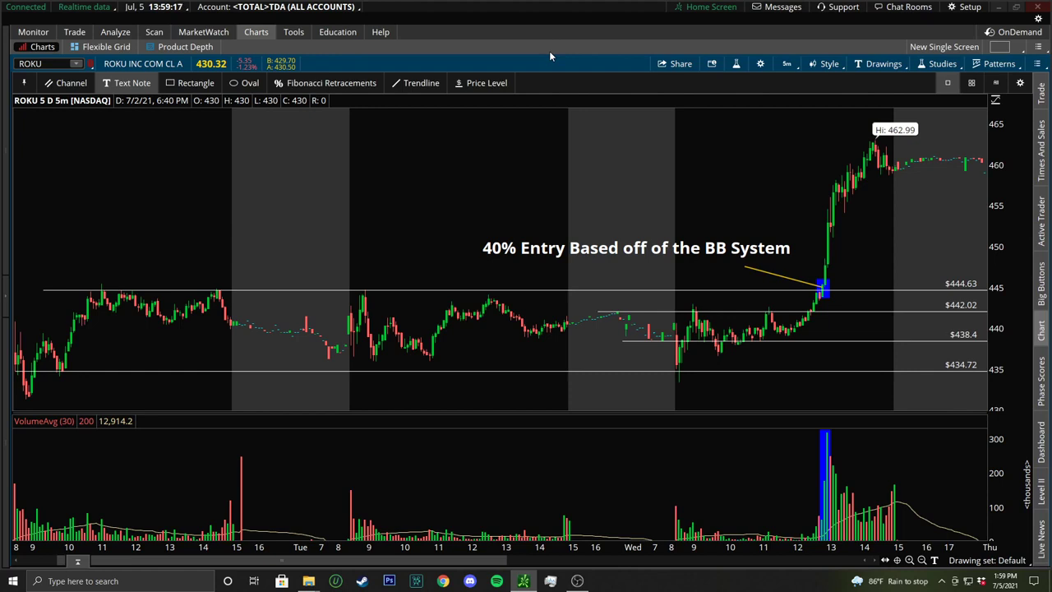
# - Remove all existing drawings from the ROKU chart and enlarge the days leading up to the Wednesday rally
pyautogui.rightClick(444, 195)
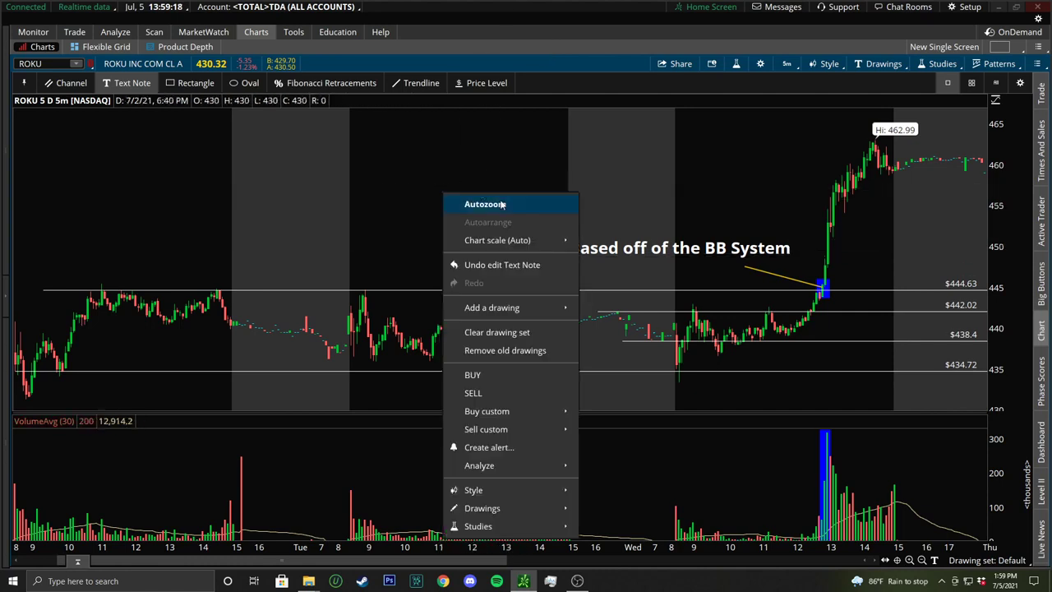
pyautogui.click(503, 351)
pyautogui.click(576, 72)
pyautogui.moveTo(290, 206); pyautogui.dragTo(896, 216)
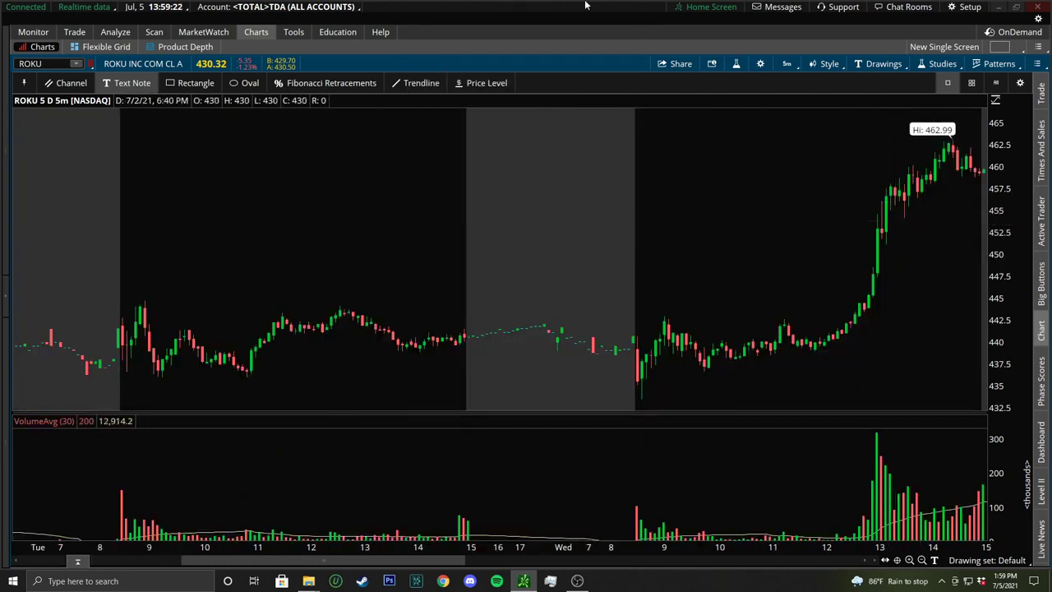
# - Mark Tuesday's range with price levels at $443.98 and $435.79, and the Wednesday premarket range with levels at $442.04 and $438.48
pyautogui.click(491, 83)
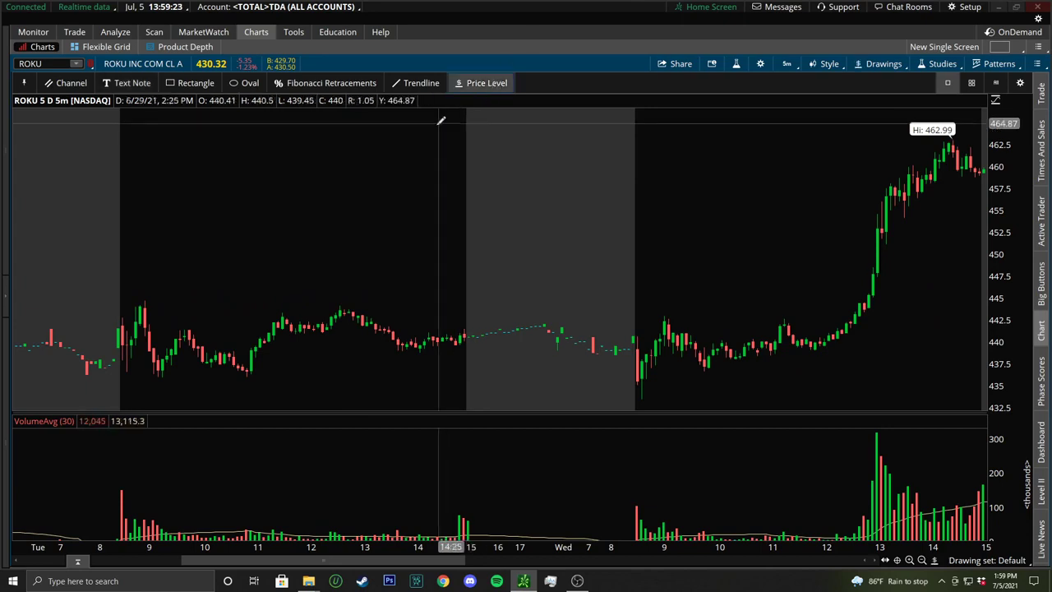
pyautogui.click(105, 306)
pyautogui.click(120, 378)
pyautogui.click(531, 324)
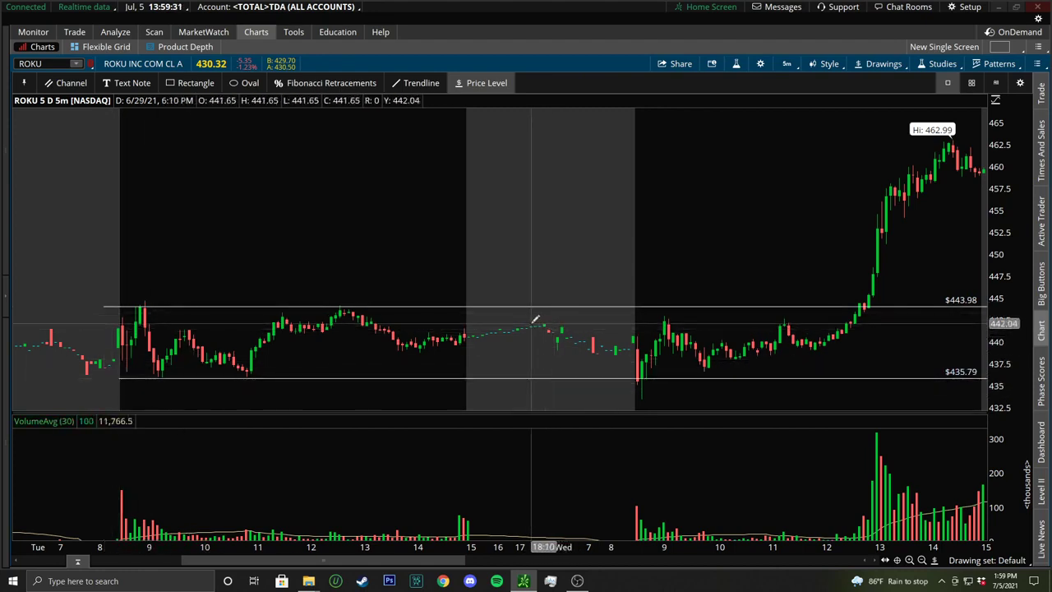
pyautogui.click(542, 352)
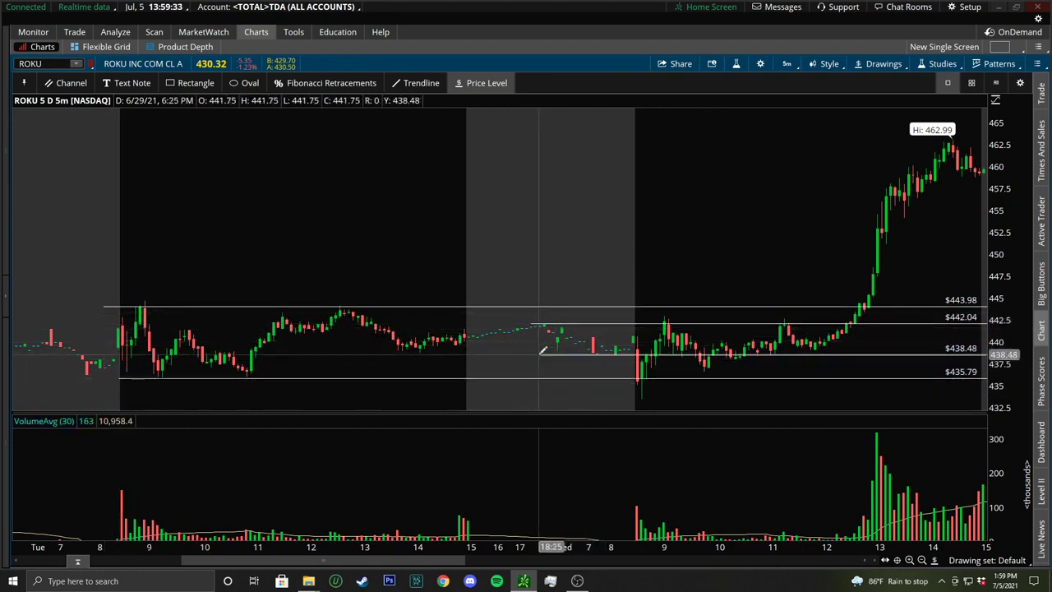
pyautogui.click(460, 336)
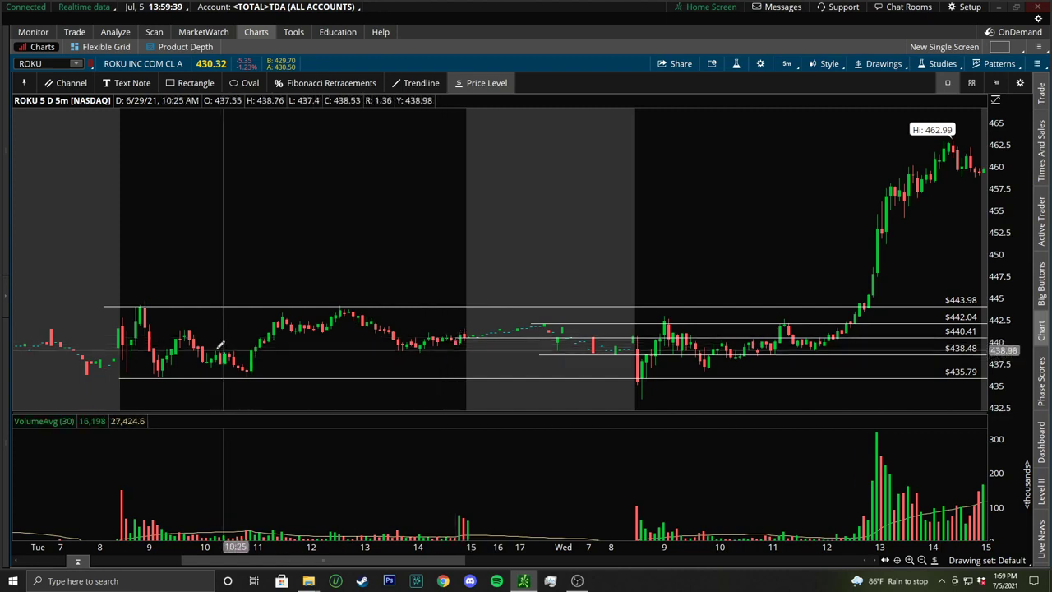
pyautogui.click(115, 324)
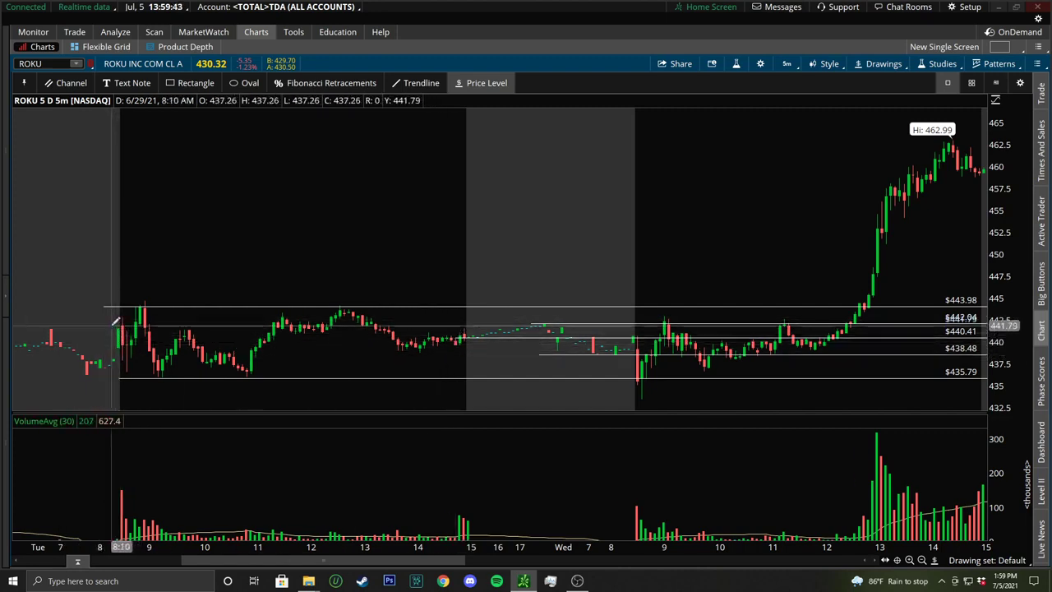
pyautogui.rightClick(424, 328)
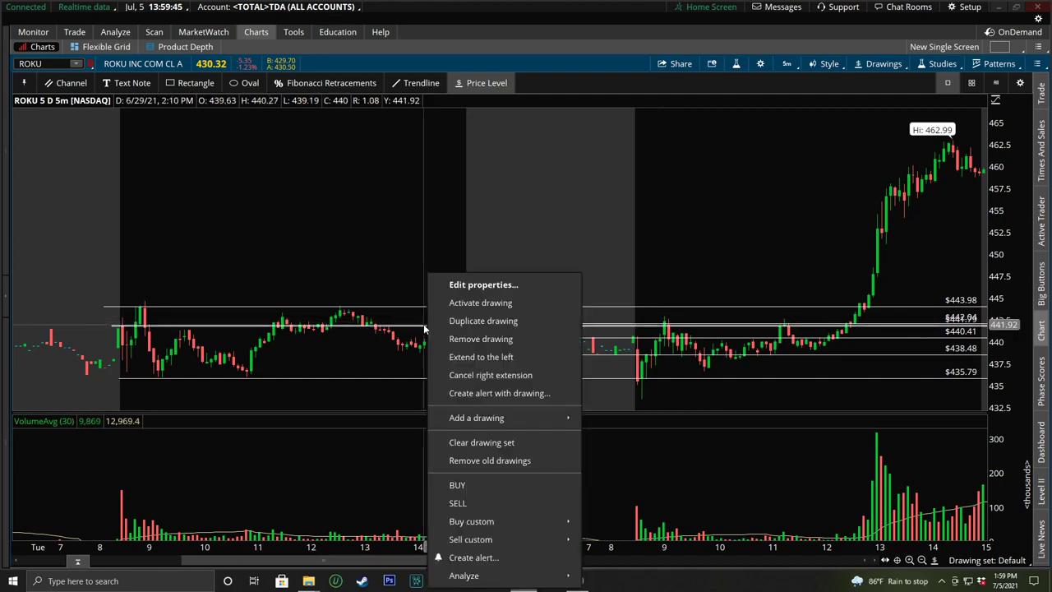
pyautogui.click(485, 339)
pyautogui.rightClick(476, 335)
pyautogui.click(573, 314)
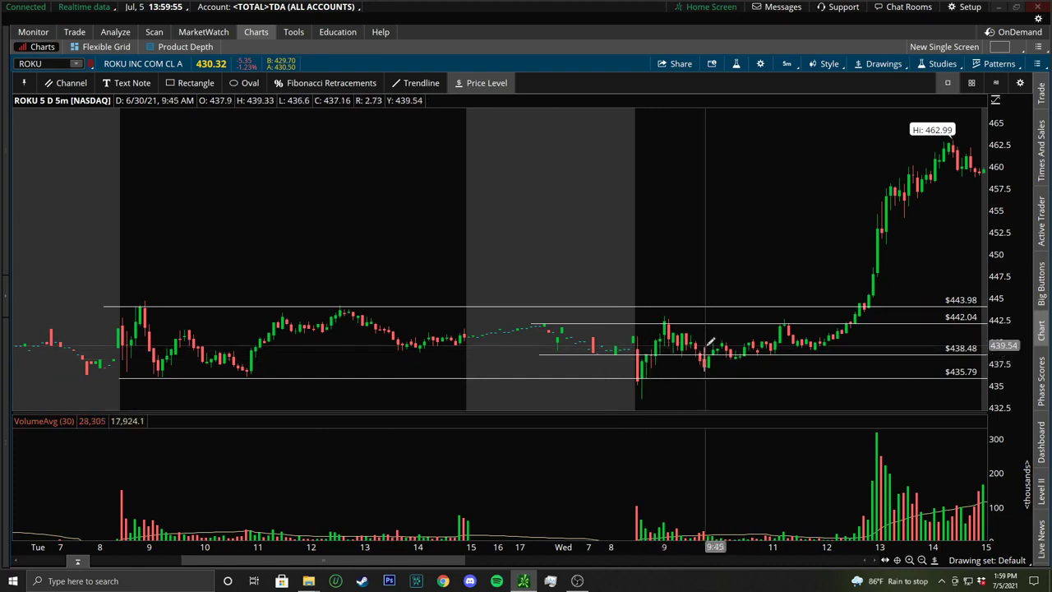
# - Sketch a converging wedge above the candles with two trendlines that meet at about 451.9
pyautogui.click(417, 82)
pyautogui.click(444, 184)
pyautogui.click(577, 239)
pyautogui.click(406, 287)
pyautogui.click(577, 238)
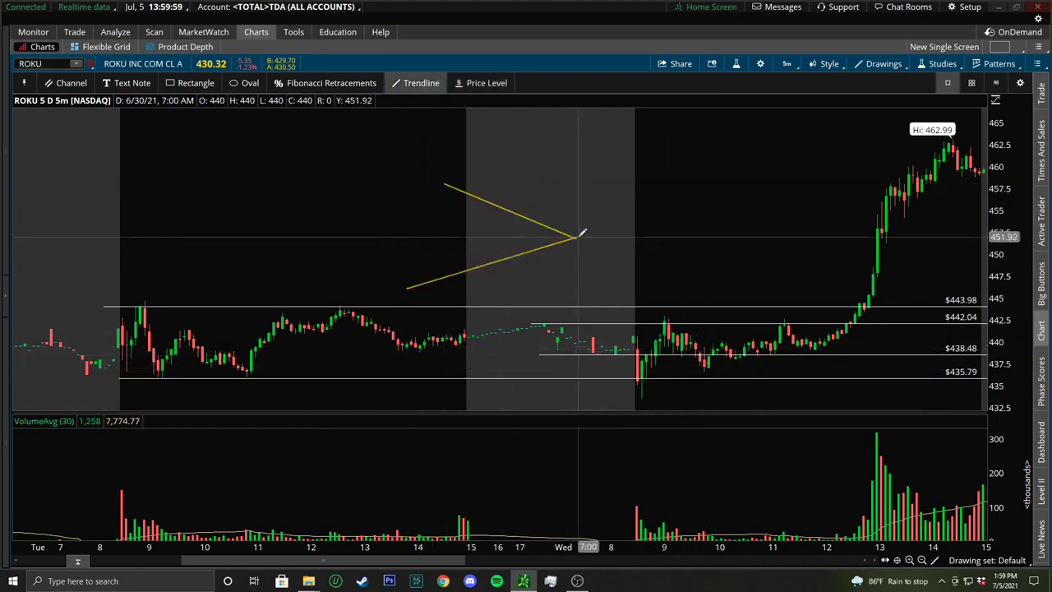
# - Sketch a zigzag price path inside the wedge with four connected trendlines, bouncing between its upper and lower sides
pyautogui.click(438, 266)
pyautogui.click(456, 199)
pyautogui.click(456, 199)
pyautogui.click(485, 261)
pyautogui.click(484, 262)
pyautogui.click(506, 206)
pyautogui.click(535, 242)
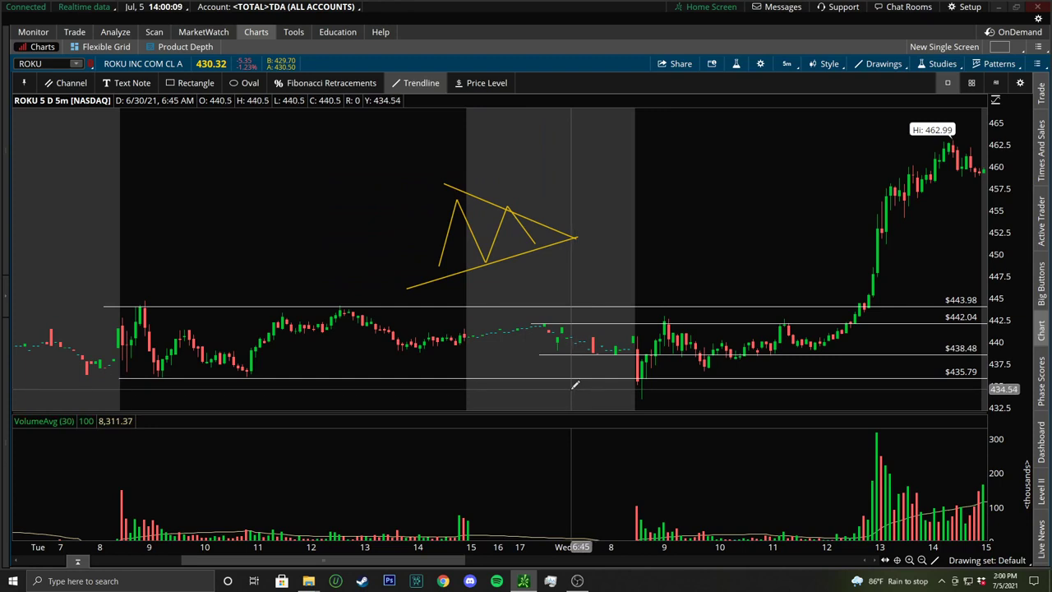
# - Highlight the zones around the $443.98–$442.04 levels and the $438.48–$435.79 levels with two rectangles over Wednesday morning
pyautogui.click(195, 82)
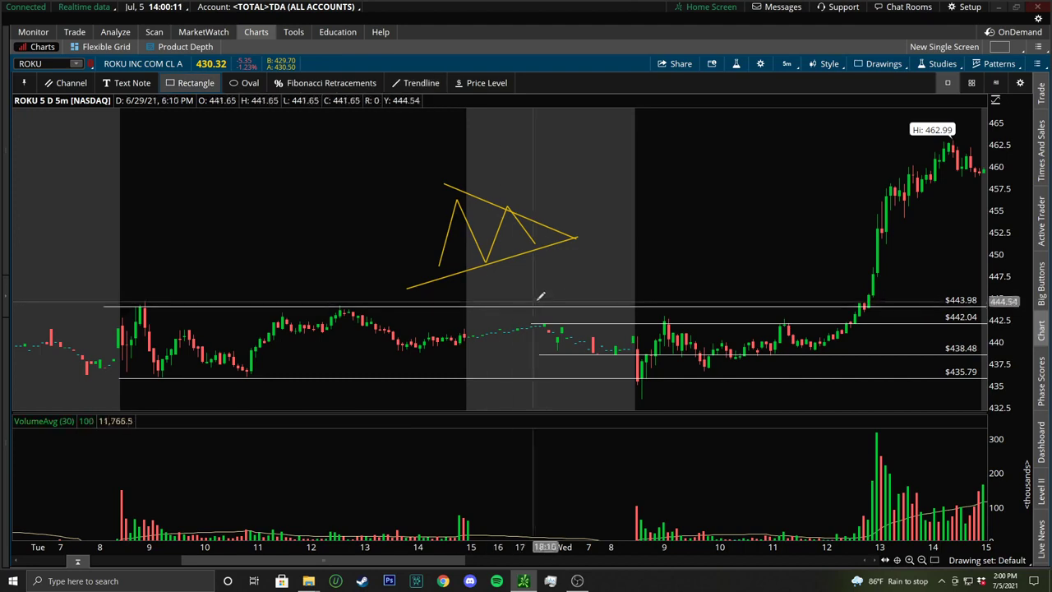
pyautogui.moveTo(561, 302)
pyautogui.mouseDown()
pyautogui.moveTo(793, 312)
pyautogui.moveTo(797, 323)
pyautogui.mouseUp()
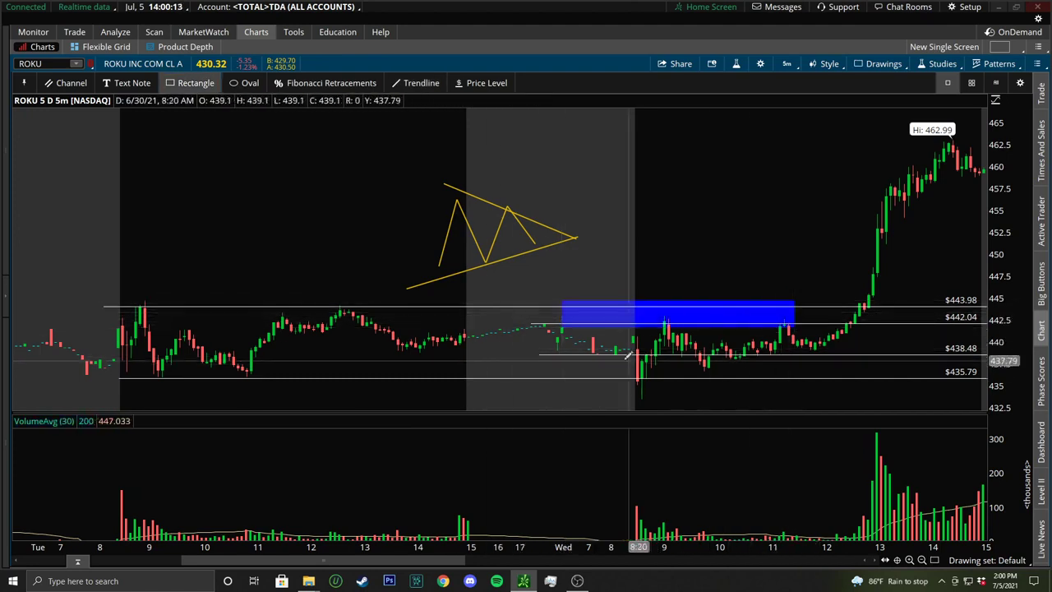
pyautogui.moveTo(601, 353); pyautogui.dragTo(782, 382)
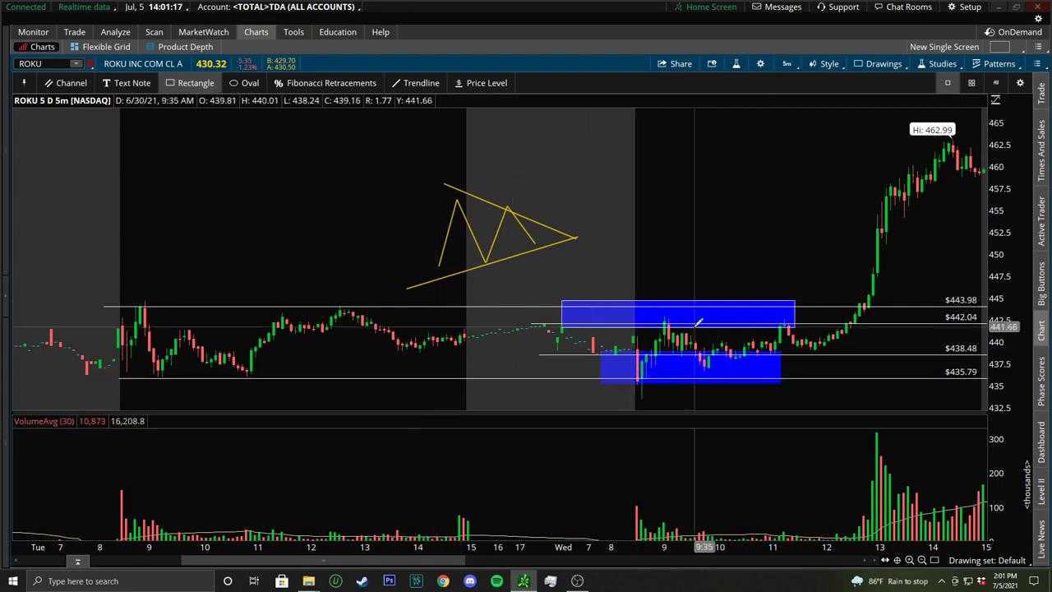
# - View the ROKU levels on the 3 D : 10m timeframe and on the 1 D : 5m timeframe
pyautogui.click(784, 63)
pyautogui.click(762, 146)
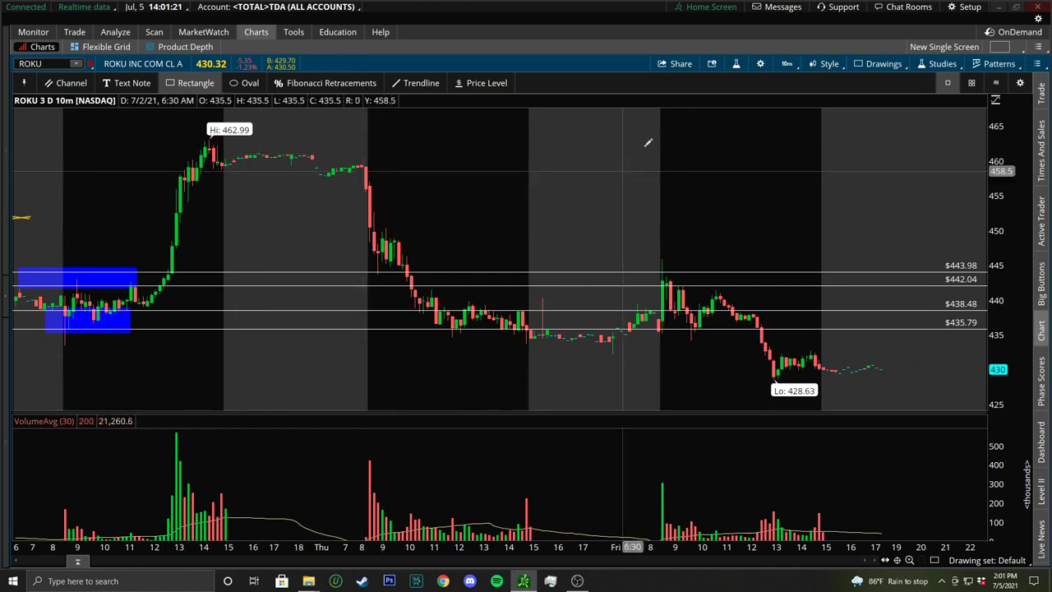
pyautogui.click(787, 64)
pyautogui.click(760, 130)
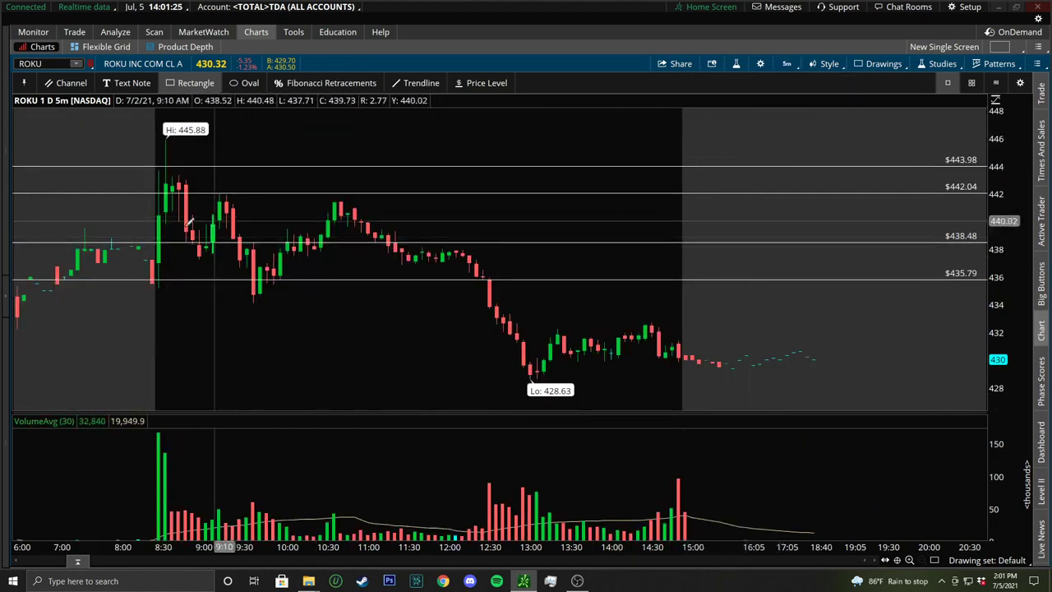
# - Clear the ROKU drawing set and set the chart's timeframe to 5 D : 5m
pyautogui.rightClick(201, 339)
pyautogui.click(270, 384)
pyautogui.click(571, 76)
pyautogui.click(786, 64)
pyautogui.click(756, 133)
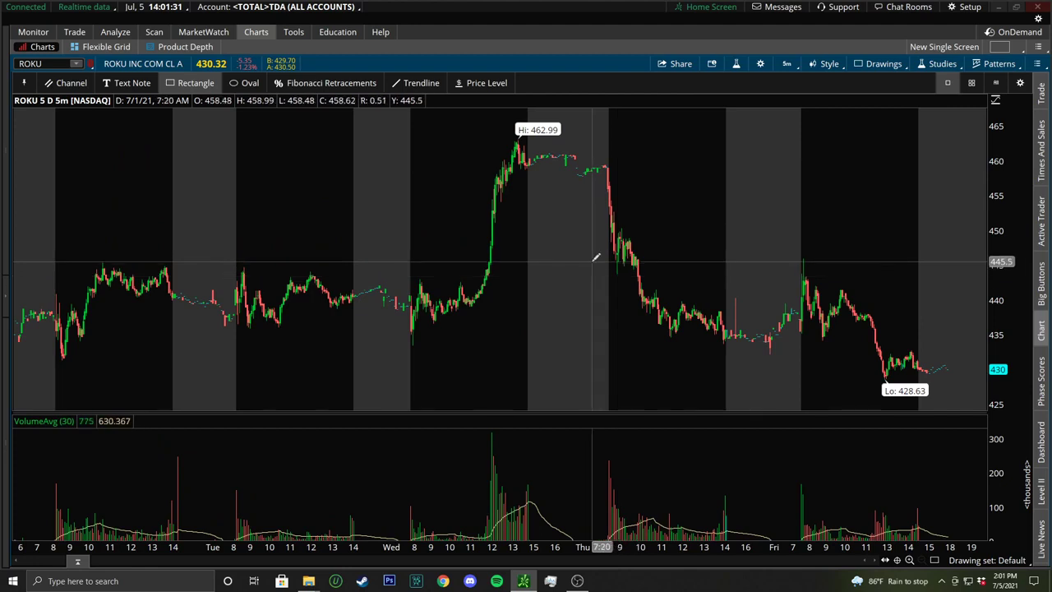
# - Mark Thursday's range with price levels at $456.3 and $434.28, and the Friday premarket range with levels at $438.5 and $433.18
pyautogui.scroll(3, 599, 218)
pyautogui.click(482, 82)
pyautogui.click(61, 146)
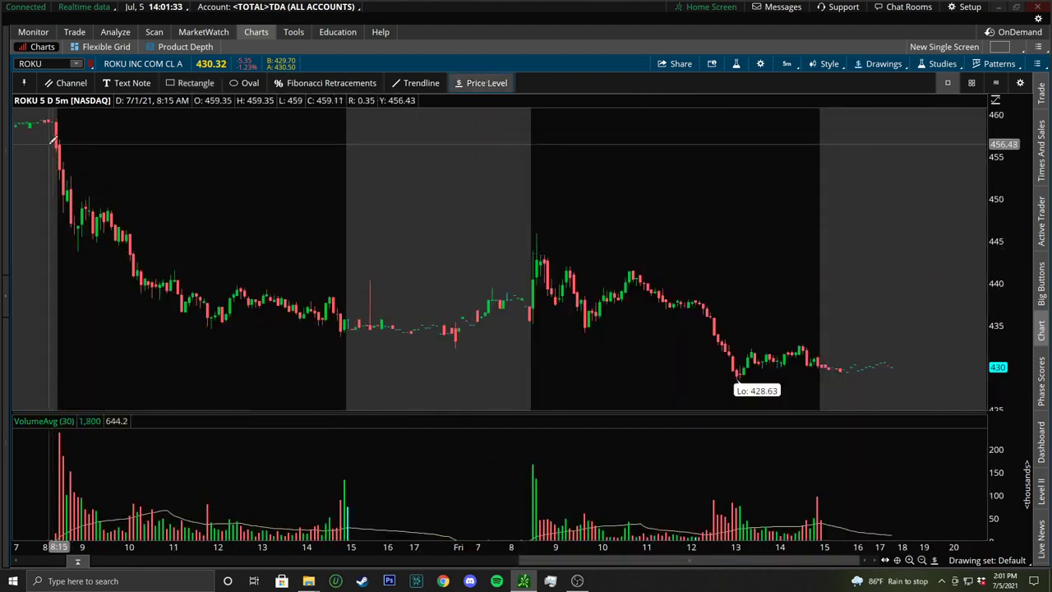
pyautogui.click(171, 329)
pyautogui.click(435, 295)
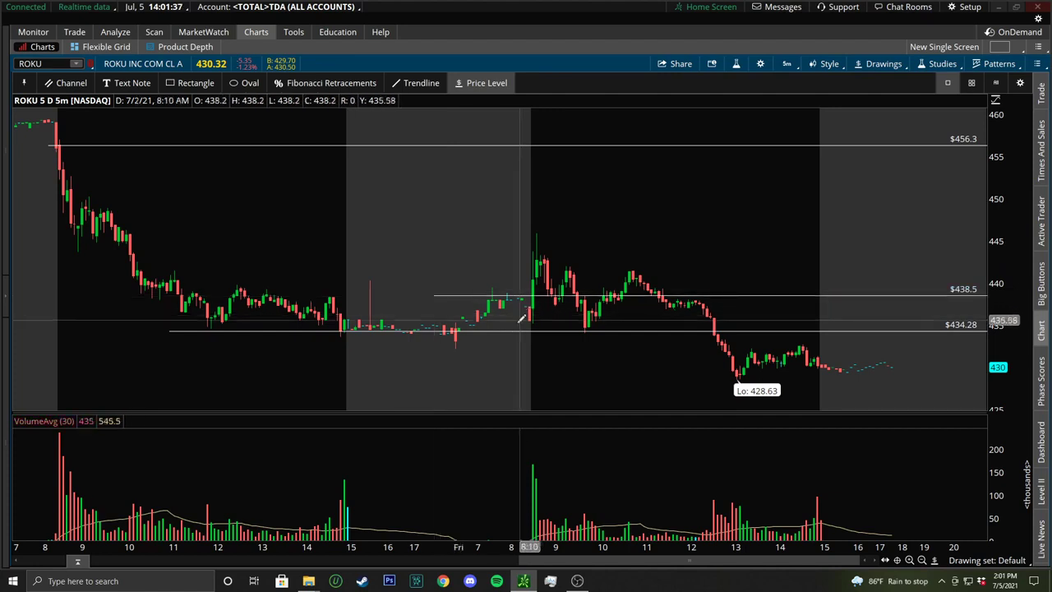
pyautogui.click(401, 335)
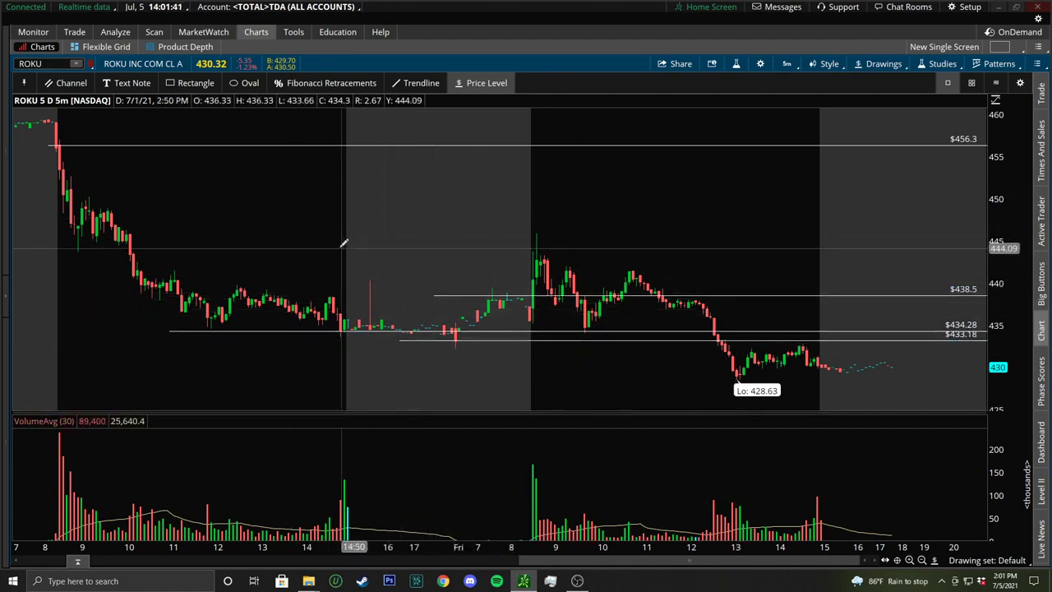
pyautogui.scroll(3, 345, 235)
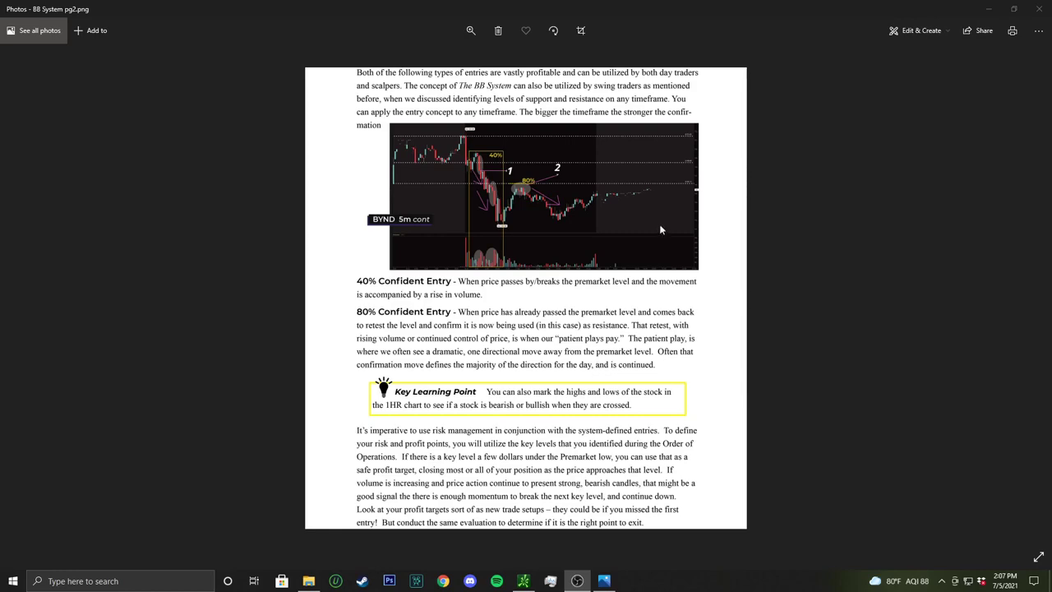
# - Close the BB System page image and return to the SKLZ chart, focusing on Thursday and Friday
pyautogui.click(1033, 7)
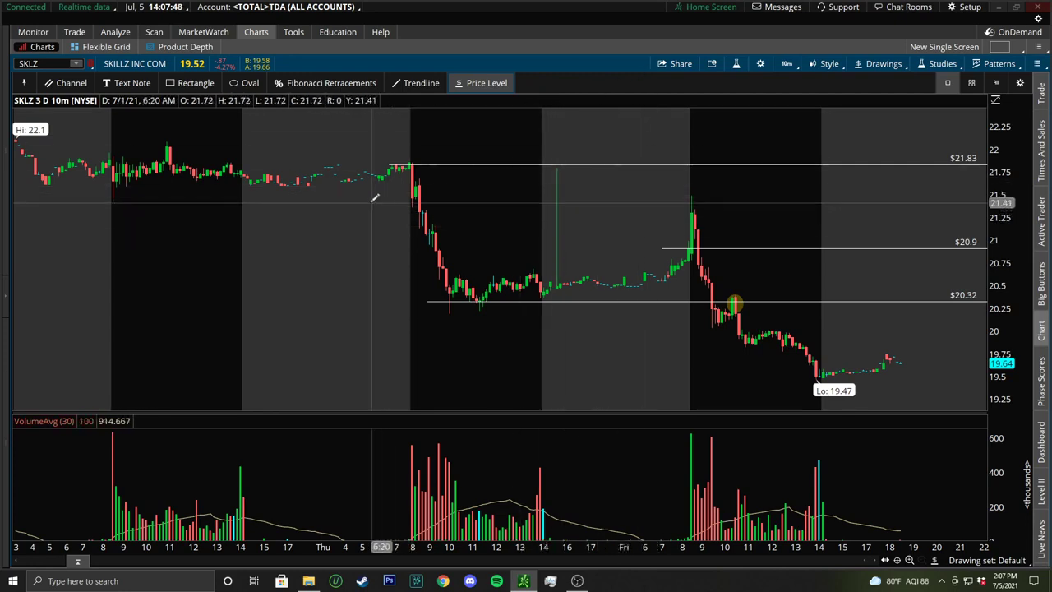
pyautogui.scroll(2, 427, 271)
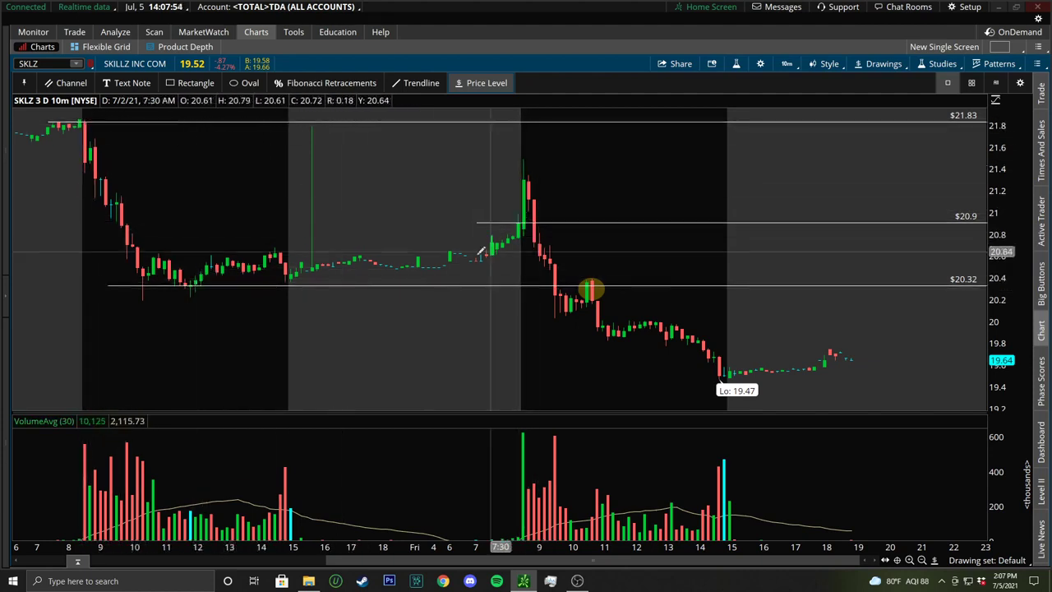
pyautogui.click(362, 267)
pyautogui.rightClick(508, 269)
pyautogui.click(612, 337)
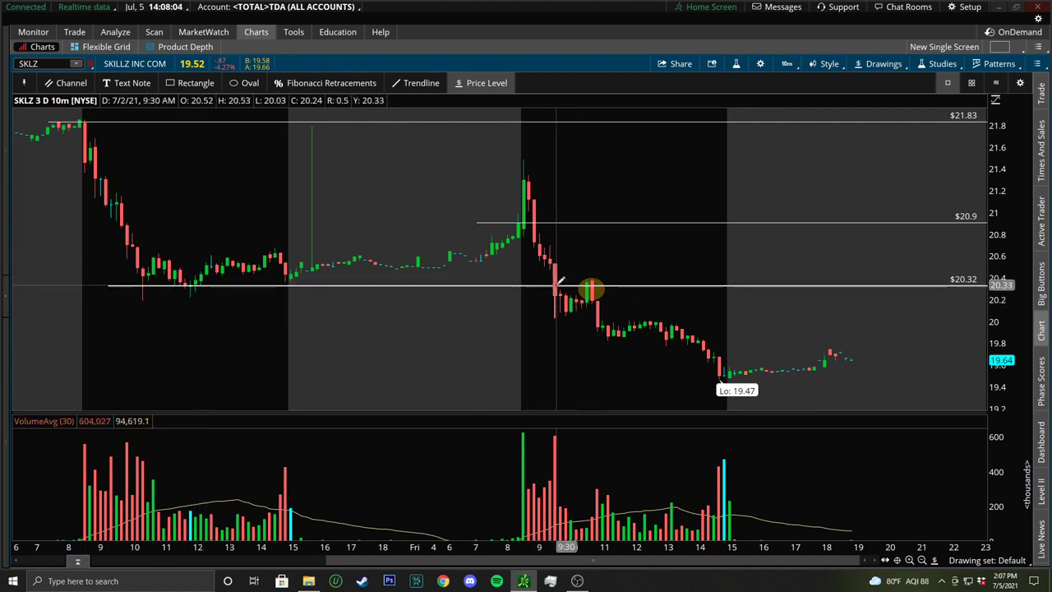
# - Mark the top and bottom of Friday's candle breaking the $20.32 level and the low volume bars before the retest with ovals
pyautogui.moveTo(367, 242); pyautogui.dragTo(944, 256)
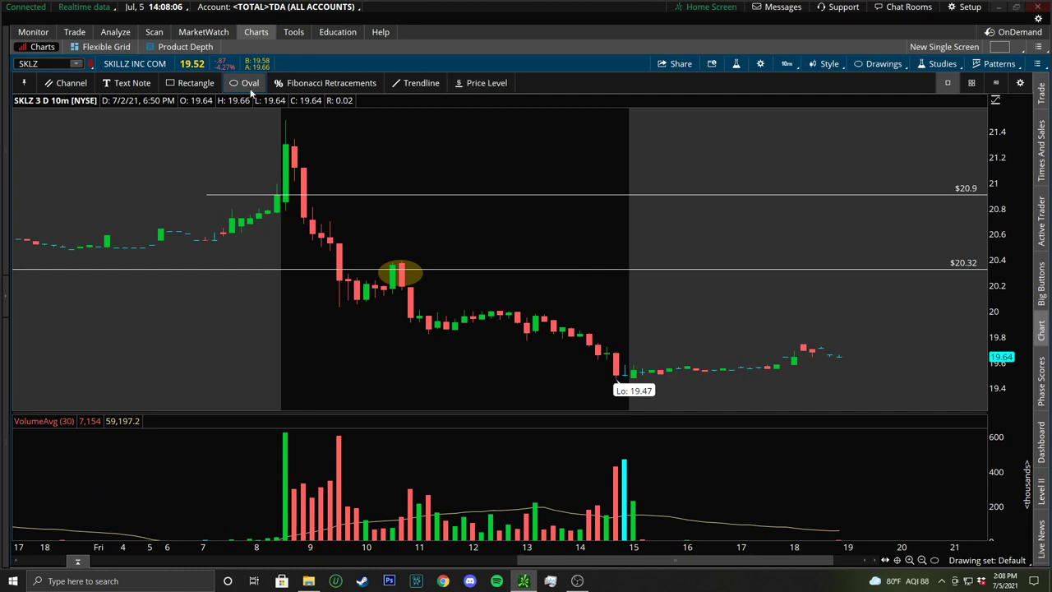
pyautogui.click(344, 244)
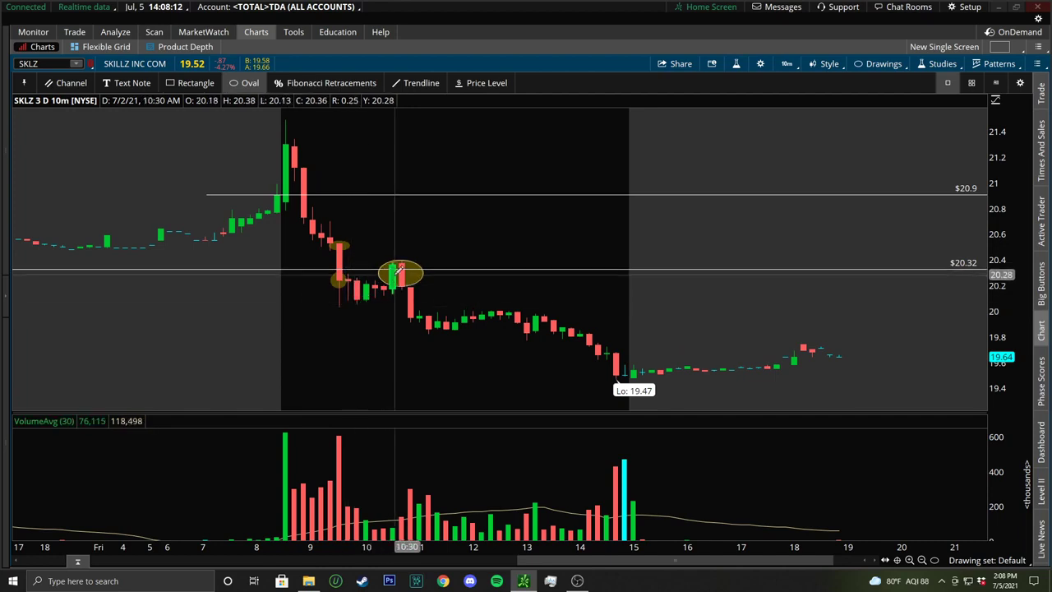
pyautogui.click(379, 518)
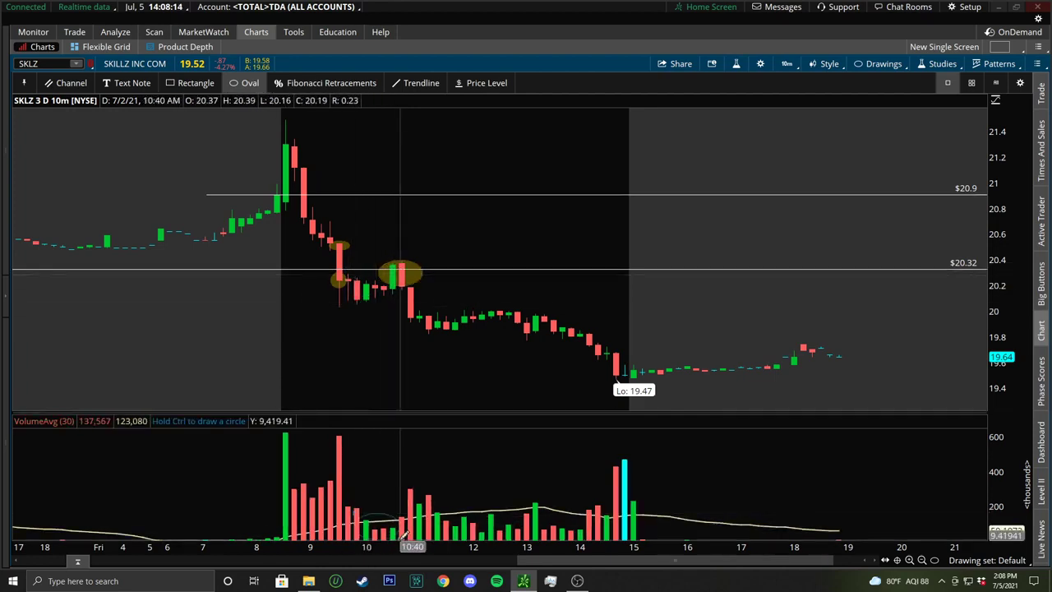
pyautogui.click(404, 536)
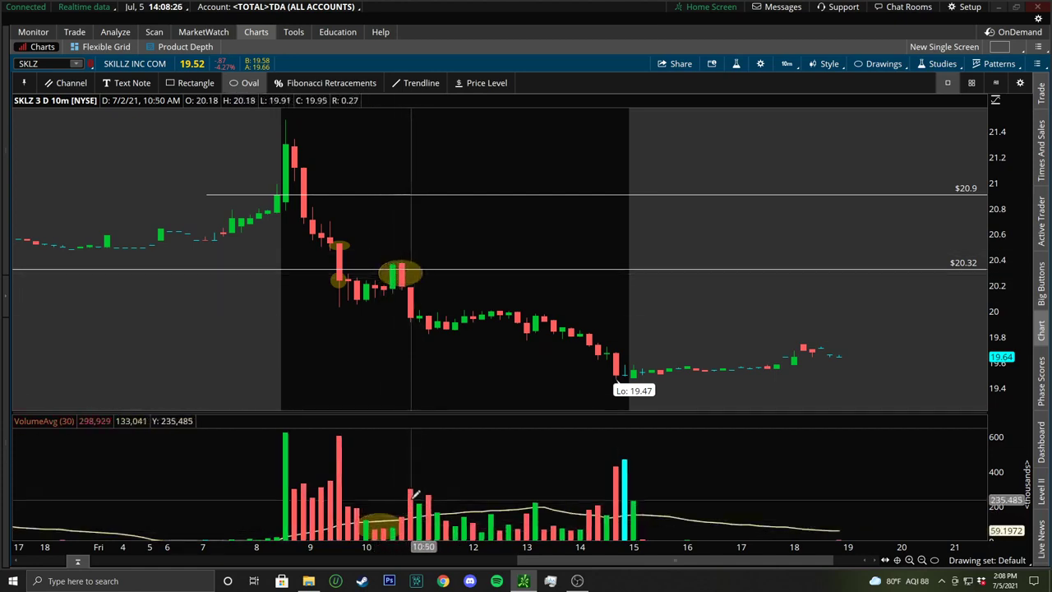
# - Draw a trendline down from the $20.32 retest and a horizontal one at about 20.1 beneath the consolidation
pyautogui.click(400, 84)
pyautogui.click(398, 264)
pyautogui.click(339, 300)
pyautogui.click(411, 312)
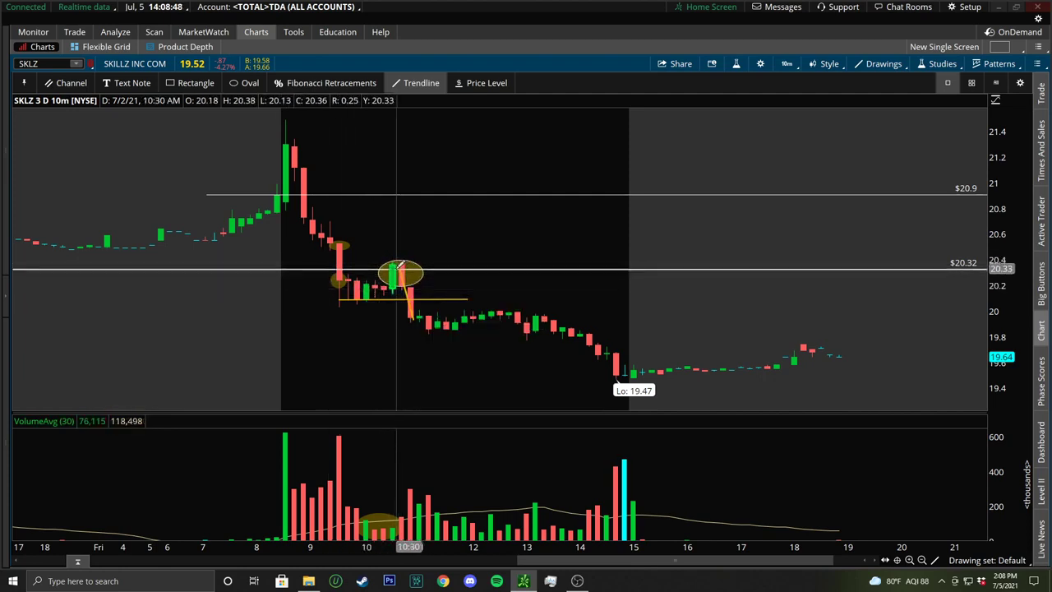
pyautogui.moveTo(397, 267)
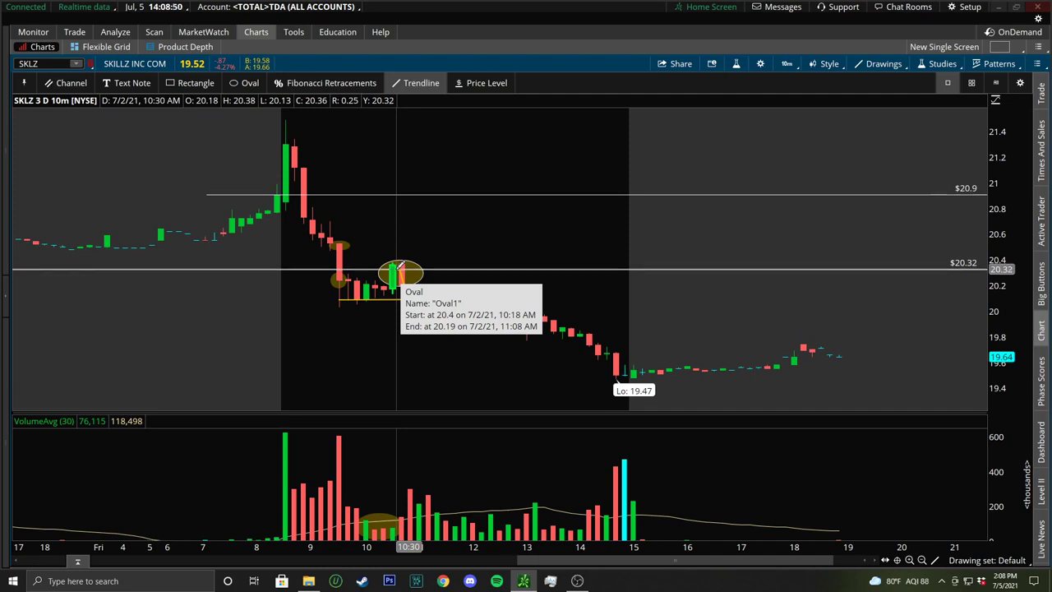
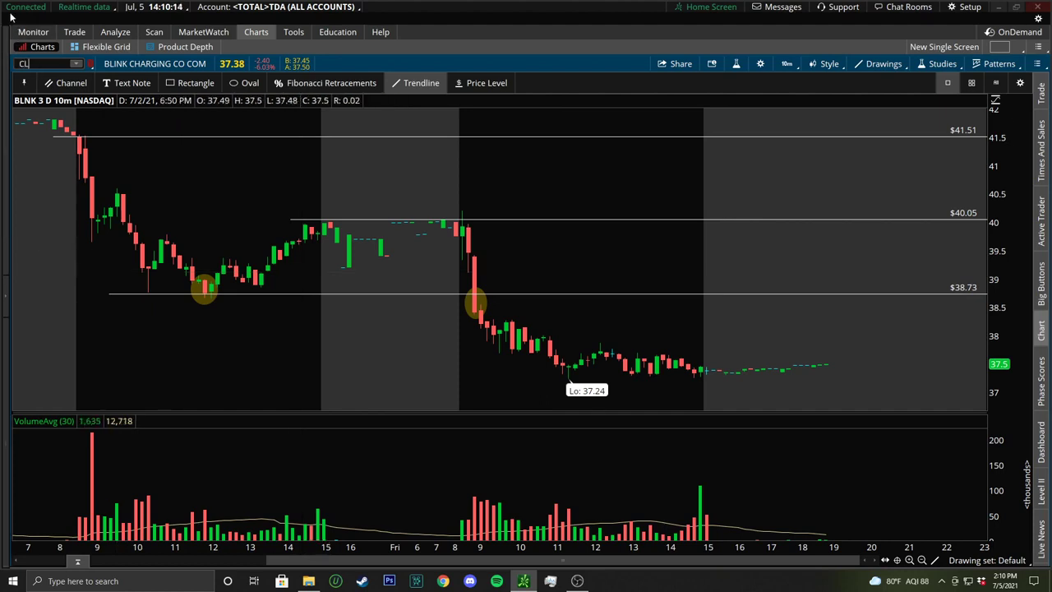
# - Load the CLSK chart and enlarge the Thursday and Friday price action around the $15.94 level
pyautogui.write('SK')
pyautogui.press('Return')
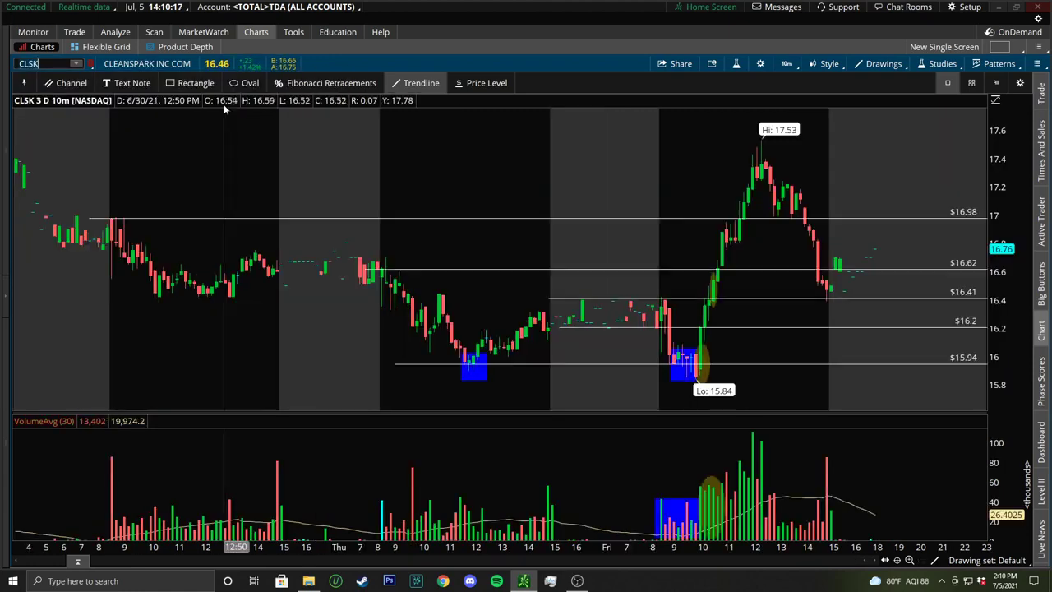
pyautogui.moveTo(414, 328); pyautogui.dragTo(356, 229)
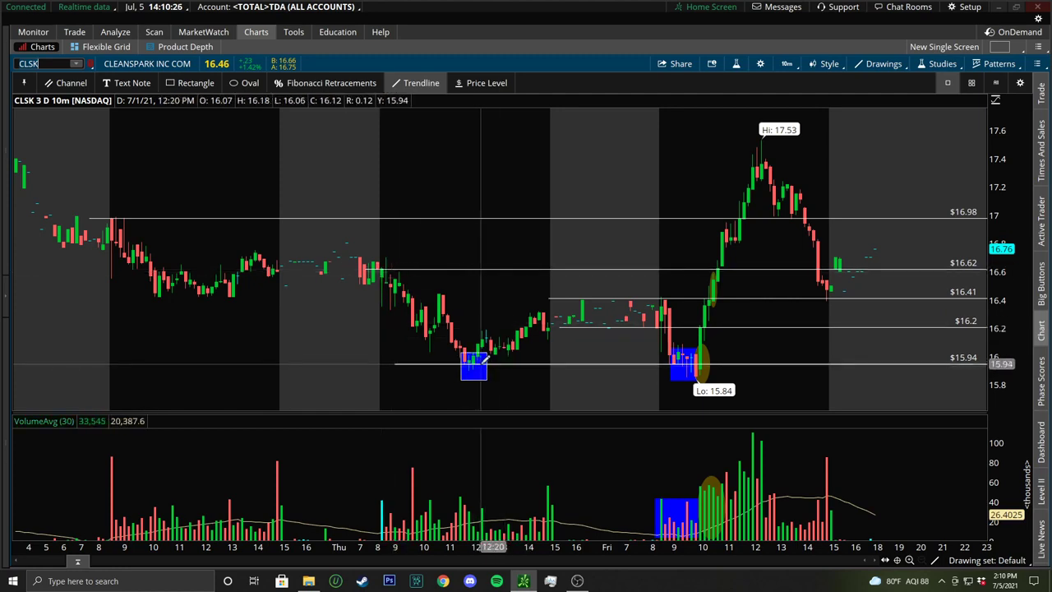
pyautogui.moveTo(376, 230); pyautogui.dragTo(876, 235)
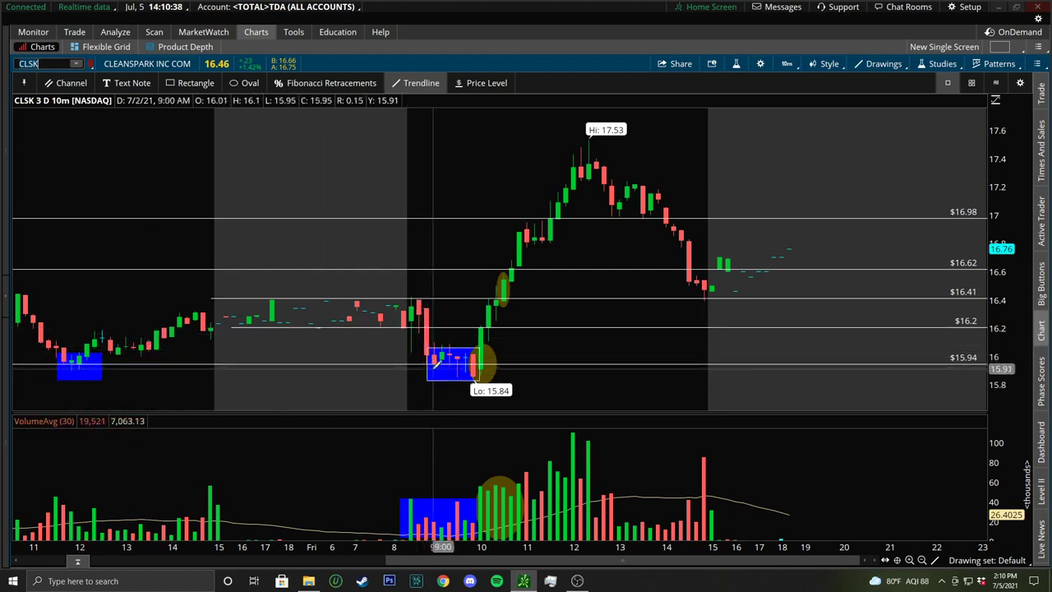
# - View the CLSK chart on the 1 D : 5m timeframe, and return it to 3 D : 10m
pyautogui.click(786, 64)
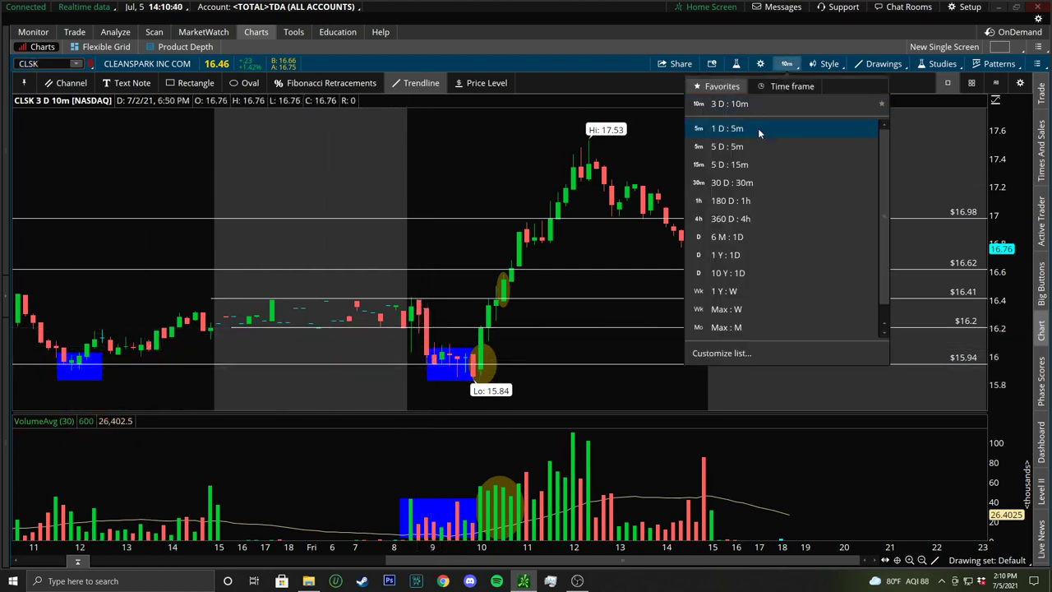
pyautogui.click(762, 132)
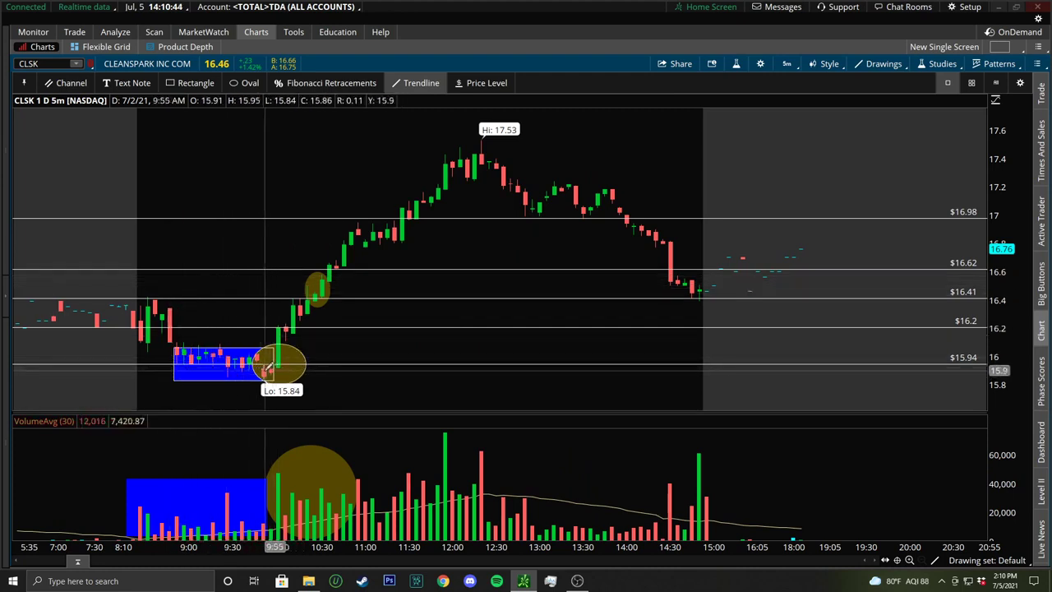
pyautogui.click(786, 64)
pyautogui.click(762, 130)
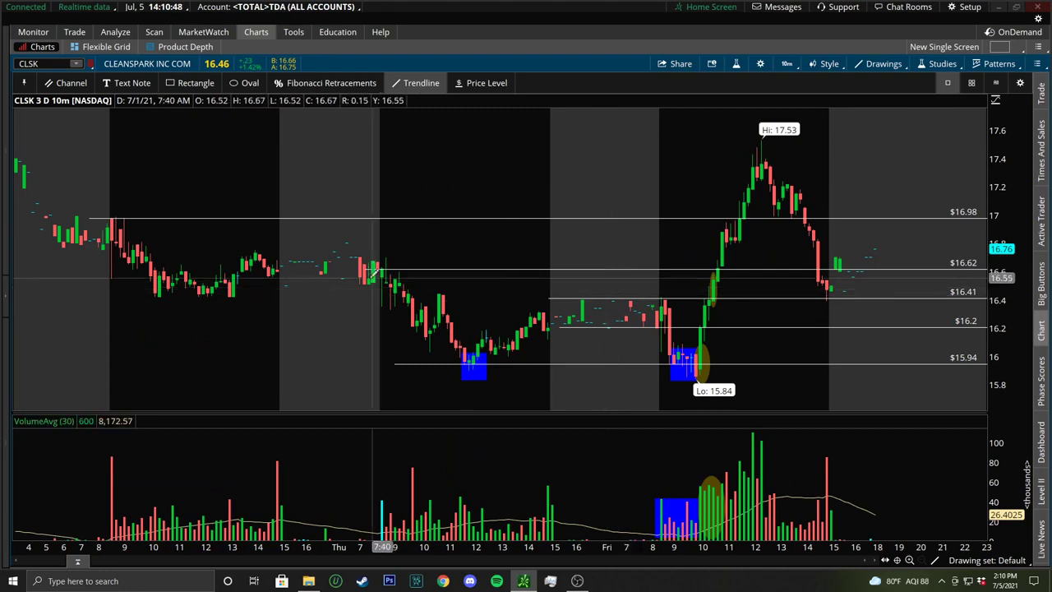
# - Add a price level at $16.13 using a temporary Fibonacci retracement from $16.41 down to $15.86, and remove the retracement
pyautogui.moveTo(353, 329); pyautogui.dragTo(945, 328)
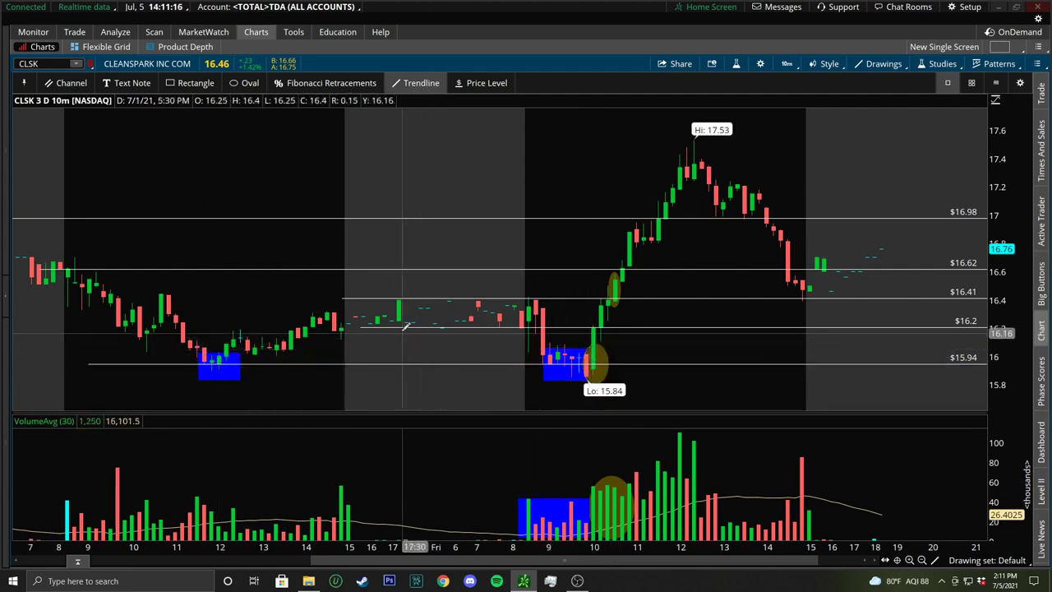
pyautogui.moveTo(418, 322); pyautogui.dragTo(982, 322)
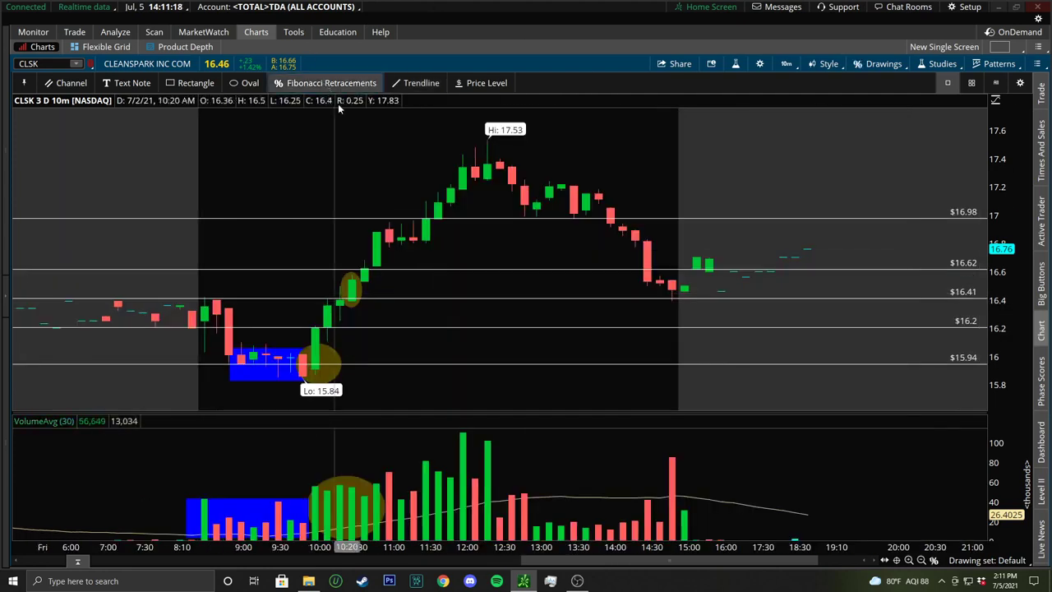
pyautogui.click(170, 294)
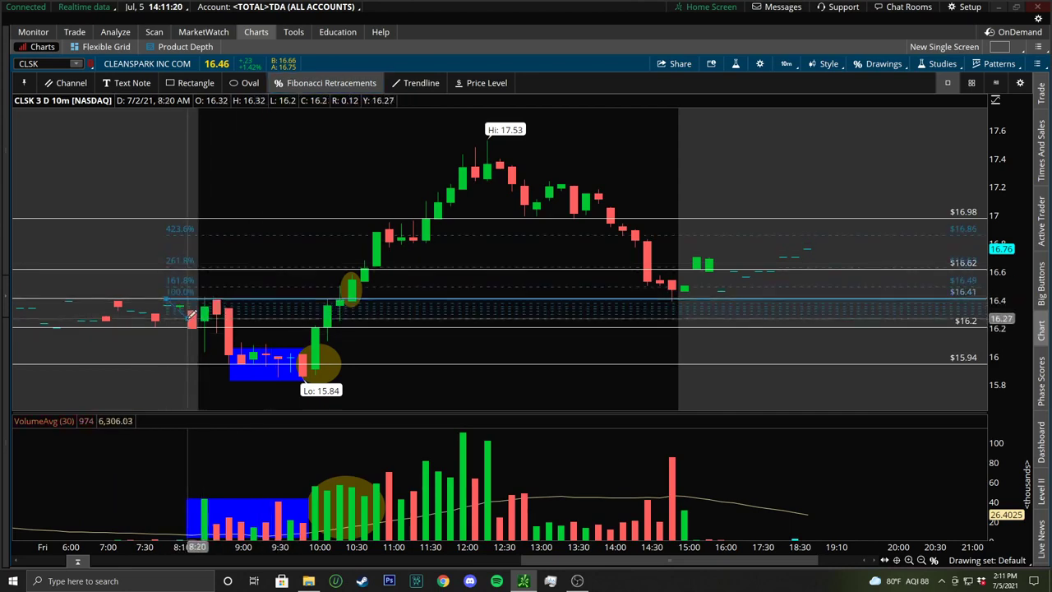
pyautogui.click(211, 367)
pyautogui.click(486, 82)
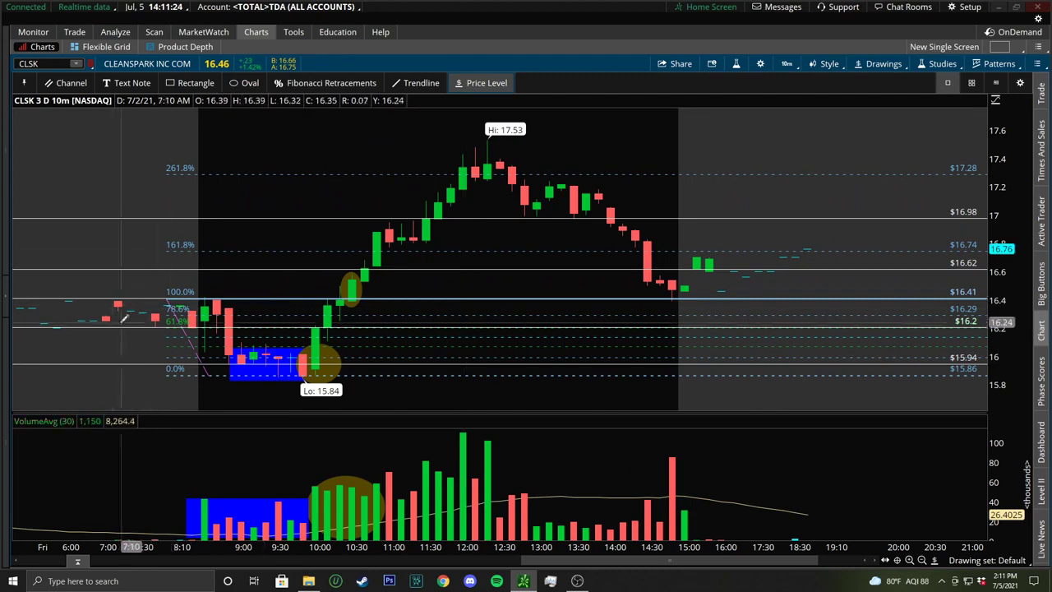
pyautogui.rightClick(278, 310)
pyautogui.click(325, 322)
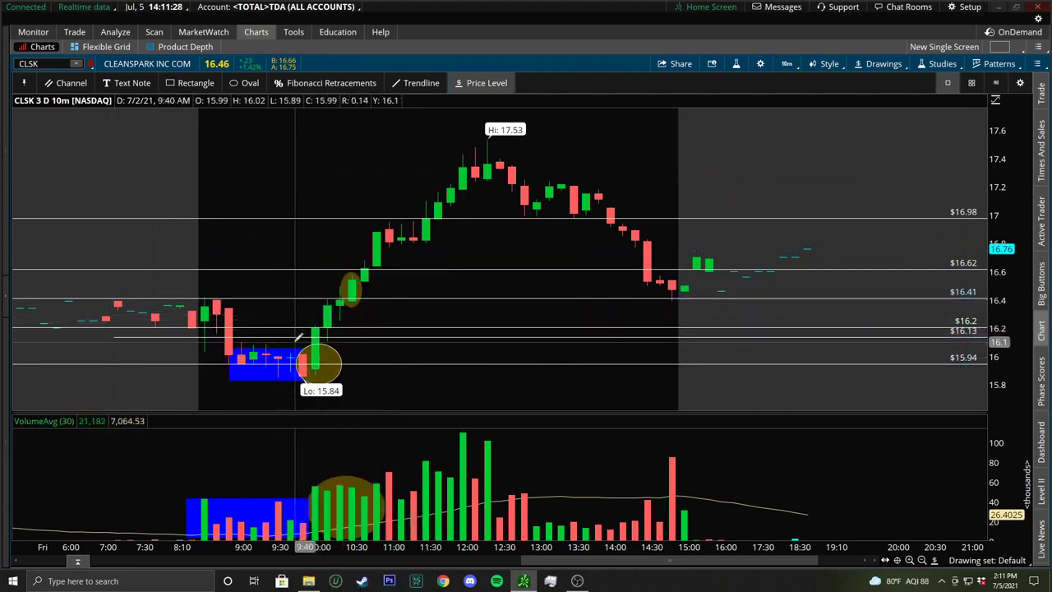
# - Change the color of the $16.13 price level to orange
pyautogui.rightClick(291, 333)
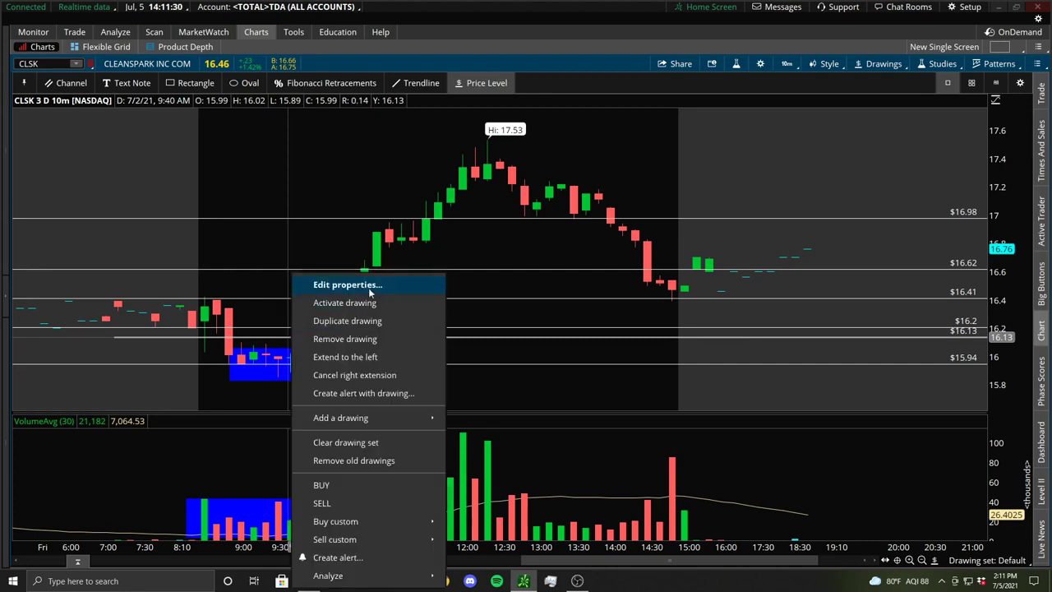
pyautogui.click(370, 285)
pyautogui.click(378, 391)
pyautogui.click(388, 448)
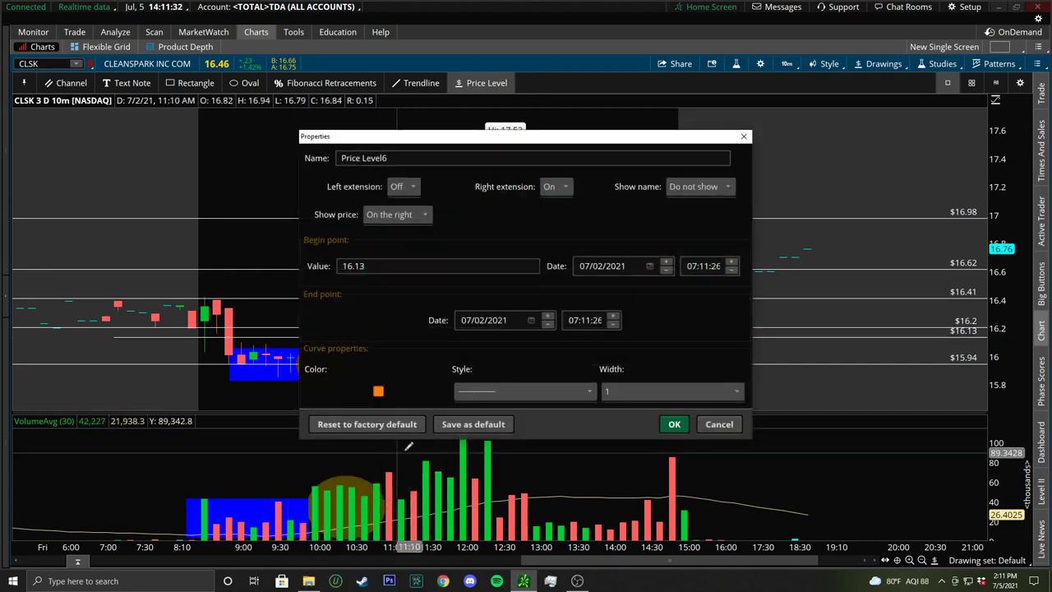
pyautogui.click(685, 421)
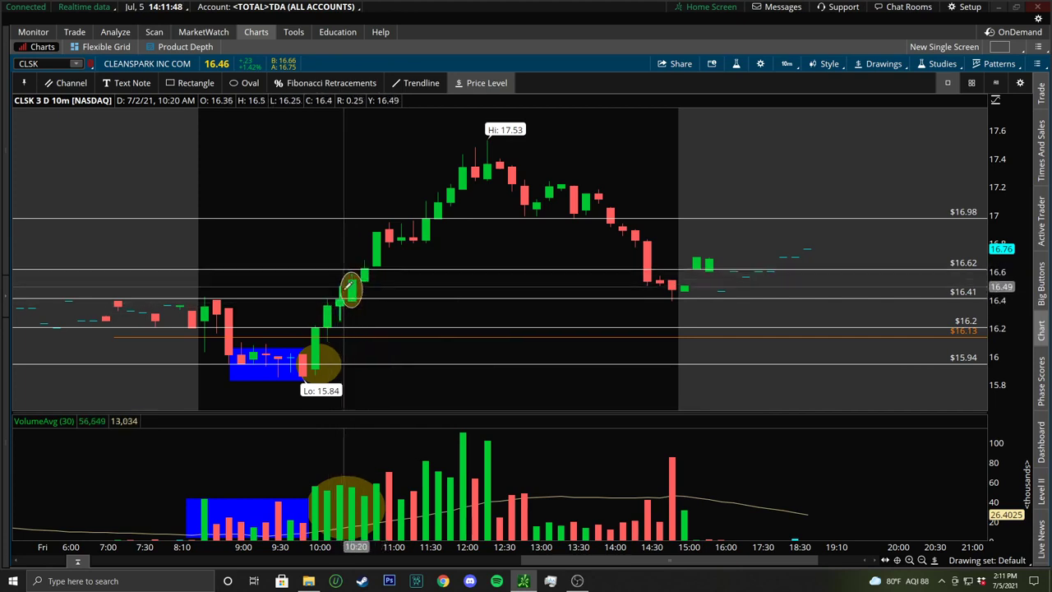
# - Add a price level at $16.76 using a temporary Fibonacci retracement from just above $16.62 up to $16.89, and remove the retracement
pyautogui.moveTo(352, 277)
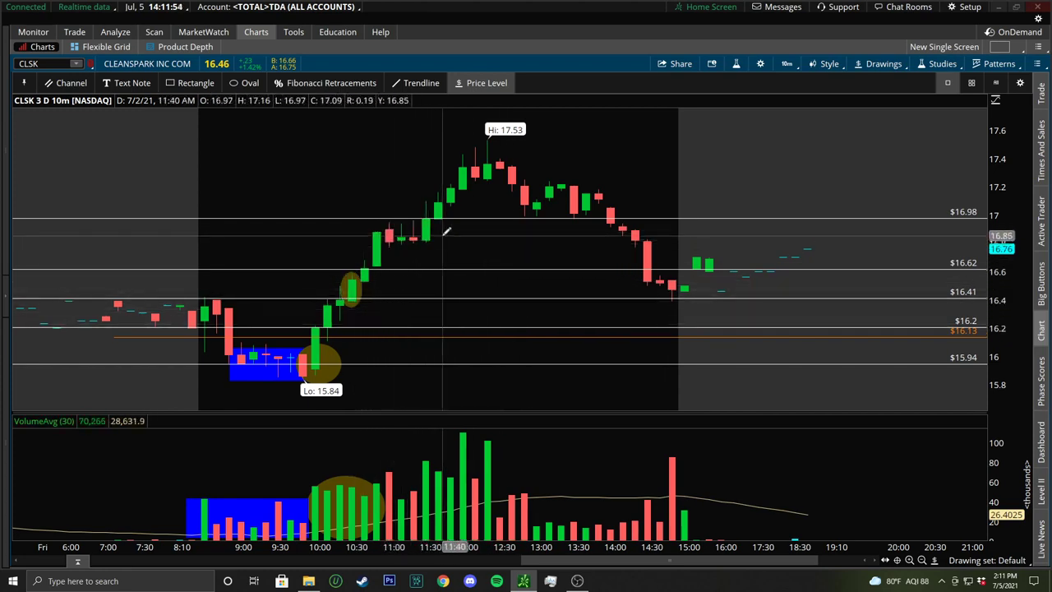
pyautogui.click(326, 82)
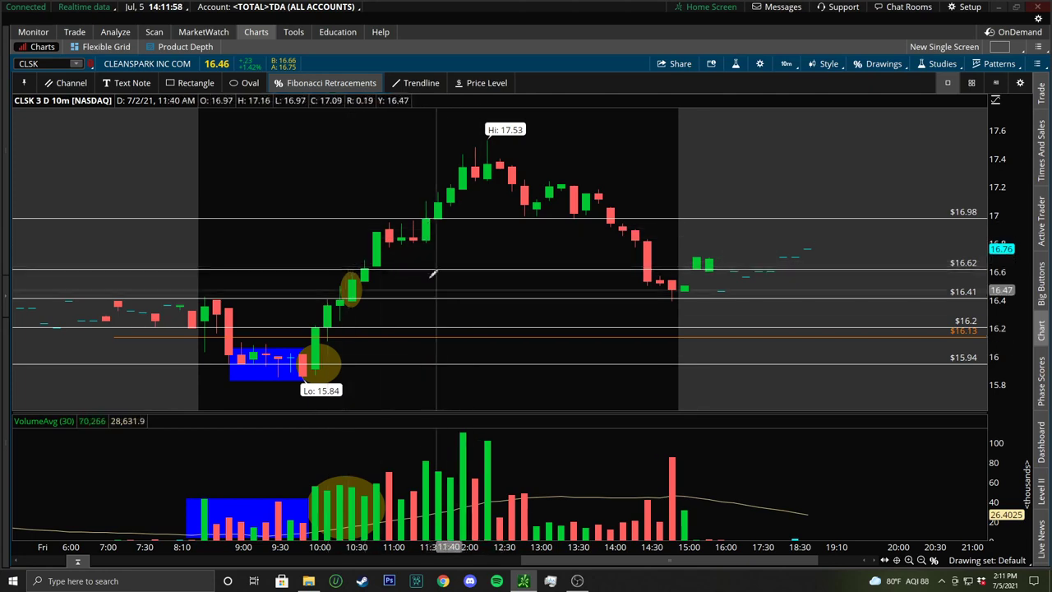
pyautogui.click(327, 264)
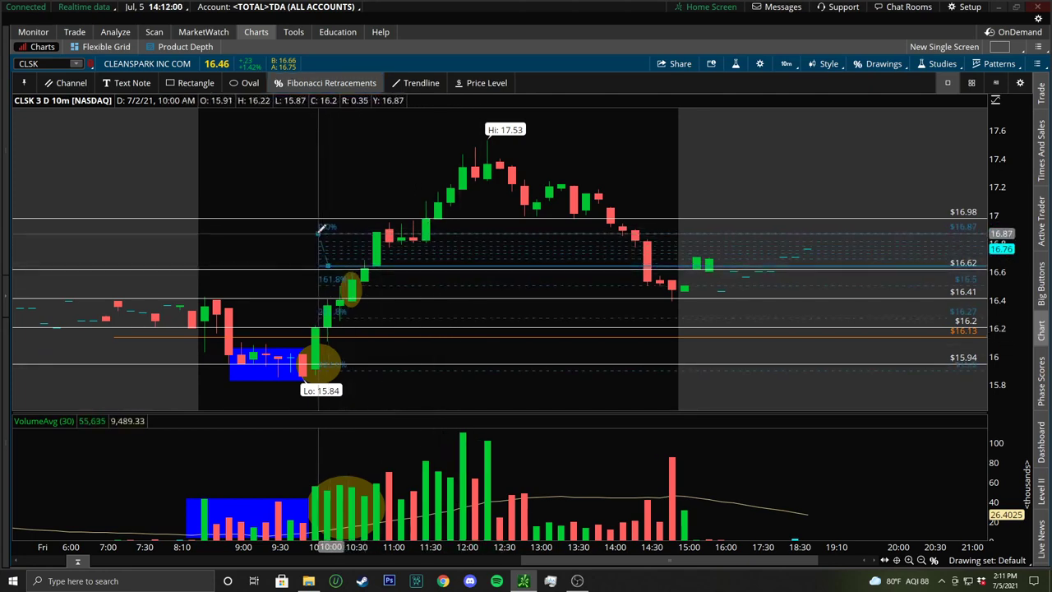
pyautogui.click(316, 227)
pyautogui.click(493, 82)
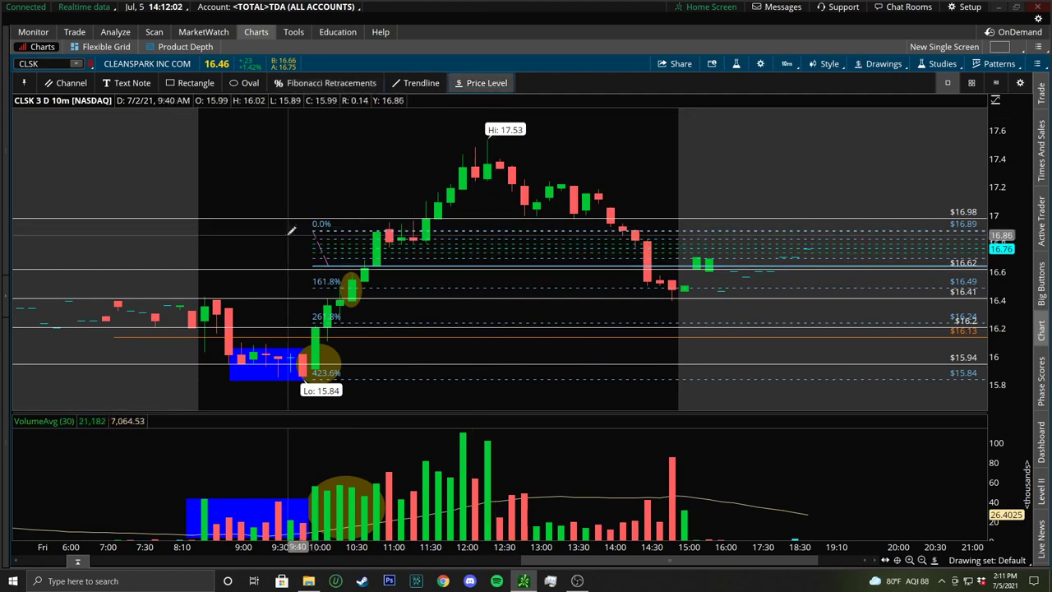
pyautogui.rightClick(321, 235)
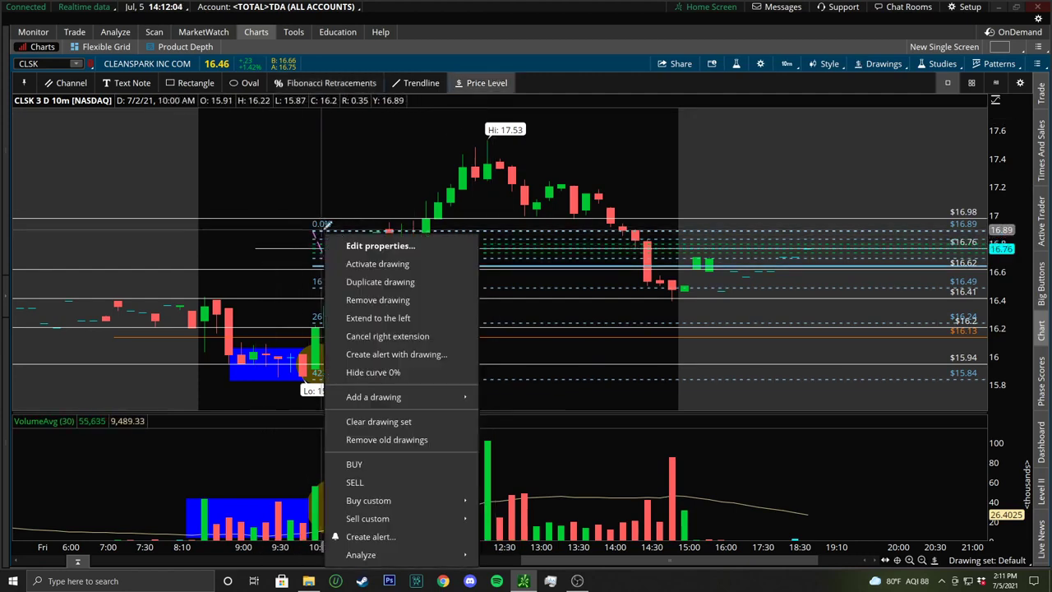
pyautogui.click(386, 299)
# - Recolor the $16.76 price level orange
pyautogui.rightClick(300, 248)
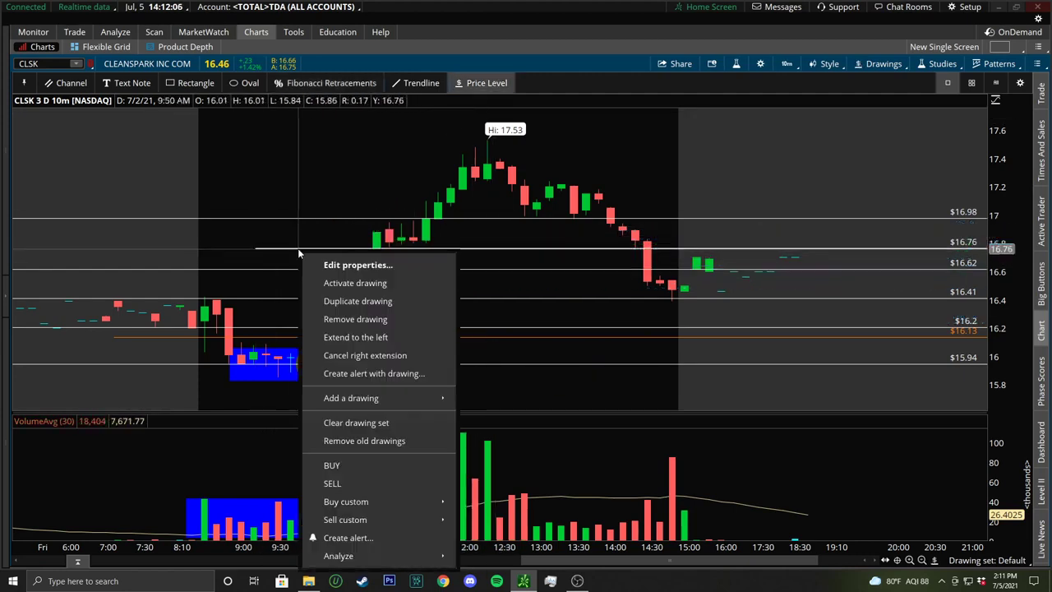
pyautogui.click(357, 264)
pyautogui.click(378, 391)
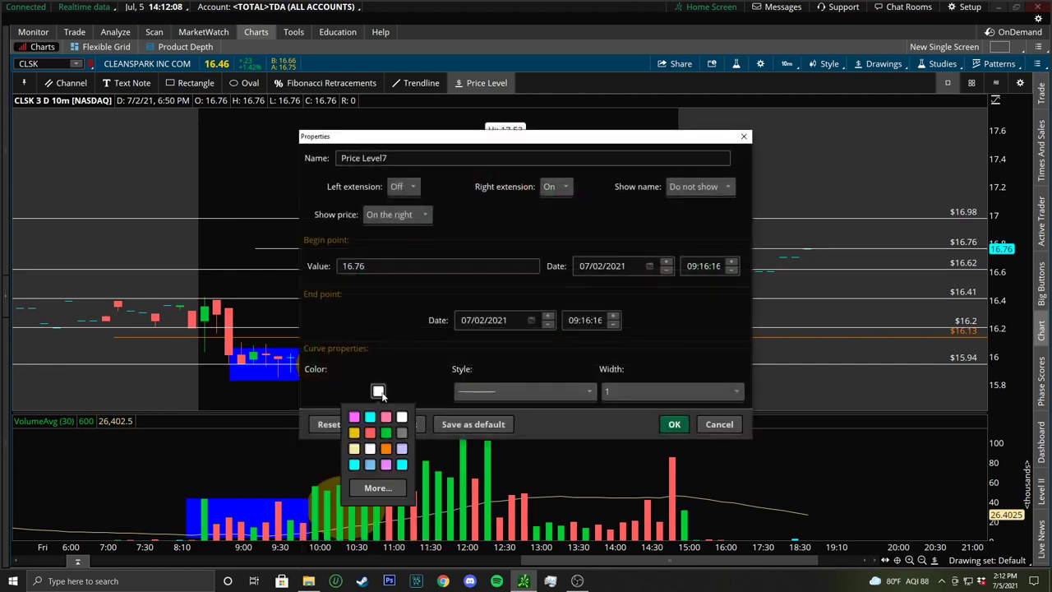
pyautogui.click(384, 449)
pyautogui.click(674, 423)
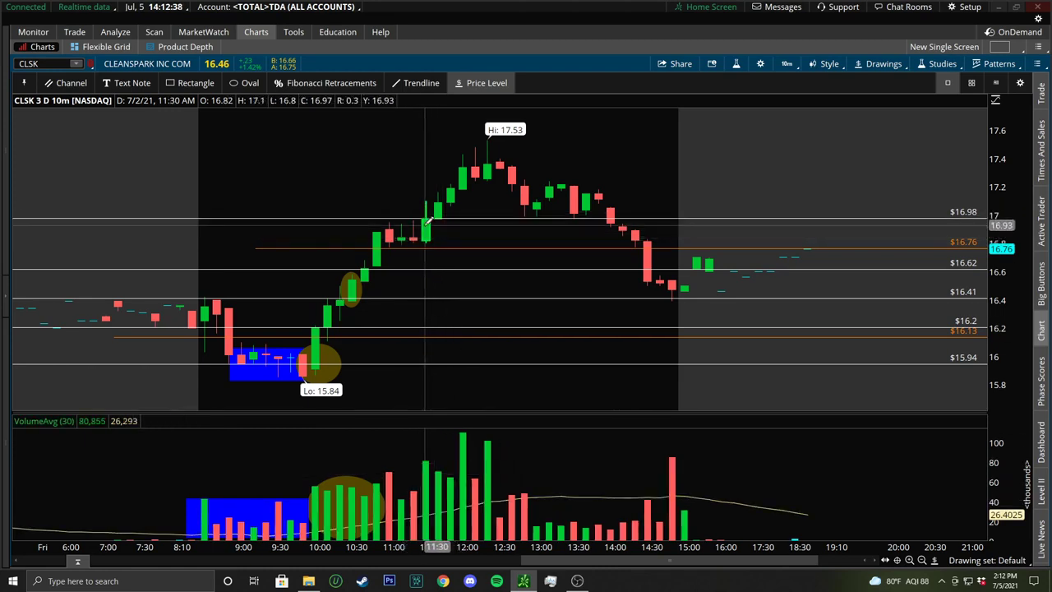
# - Examine the $16.98 level across all three days, and compare Friday's candles with the orange $16.13 and $16.76 levels
pyautogui.moveTo(425, 546); pyautogui.dragTo(512, 373)
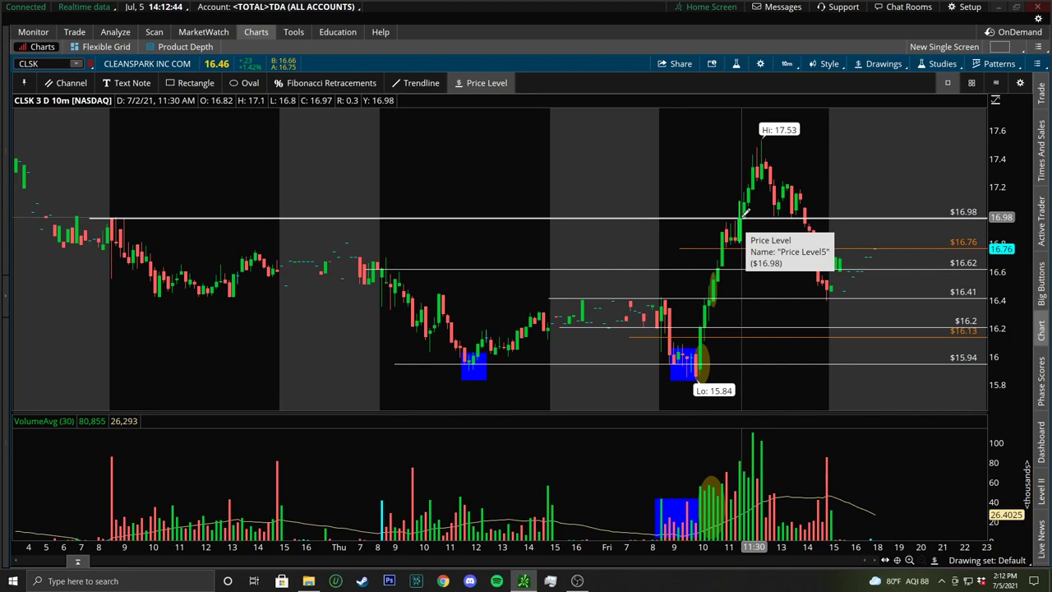
pyautogui.moveTo(744, 212); pyautogui.dragTo(561, 170)
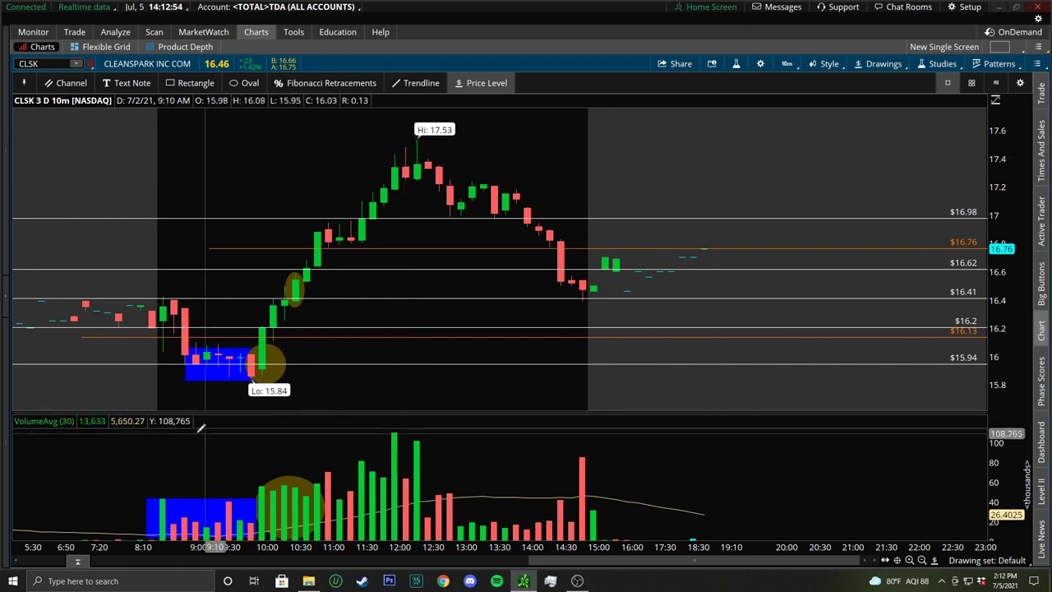
pyautogui.moveTo(273, 358)
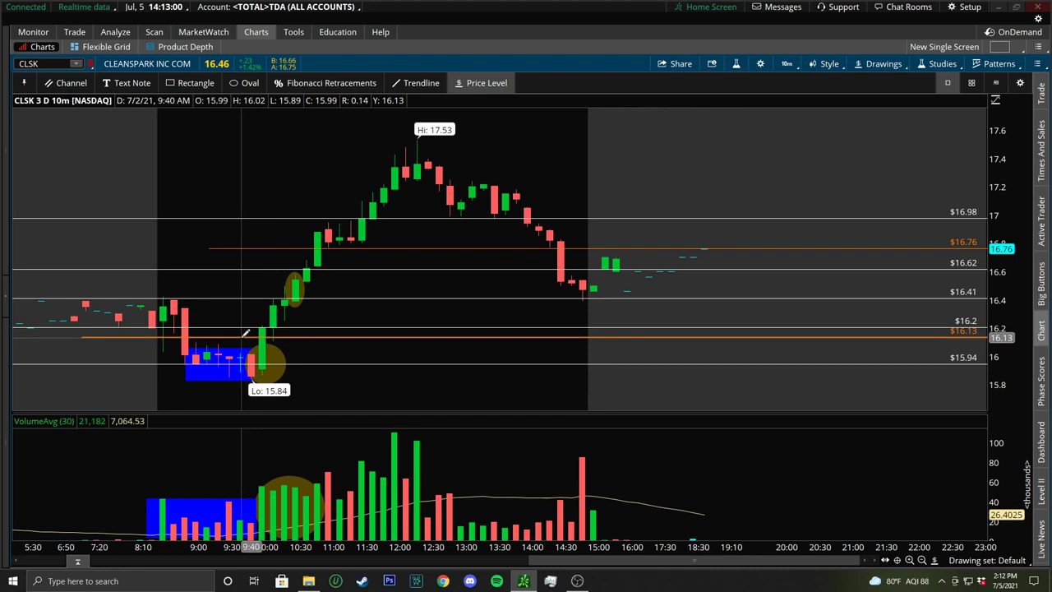
pyautogui.moveTo(245, 332)
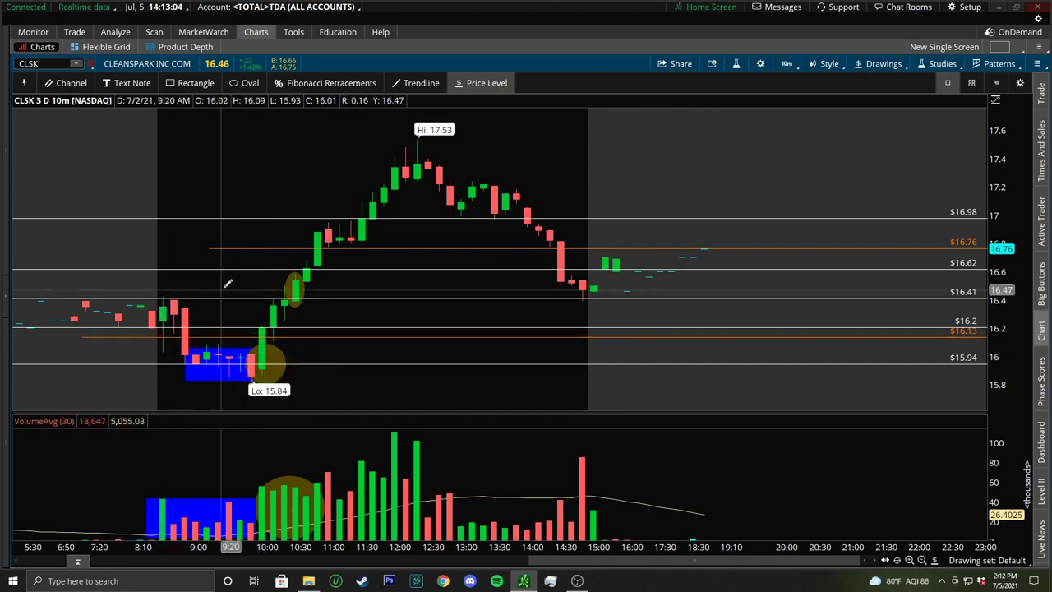
pyautogui.moveTo(225, 244)
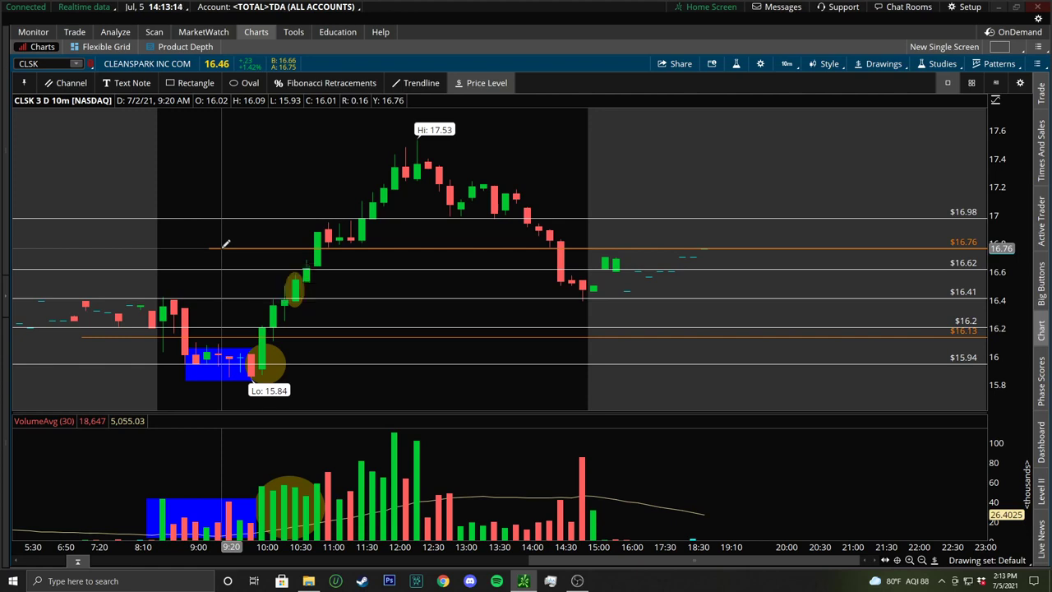
# - Load the FUBO chart
pyautogui.click(33, 64)
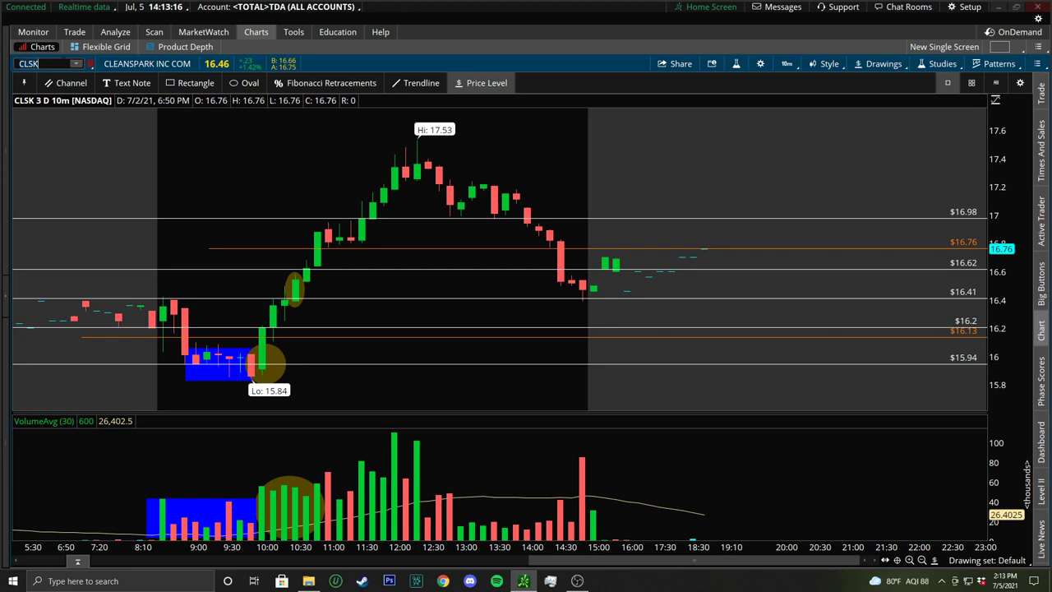
pyautogui.write('FUBO')
pyautogui.press('Return')
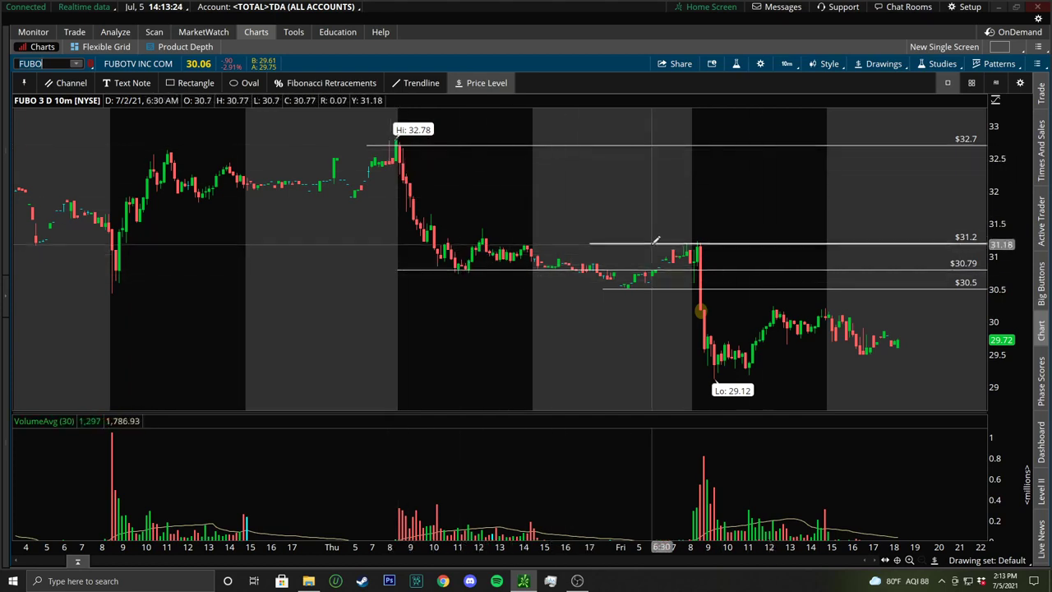
# - Enlarge Friday's FUBO session and add a price level at $29.29 along the lows of the morning consolidation
pyautogui.moveTo(573, 244); pyautogui.dragTo(964, 239)
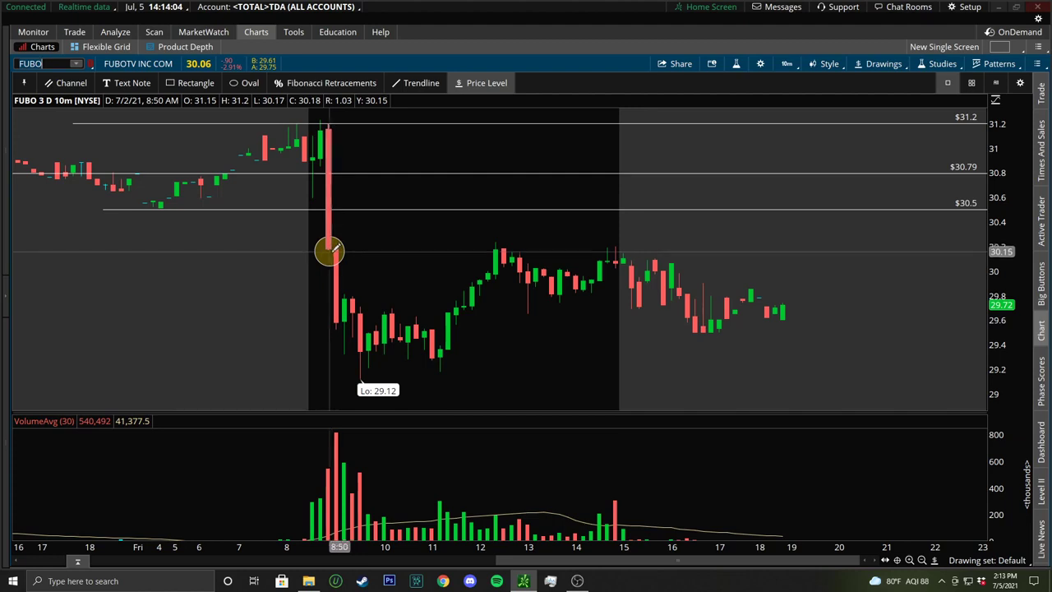
pyautogui.click(300, 355)
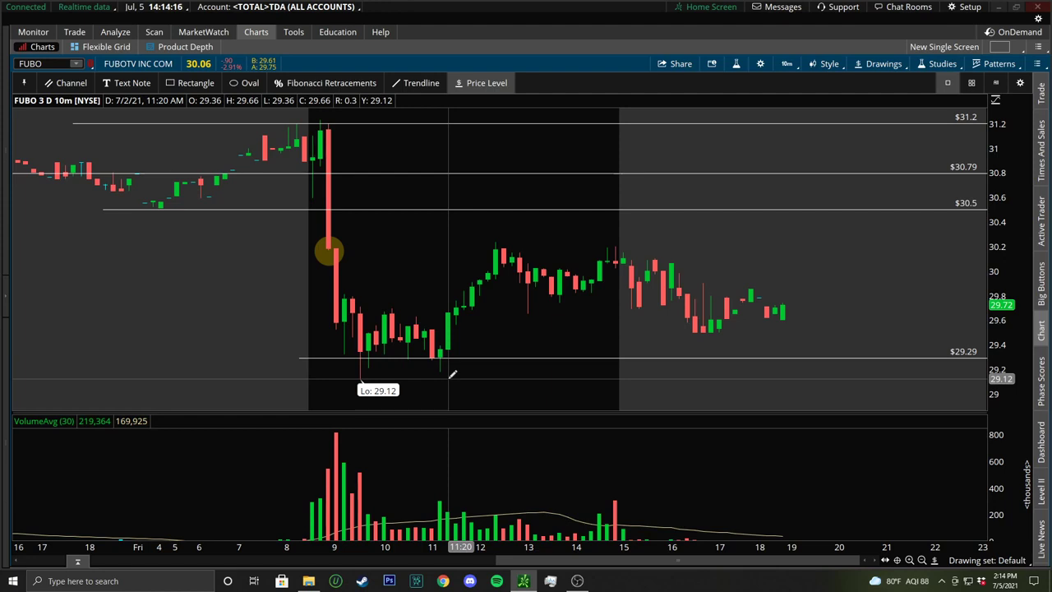
pyautogui.click(322, 248)
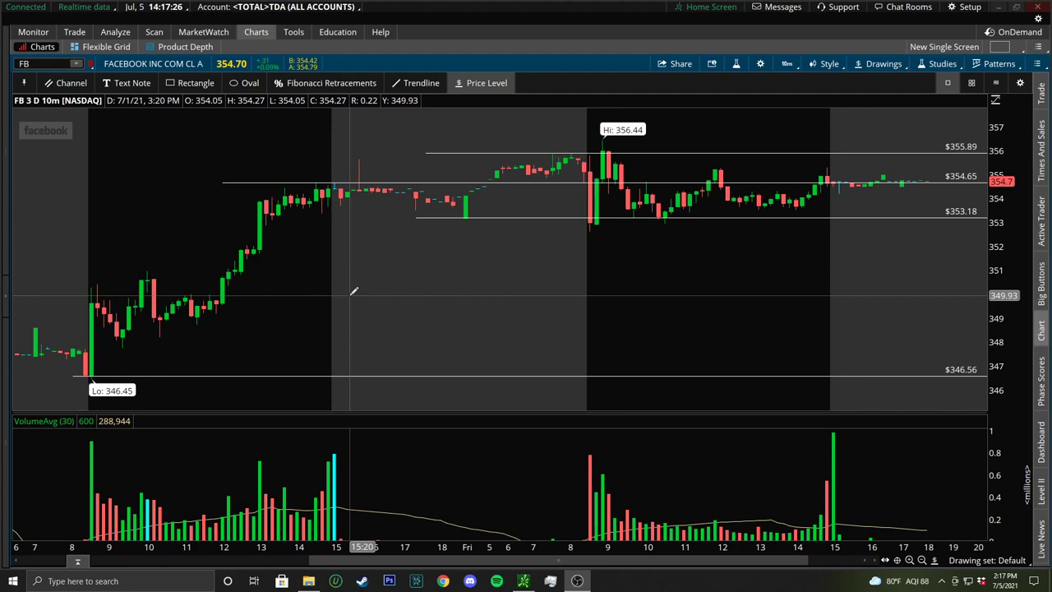
# - Draw a short rising trendline on the FB chart from the $355.89 level to about $357 in the blank area after Friday's candles
pyautogui.moveTo(415, 560); pyautogui.dragTo(569, 560)
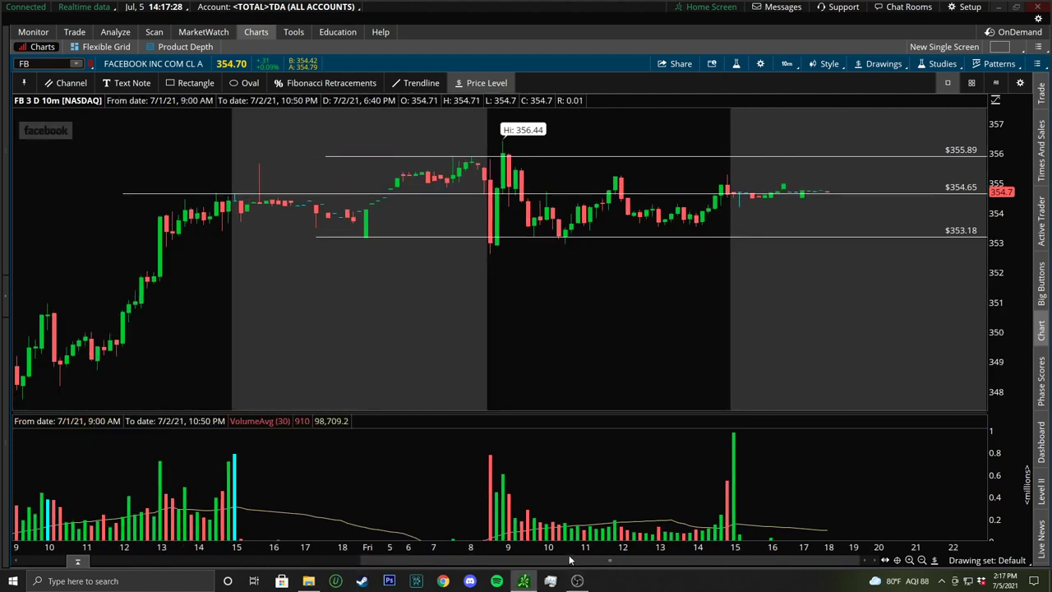
pyautogui.click(415, 83)
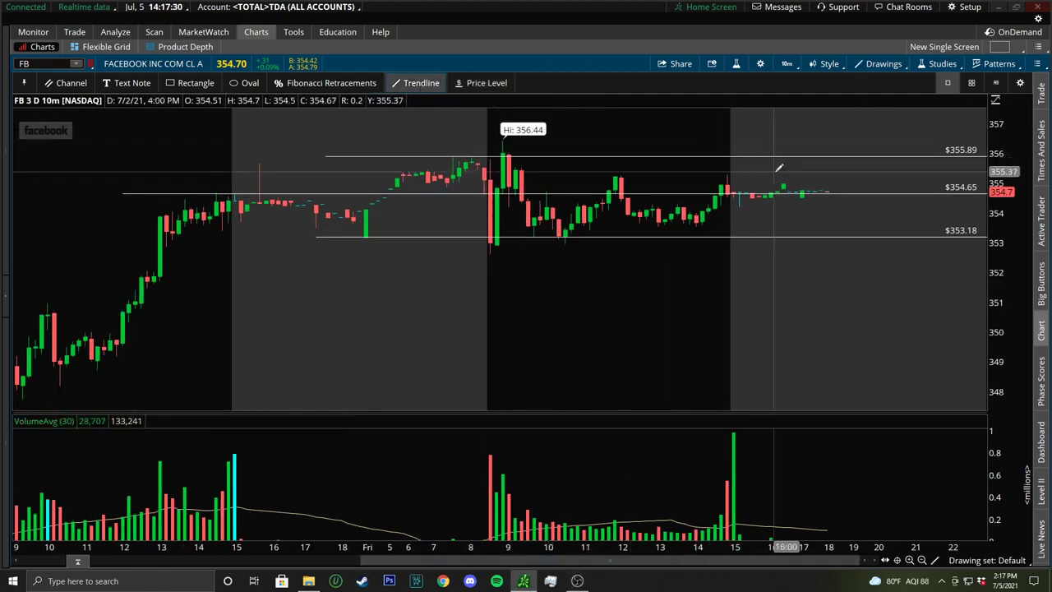
pyautogui.click(844, 154)
pyautogui.click(861, 121)
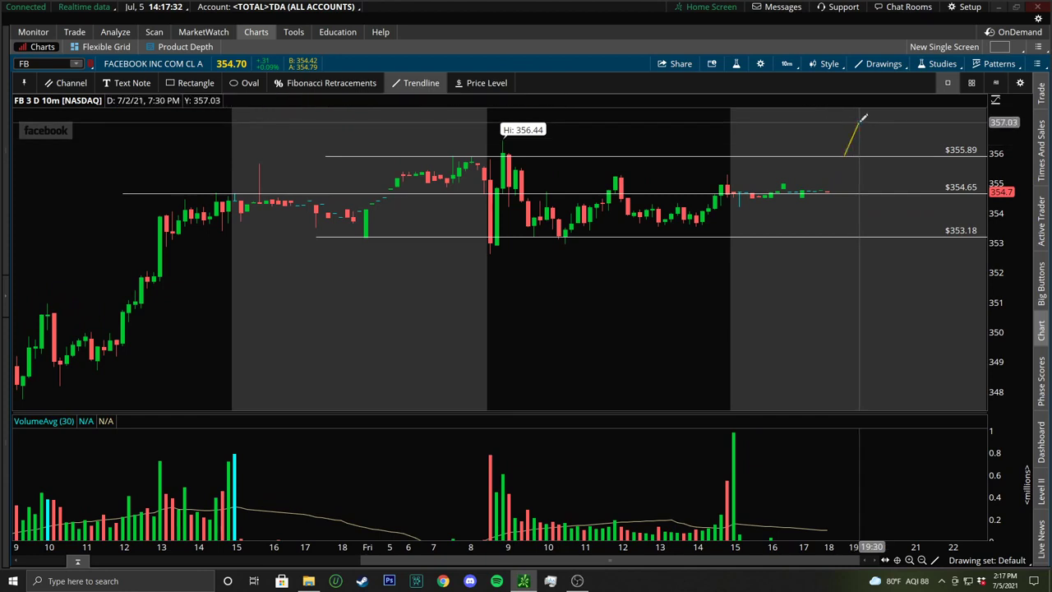
# - Remove the $355.89 price level and place a new one at $356.02
pyautogui.rightClick(526, 157)
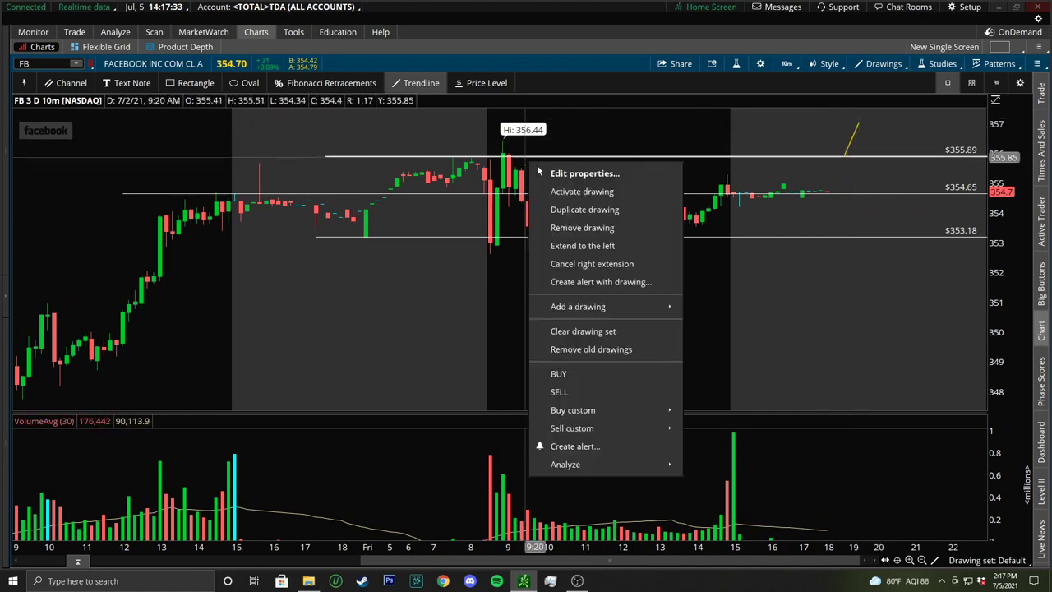
pyautogui.click(593, 228)
pyautogui.click(483, 82)
pyautogui.click(322, 152)
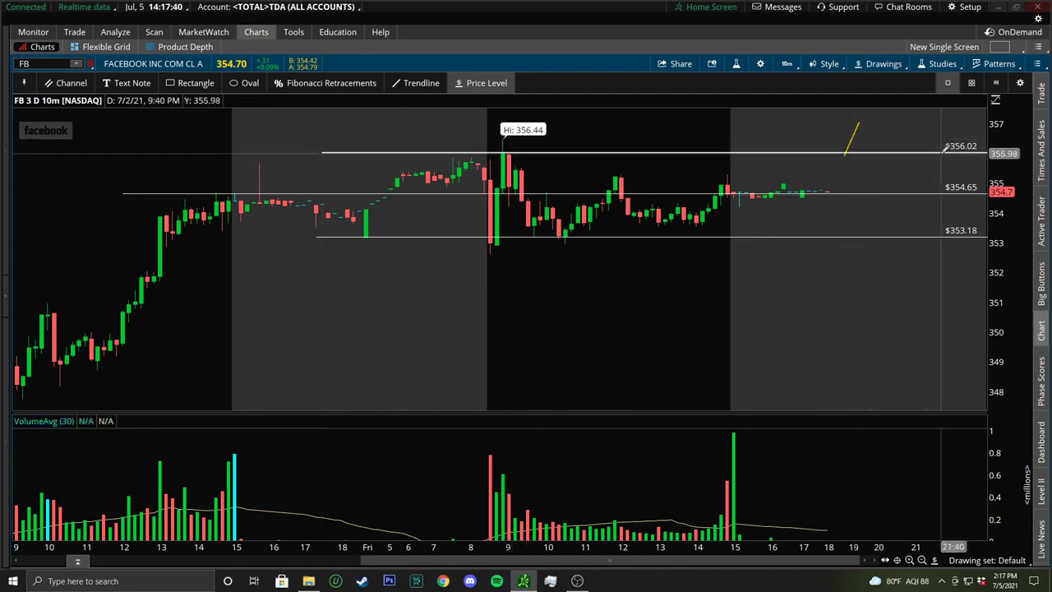
# - Remove the $353.18 price level on the FB chart and place a new one at $352.89
pyautogui.click(423, 83)
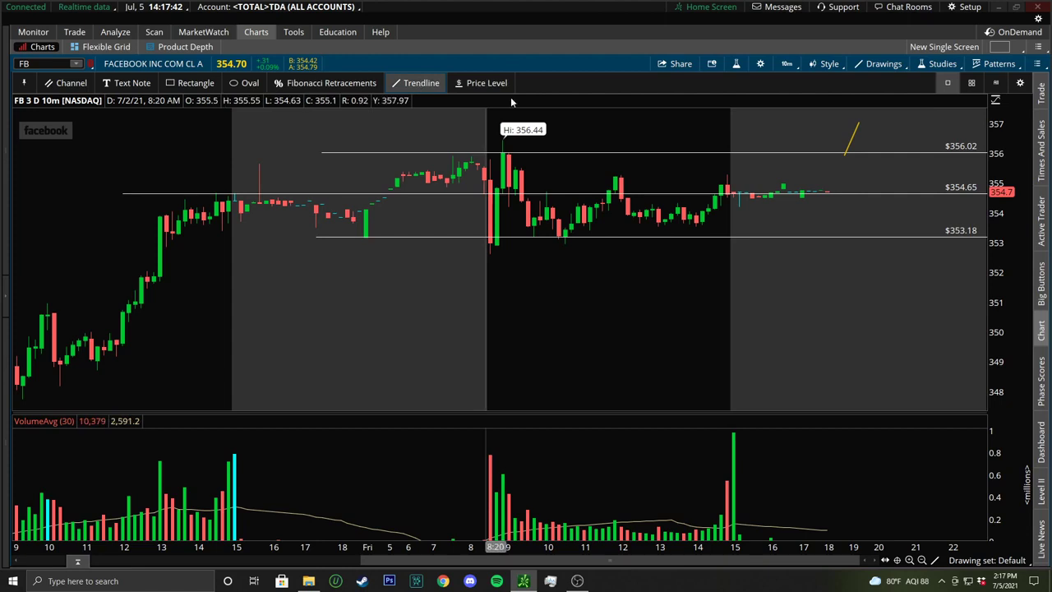
pyautogui.rightClick(515, 234)
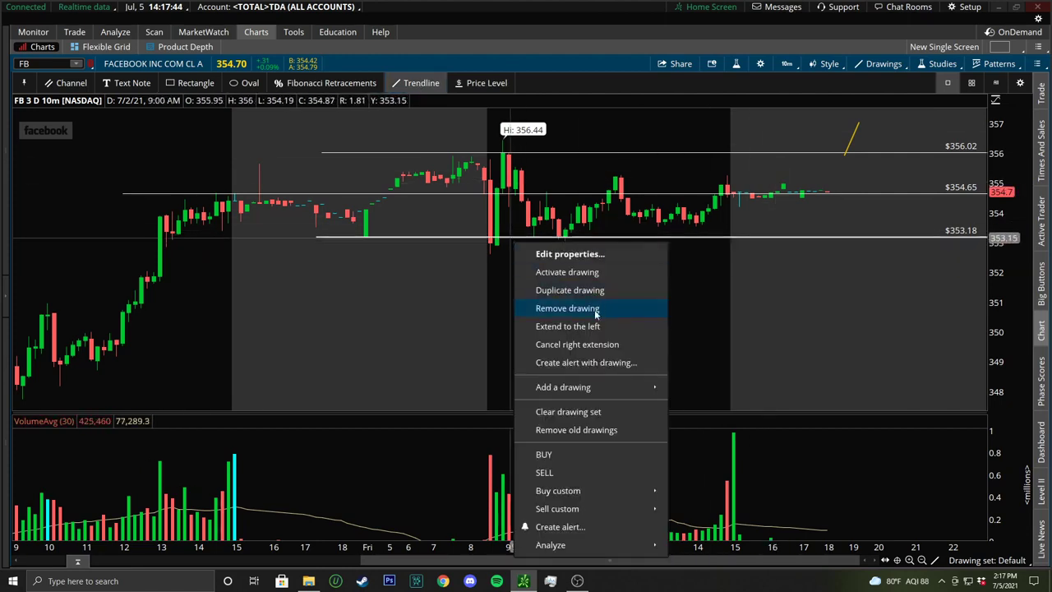
pyautogui.click(593, 309)
pyautogui.click(332, 244)
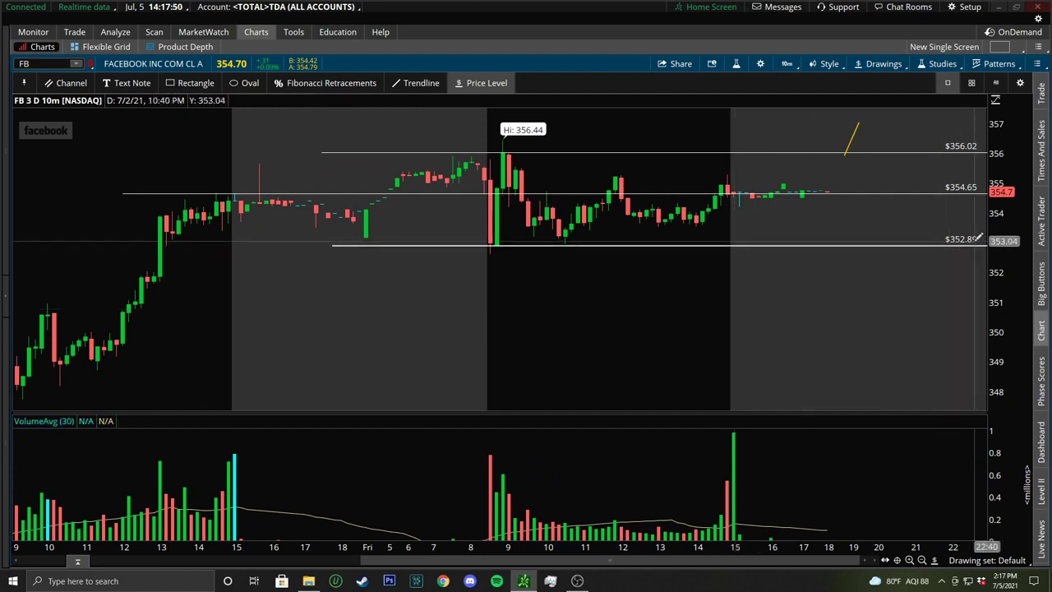
# - Draw a short falling trendline from the $352.89 level to about $352.2 in the blank area after Friday's candles
pyautogui.click(421, 82)
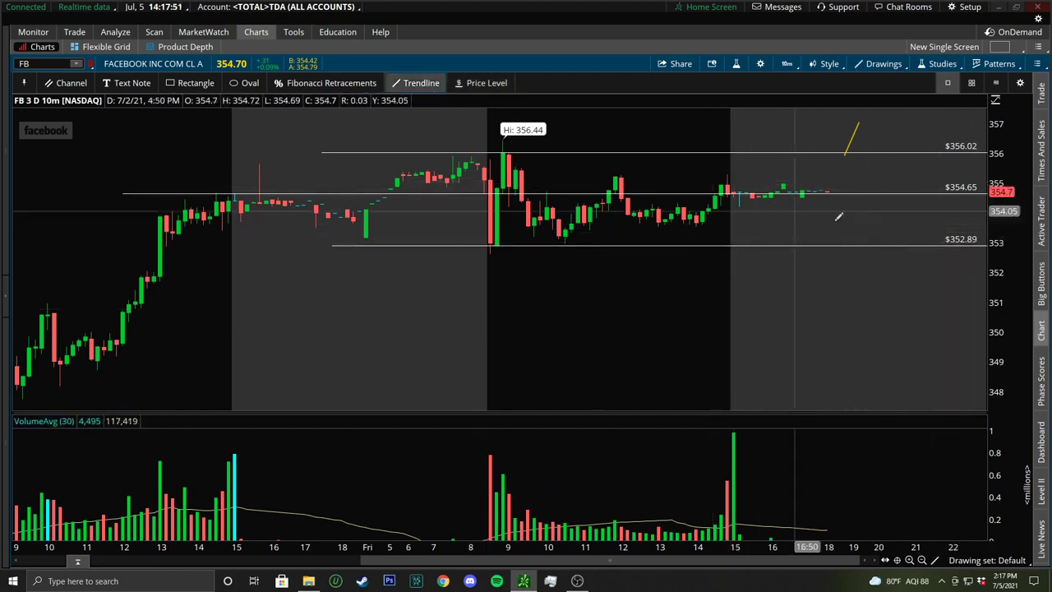
pyautogui.click(885, 245)
pyautogui.click(895, 266)
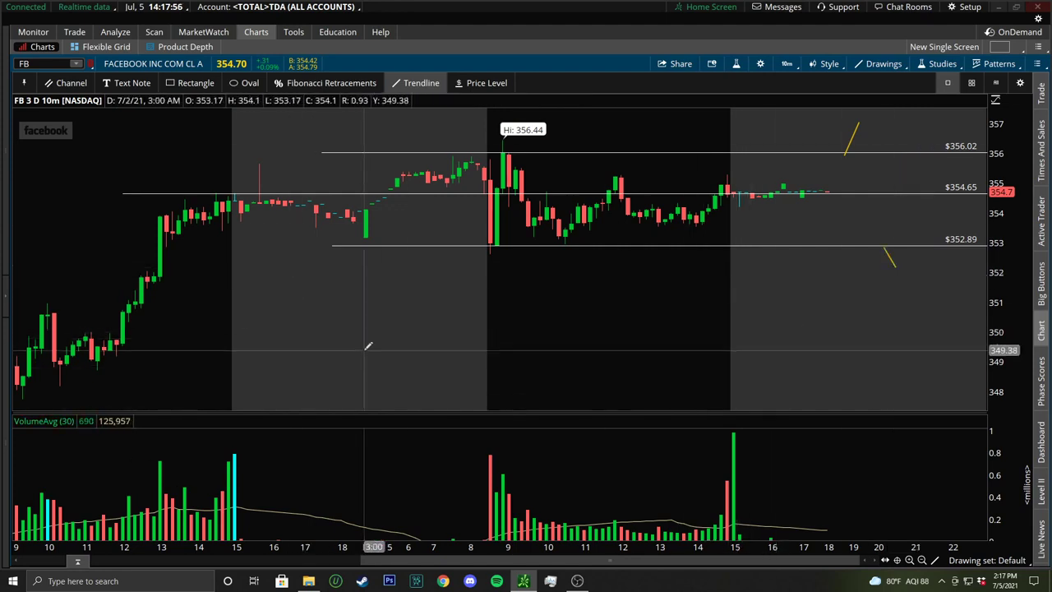
# - Add a text note reading "VOID" and move it above Friday's premarket candles
pyautogui.click(127, 82)
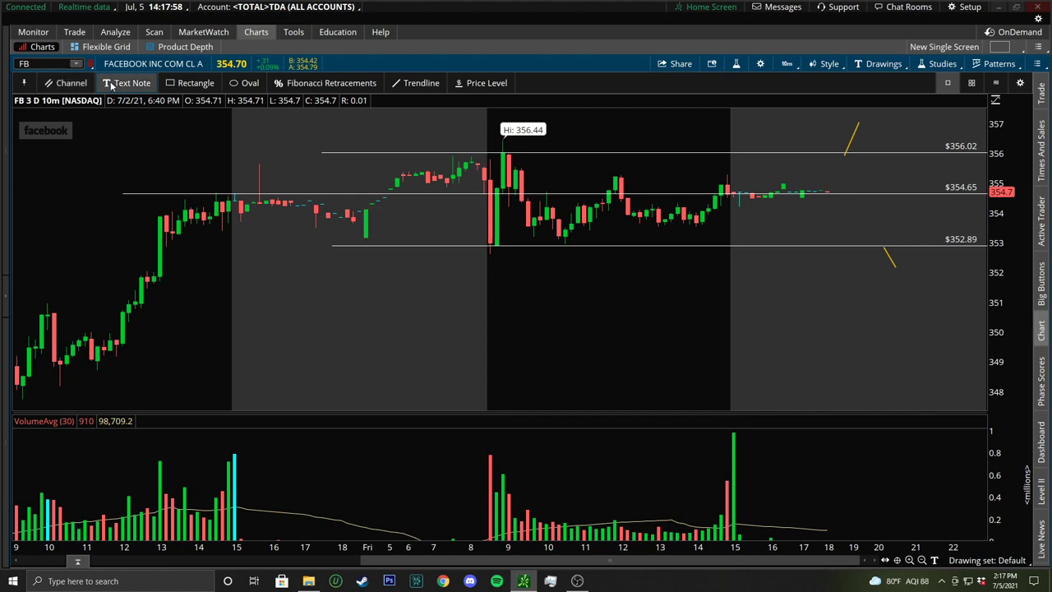
pyautogui.click(298, 297)
pyautogui.write('VOID')
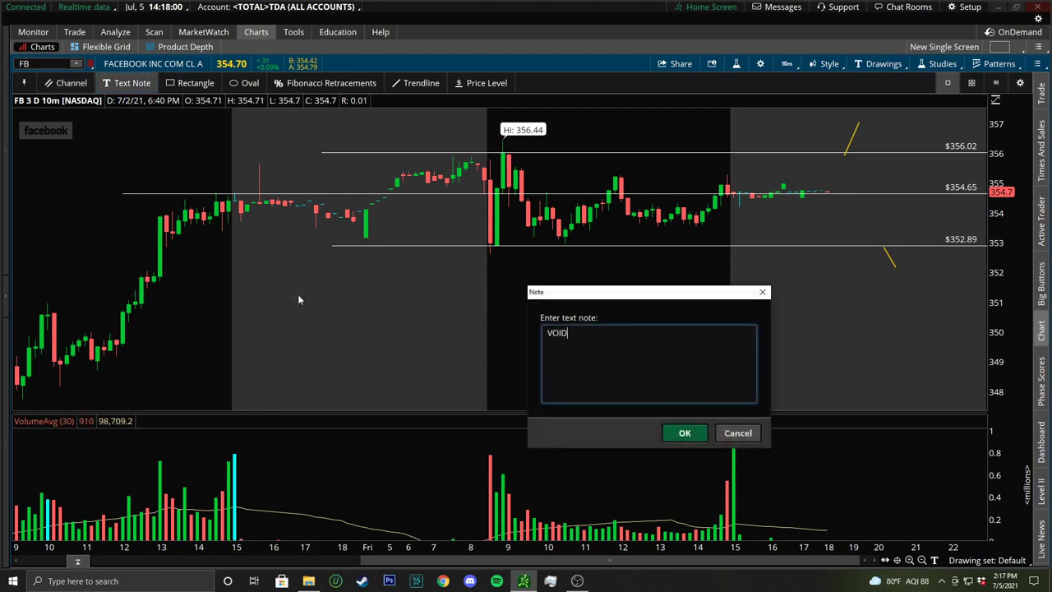
pyautogui.click(685, 432)
pyautogui.rightClick(301, 283)
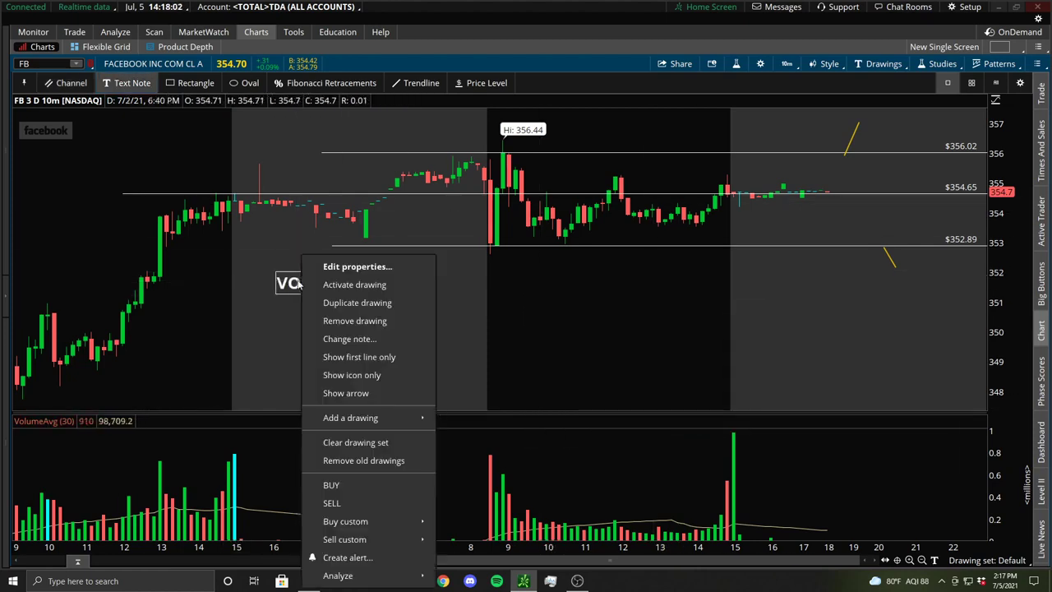
pyautogui.click(353, 284)
pyautogui.moveTo(289, 283)
pyautogui.mouseDown()
pyautogui.moveTo(500, 113)
pyautogui.moveTo(477, 73)
pyautogui.moveTo(432, 130)
pyautogui.mouseUp()
pyautogui.click(431, 129)
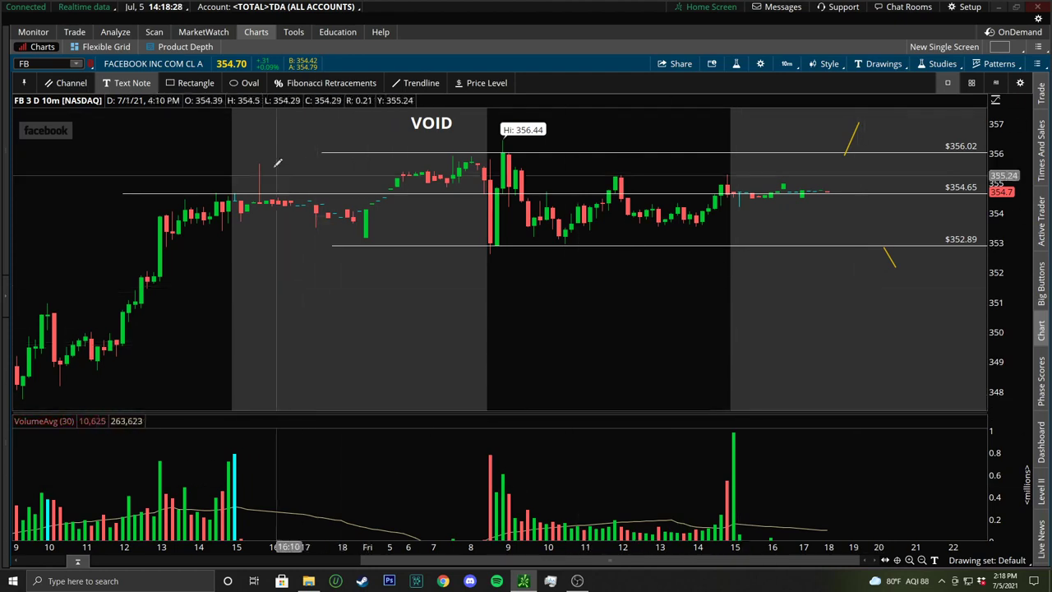
# - Add a two-line text note reading "Above 356" and "Below 352.85" and move it below Friday's premarket candles
pyautogui.click(550, 339)
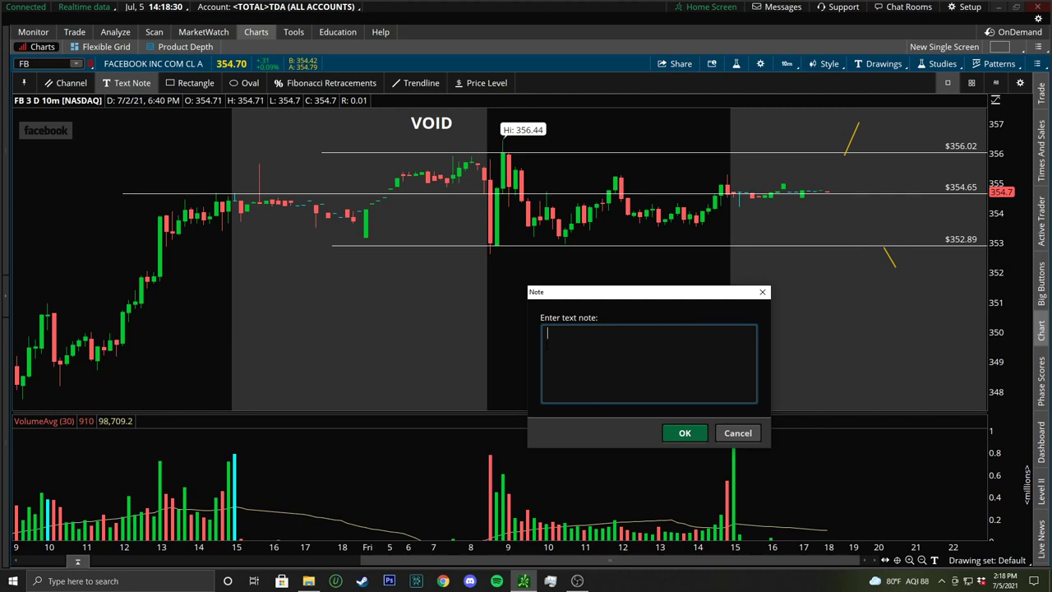
pyautogui.write('Abov')
pyautogui.press('BackSpace')
pyautogui.press('BackSpace')
pyautogui.write('ove 356')
pyautogui.press('Return')
pyautogui.write('Below 352.8')
pyautogui.click(685, 432)
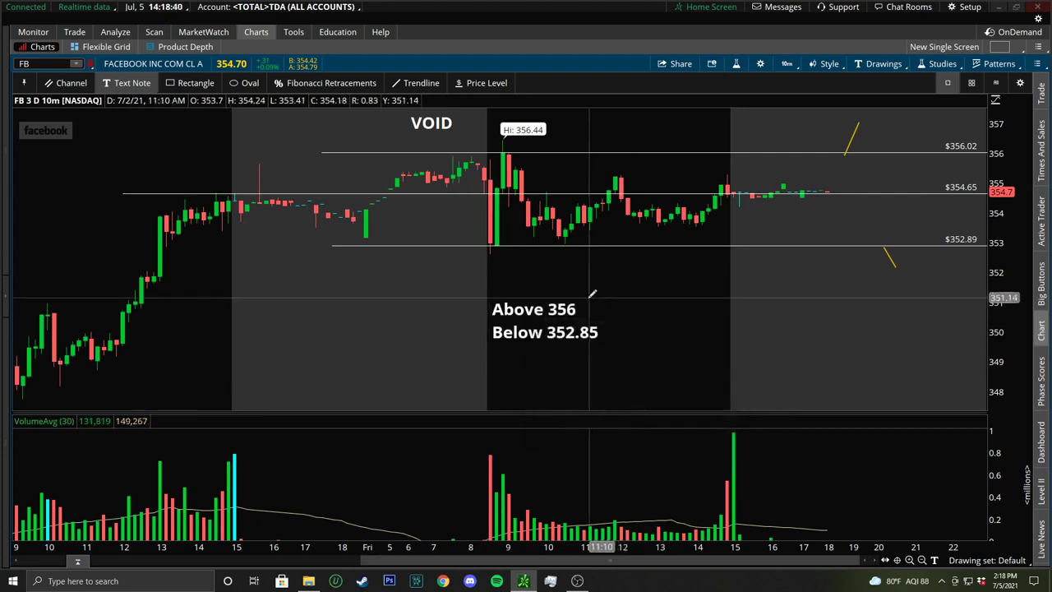
pyautogui.rightClick(552, 304)
pyautogui.click(600, 309)
pyautogui.moveTo(601, 309)
pyautogui.mouseDown()
pyautogui.moveTo(602, 298)
pyautogui.moveTo(465, 277)
pyautogui.mouseUp()
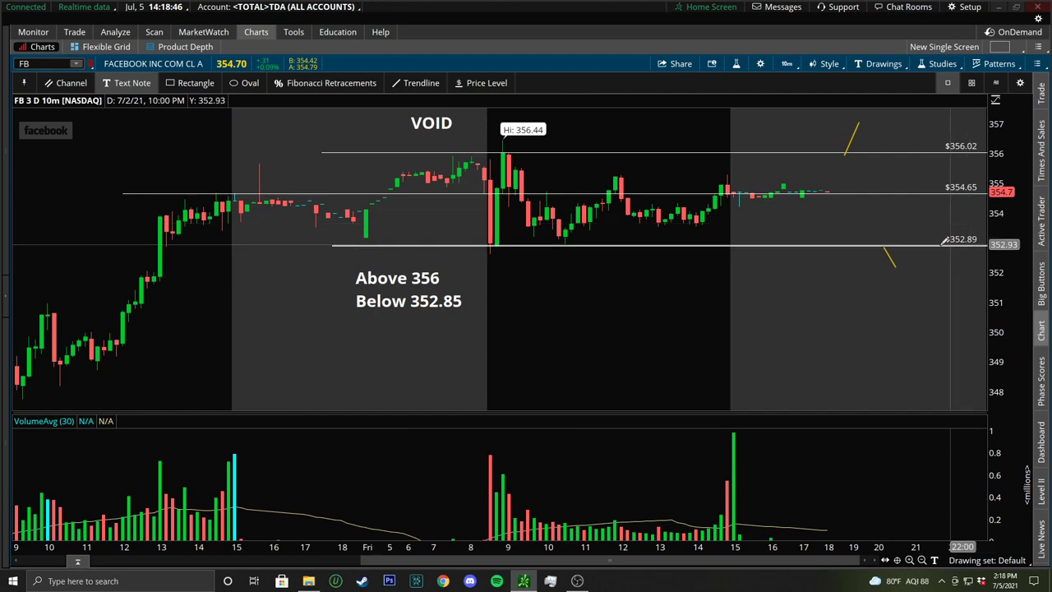
# - Load the NVDA chart and add a price level at $807.05 along Thursday's after-hours lows
pyautogui.click(50, 63)
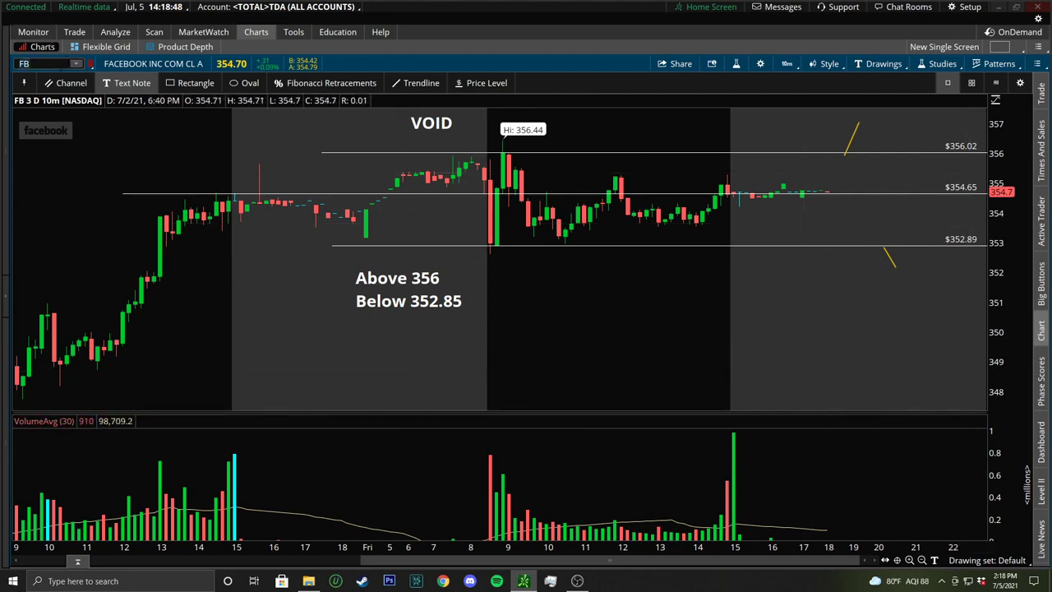
pyautogui.write('NVDA')
pyautogui.press('Return')
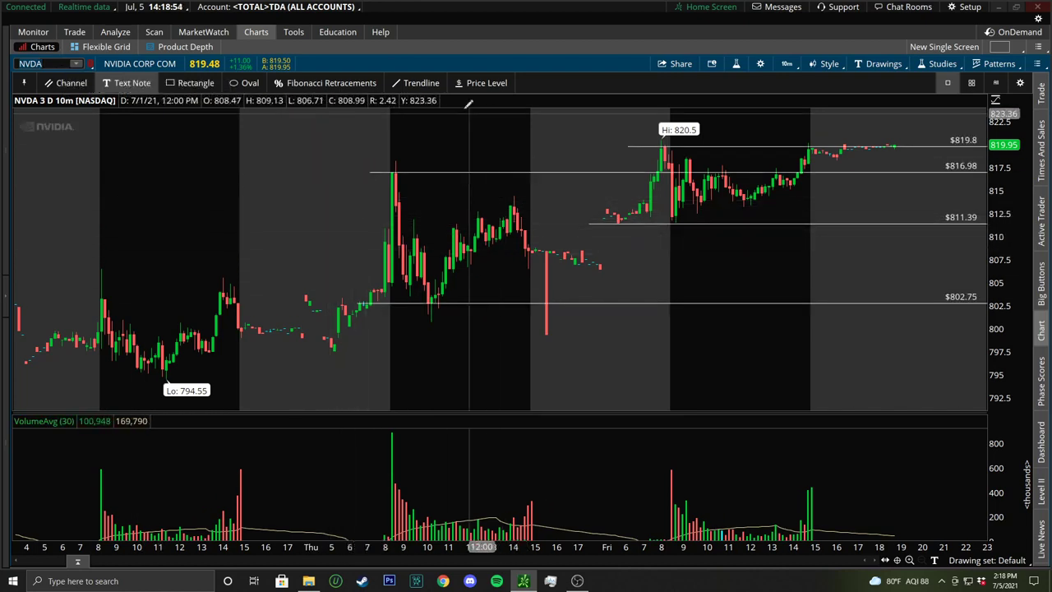
pyautogui.click(487, 83)
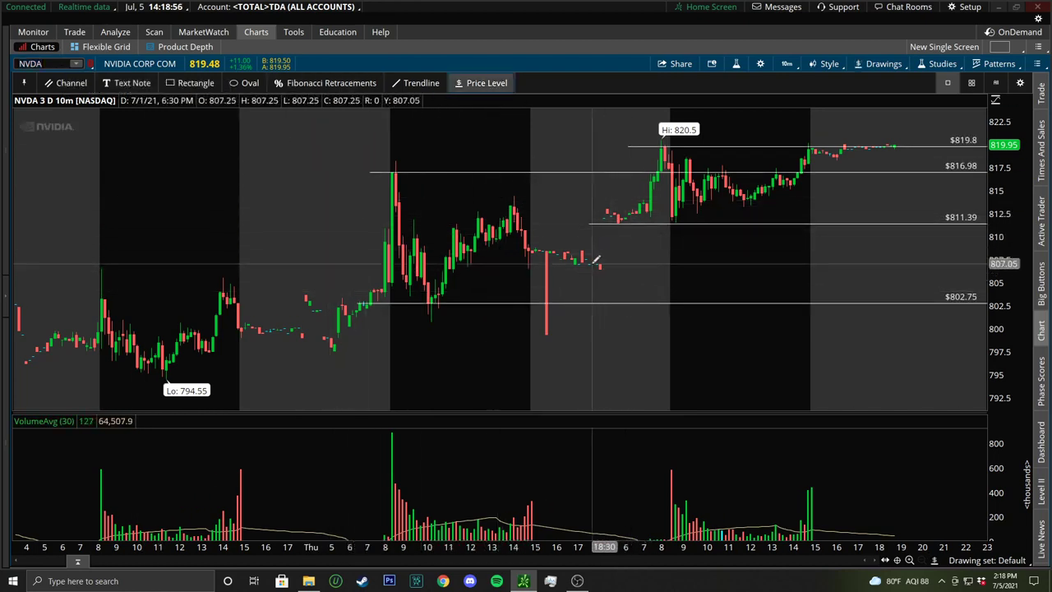
pyautogui.click(612, 263)
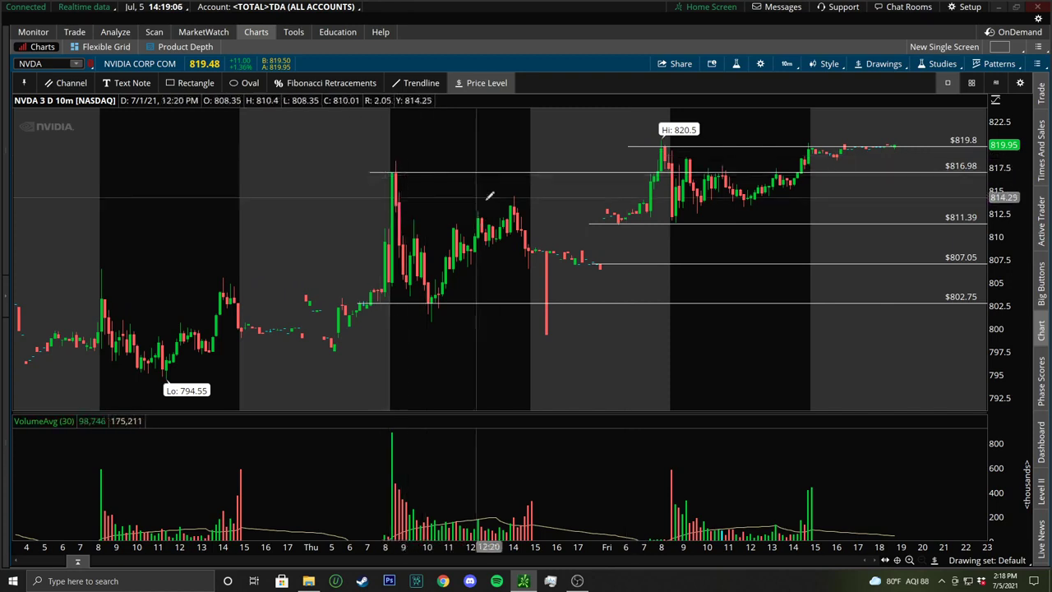
# - Draw a short rising trendline from the $819.8 level to about $821 and a falling one from $811.39 to about $810
pyautogui.moveTo(592, 167); pyautogui.dragTo(910, 178)
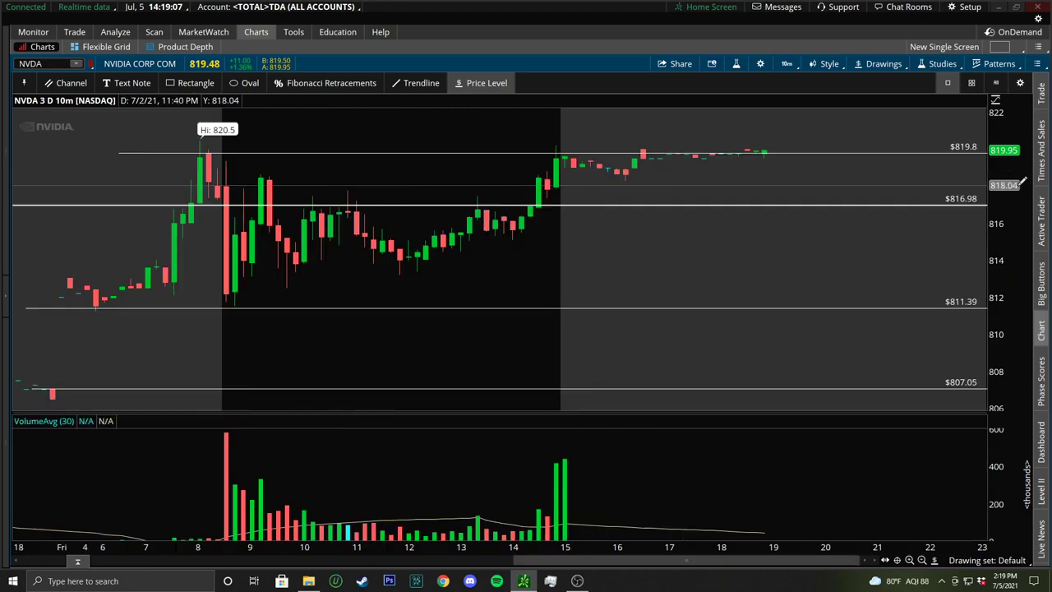
pyautogui.click(415, 83)
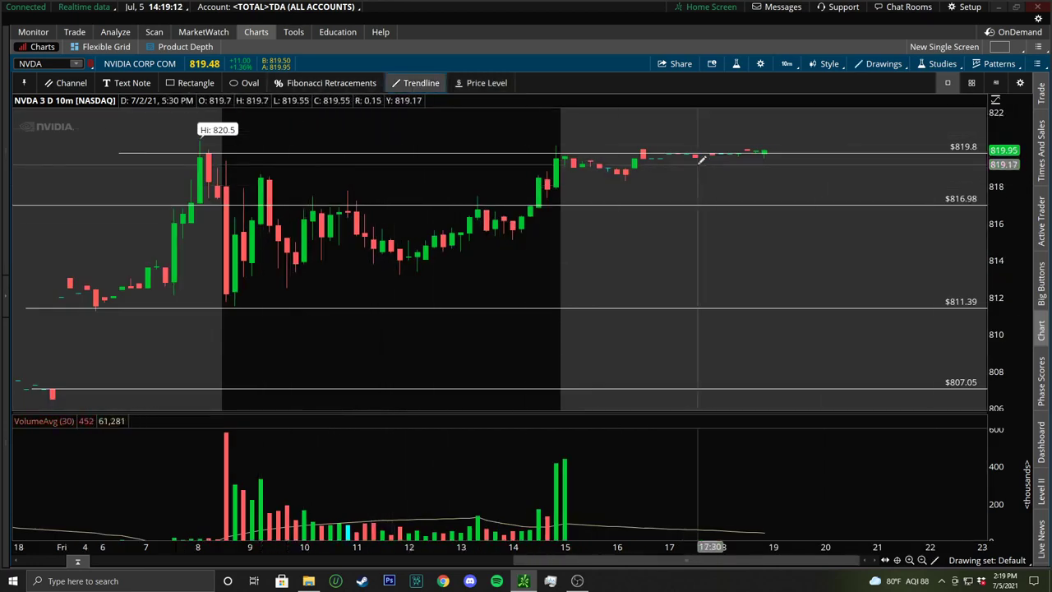
pyautogui.moveTo(776, 152)
pyautogui.mouseDown()
pyautogui.moveTo(805, 122)
pyautogui.moveTo(790, 131)
pyautogui.mouseUp()
pyautogui.moveTo(752, 310); pyautogui.dragTo(763, 332)
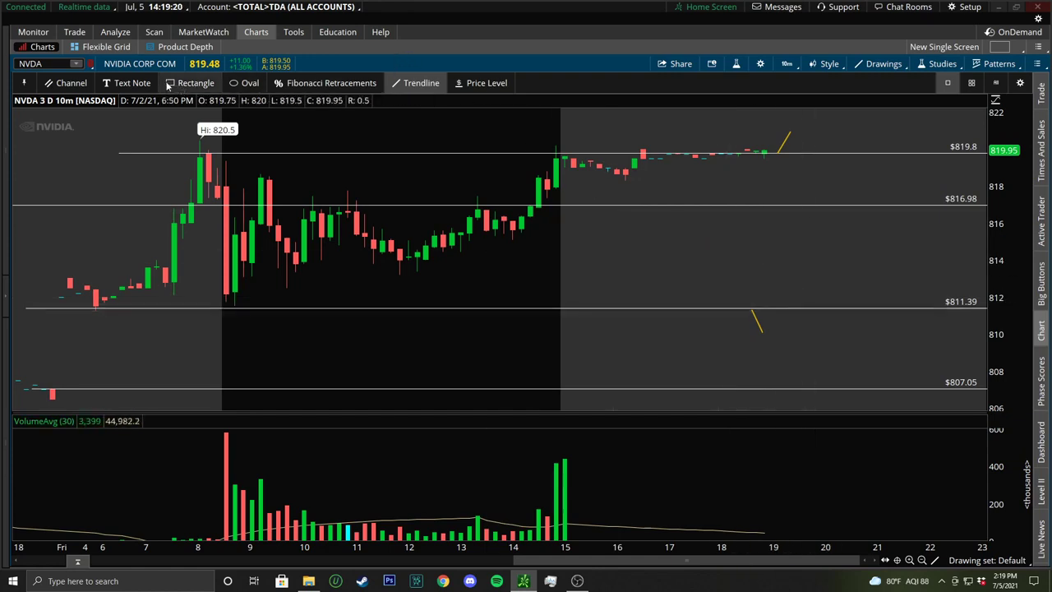
# - Add a two-line text note reading "Above 820s" and "Below 811s" and move it beside Friday's premarket high
pyautogui.click(127, 83)
pyautogui.click(704, 265)
pyautogui.write('Above 820s')
pyautogui.press('Return')
pyautogui.write('Below')
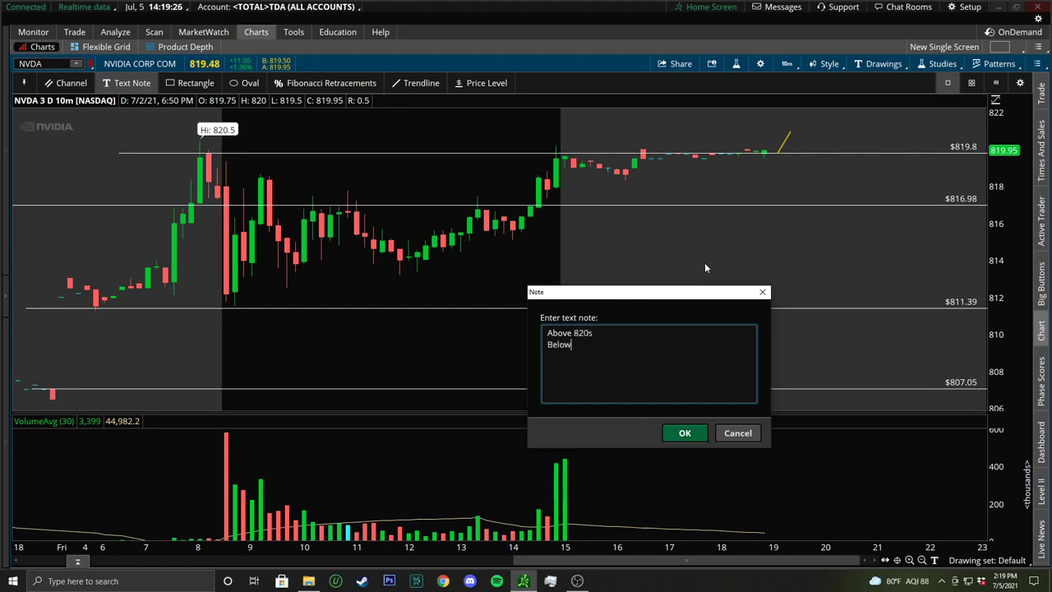
pyautogui.write(' 811sw')
pyautogui.press('BackSpace')
pyautogui.click(684, 432)
pyautogui.rightClick(713, 239)
pyautogui.moveTo(714, 244); pyautogui.dragTo(126, 184)
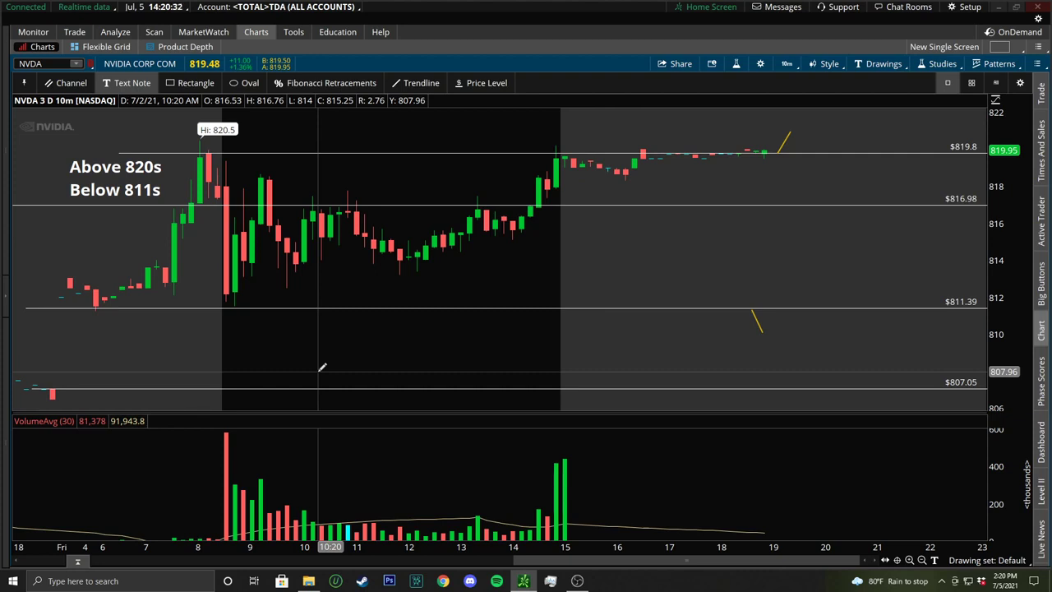
# - Load the SNAP chart and pick a time frame preset
pyautogui.click(41, 63)
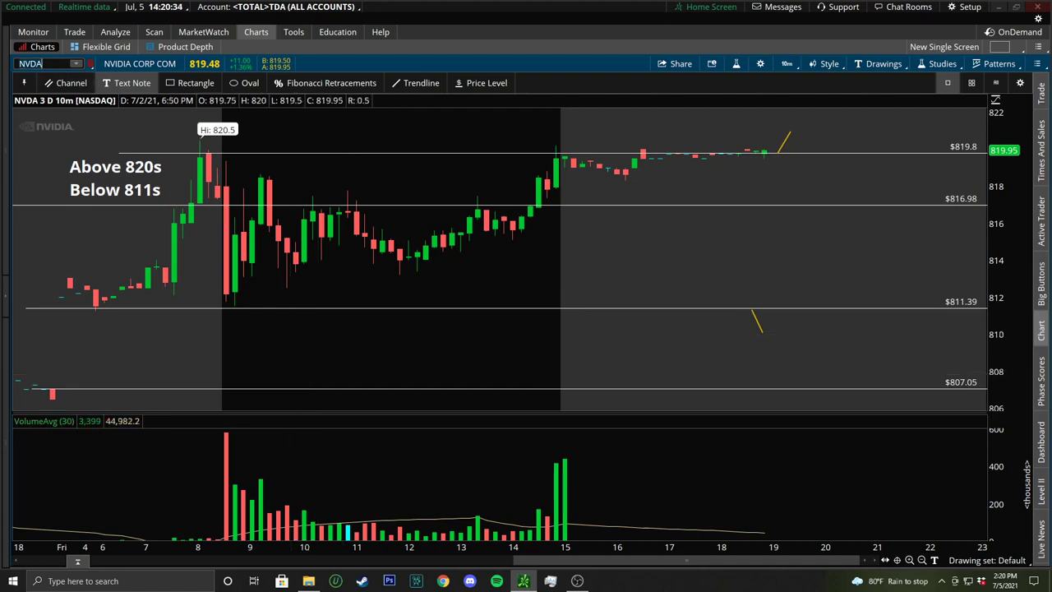
pyautogui.write('SNAP')
pyautogui.press('Return')
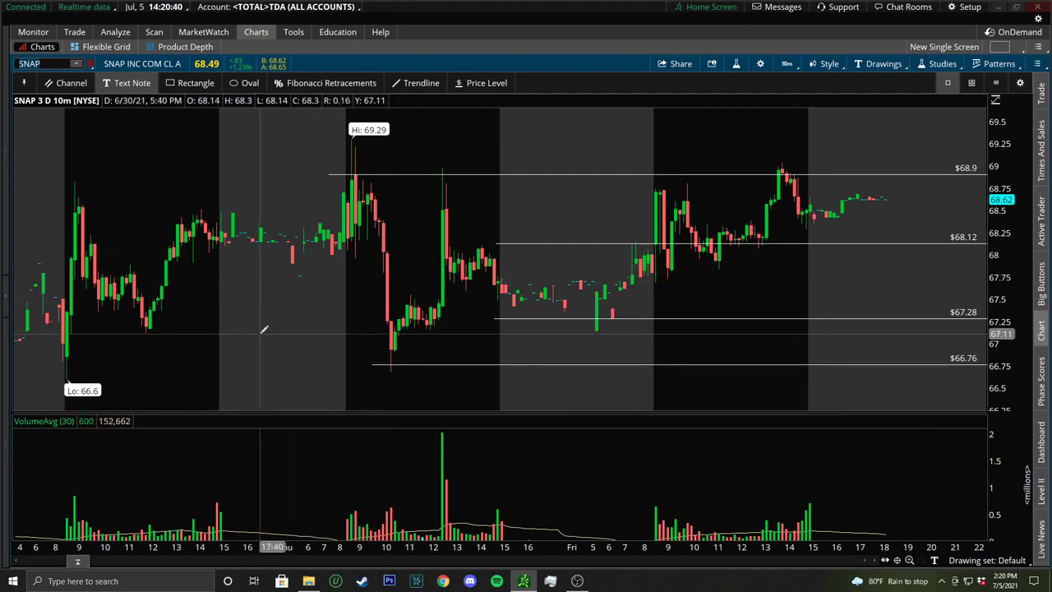
pyautogui.click(786, 63)
pyautogui.click(768, 166)
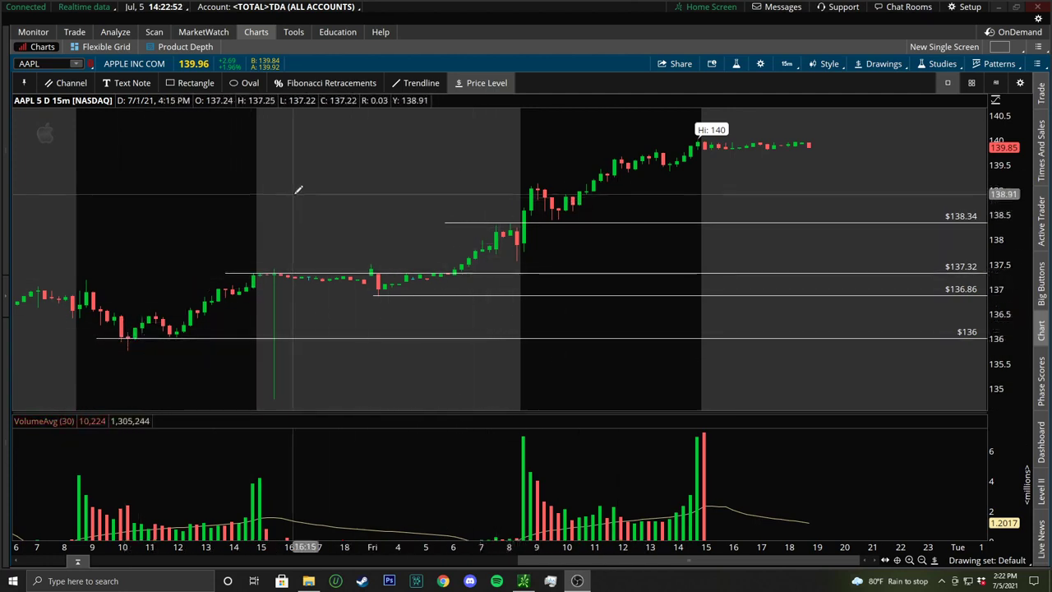
# - Switch the AAPL chart to the 3-day, 10-minute time frame and enlarge Friday's session
pyautogui.scroll(2, 704, 180)
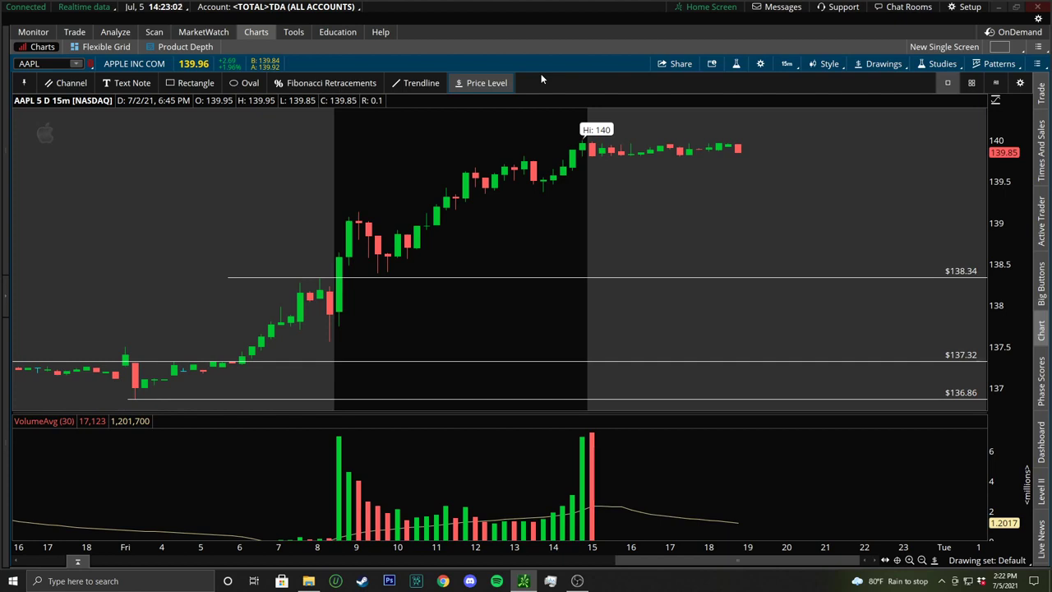
pyautogui.click(786, 64)
pyautogui.click(763, 164)
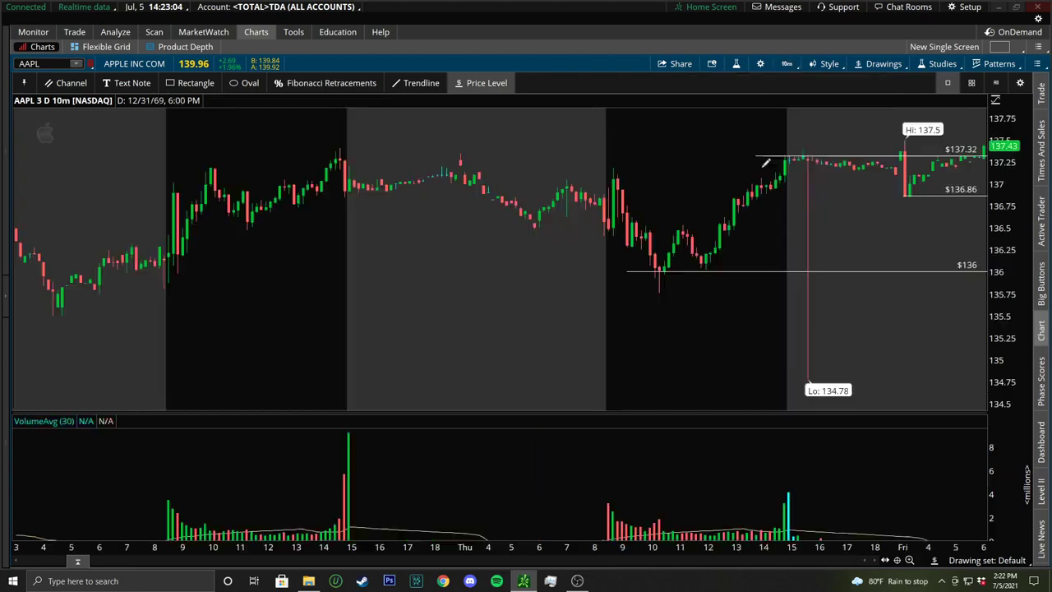
pyautogui.moveTo(822, 174); pyautogui.dragTo(822, 174)
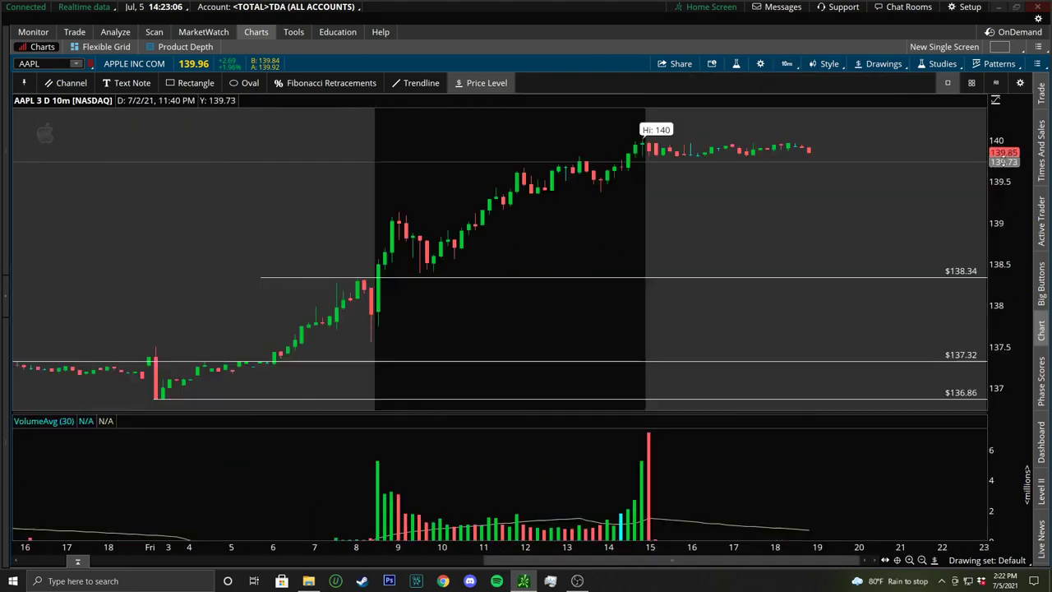
# - Mark the opening breakout candle above $138.34 with an oval and add a price level at $139.02 along the morning high
pyautogui.click(244, 82)
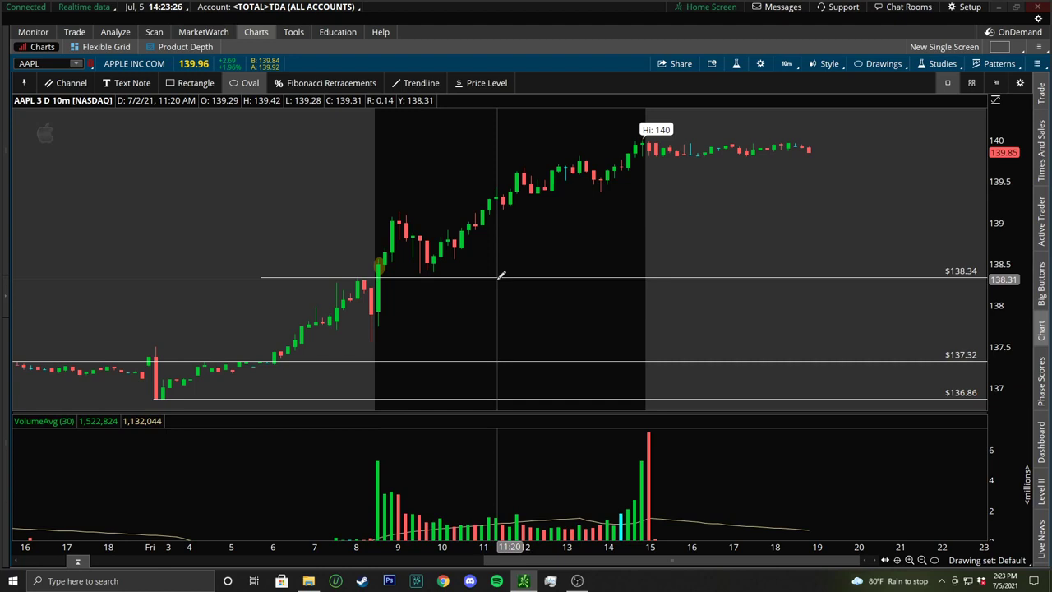
pyautogui.click(484, 83)
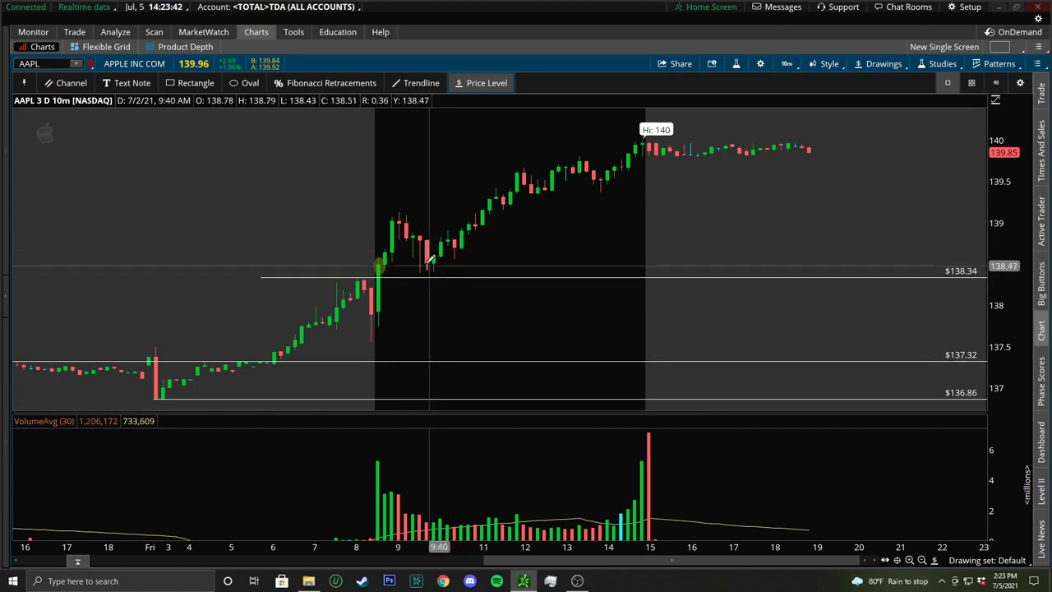
pyautogui.click(374, 221)
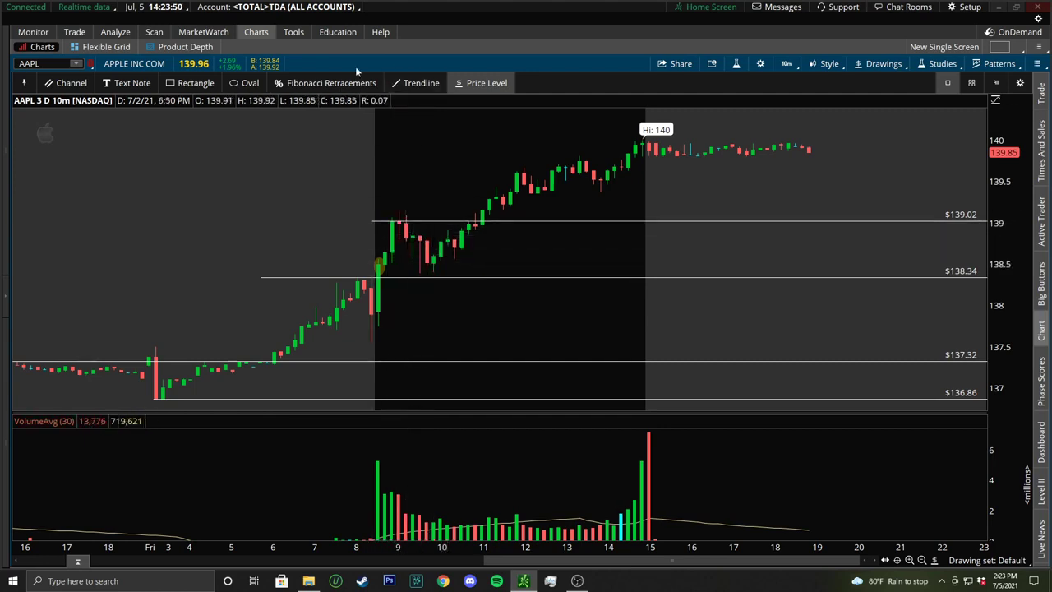
# - Draw falling trendlines along the highs of the pullback from $139.02 and over the declining volume bars beneath it
pyautogui.click(415, 82)
pyautogui.click(403, 214)
pyautogui.click(433, 259)
pyautogui.click(400, 494)
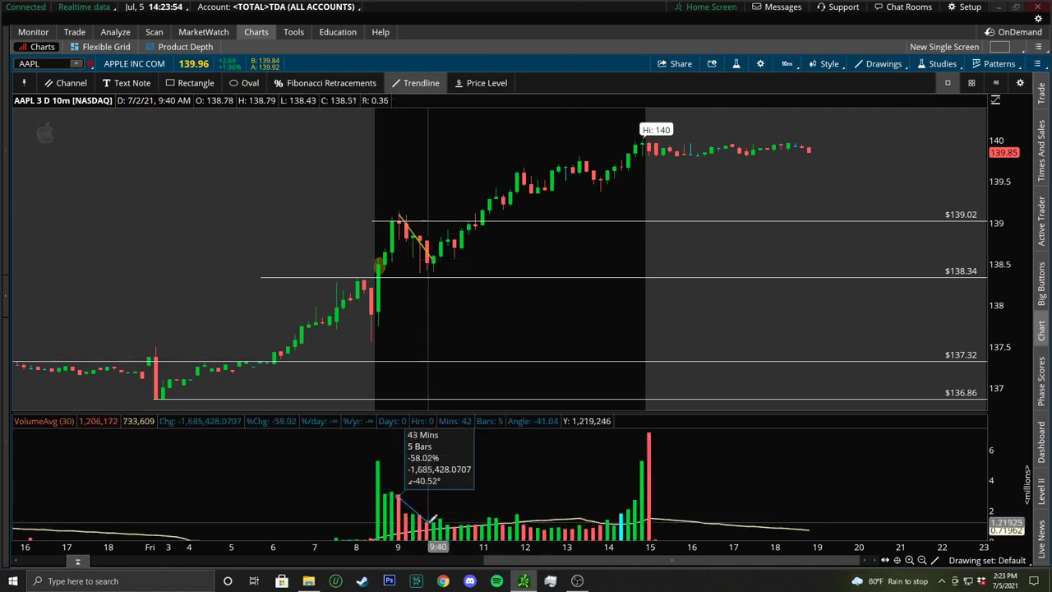
pyautogui.click(432, 524)
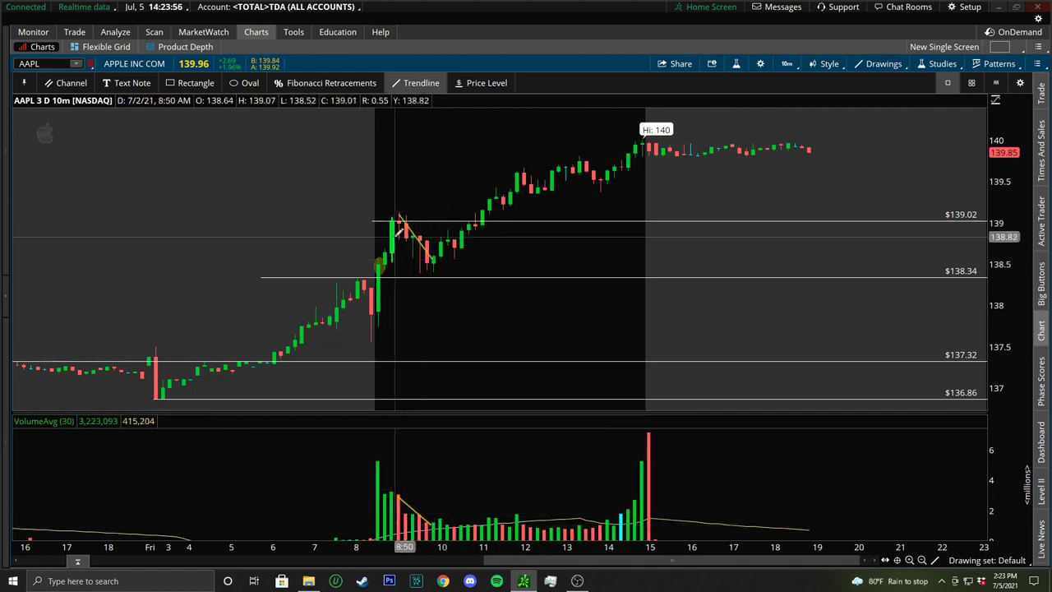
# - Draw a falling trendline under the pullback's lows to the $138.34 level and a short rising line over the following volume bars
pyautogui.click(394, 223)
pyautogui.click(433, 275)
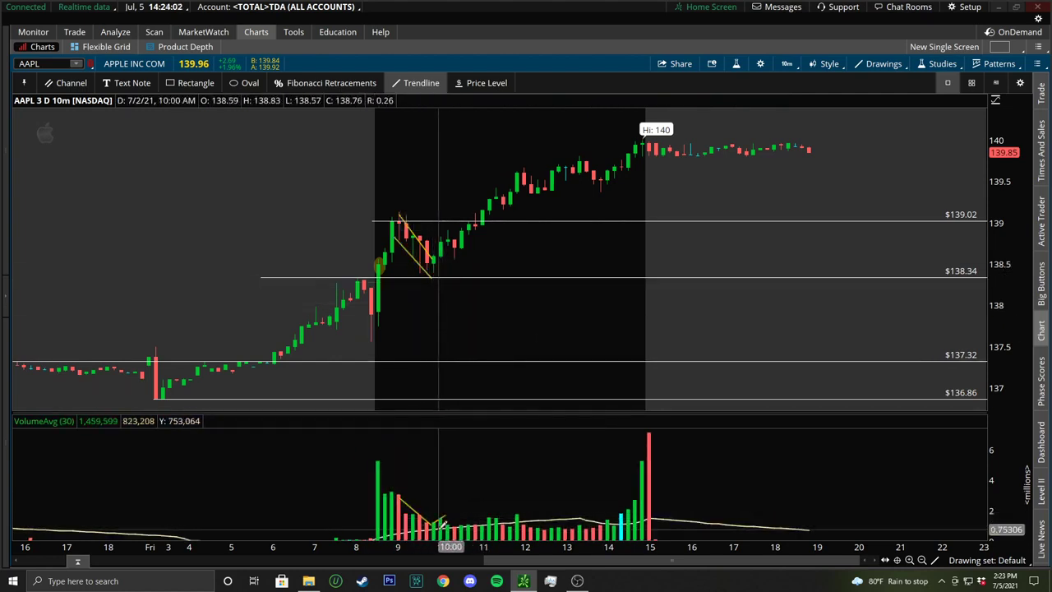
pyautogui.rightClick(441, 436)
pyautogui.click(479, 457)
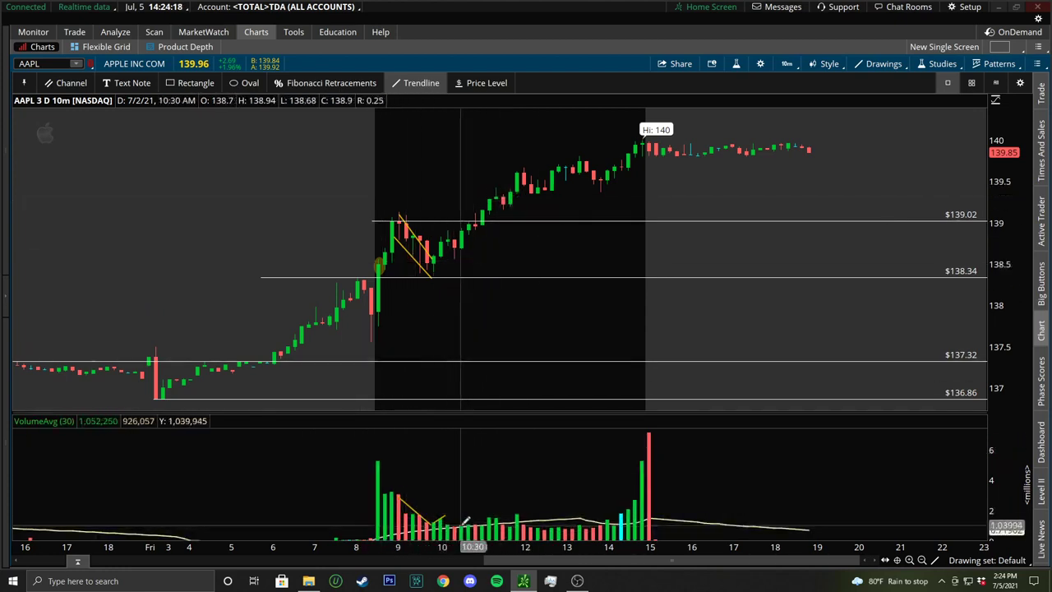
pyautogui.moveTo(280, 239); pyautogui.dragTo(768, 235)
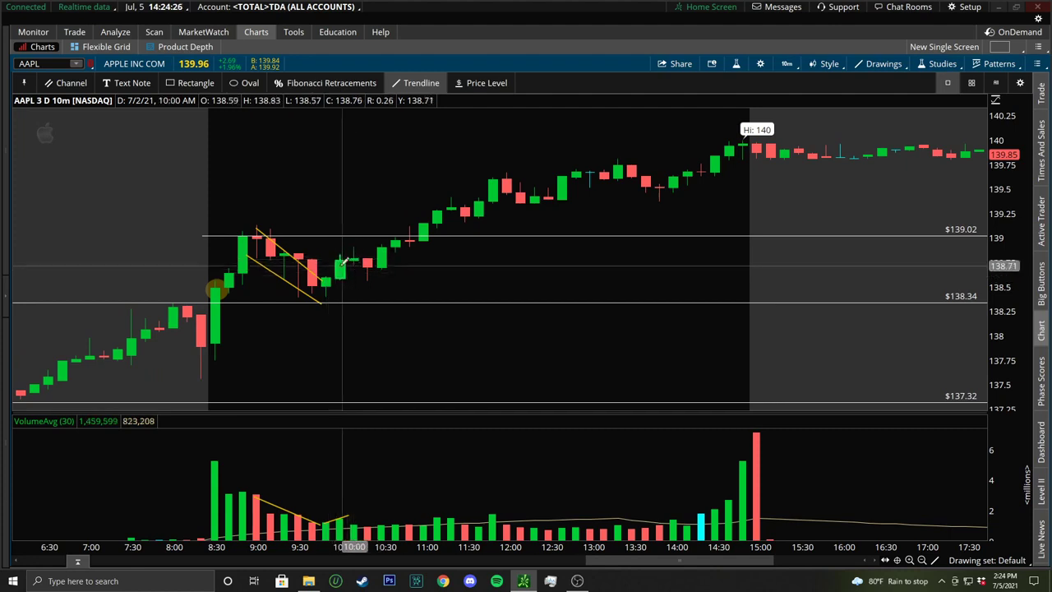
# - Add a price level at $138.68 from the pullback's end and draw short rising trendlines along the $139.02 breakout candle and its volume bars
pyautogui.click(481, 82)
pyautogui.click(333, 269)
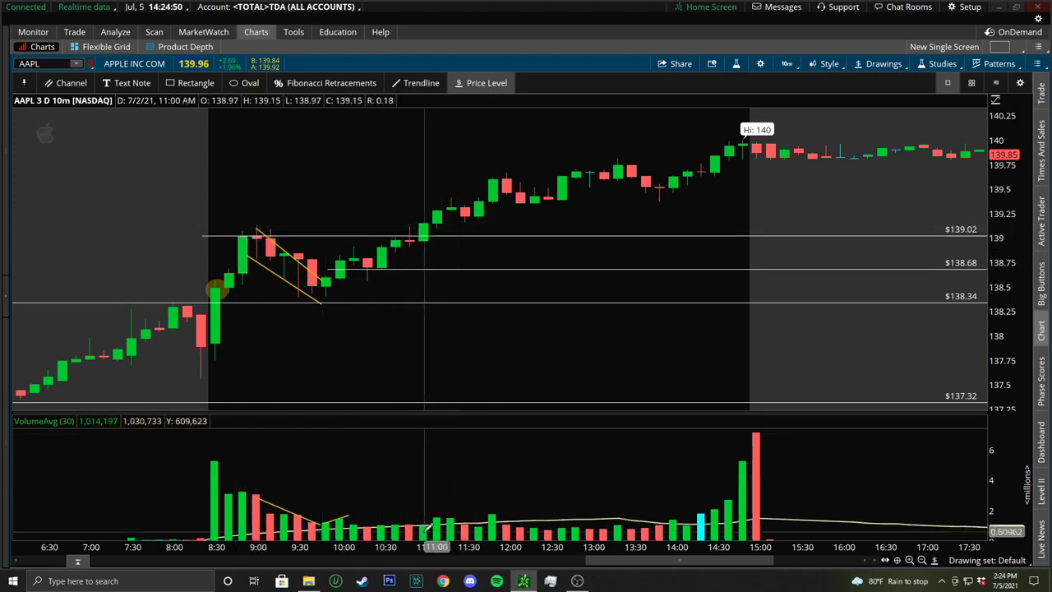
pyautogui.click(405, 85)
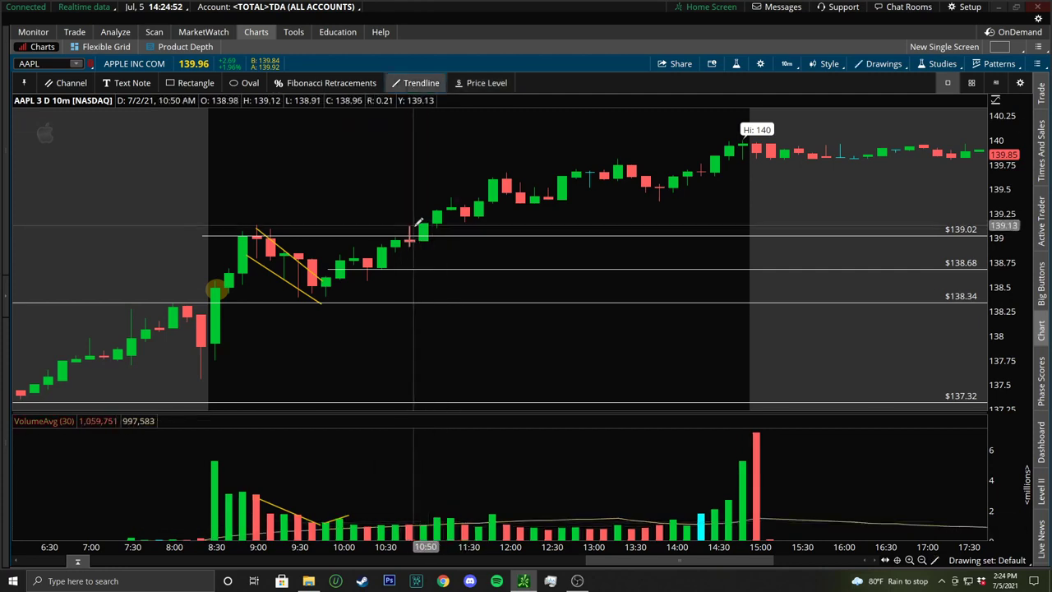
pyautogui.moveTo(421, 240); pyautogui.dragTo(444, 216)
pyautogui.moveTo(418, 539); pyautogui.dragTo(441, 515)
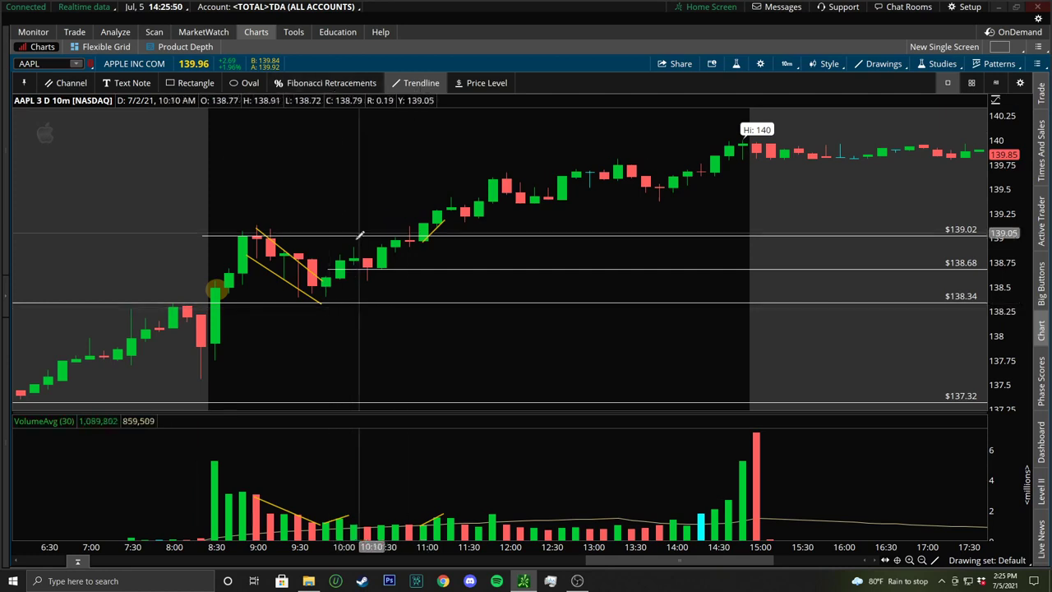
# - Draw a short flat trendline along the $138.34 level and cross it with an X just past the pullback's end
pyautogui.click(293, 300)
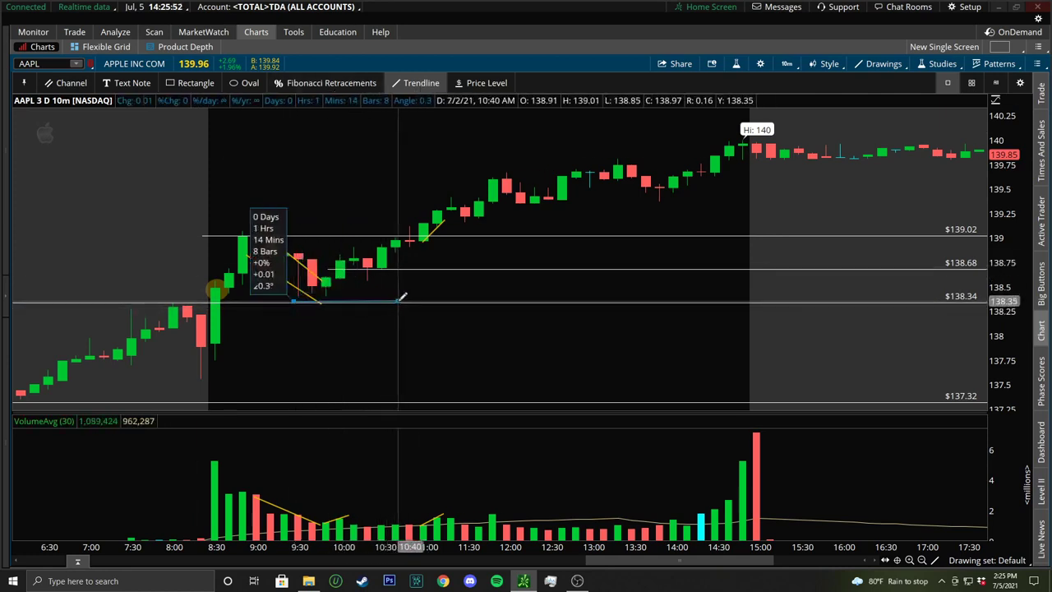
pyautogui.click(401, 300)
pyautogui.click(327, 284)
pyautogui.click(352, 320)
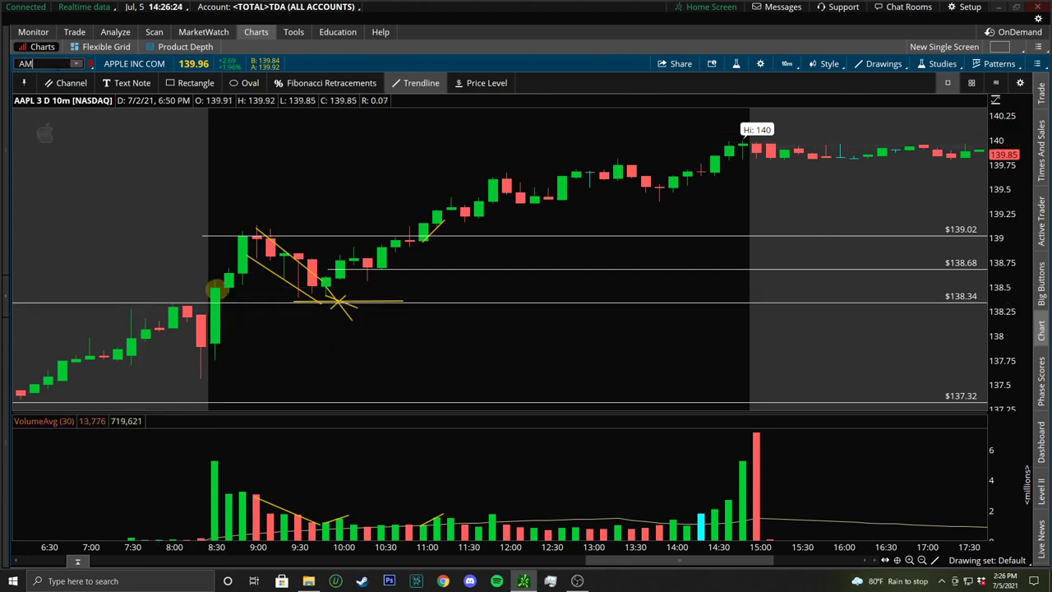
# - Load the AMZN chart and add a price level at $3410.6 along Thursday's low
pyautogui.press('Return')
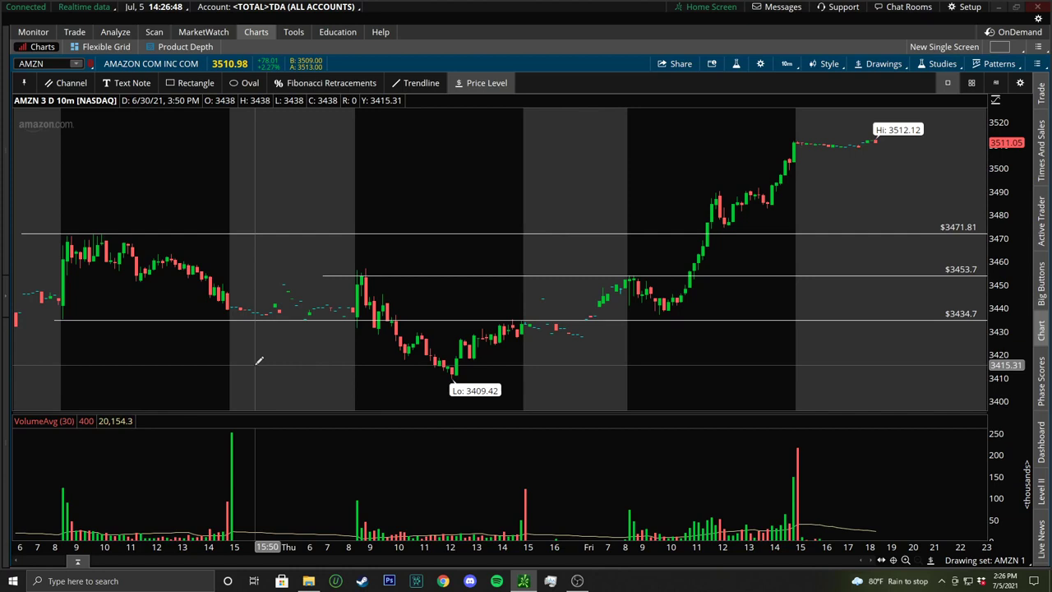
pyautogui.click(379, 375)
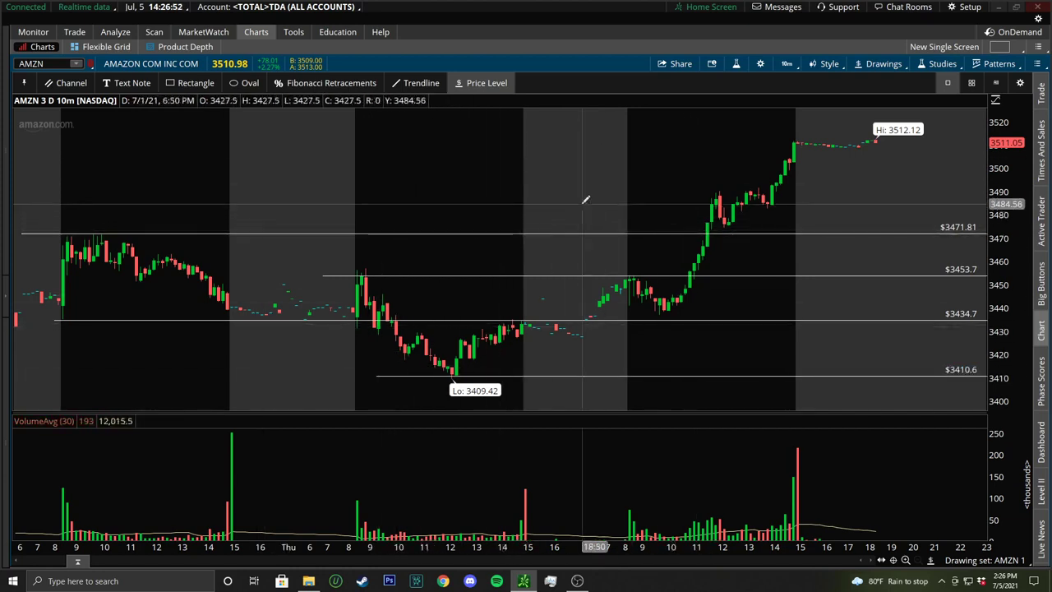
# - Highlight Friday's morning volume bars and the candle breaking above $3453.7 with blue rectangles
pyautogui.moveTo(528, 179); pyautogui.dragTo(984, 345)
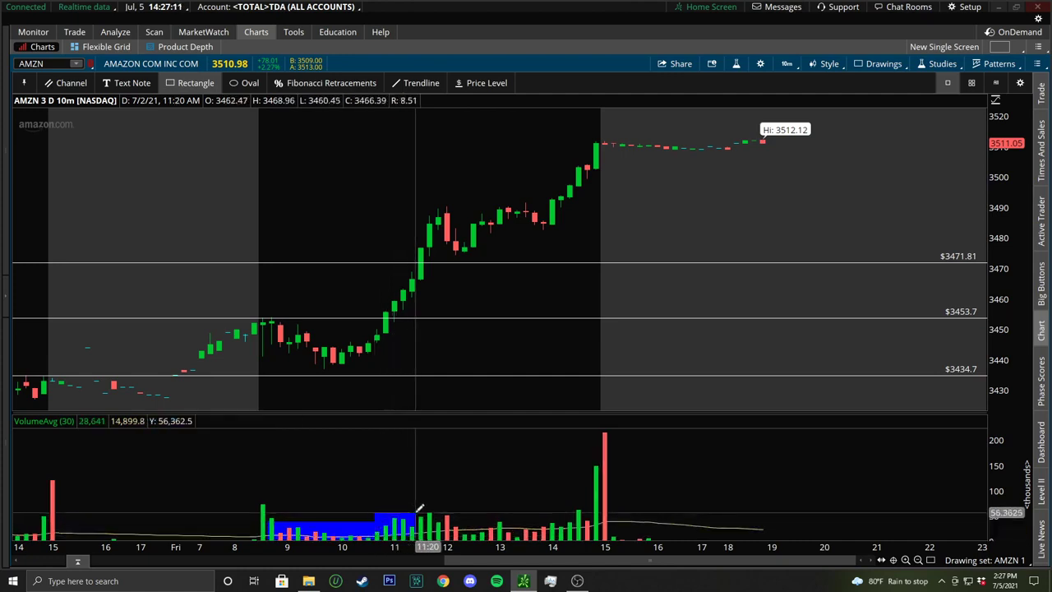
pyautogui.click(377, 308)
pyautogui.click(391, 326)
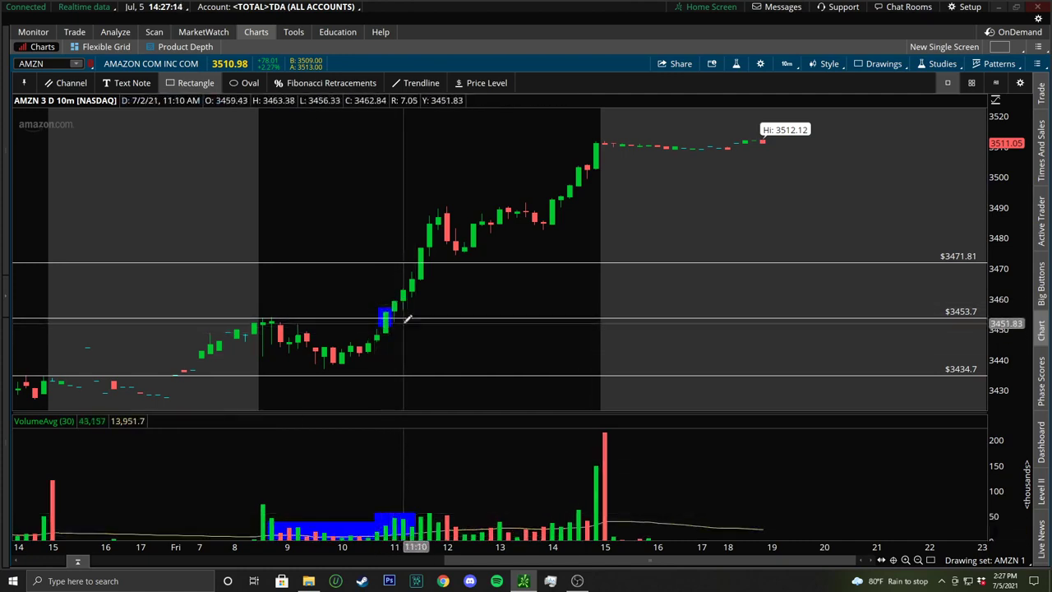
# - Draw falling trendlines over the declining volume bars around 12:00 and along the highs and lows of the pullback above $3471.81
pyautogui.moveTo(280, 271); pyautogui.dragTo(775, 218)
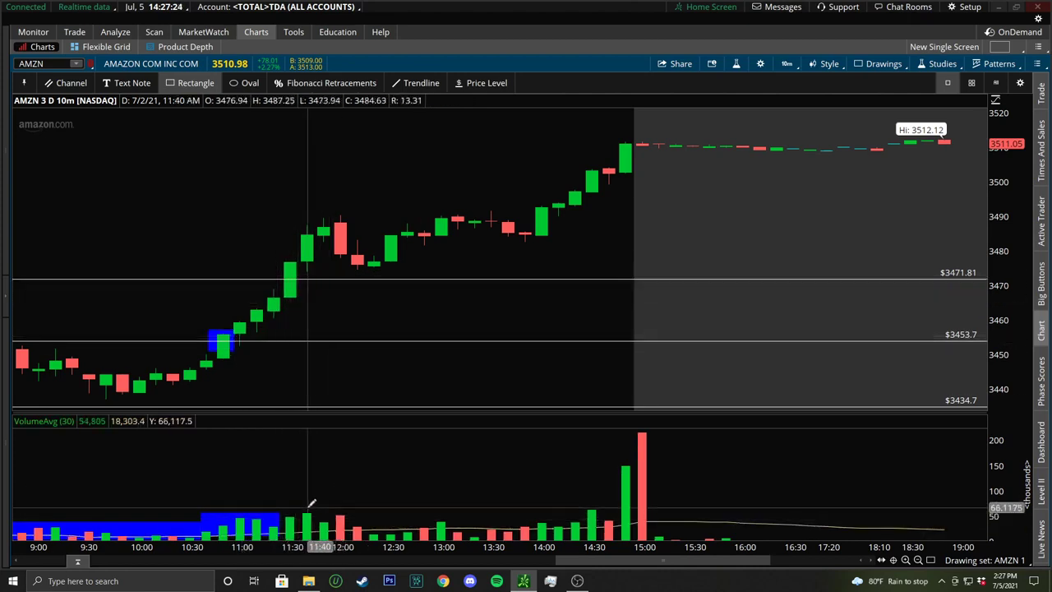
pyautogui.click(421, 83)
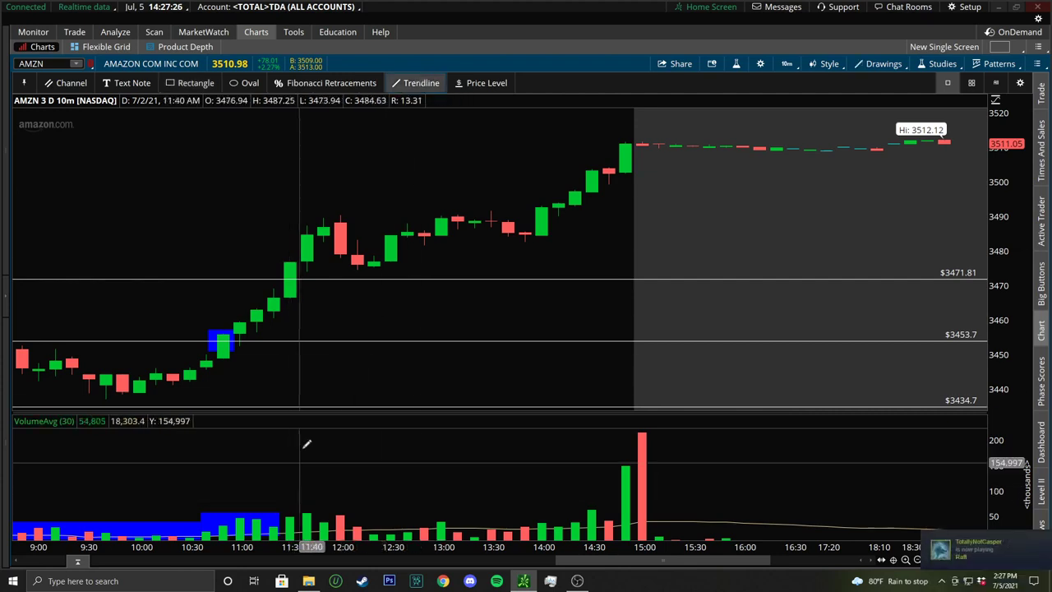
pyautogui.click(309, 508)
pyautogui.click(326, 523)
pyautogui.click(337, 513)
pyautogui.click(365, 526)
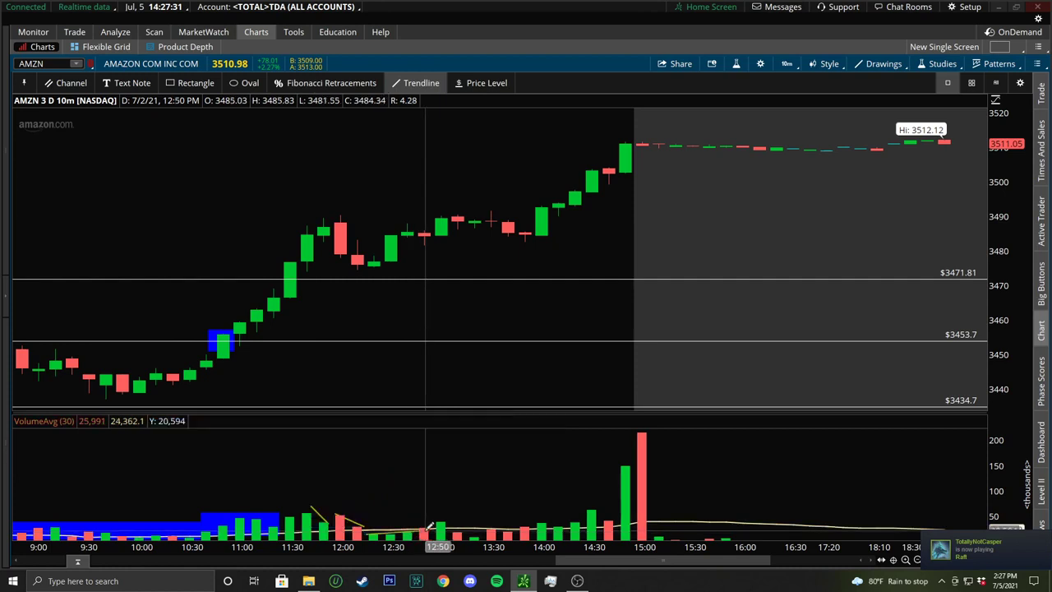
pyautogui.click(338, 218)
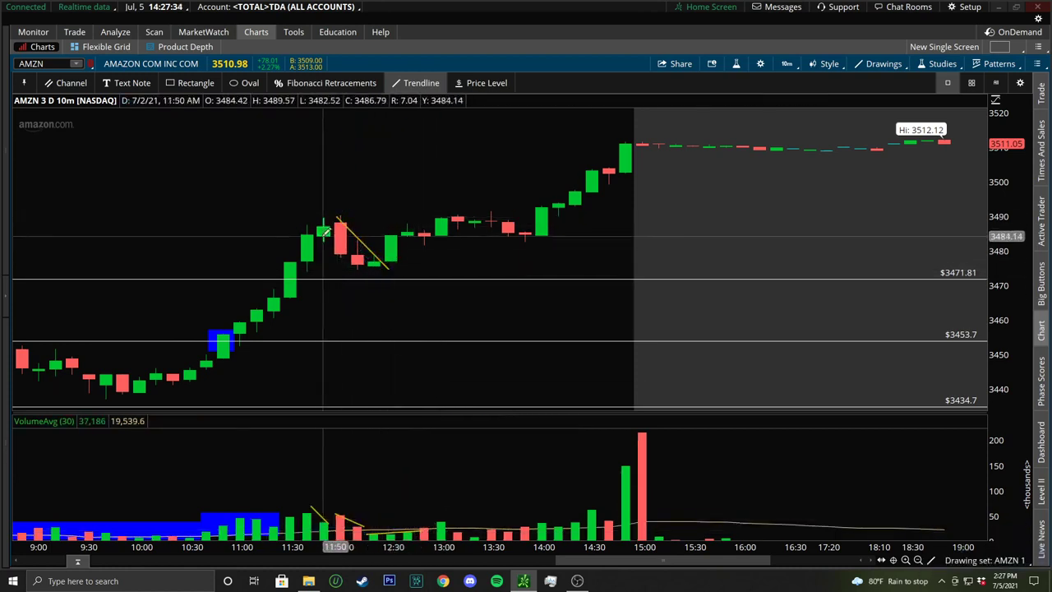
pyautogui.click(370, 271)
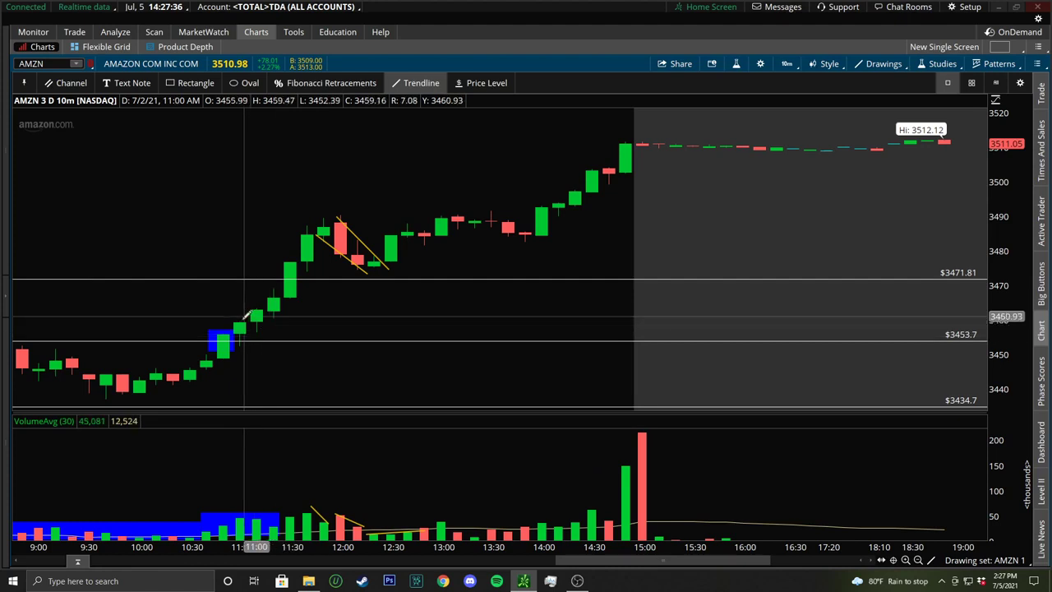
# - Mark the breakout entry at the $3453.7 level with an X made of two crossing trendlines
pyautogui.click(221, 328)
pyautogui.click(259, 351)
pyautogui.click(258, 322)
pyautogui.click(236, 346)
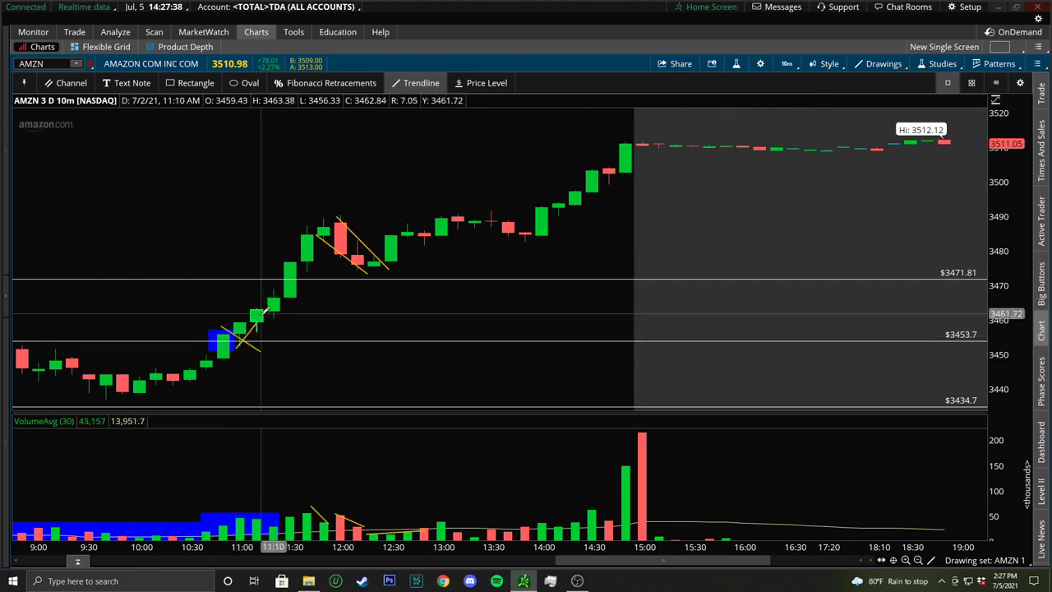
# - Sketch a falling arrow from $3471.81 towards $3453.7 and a rising arrow back up beneath the pullback
pyautogui.click(319, 275)
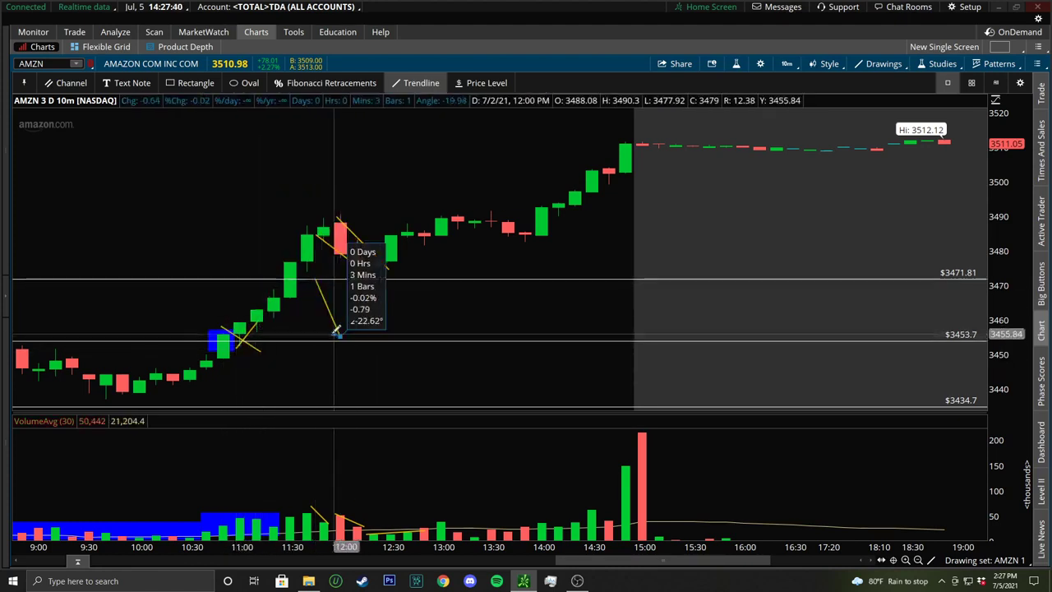
pyautogui.click(338, 334)
pyautogui.click(356, 335)
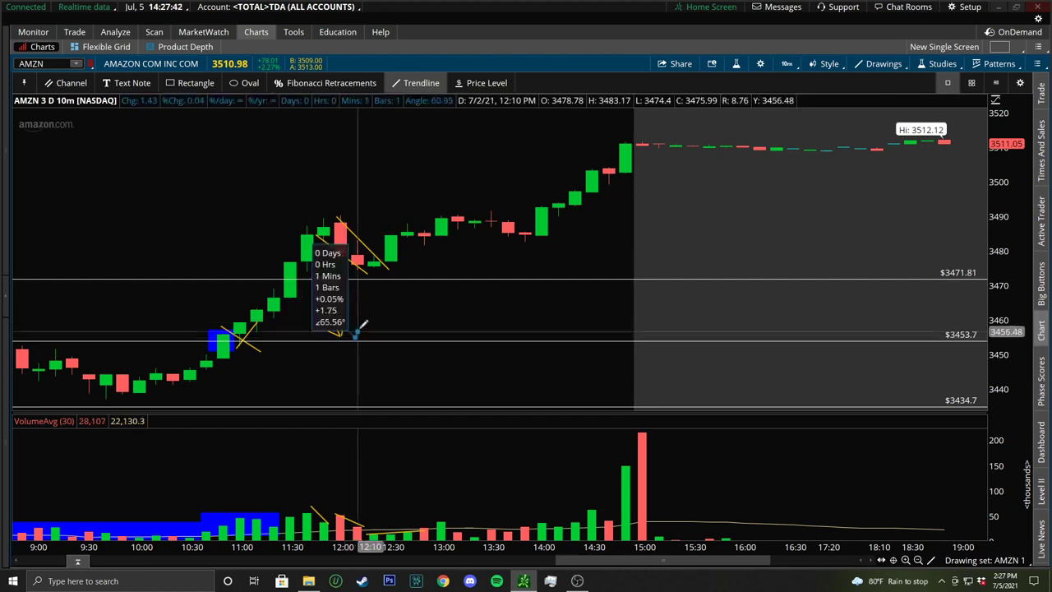
pyautogui.click(373, 302)
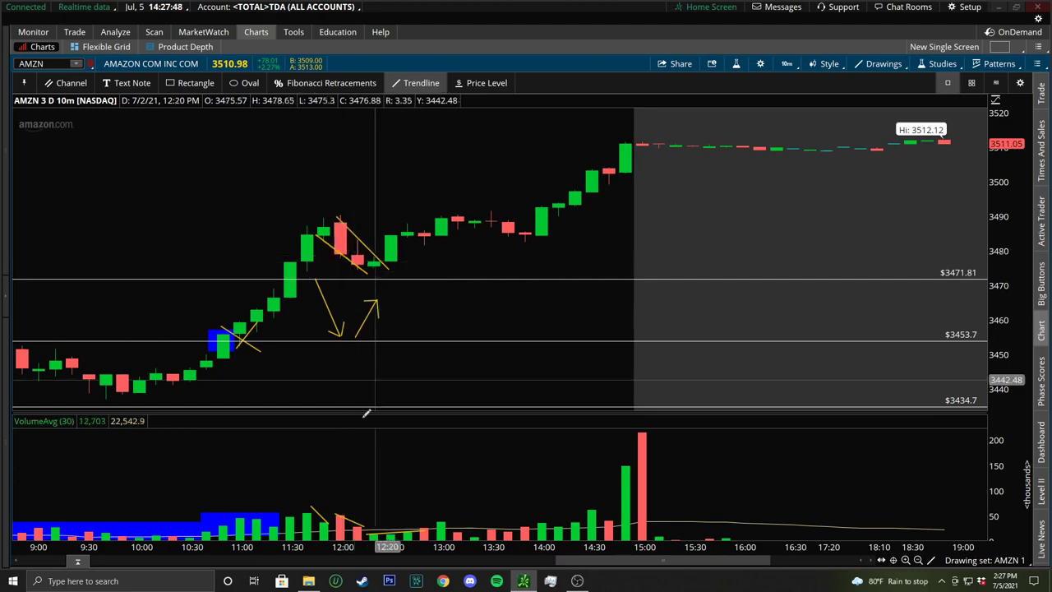
# - Add price levels at $3486.9 along the late-morning high and at $3480.81 through the 12:30 candle
pyautogui.moveTo(407, 547); pyautogui.dragTo(649, 546)
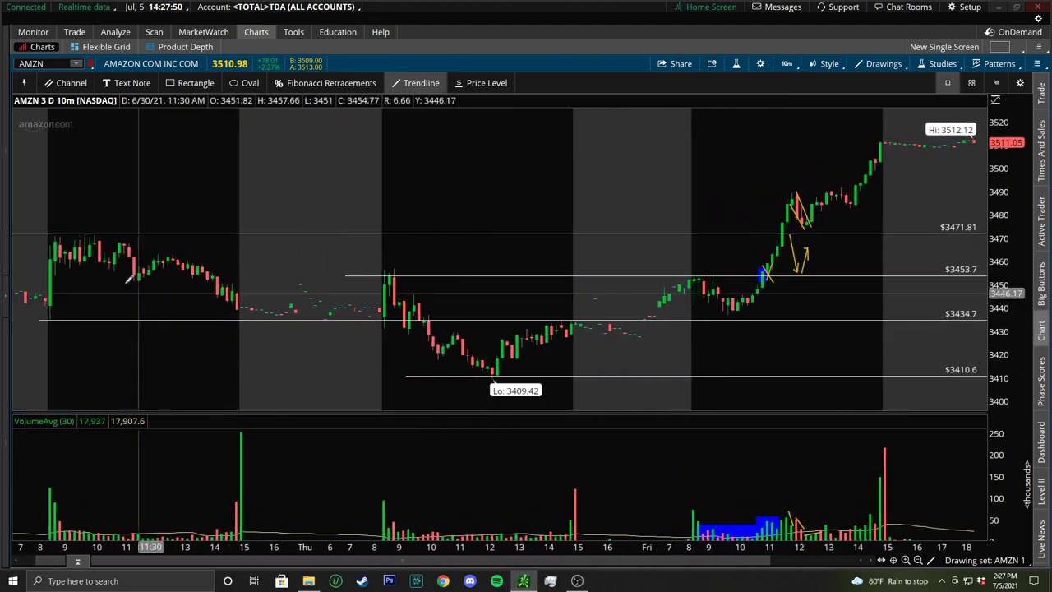
pyautogui.scroll(3, 724, 212)
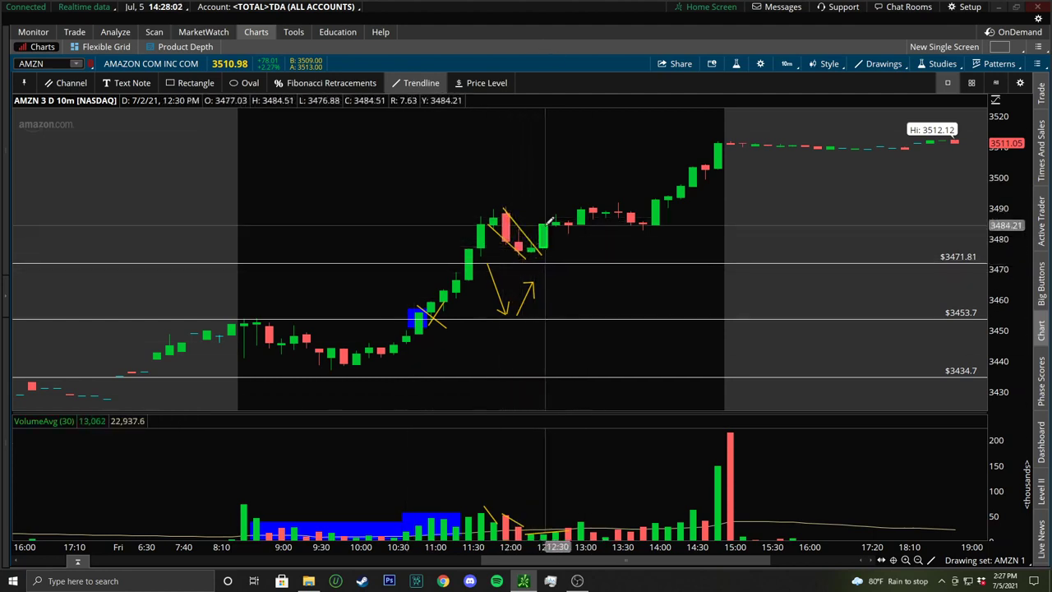
pyautogui.click(475, 82)
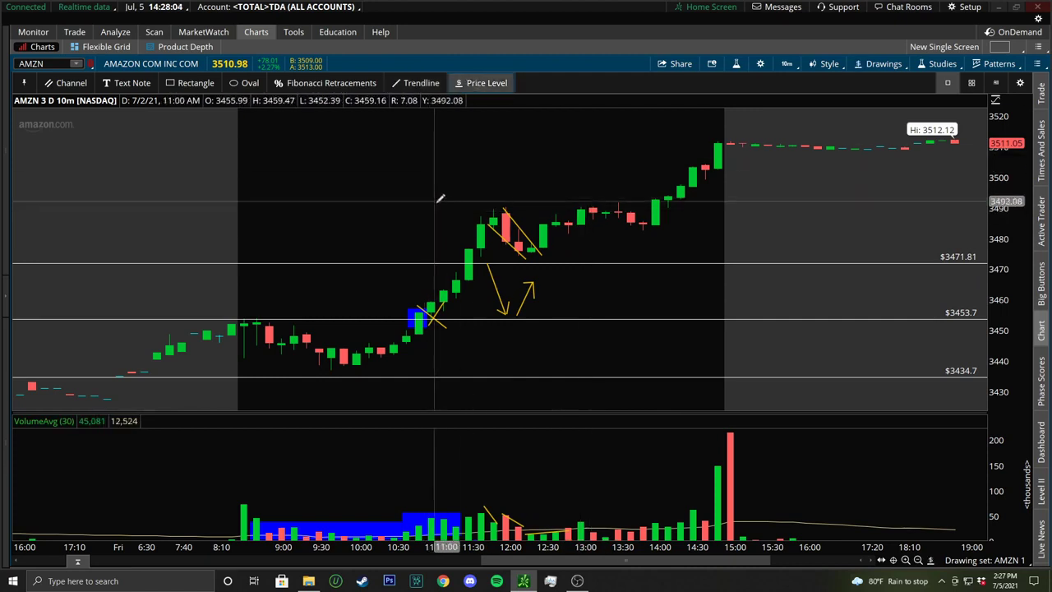
pyautogui.click(456, 217)
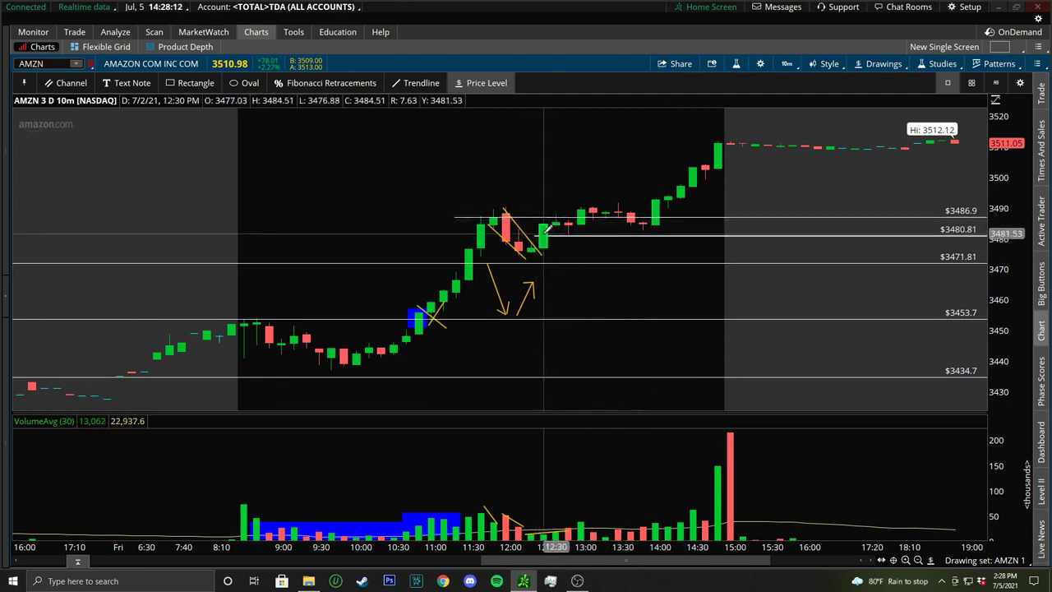
# - Mark an X at the $3486.9 high and another on the 14:00 breakout candle, and box the volume bars following that breakout
pyautogui.click(417, 83)
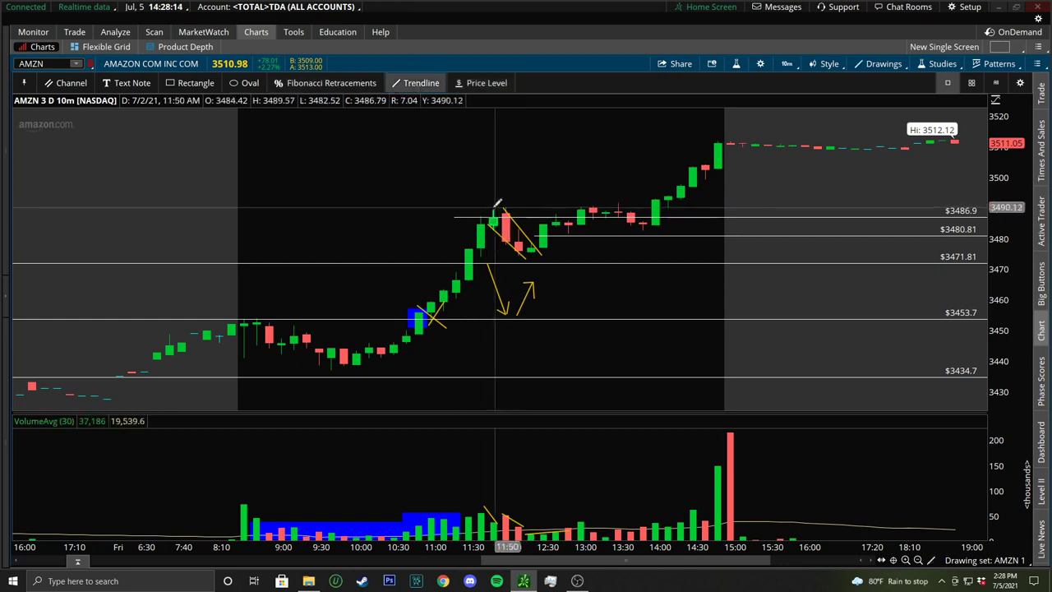
pyautogui.moveTo(507, 202); pyautogui.dragTo(490, 220)
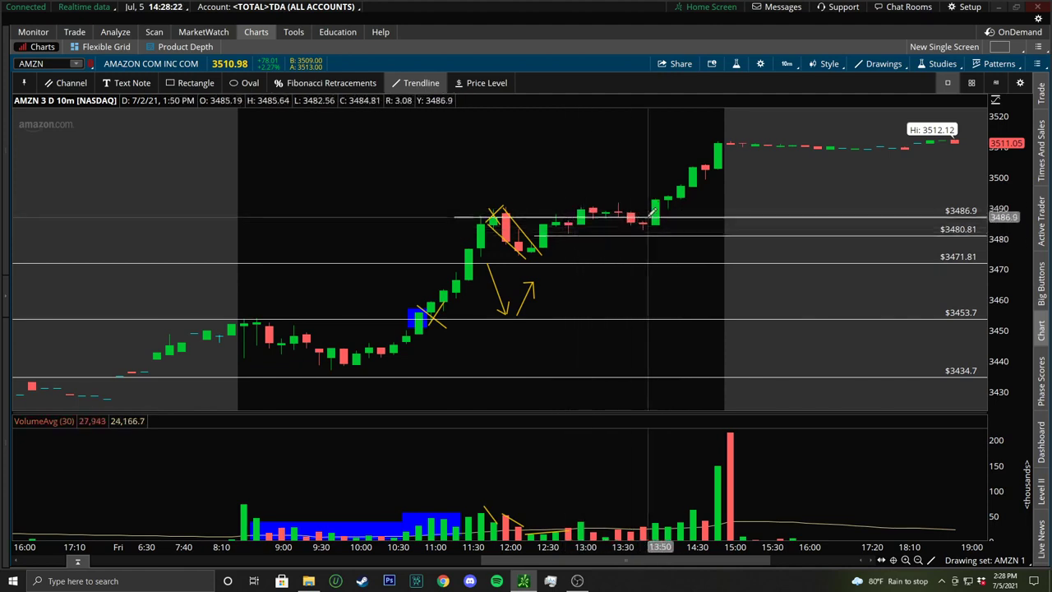
pyautogui.moveTo(642, 218); pyautogui.dragTo(654, 200)
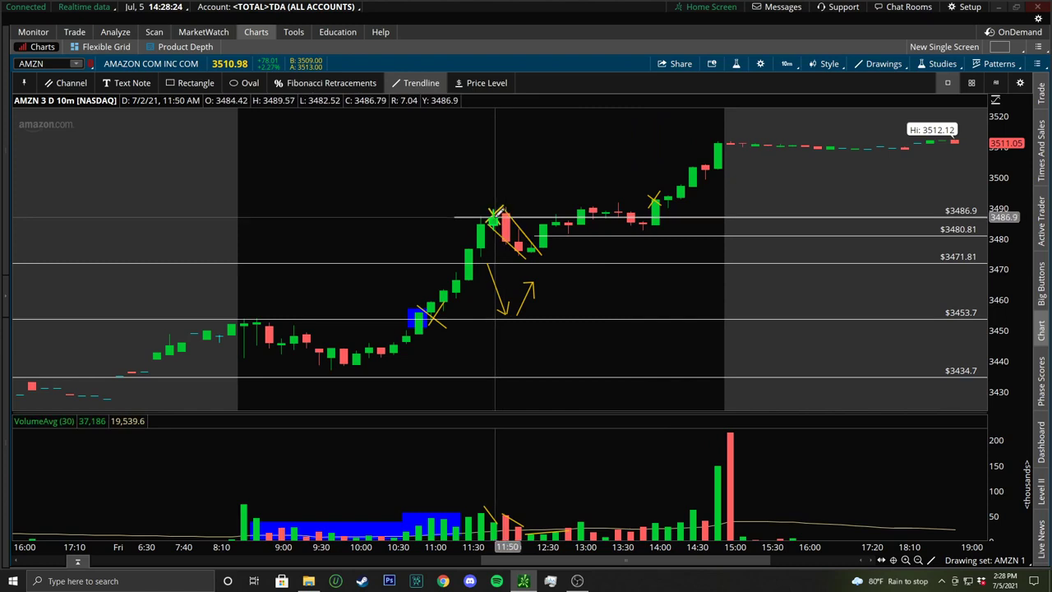
pyautogui.moveTo(495, 217); pyautogui.dragTo(534, 254)
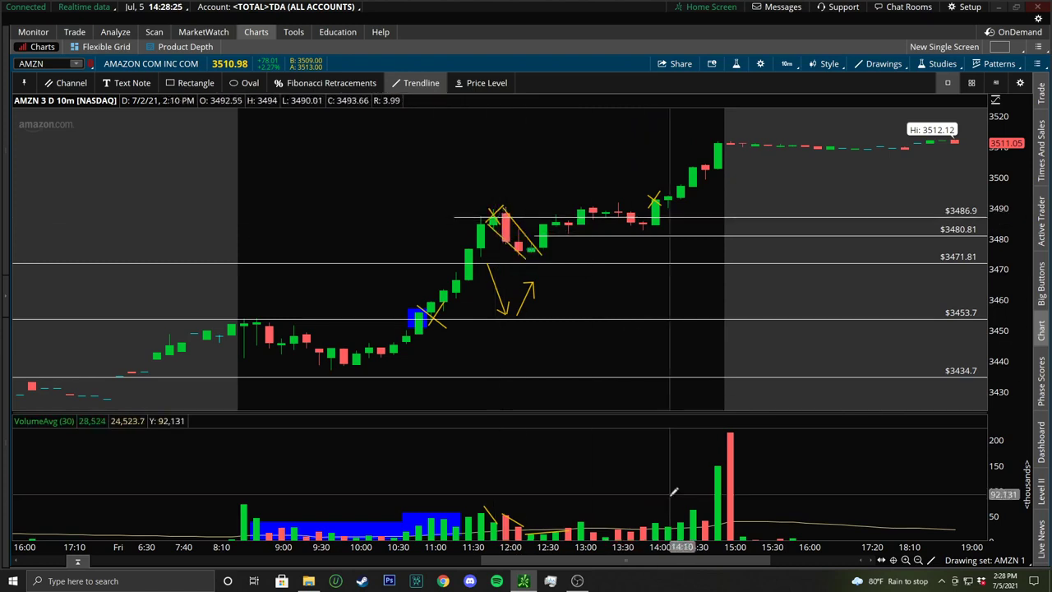
pyautogui.click(210, 82)
pyautogui.moveTo(667, 511); pyautogui.dragTo(699, 530)
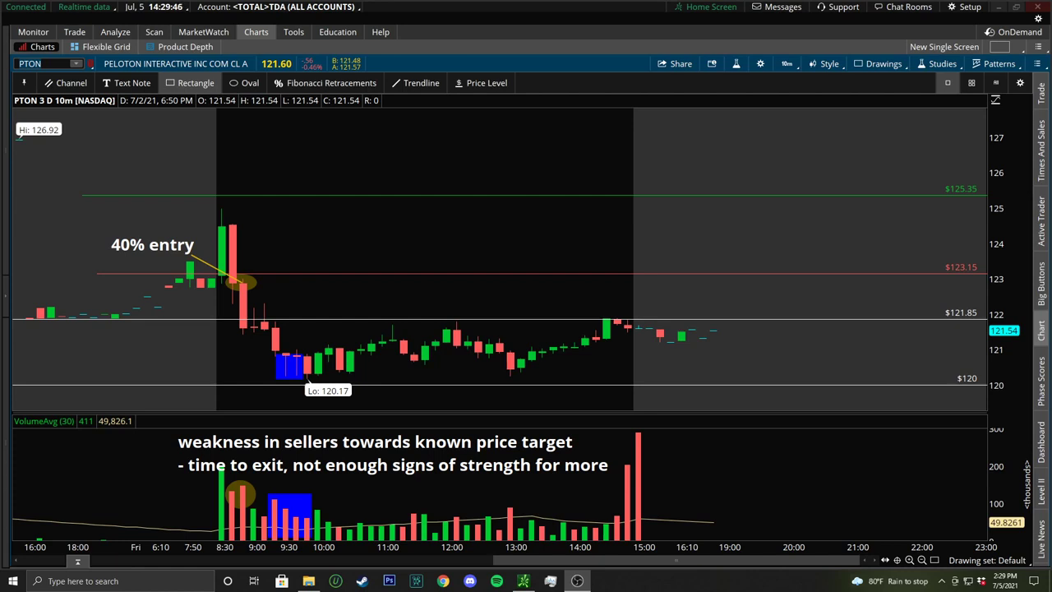
# - Remove the "40% entry" note, its pointer line and the oval below $123.15 from the PTON price chart
pyautogui.rightClick(161, 253)
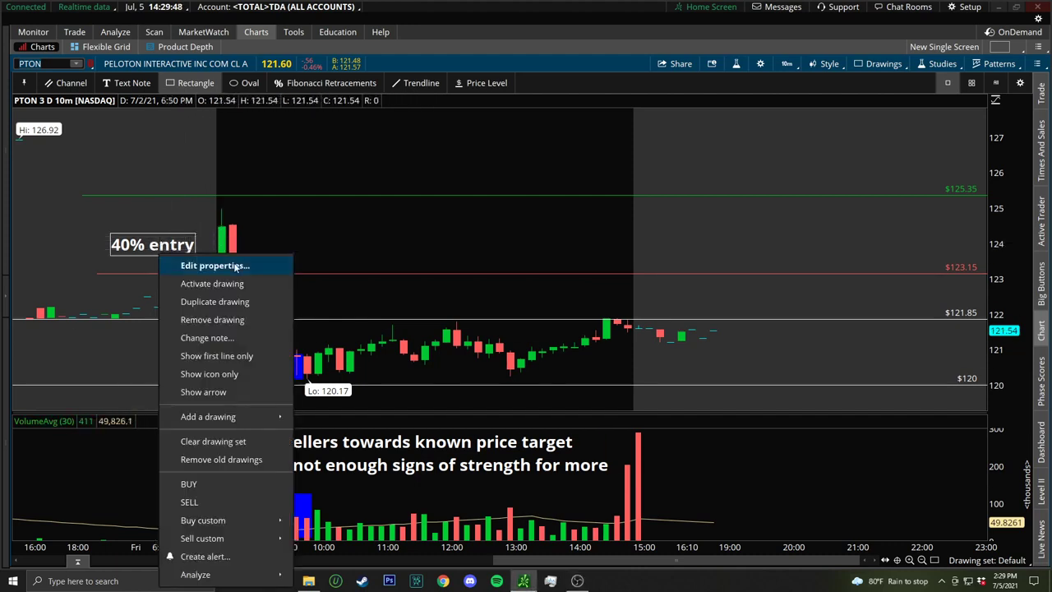
pyautogui.click(236, 320)
pyautogui.rightClick(261, 261)
pyautogui.click(282, 301)
pyautogui.rightClick(251, 294)
pyautogui.click(301, 355)
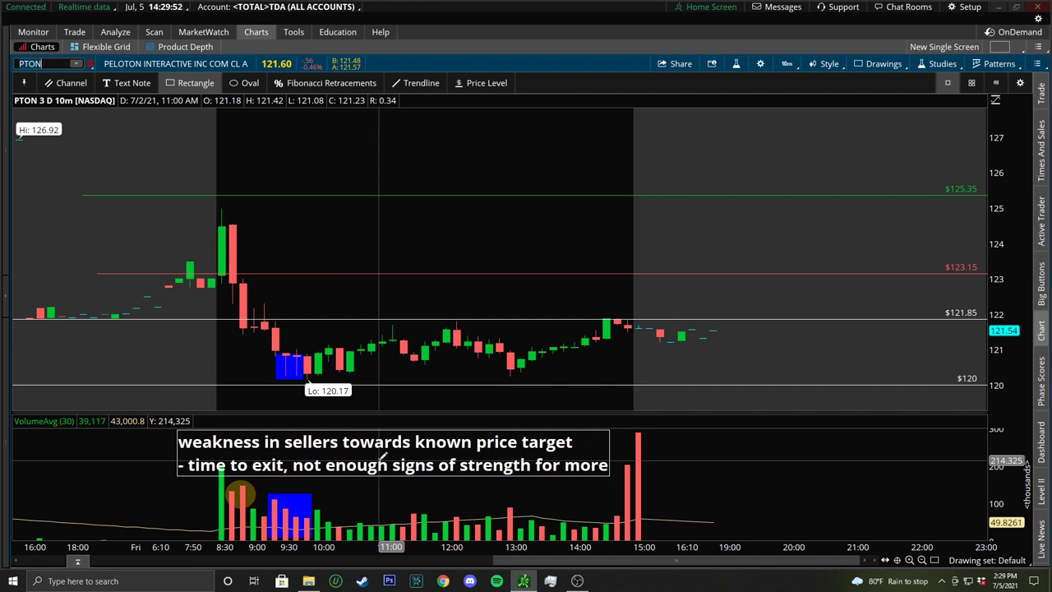
# - Remove the note about weakness in sellers, the oval and the blue rectangle from the PTON volume chart
pyautogui.rightClick(422, 448)
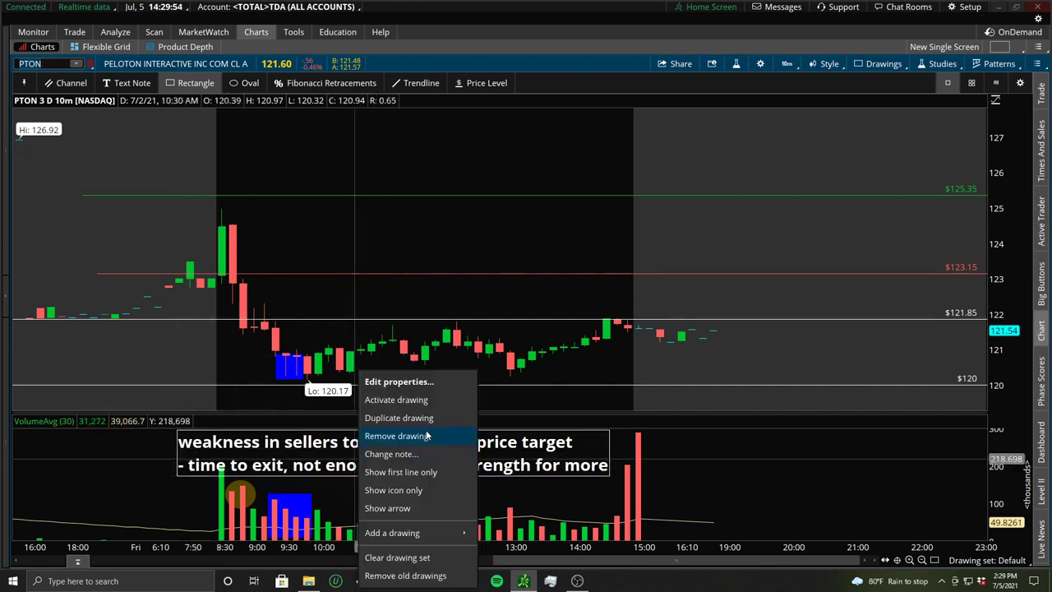
pyautogui.click(452, 436)
pyautogui.rightClick(249, 490)
pyautogui.click(308, 508)
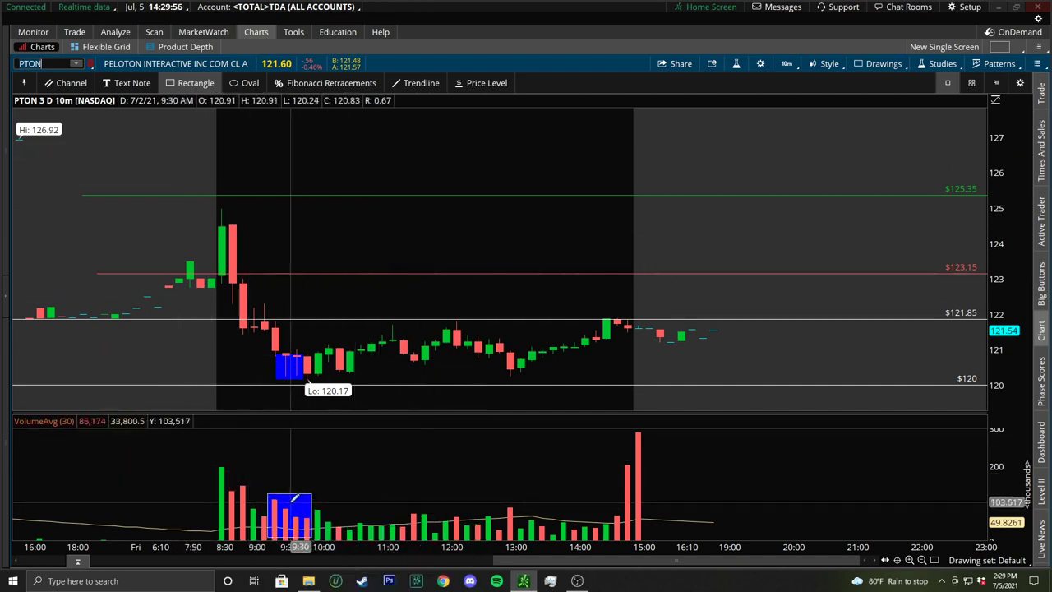
pyautogui.rightClick(290, 509)
pyautogui.click(341, 510)
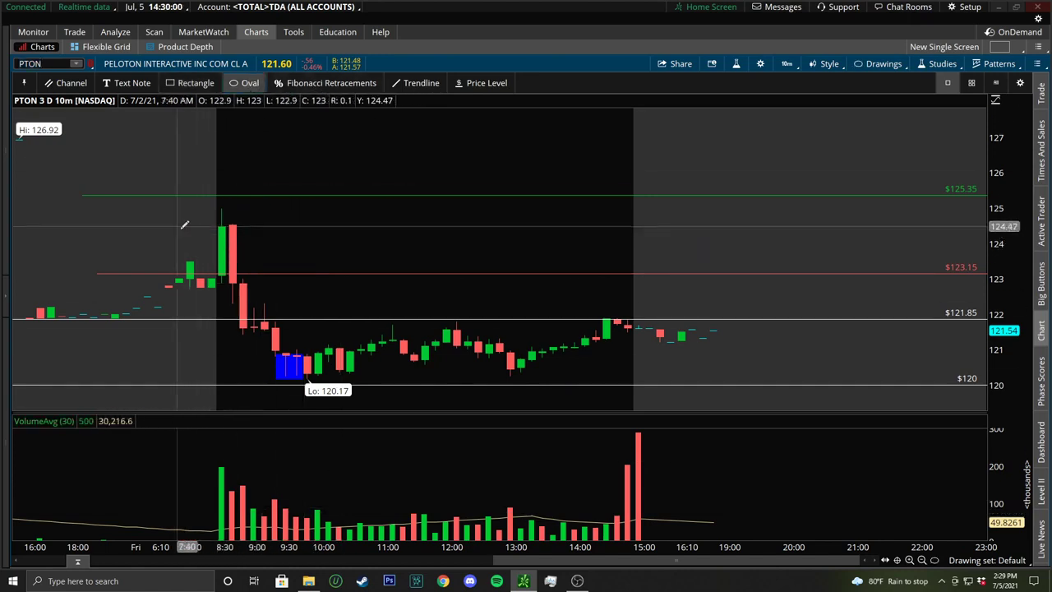
# - Circle the extended-hours candles resting on $121.85 and the base of the 8:50 candle breaking below that level with ovals
pyautogui.moveTo(37, 304); pyautogui.dragTo(148, 324)
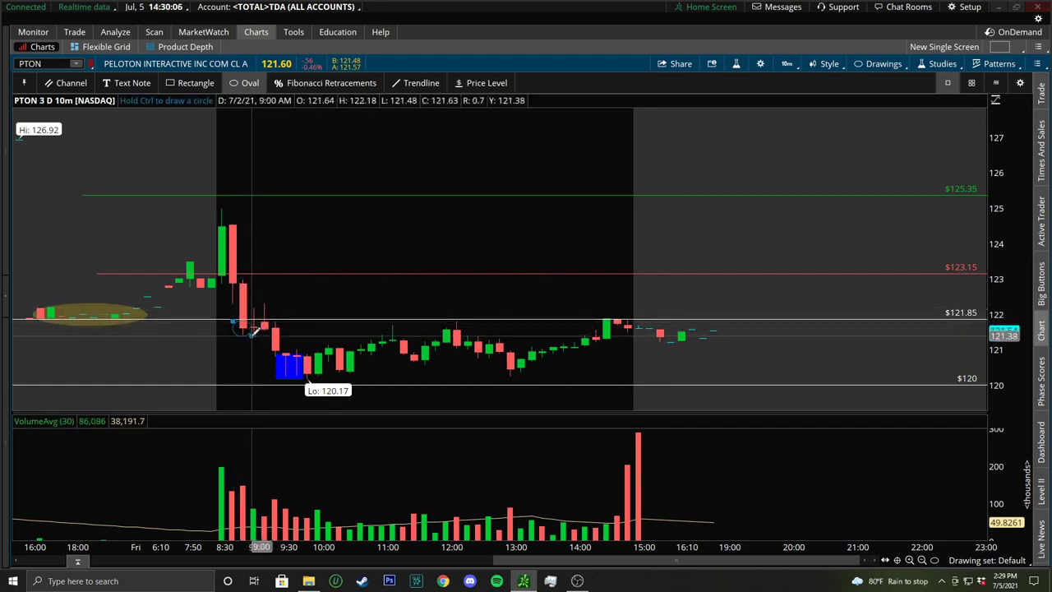
pyautogui.moveTo(237, 321); pyautogui.dragTo(250, 334)
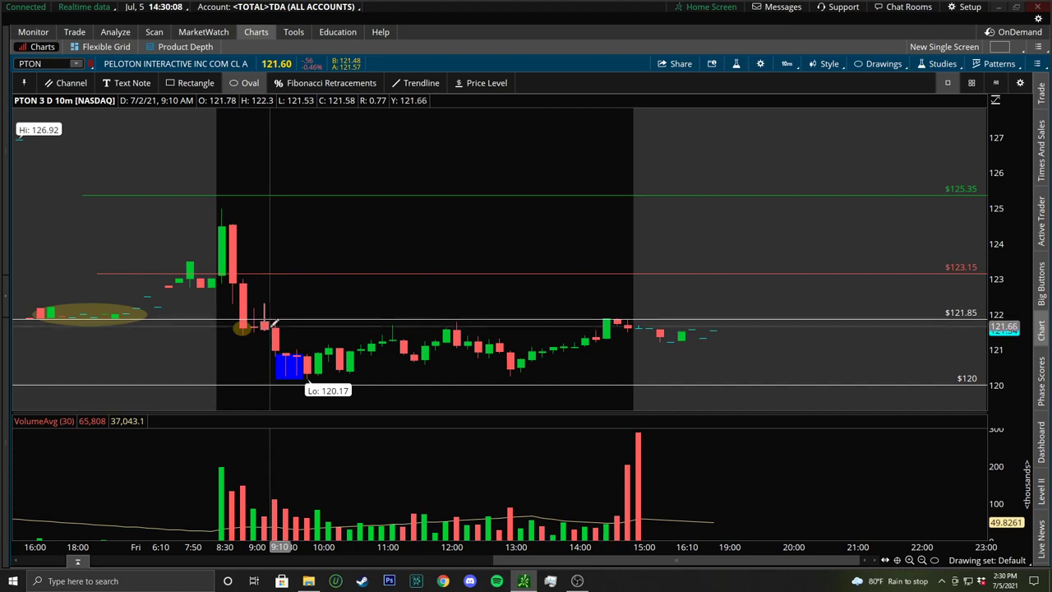
pyautogui.moveTo(389, 280); pyautogui.dragTo(125, 273)
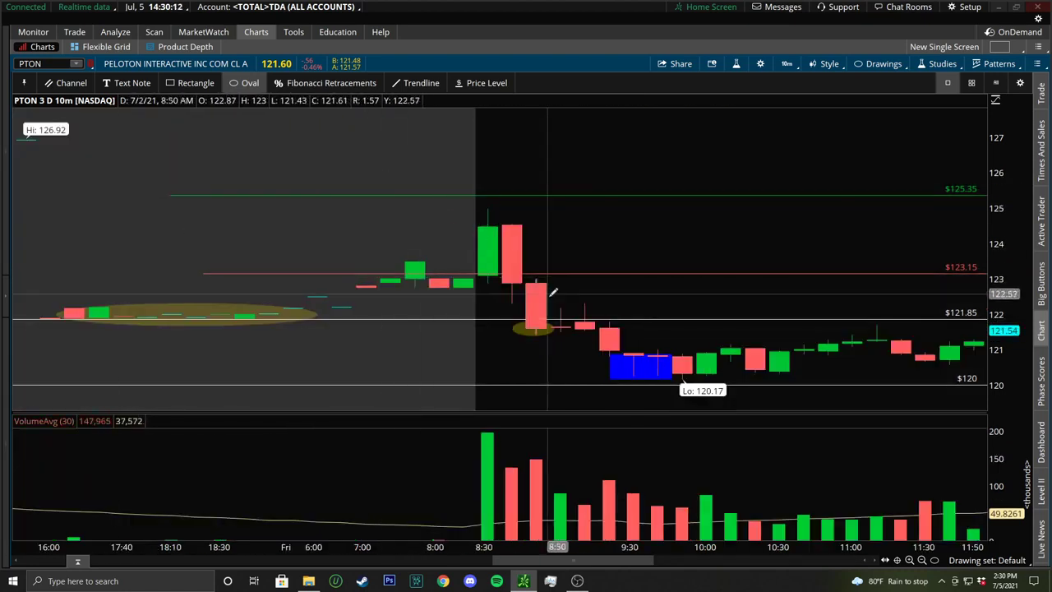
pyautogui.moveTo(542, 327)
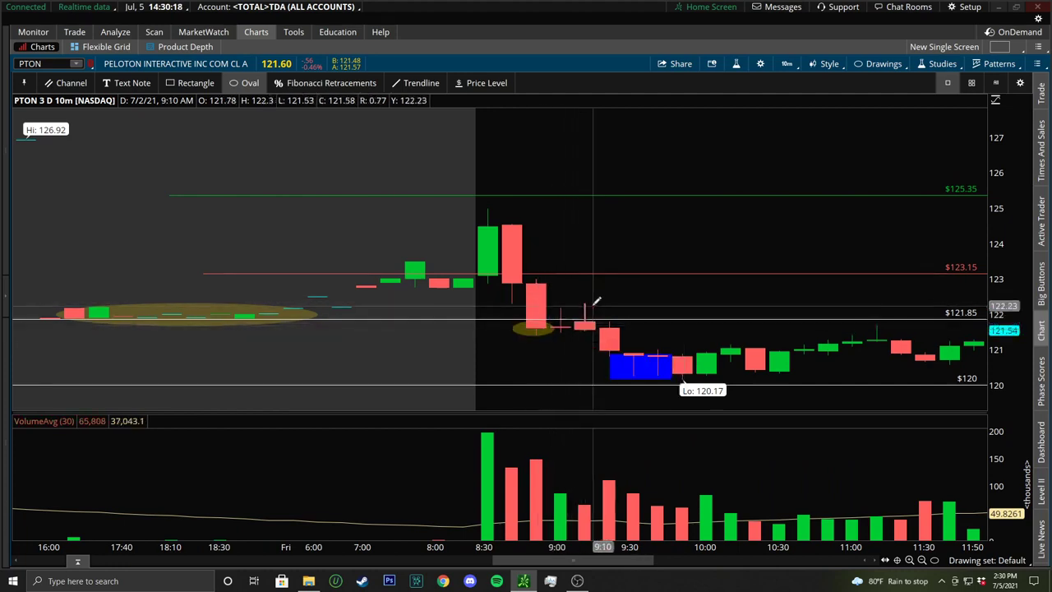
pyautogui.click(545, 305)
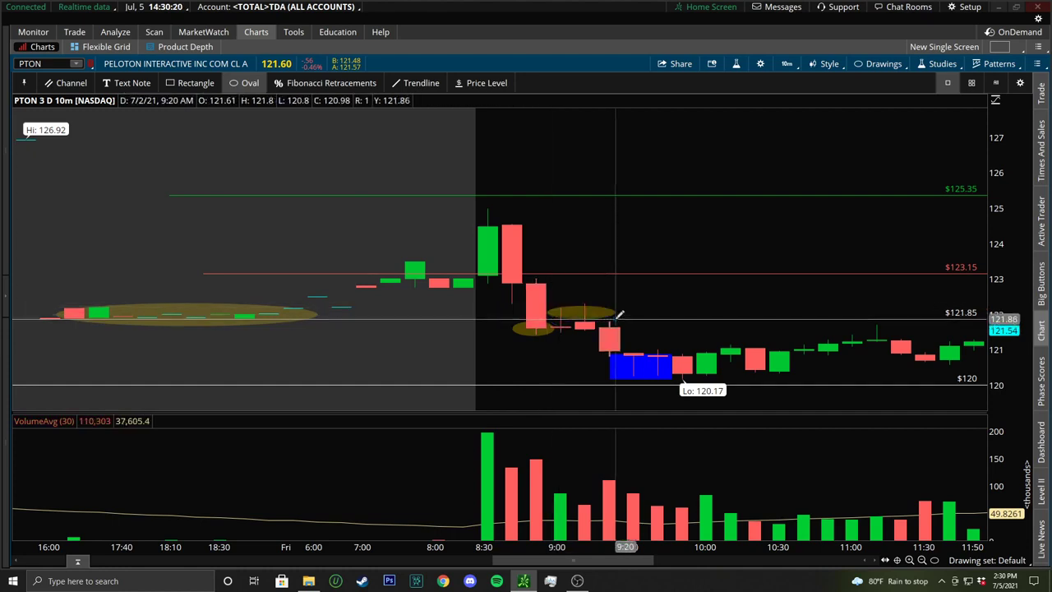
pyautogui.click(616, 317)
pyautogui.rightClick(603, 319)
pyautogui.click(672, 384)
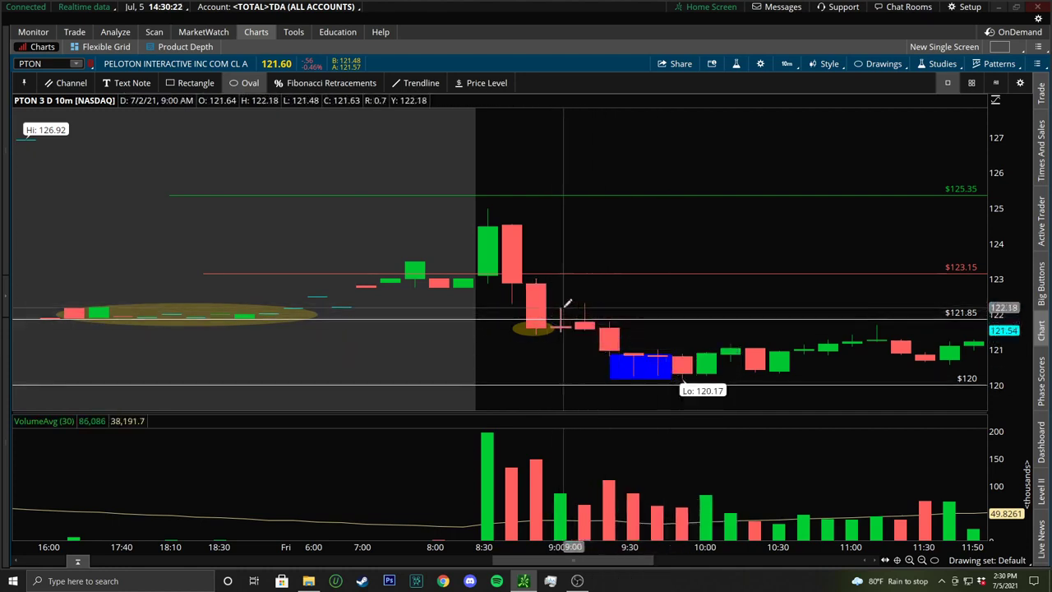
# - Mark the upper wicks of the 9:00 and 9:10 PTON candles with vertical trendlines and remove the blue rectangle above $120
pyautogui.click(411, 82)
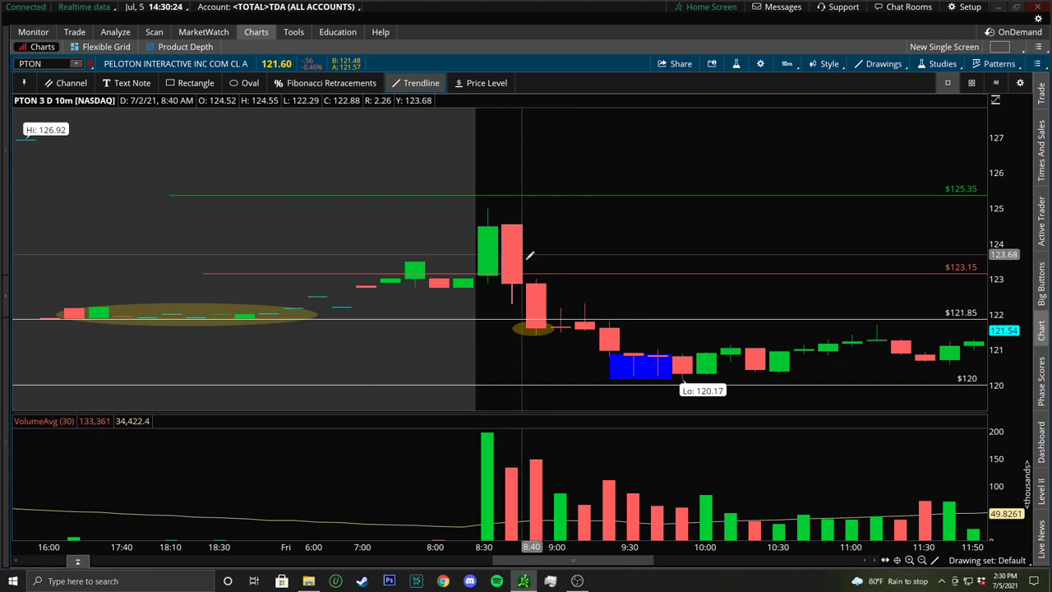
pyautogui.click(563, 322)
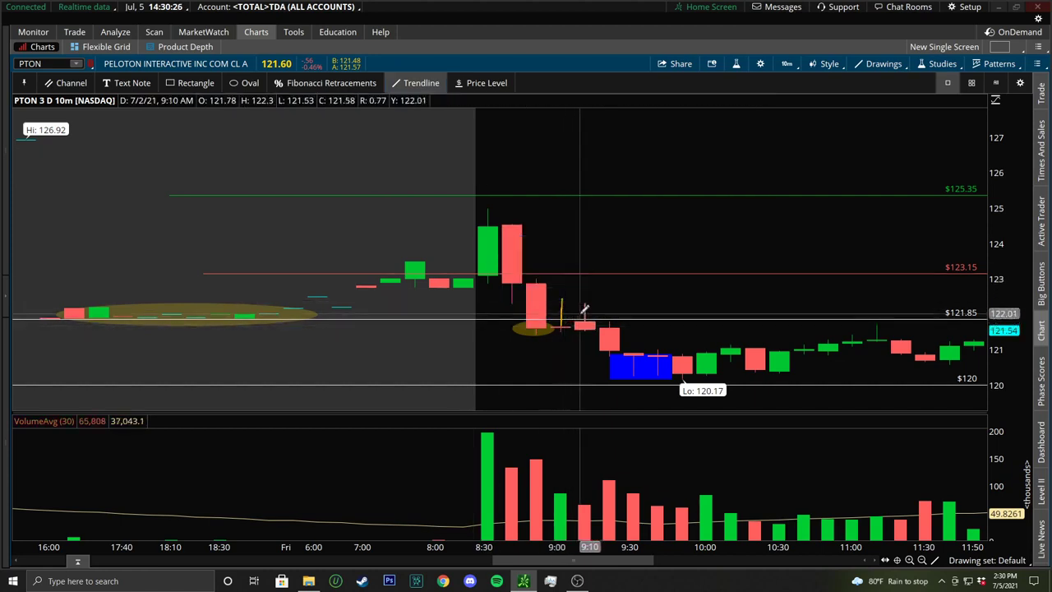
pyautogui.click(585, 307)
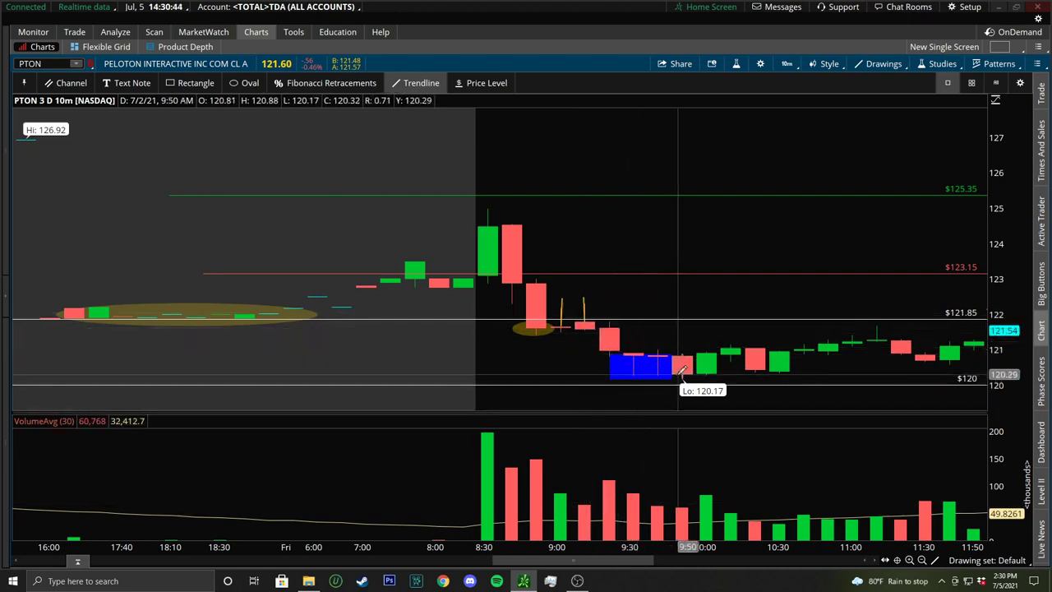
pyautogui.rightClick(630, 372)
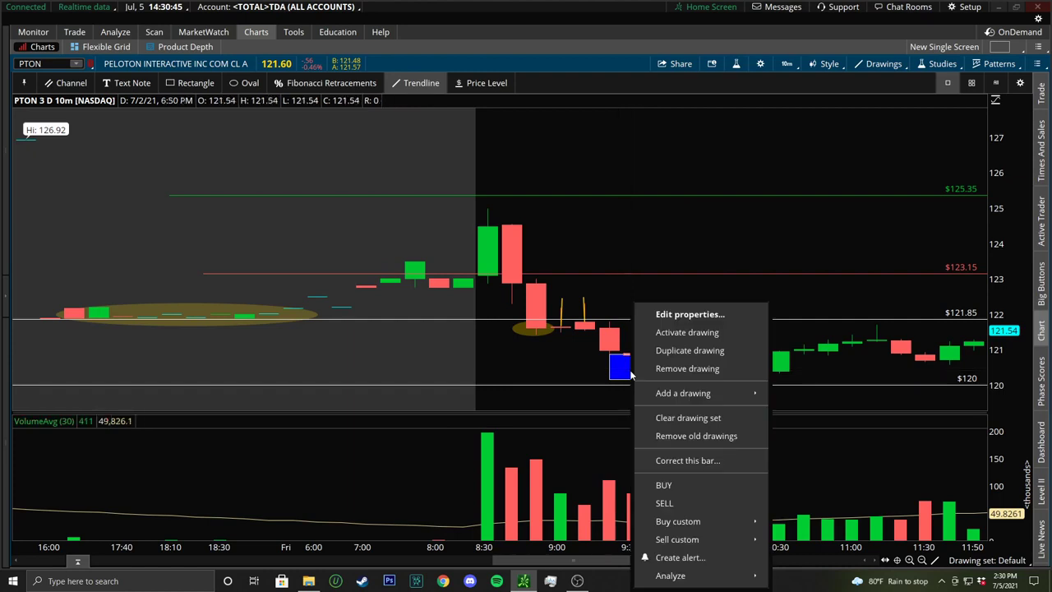
pyautogui.click(684, 368)
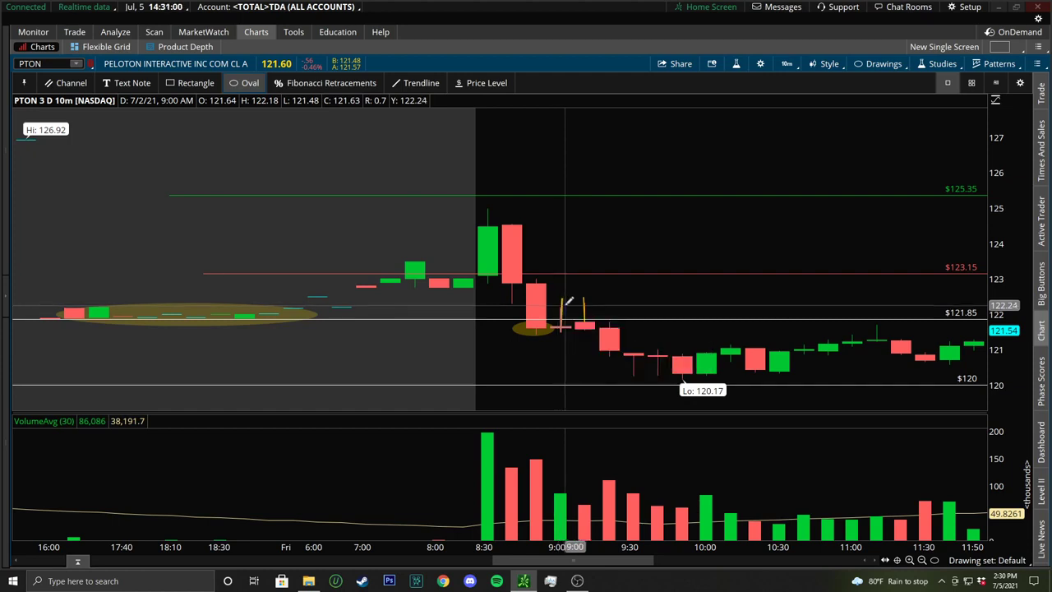
# - Draw an X on the 8:50 break below $121.85, and mark the volume bars with rising and falling trendlines and an X at 9:00–9:10
pyautogui.click(420, 83)
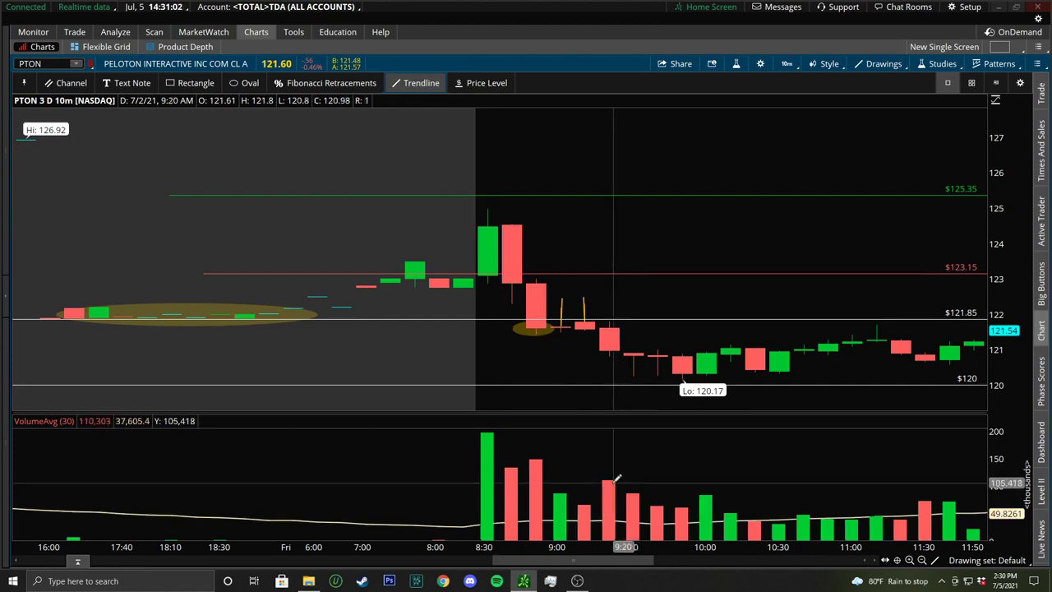
pyautogui.moveTo(523, 317); pyautogui.dragTo(557, 340)
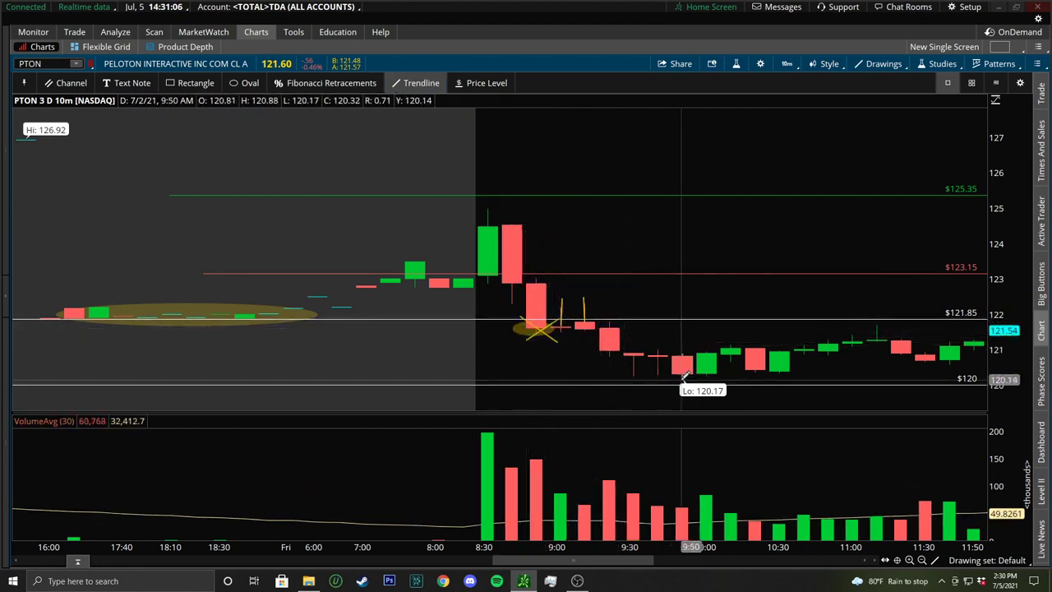
pyautogui.moveTo(611, 479); pyautogui.dragTo(684, 507)
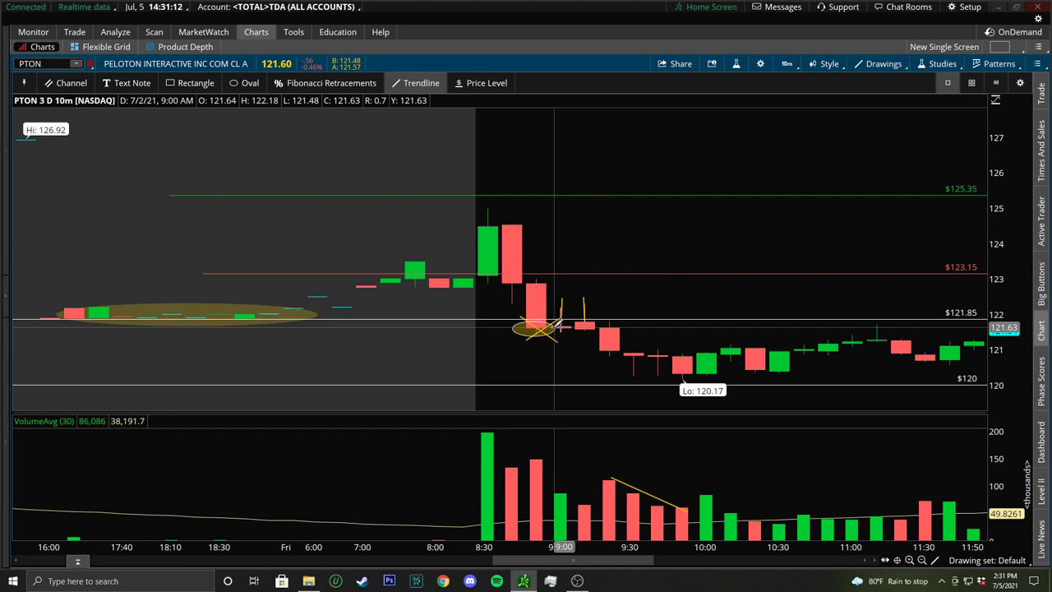
pyautogui.moveTo(596, 491)
pyautogui.mouseDown()
pyautogui.moveTo(562, 516)
pyautogui.moveTo(575, 506)
pyautogui.moveTo(588, 517)
pyautogui.mouseUp()
pyautogui.moveTo(502, 468); pyautogui.dragTo(563, 451)
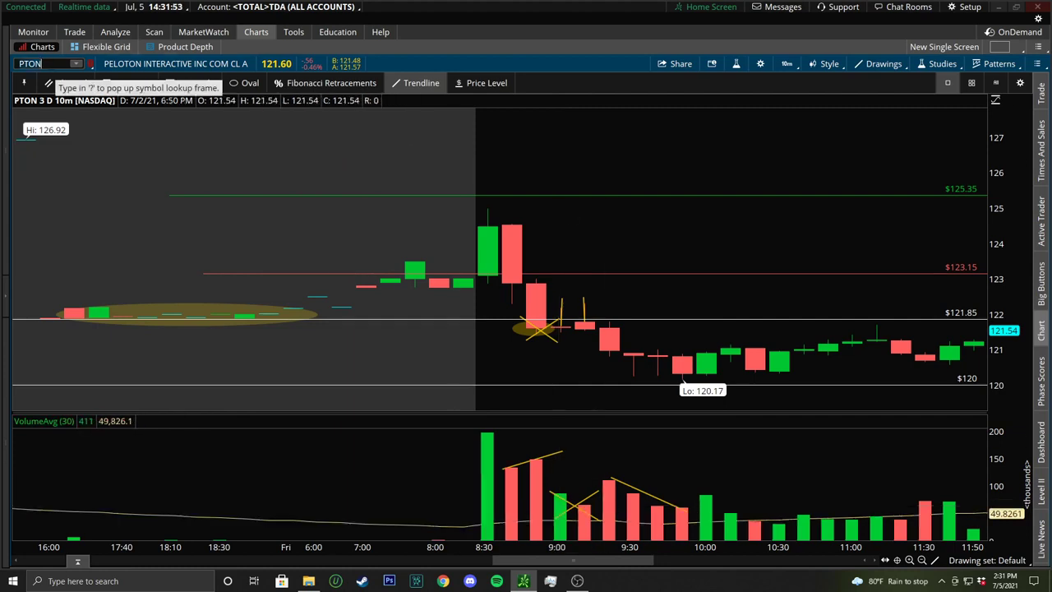
# - Load the BA chart showing the July 2 session
pyautogui.press('Return')
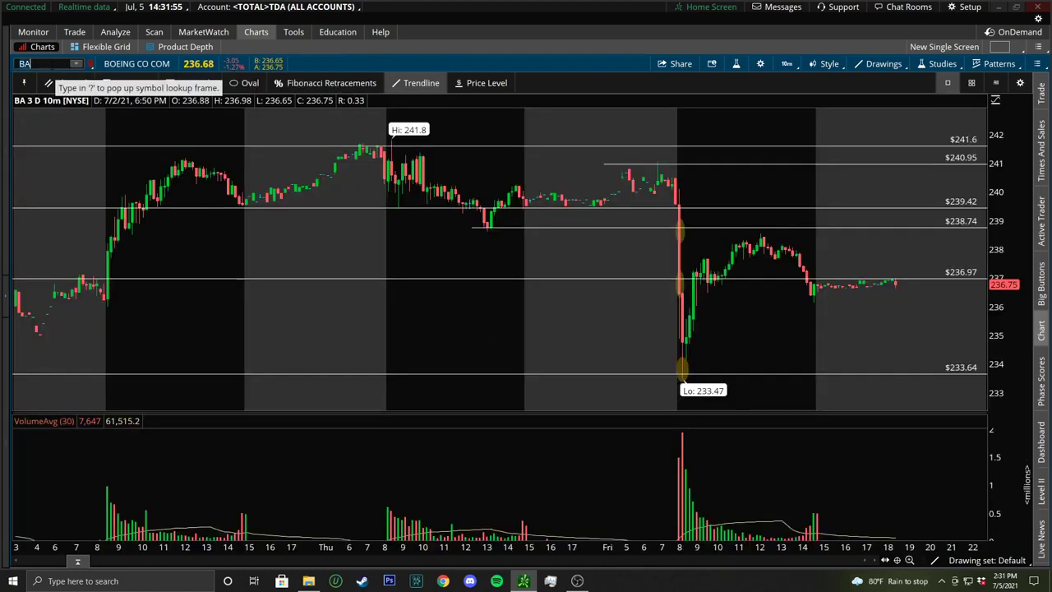
pyautogui.moveTo(501, 232); pyautogui.dragTo(986, 206)
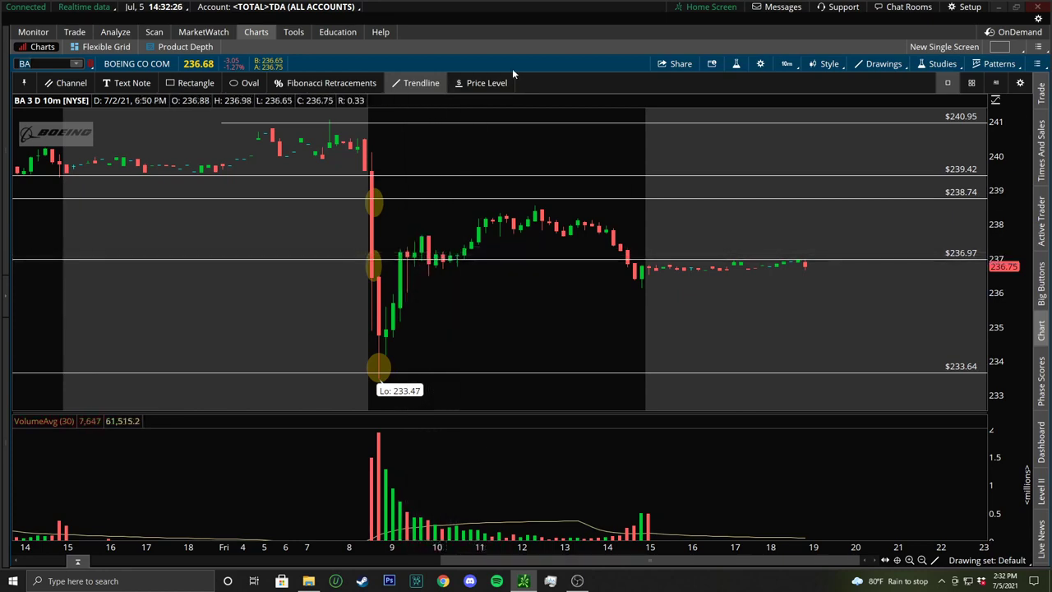
pyautogui.click(488, 82)
pyautogui.click(401, 272)
pyautogui.click(373, 235)
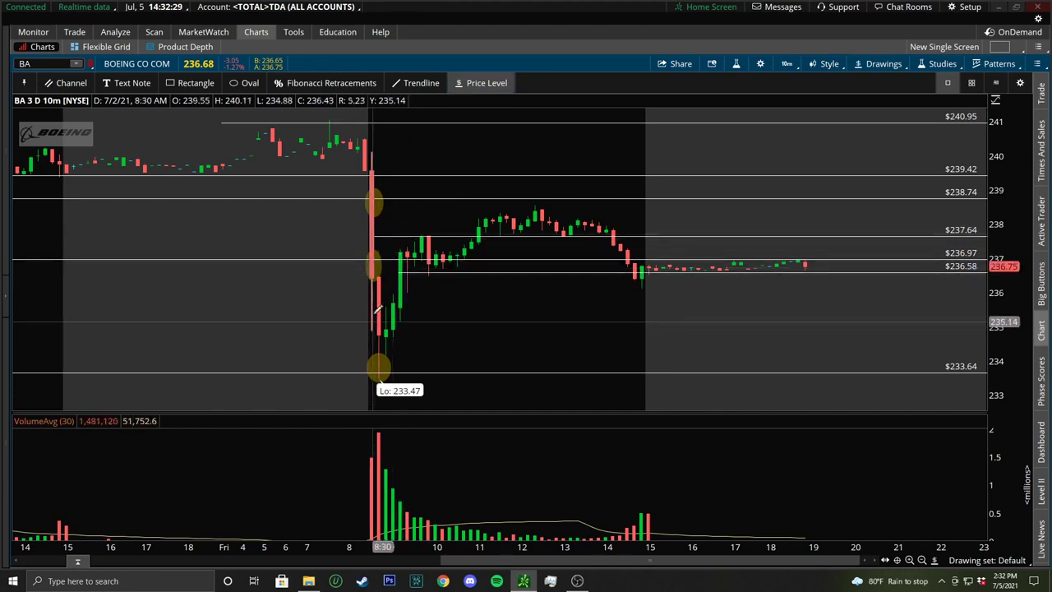
pyautogui.rightClick(425, 272)
pyautogui.click(503, 345)
pyautogui.rightClick(434, 237)
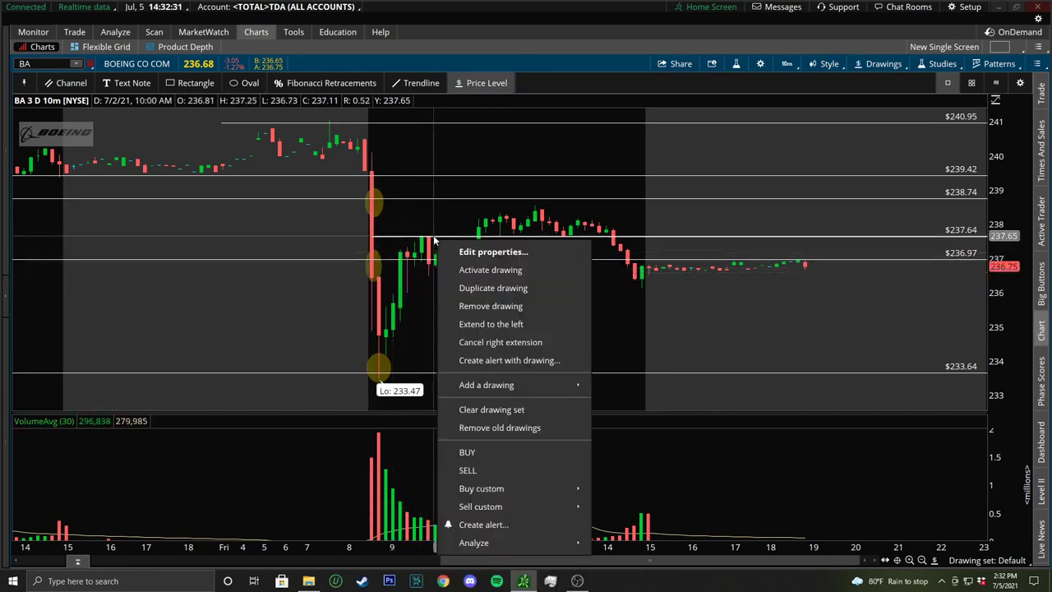
pyautogui.click(493, 305)
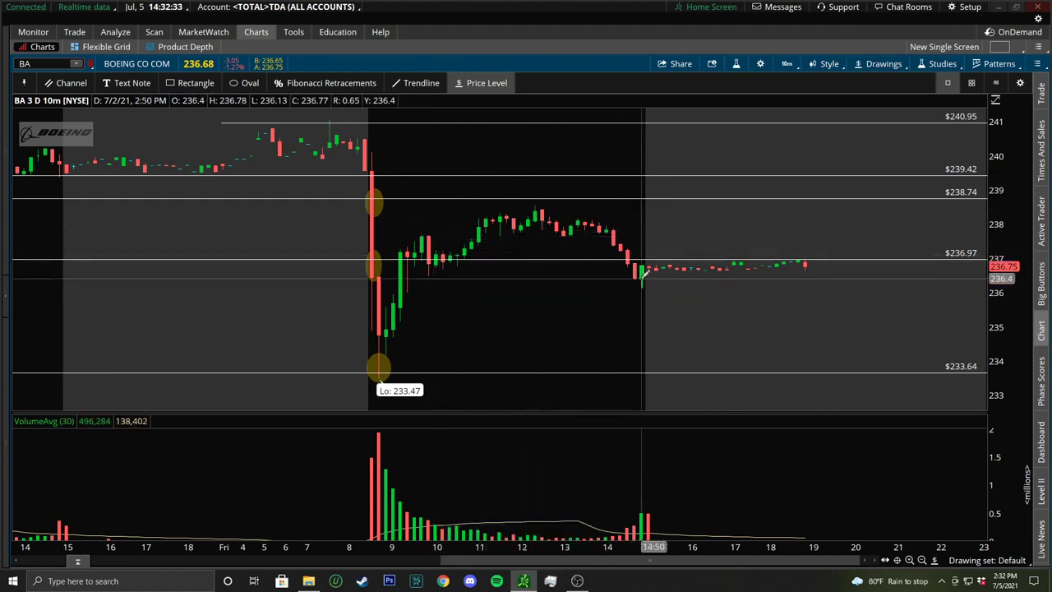
# - Switch the BA chart to the 1 D : 5m timeframe and show the candles around the 8:30 open in detail
pyautogui.click(786, 64)
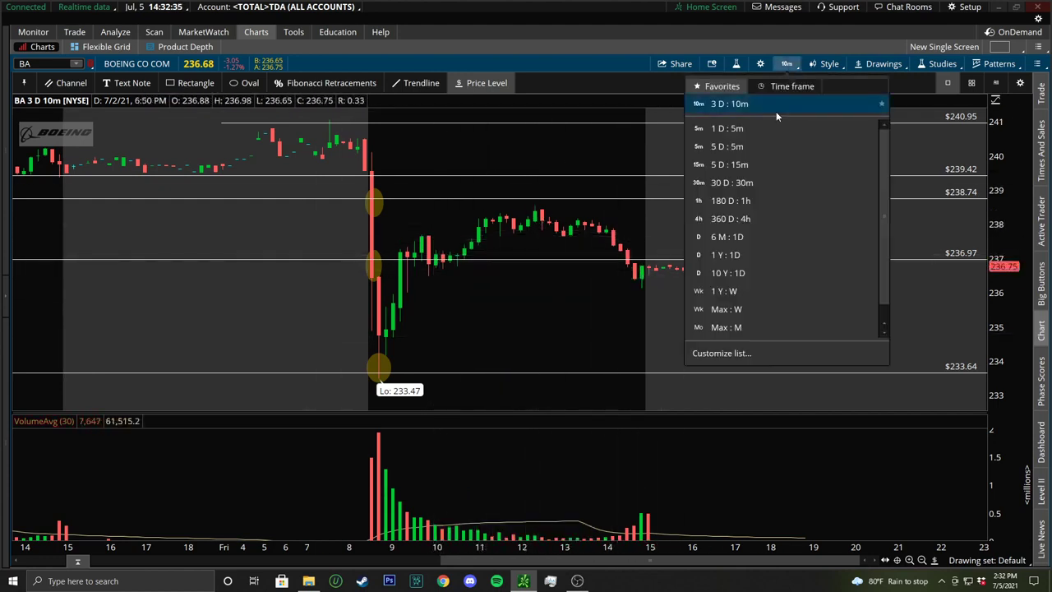
pyautogui.click(767, 136)
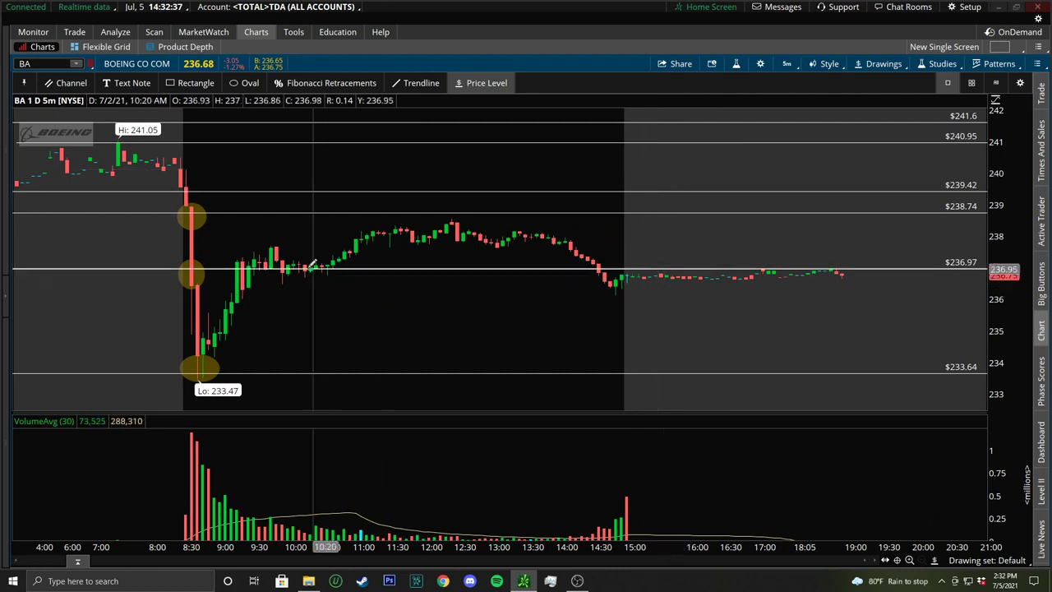
pyautogui.scroll(3, 649, 152)
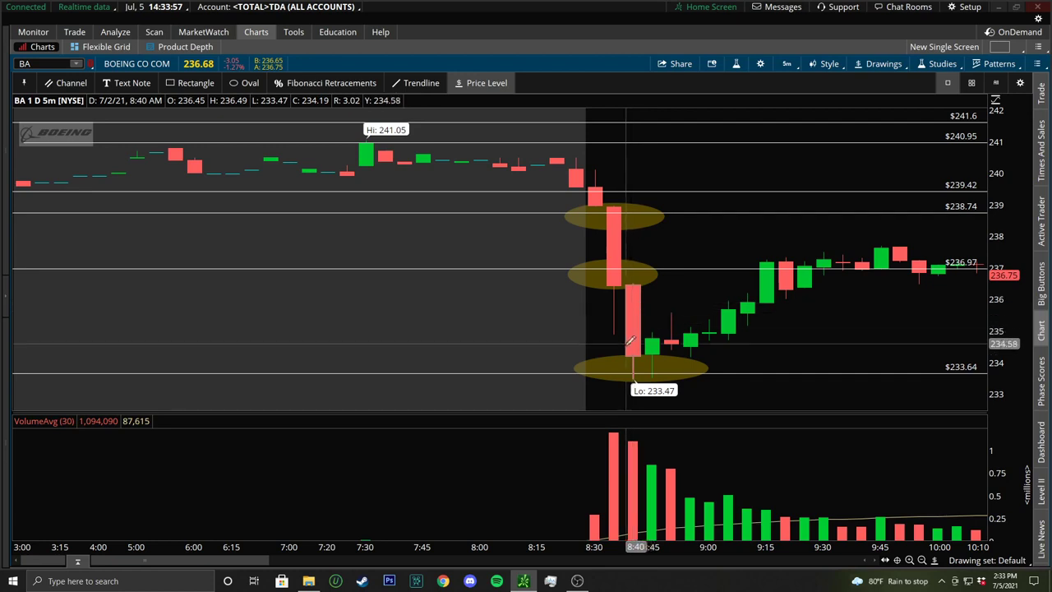
pyautogui.moveTo(637, 352)
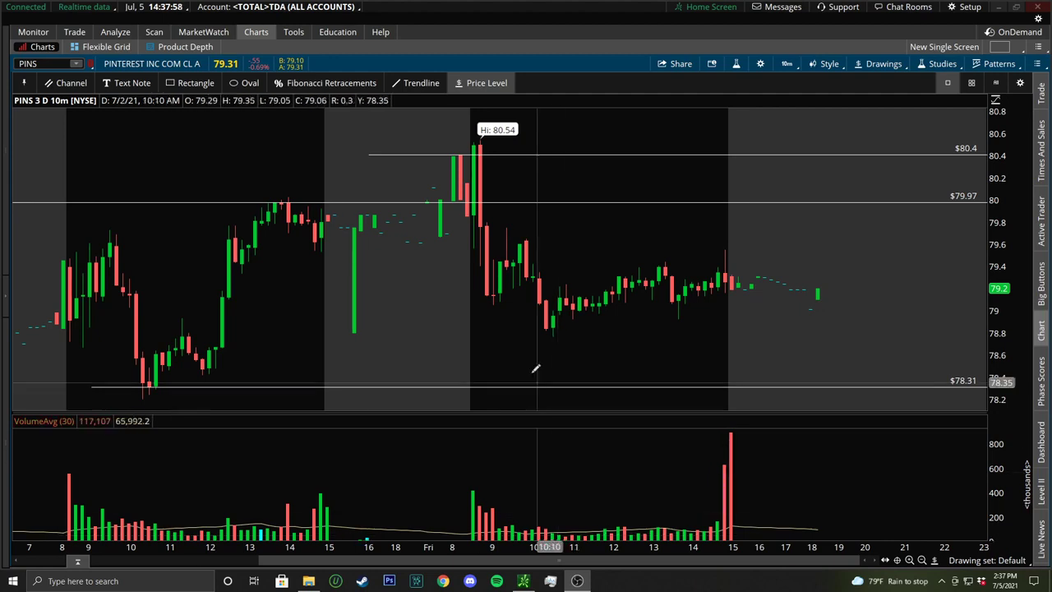
# - On the PINS chart, draw Xs at $80.4, the 8:30 high and the break below $79.97, plus an arrow rising from $80.4
pyautogui.click(415, 82)
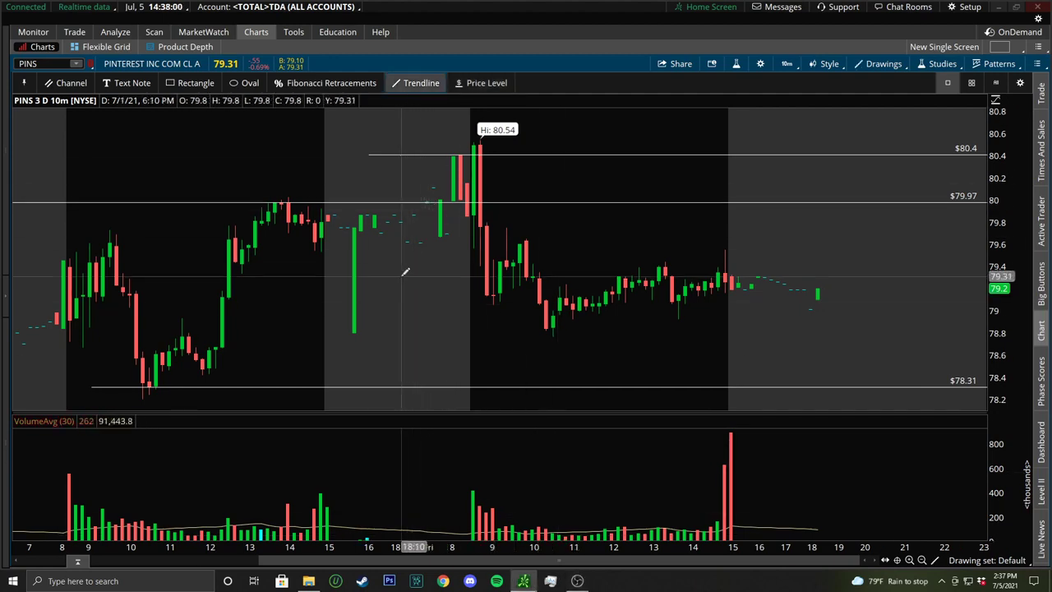
pyautogui.click(448, 151)
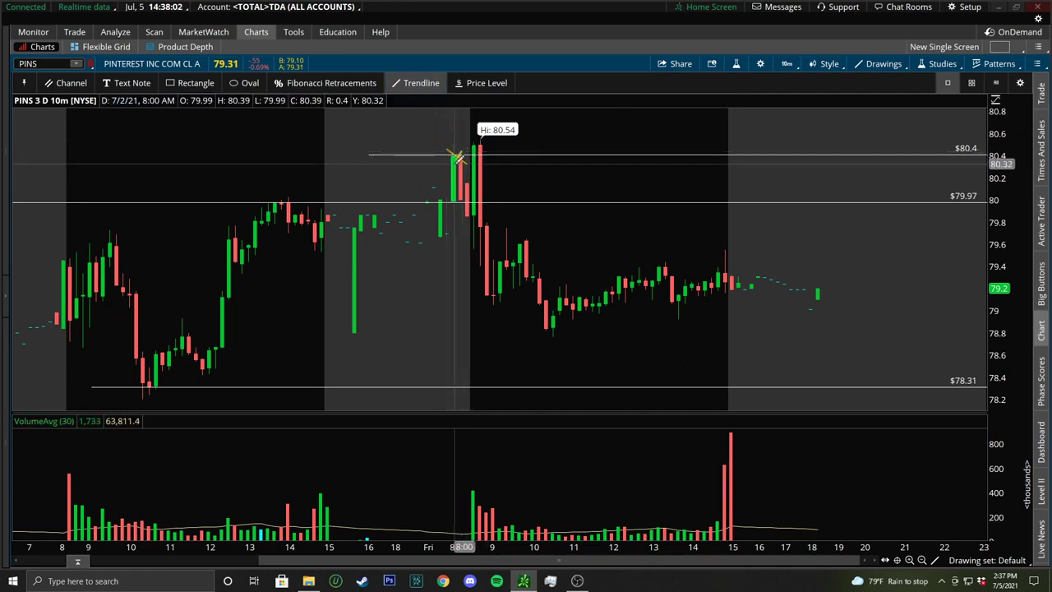
pyautogui.click(496, 153)
pyautogui.click(524, 120)
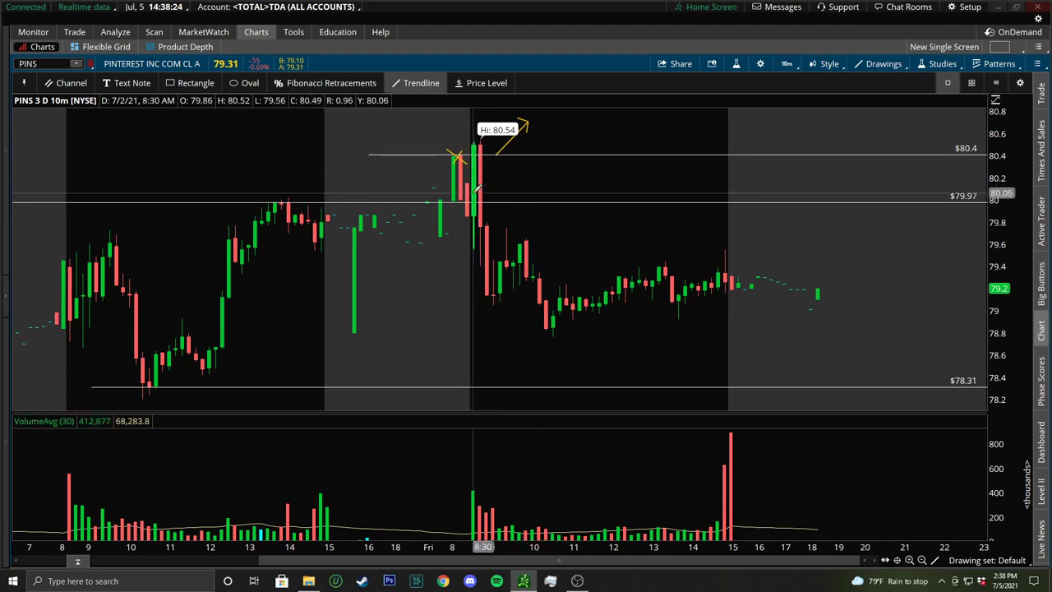
pyautogui.moveTo(475, 195); pyautogui.dragTo(473, 216)
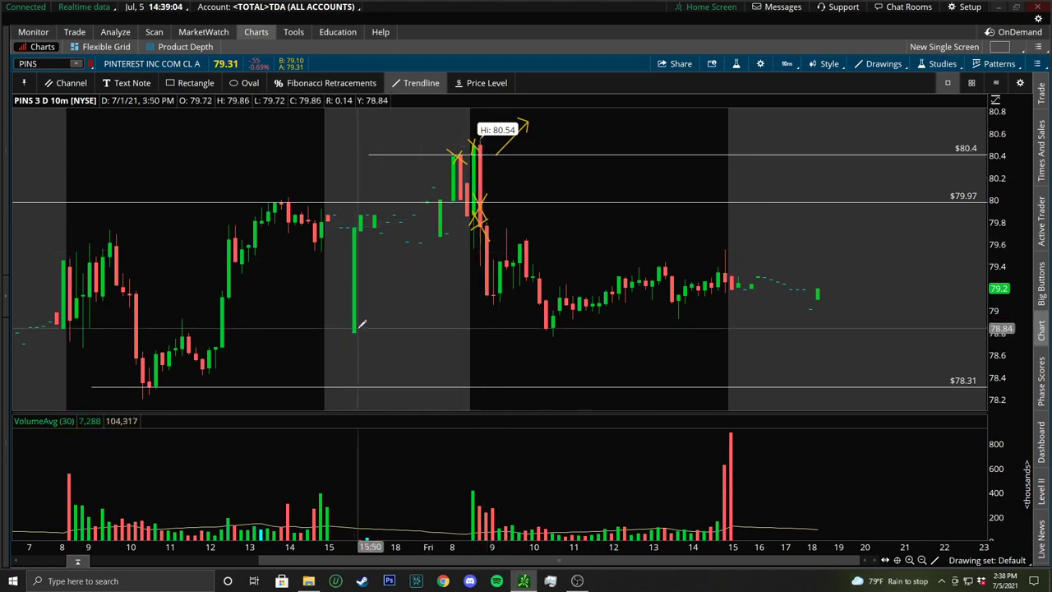
# - Box the PINS highs at $79.97 and $80.4, the 8:30–8:40 highs, and the break below $79.97 with blue rectangles
pyautogui.click(194, 83)
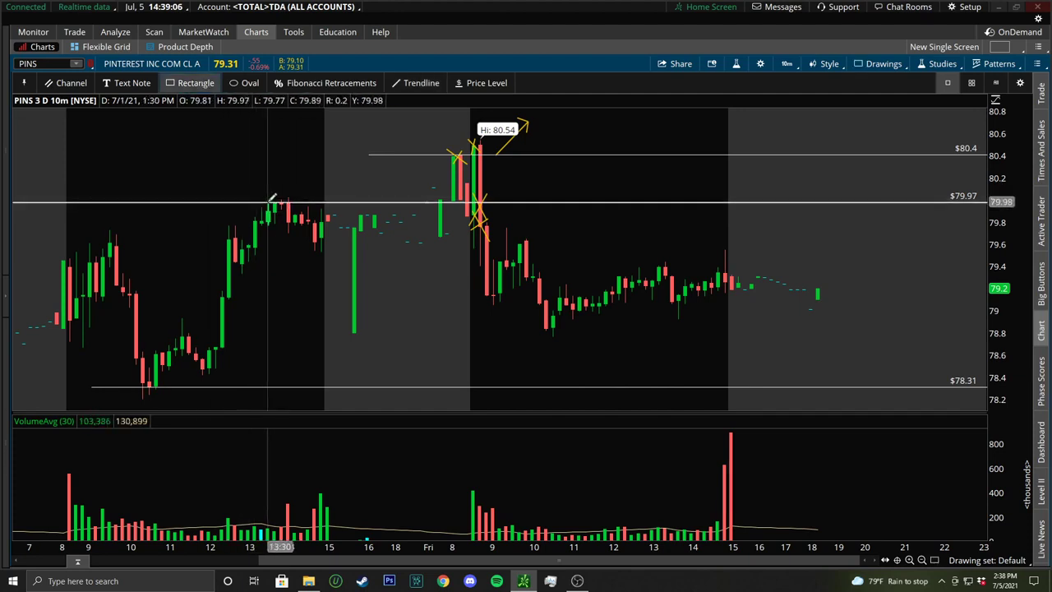
pyautogui.moveTo(439, 144); pyautogui.dragTo(470, 157)
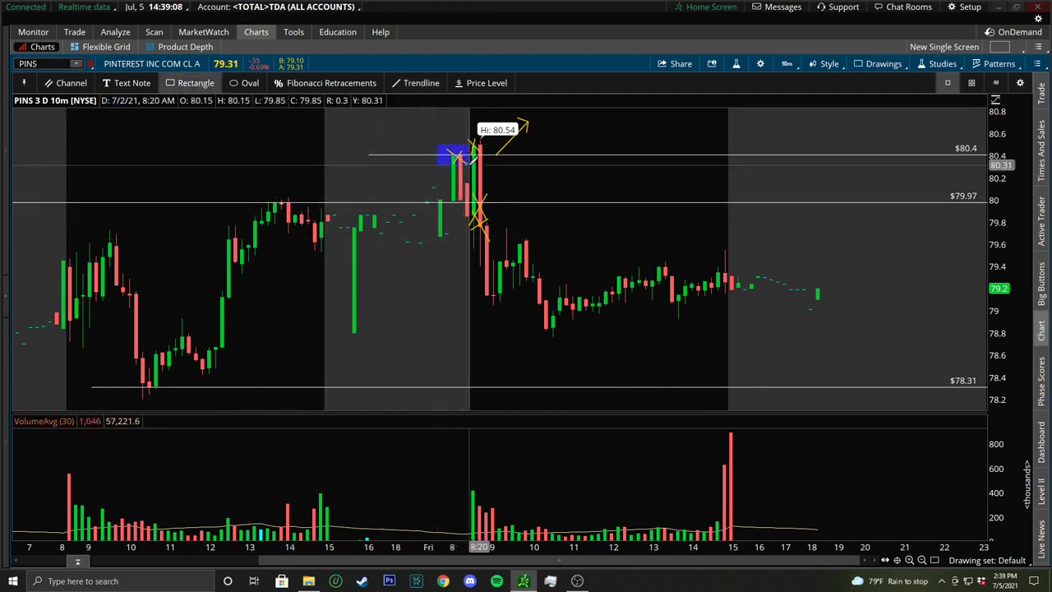
pyautogui.moveTo(251, 196); pyautogui.dragTo(310, 209)
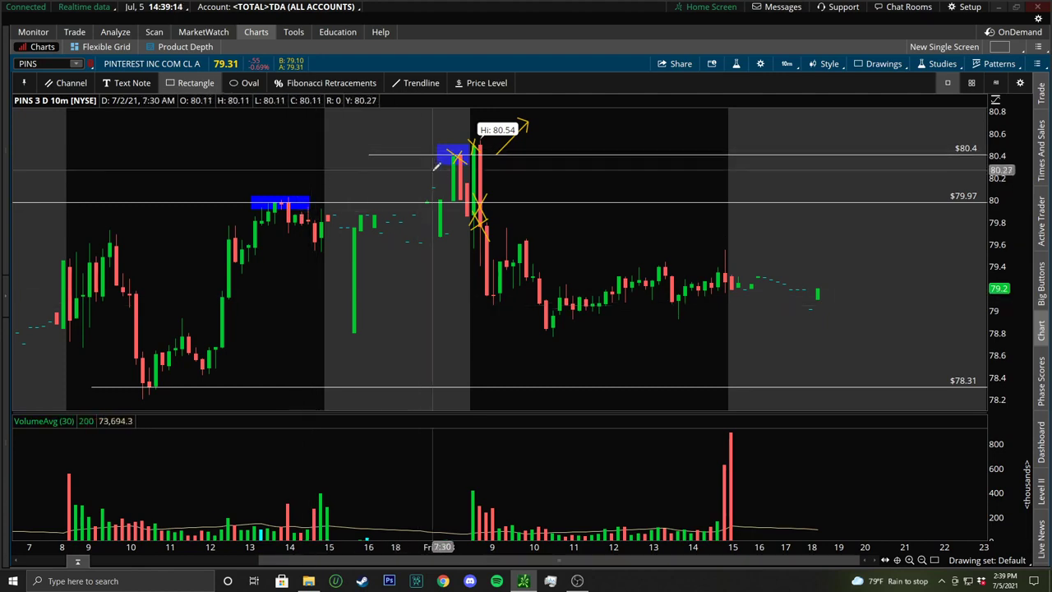
pyautogui.click(484, 158)
pyautogui.click(490, 161)
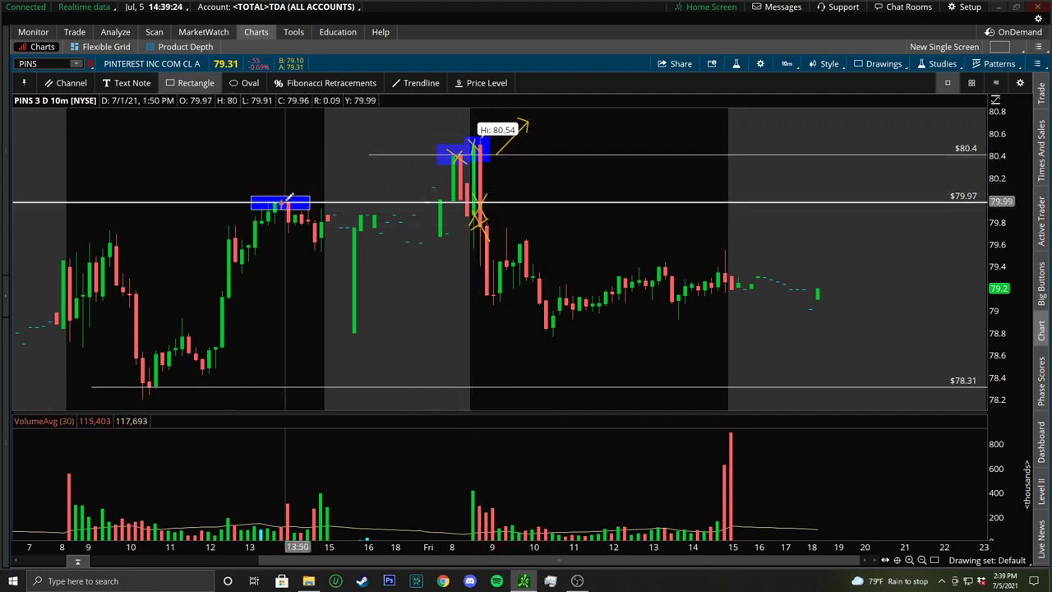
pyautogui.moveTo(479, 203); pyautogui.dragTo(493, 236)
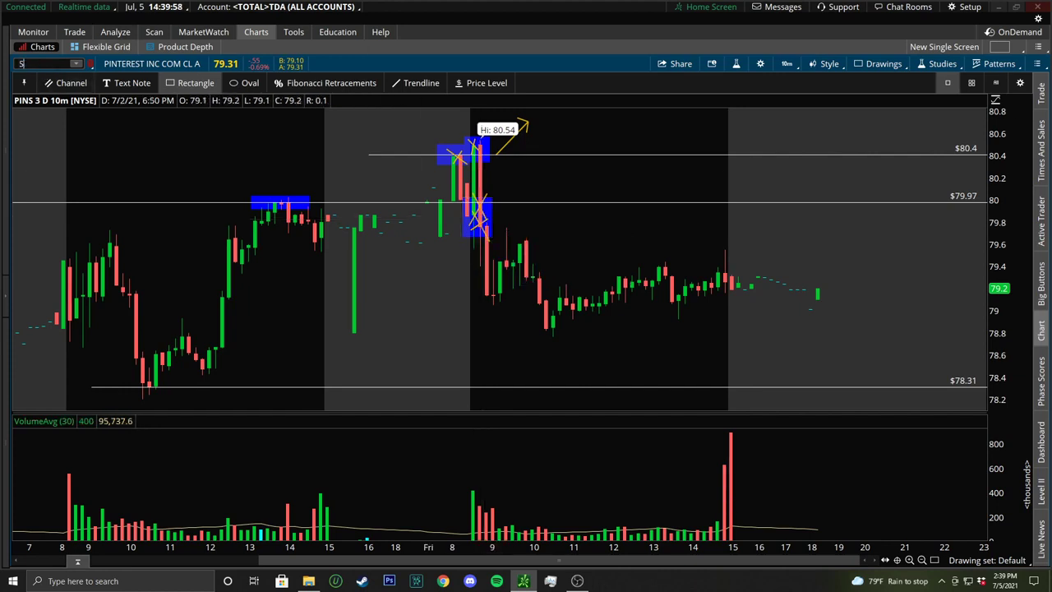
# - Load the SNAP chart and circle the 8:30–8:40 candle tops and the 9:00 candle's close below $68.01 with ovals
pyautogui.press('Return')
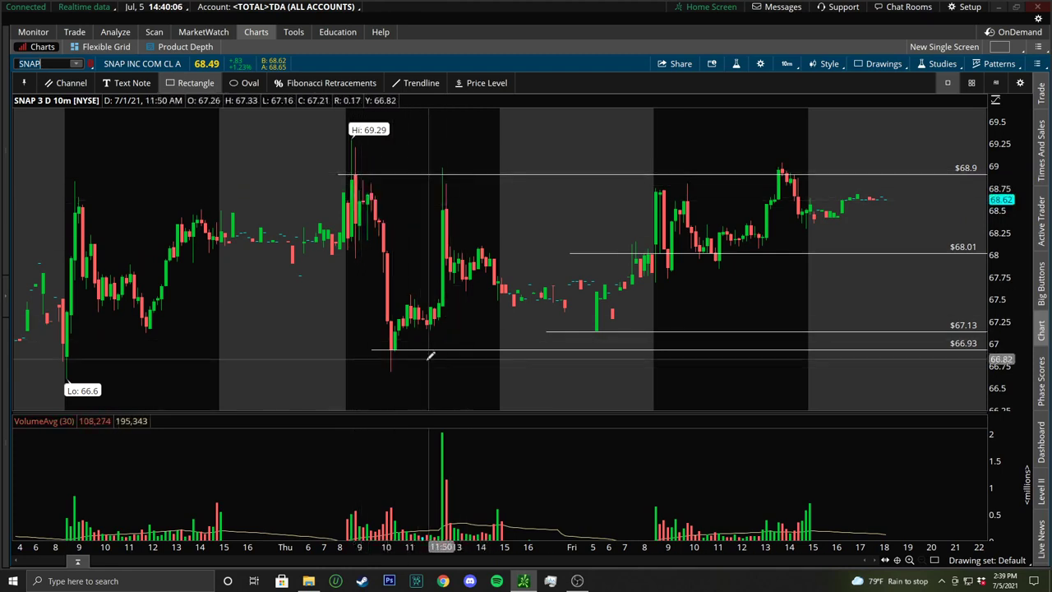
pyautogui.scroll(3, 554, 225)
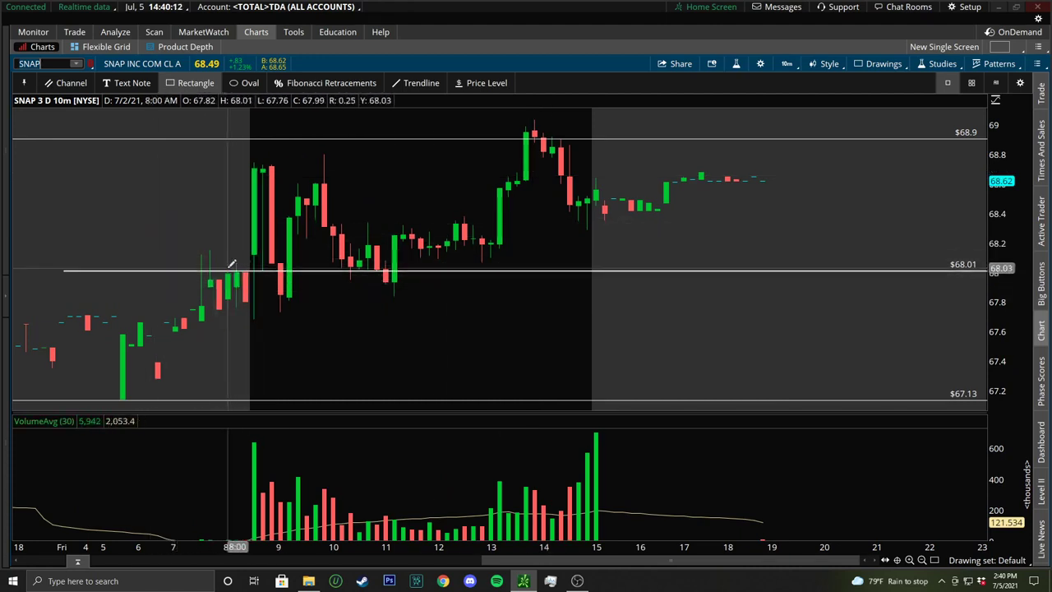
pyautogui.click(244, 82)
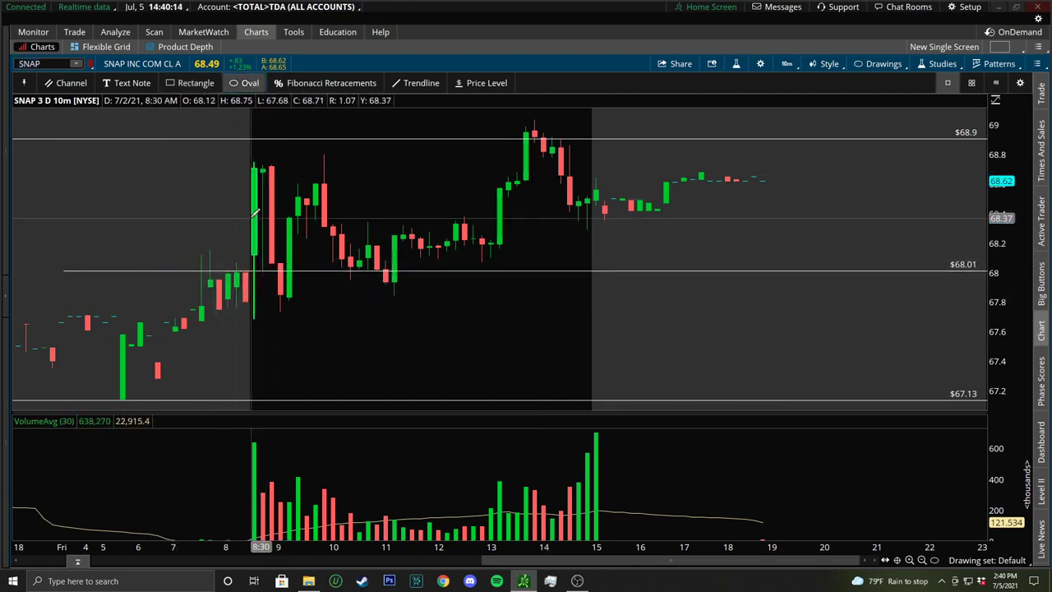
pyautogui.click(258, 171)
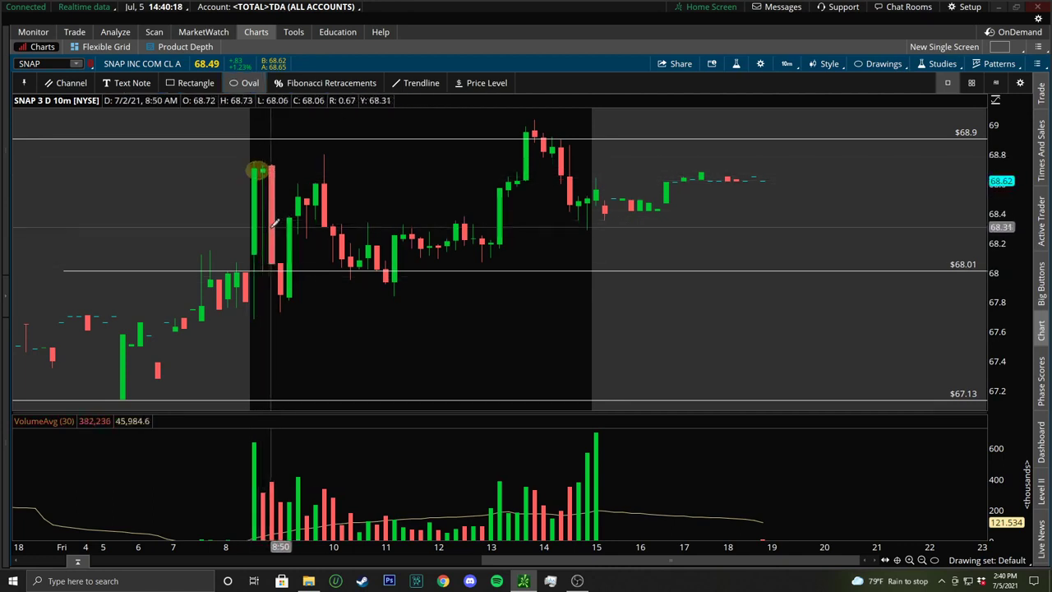
pyautogui.click(280, 293)
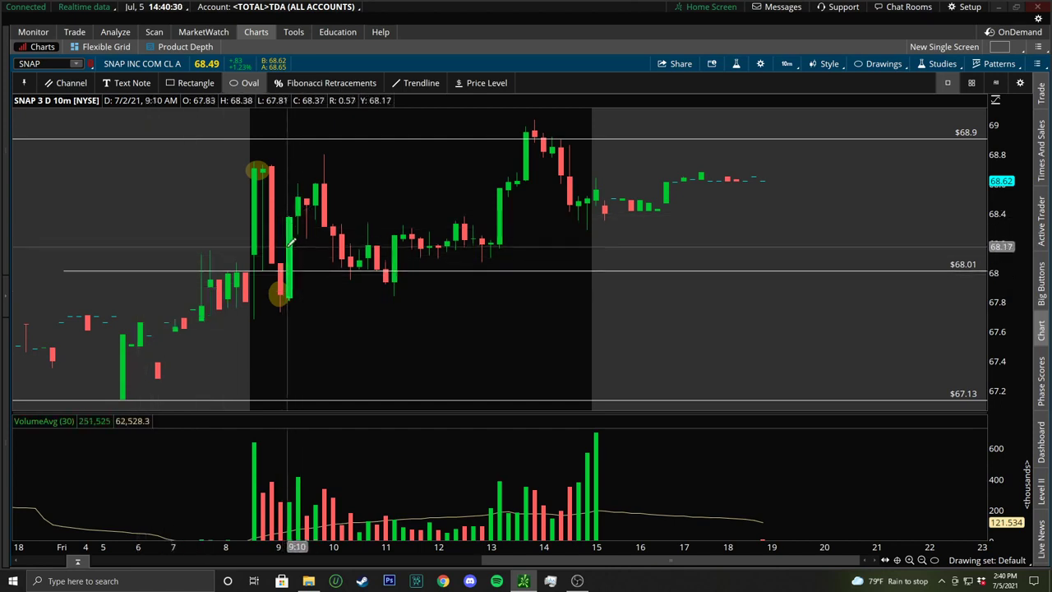
# - Draw a descending trendline from the 8:30 high across the top of the 9:40 candle on the SNAP chart
pyautogui.click(417, 82)
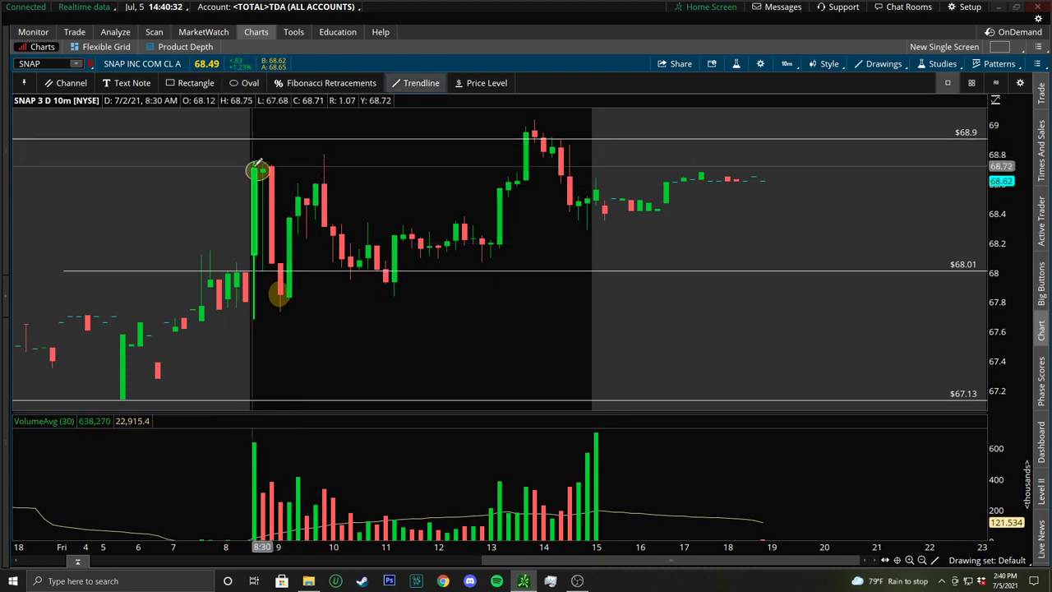
pyautogui.click(258, 169)
pyautogui.click(371, 197)
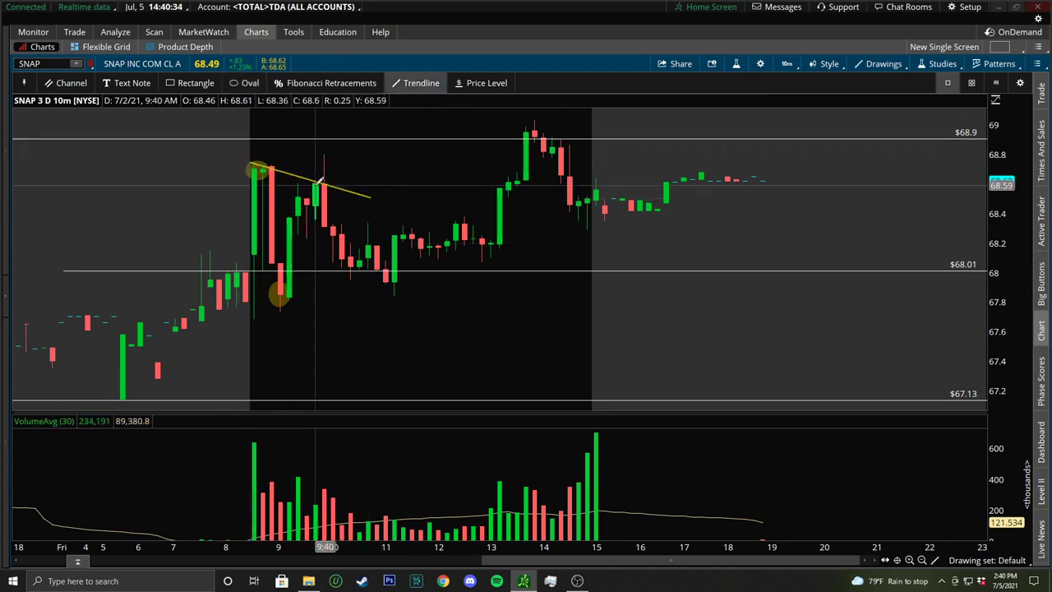
# - Sketch the letters H above the 8:30 high and LH above the 9:40 lower high using short trendline strokes
pyautogui.click(265, 146)
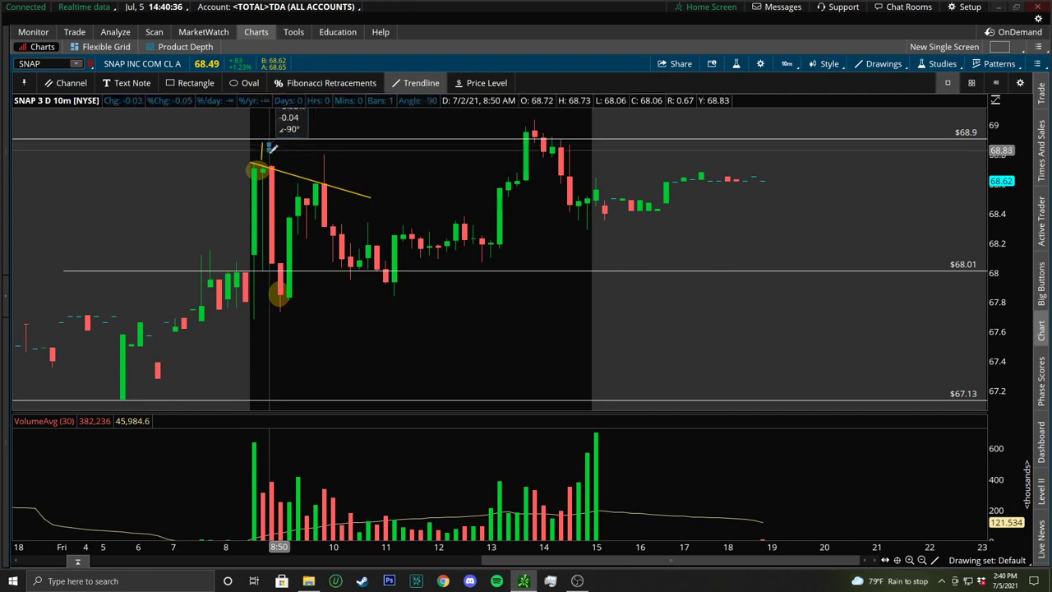
pyautogui.click(301, 174)
pyautogui.click(301, 173)
pyautogui.click(312, 172)
pyautogui.click(316, 160)
pyautogui.click(316, 177)
pyautogui.click(323, 156)
pyautogui.click(323, 176)
pyautogui.click(316, 170)
pyautogui.click(325, 170)
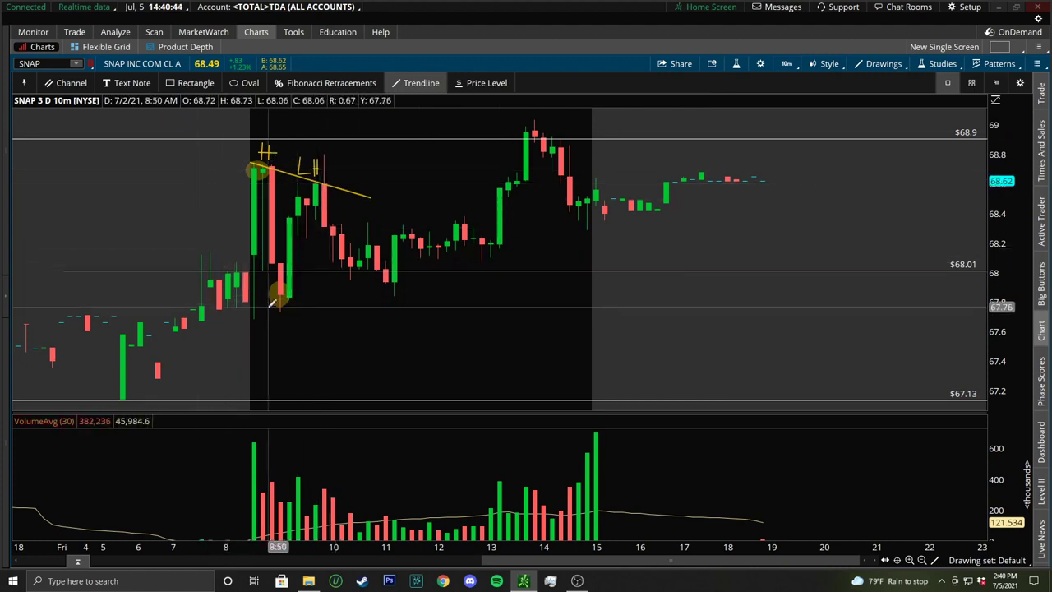
# - Draw rising trendlines from the $67.13 low to the 9:00 low and on under the 11:10 candle, plus a separate wedge of two converging lines
pyautogui.click(113, 401)
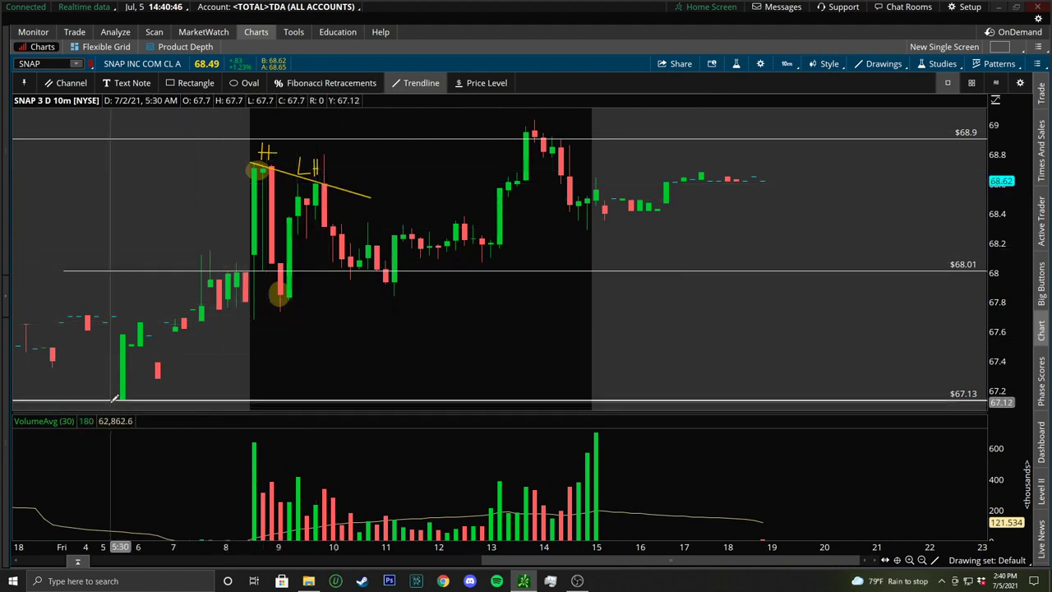
pyautogui.click(320, 278)
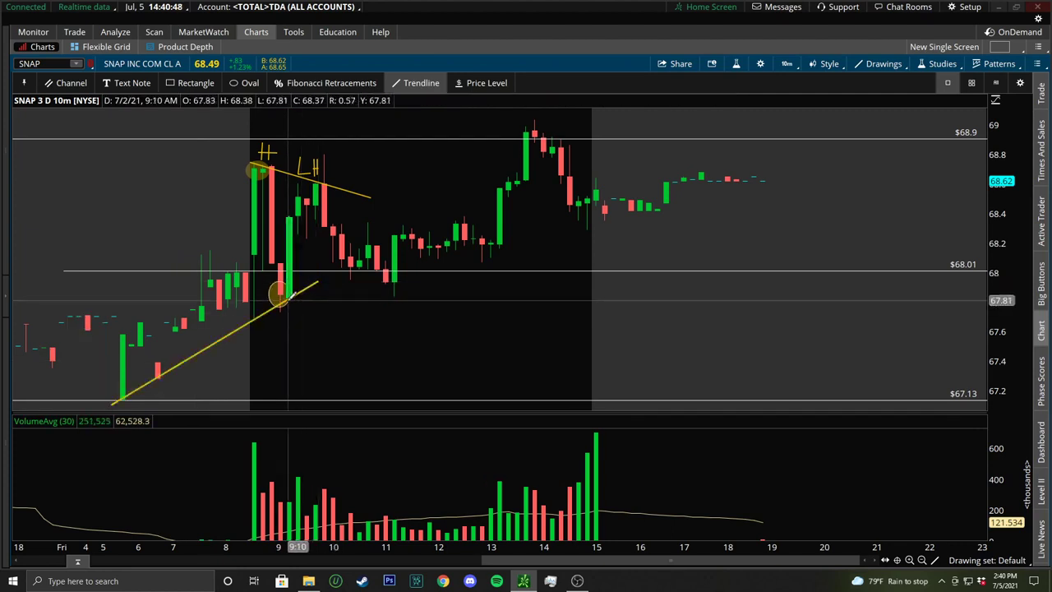
pyautogui.moveTo(281, 302); pyautogui.dragTo(448, 269)
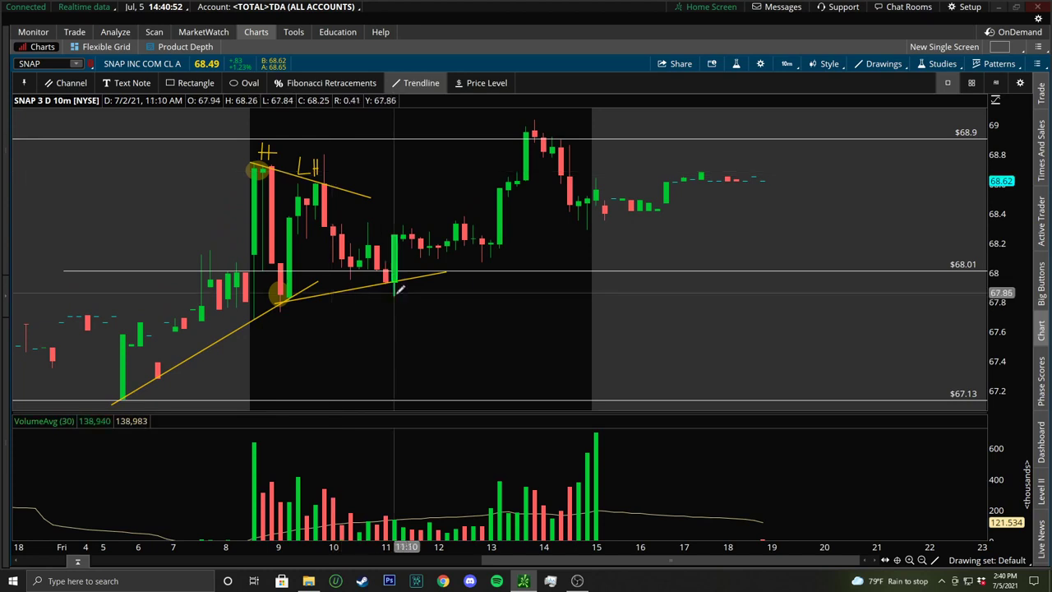
pyautogui.moveTo(549, 313); pyautogui.dragTo(607, 343)
pyautogui.moveTo(557, 374); pyautogui.dragTo(612, 346)
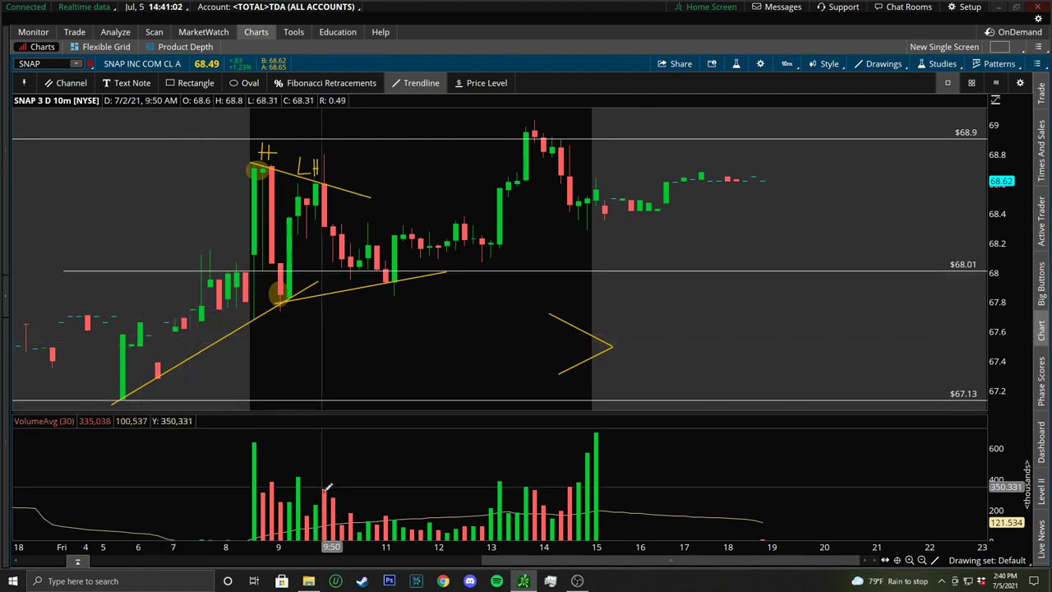
# - Cover the previous day's highs around the $68.9 level, from the open to the midday spike, with a blue rectangle
pyautogui.scroll(-2, 454, 542)
pyautogui.scroll(-1, 454, 542)
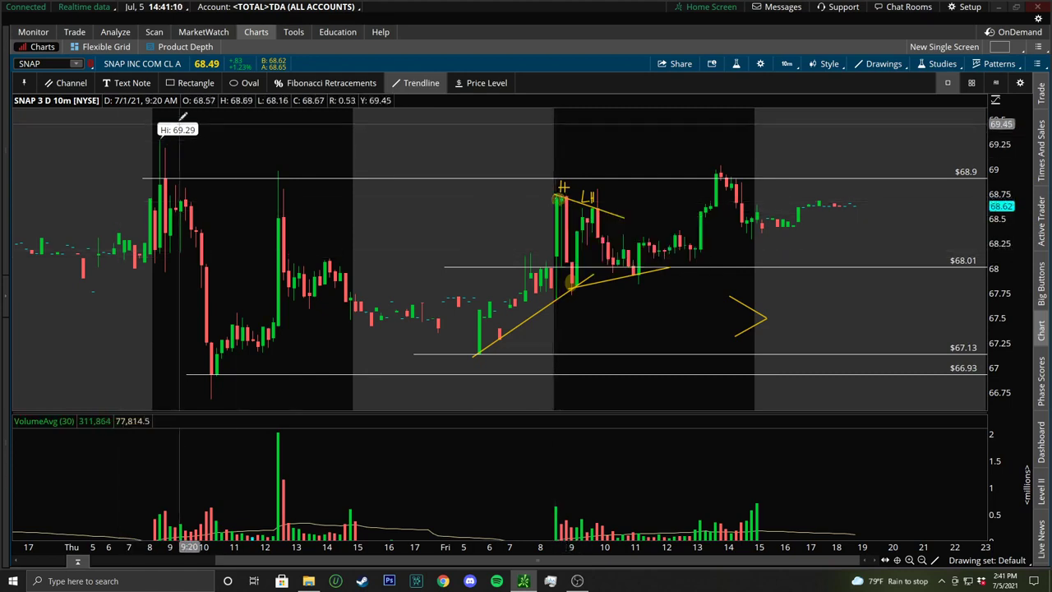
pyautogui.click(192, 82)
pyautogui.moveTo(269, 200); pyautogui.dragTo(316, 190)
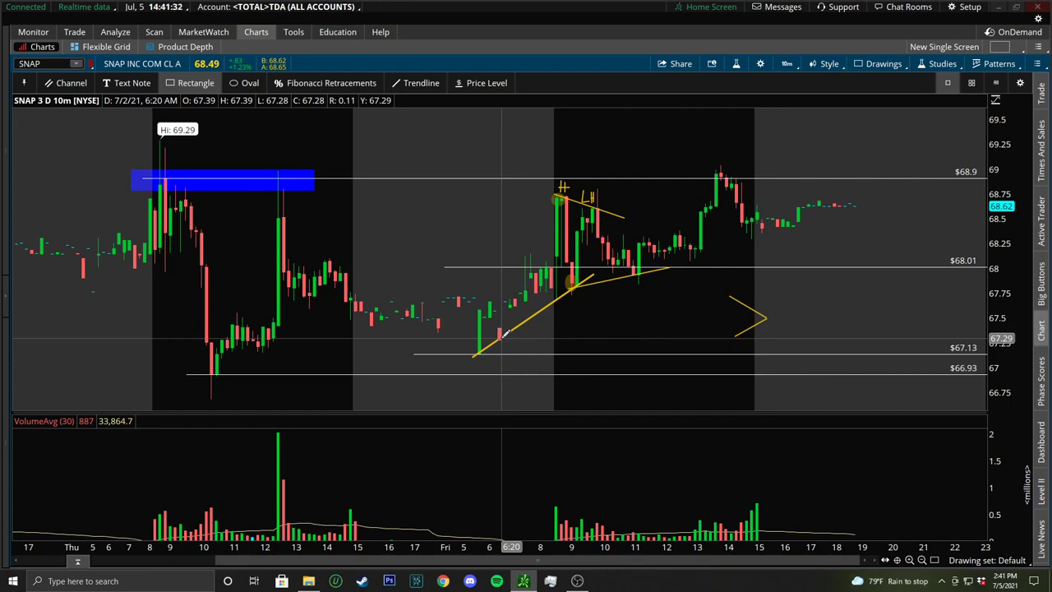
# - Extend the descending H–LH trendline and the rising trendline from the 9:00 low to the right
pyautogui.rightClick(613, 216)
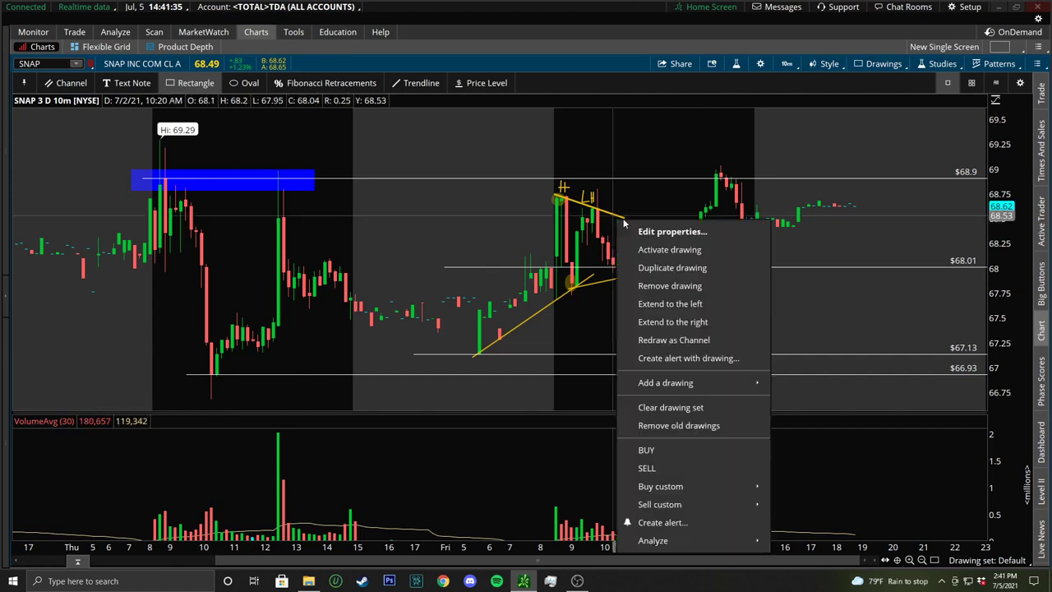
pyautogui.click(721, 323)
pyautogui.rightClick(620, 279)
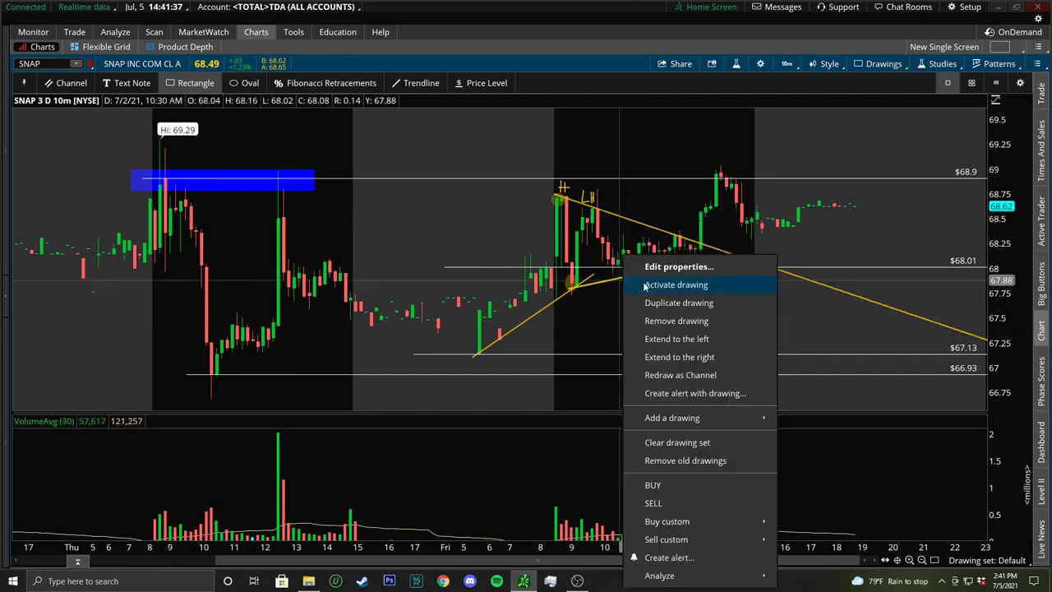
pyautogui.click(707, 357)
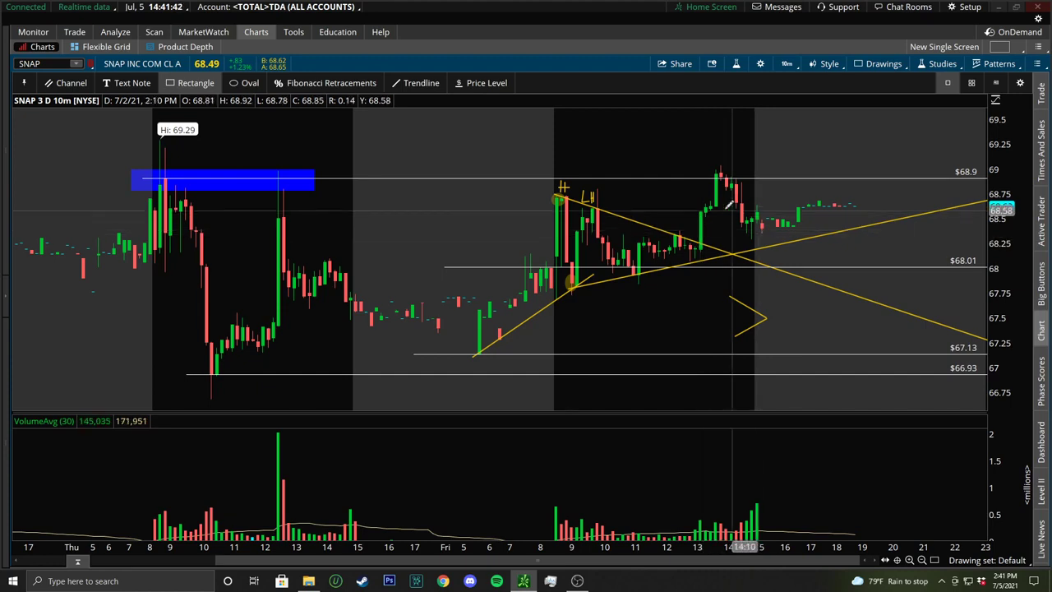
# - Circle the 13:10 breakout candle and its volume bar with ovals, and draw descending trendlines over the volume bars from 8:30 to about 12:50
pyautogui.moveTo(556, 181); pyautogui.dragTo(911, 188)
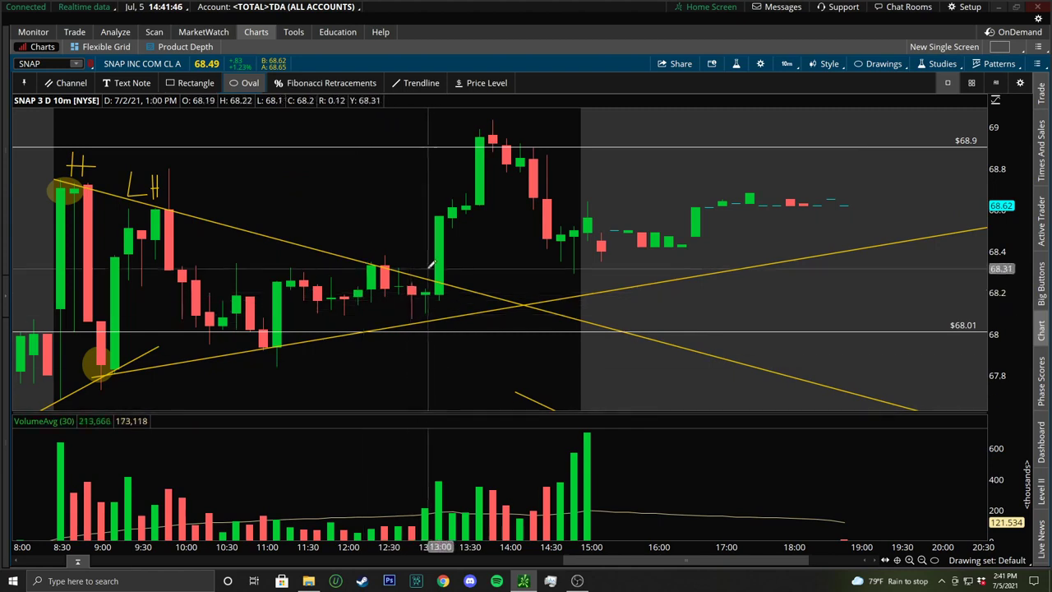
pyautogui.moveTo(425, 265); pyautogui.dragTo(464, 312)
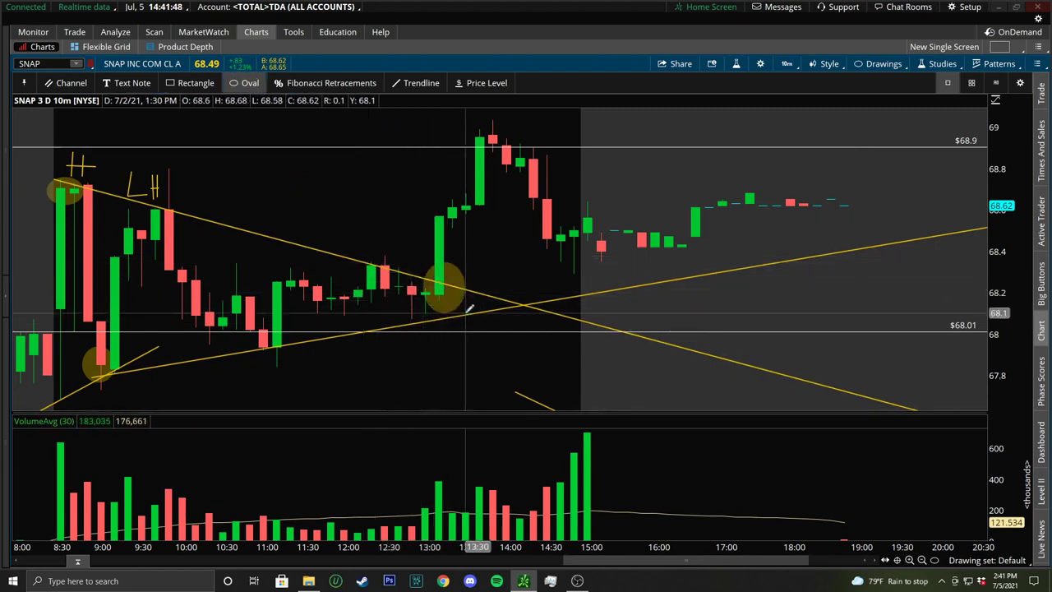
pyautogui.moveTo(434, 490); pyautogui.dragTo(450, 518)
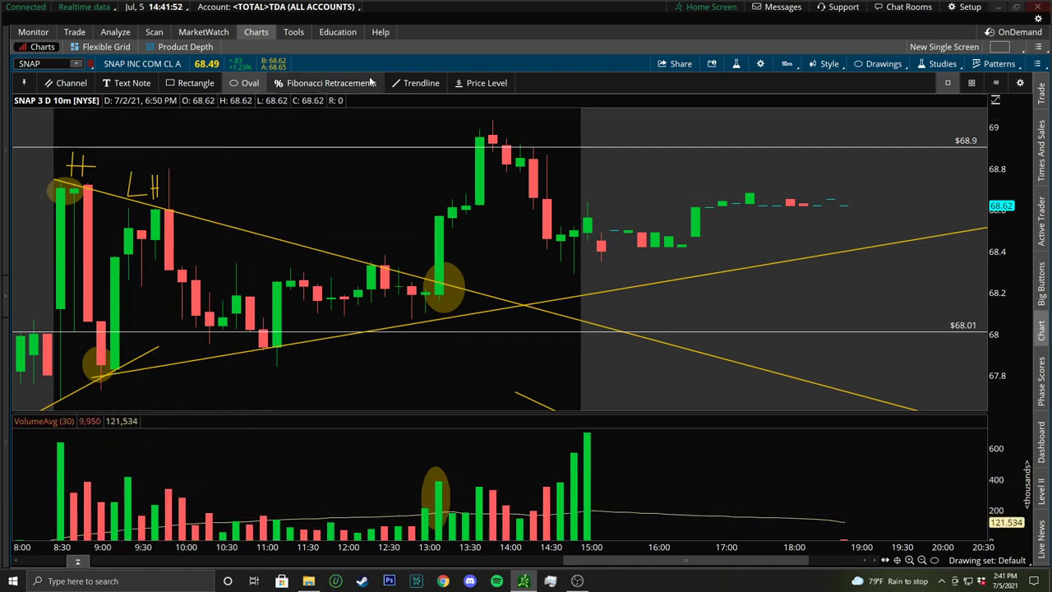
pyautogui.click(421, 82)
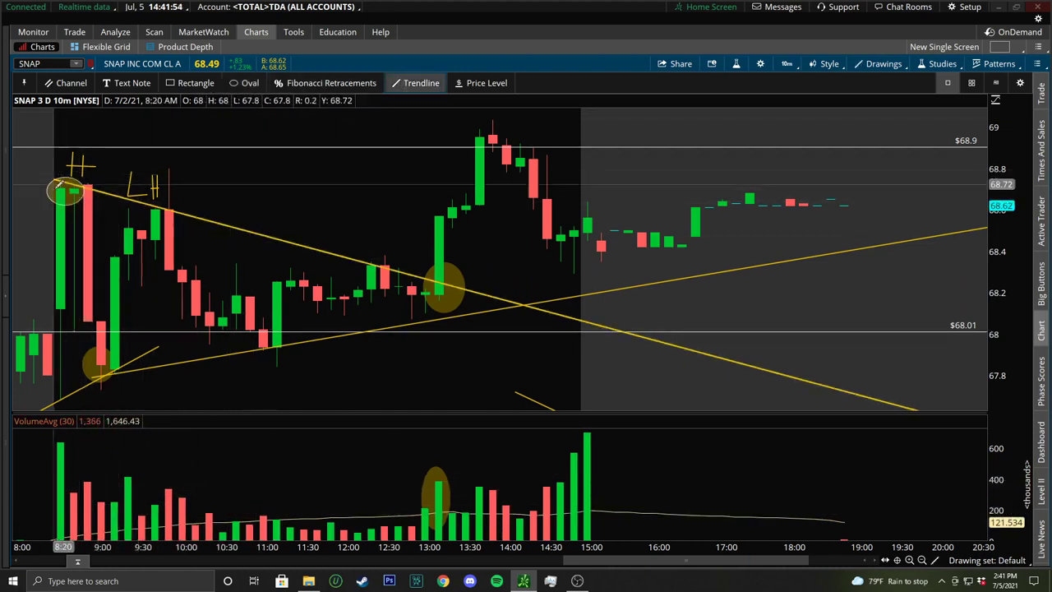
pyautogui.moveTo(62, 444)
pyautogui.mouseDown()
pyautogui.moveTo(221, 509)
pyautogui.moveTo(415, 522)
pyautogui.mouseUp()
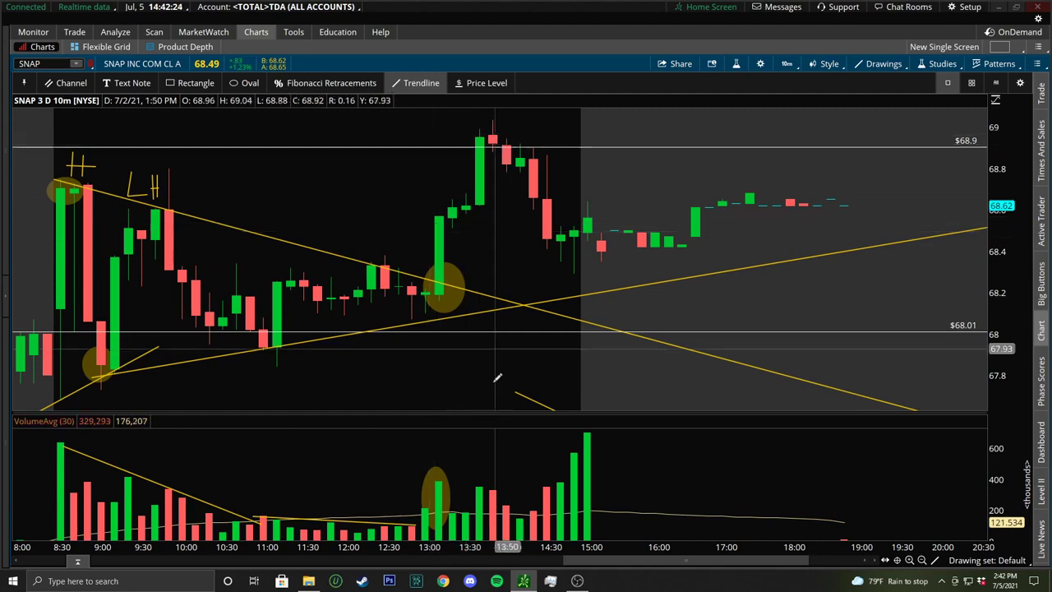
# - Box the afternoon move from the circled breakout up to the $68.9 level with a blue rectangle ending at 14:50
pyautogui.scroll(-5, 461, 547)
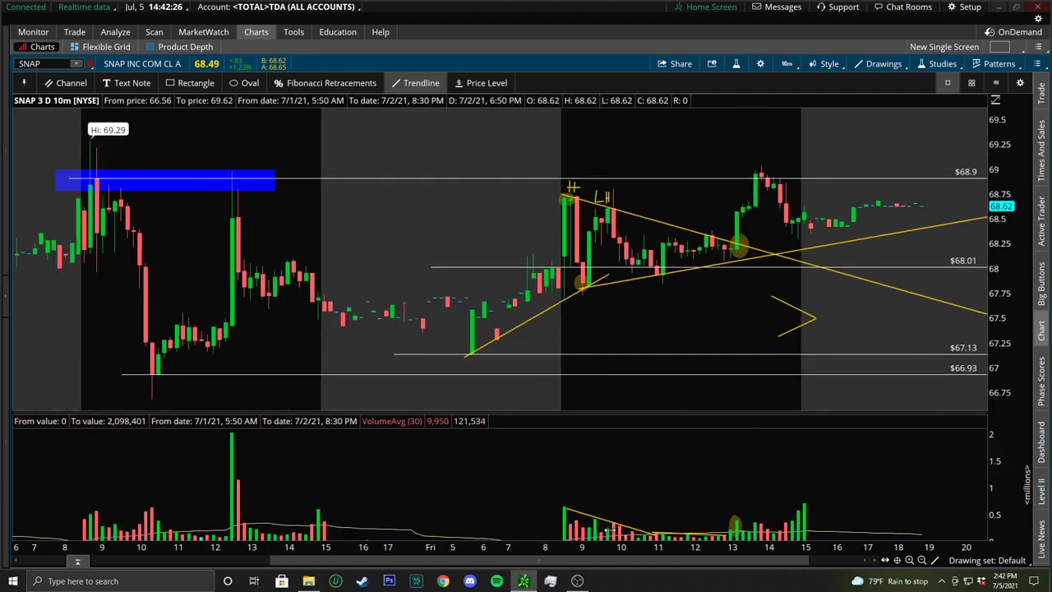
pyautogui.click(195, 83)
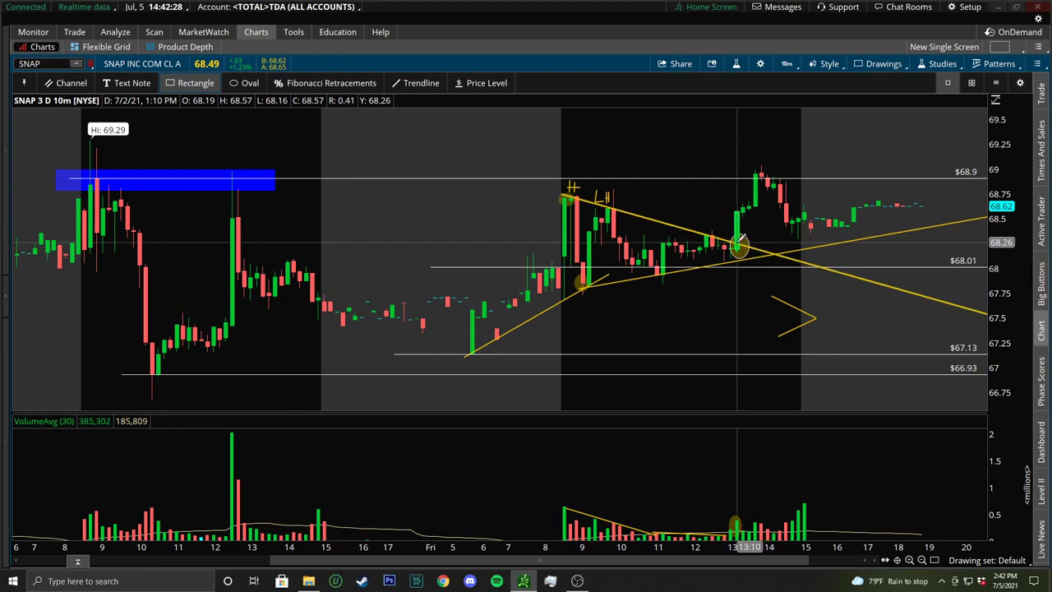
pyautogui.click(739, 245)
pyautogui.click(797, 173)
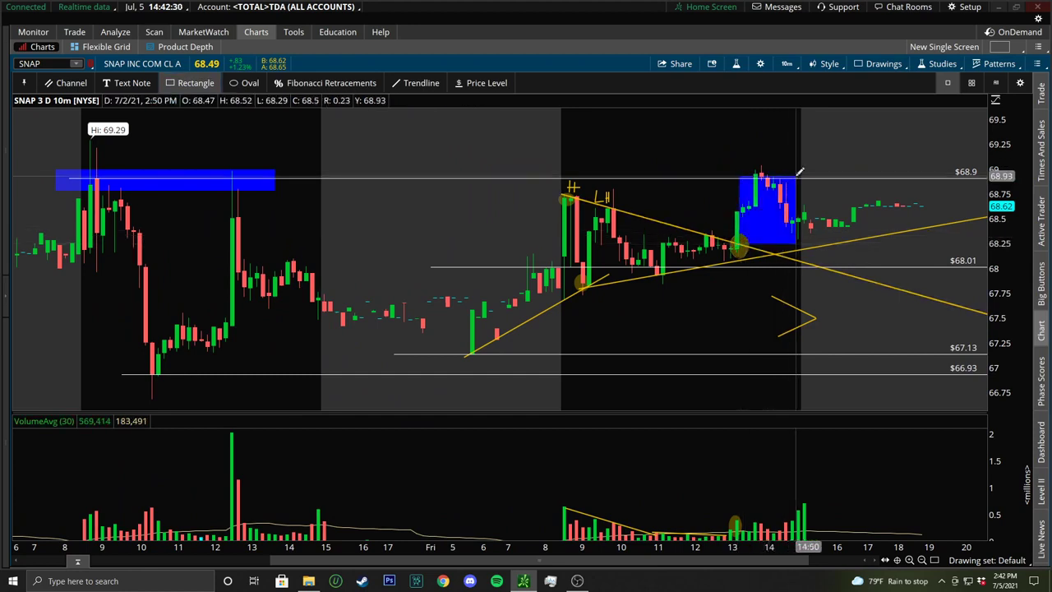
pyautogui.click(421, 82)
pyautogui.click(791, 175)
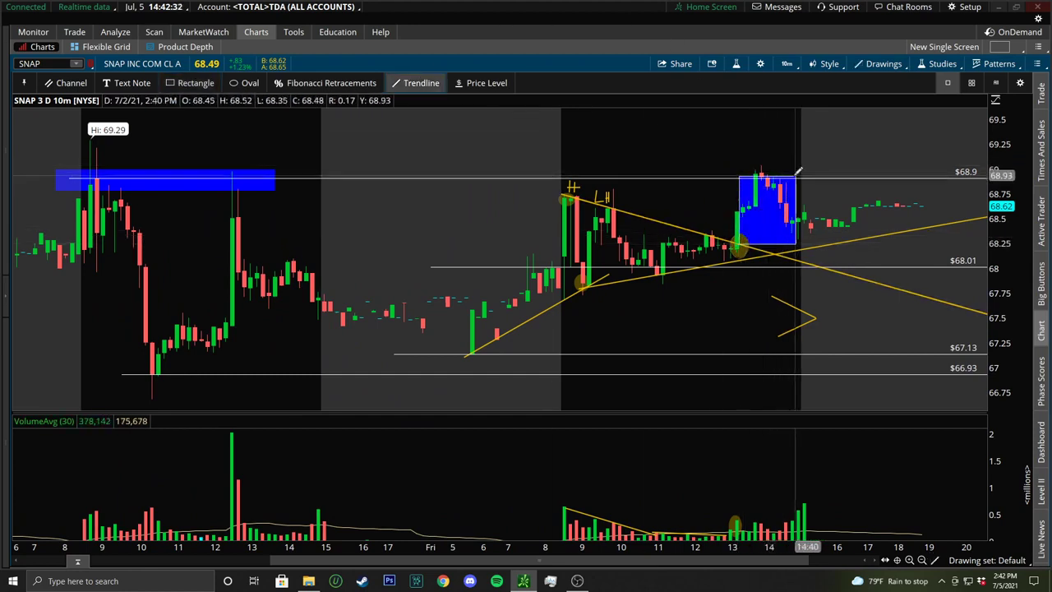
pyautogui.rightClick(820, 117)
pyautogui.click(858, 193)
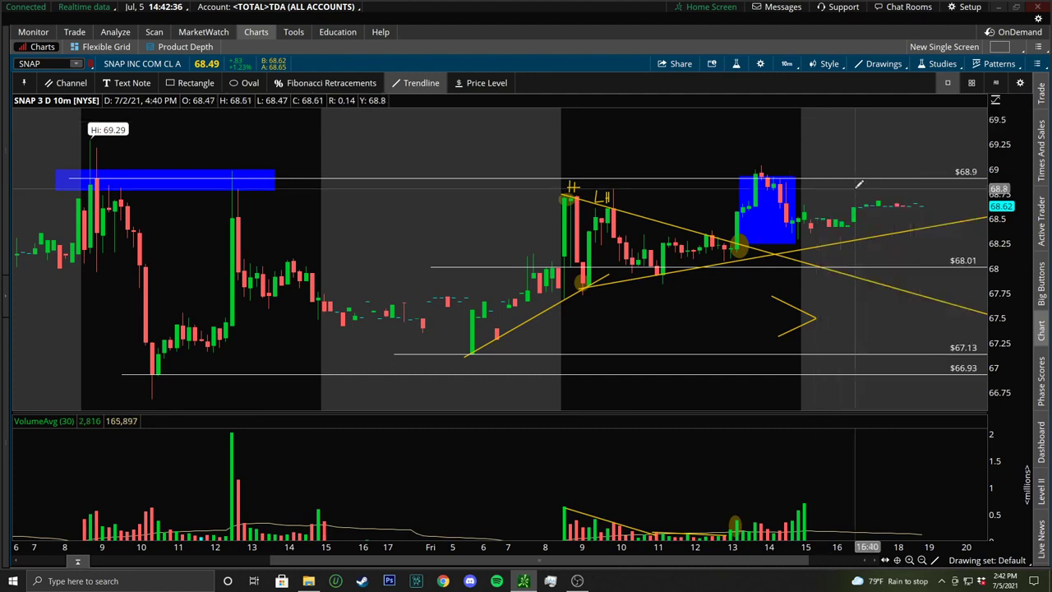
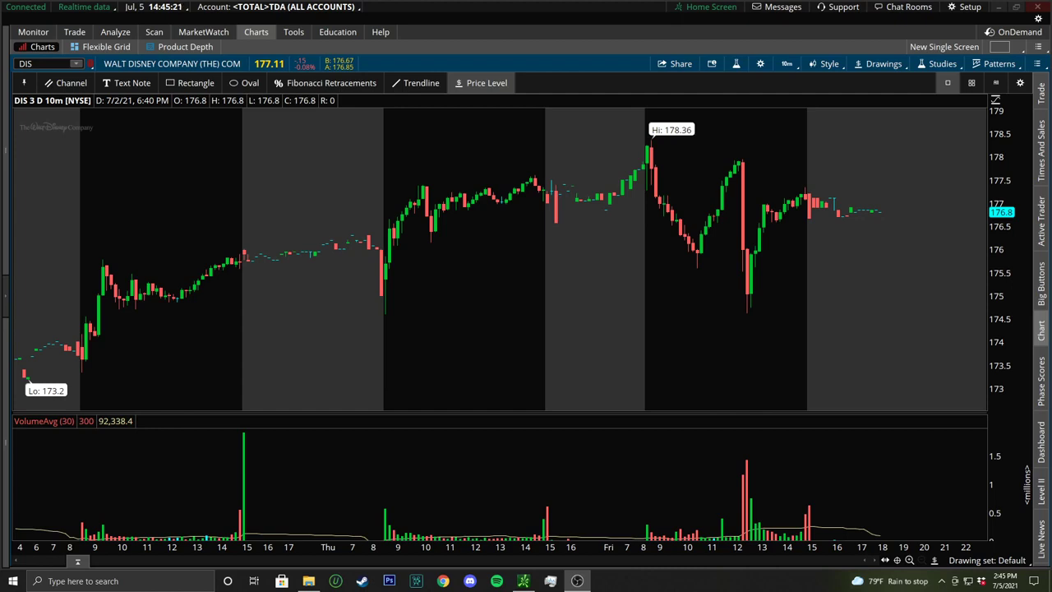
pyautogui.click(541, 190)
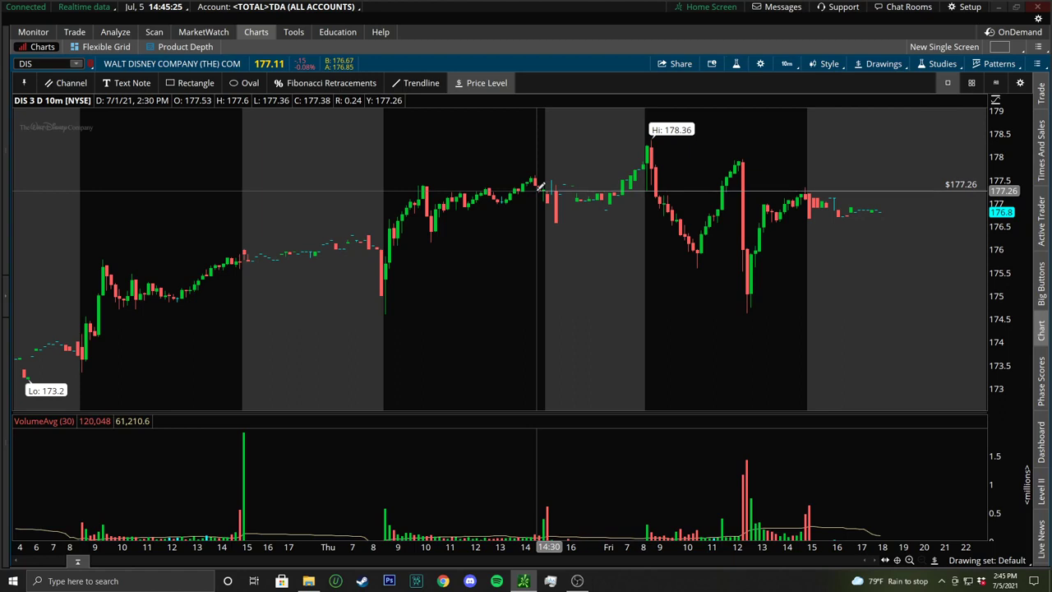
pyautogui.rightClick(539, 191)
pyautogui.click(624, 260)
# - Place price levels at $177.29, $175.35, $177.6, $177.83 and $176.96 on the DIS chart
pyautogui.click(530, 189)
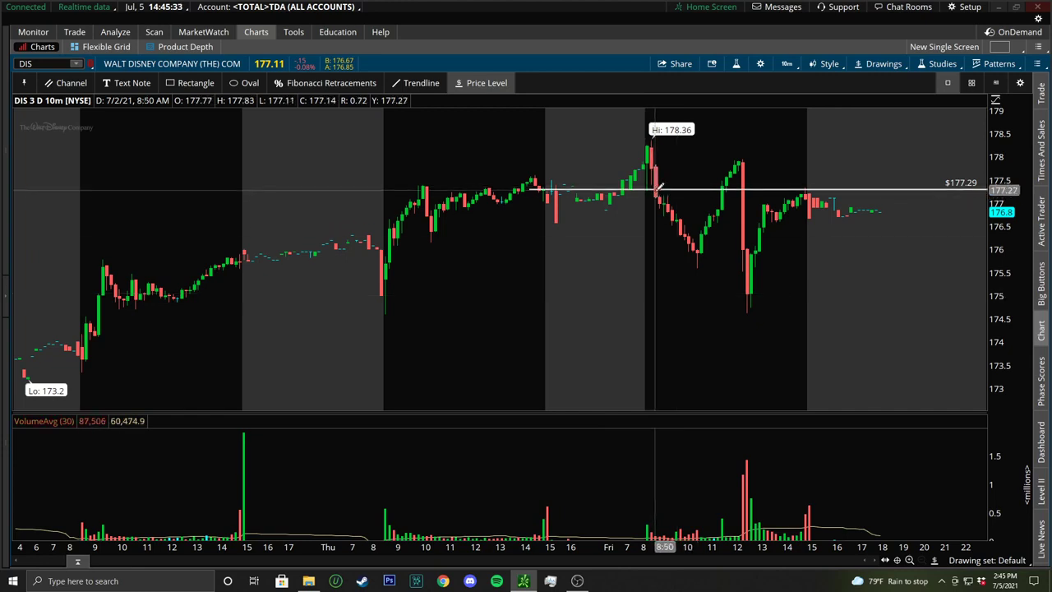
pyautogui.click(372, 280)
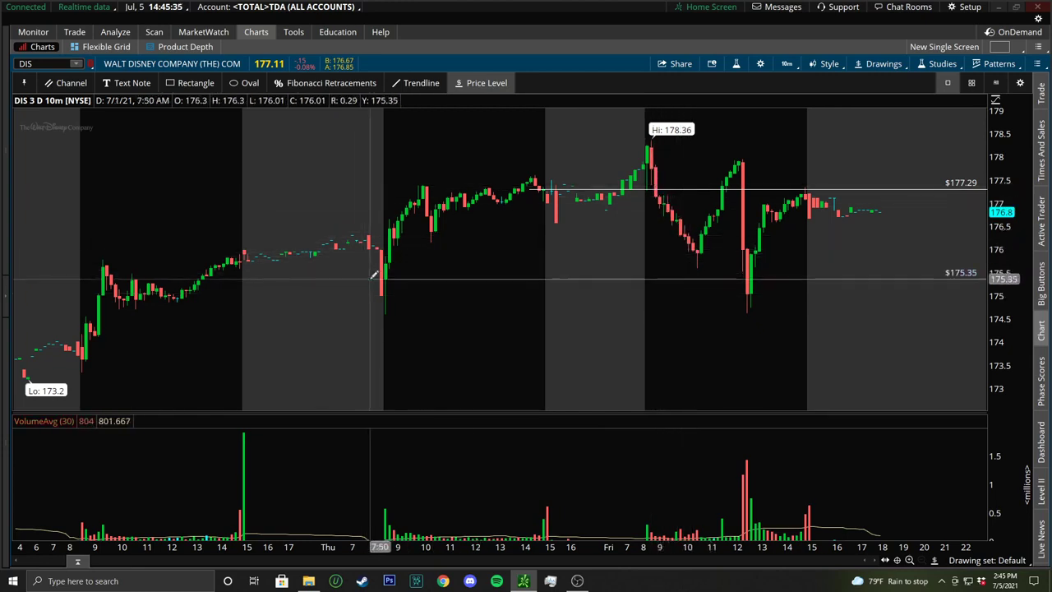
pyautogui.click(375, 174)
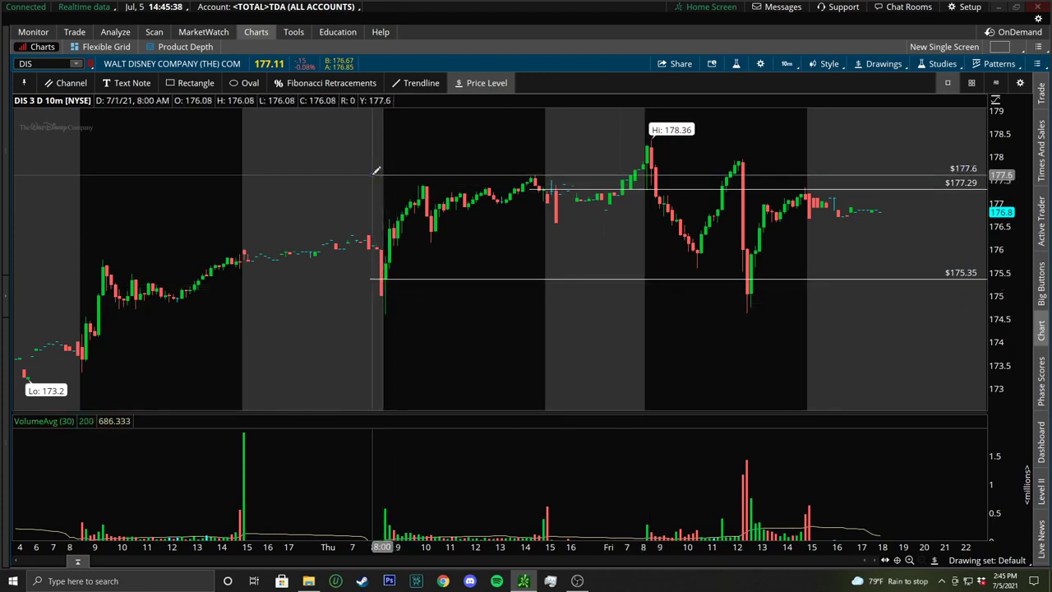
pyautogui.click(592, 164)
pyautogui.click(546, 203)
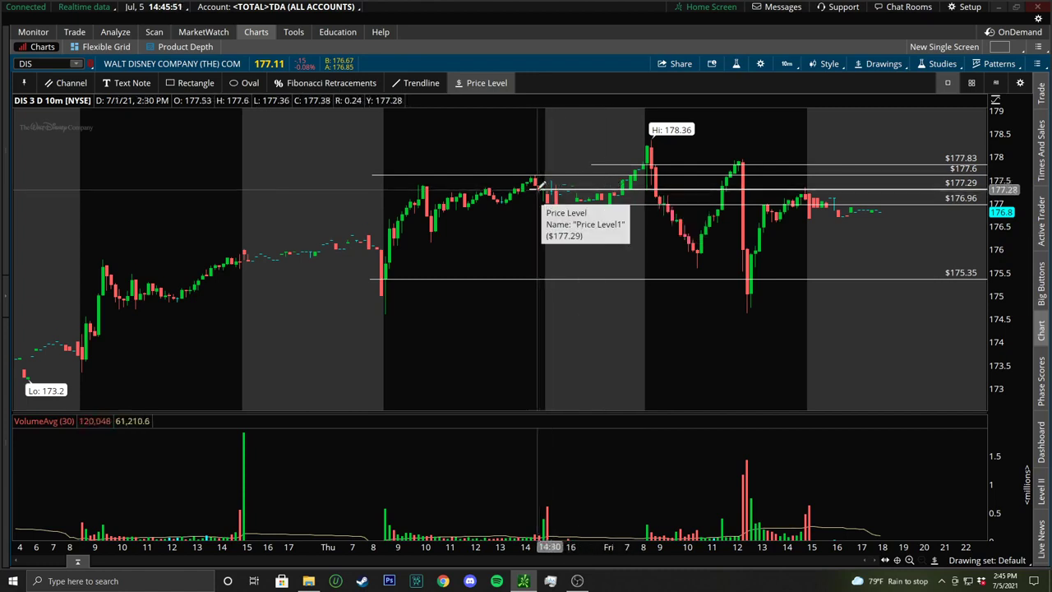
# - Clear all drawings from the DIS chart
pyautogui.rightClick(520, 244)
pyautogui.click(567, 444)
pyautogui.click(571, 75)
# - Start a text note on the DIS chart with the lines "PMH = Pre Market High" and "PML = Pre Market Low"
pyautogui.click(128, 82)
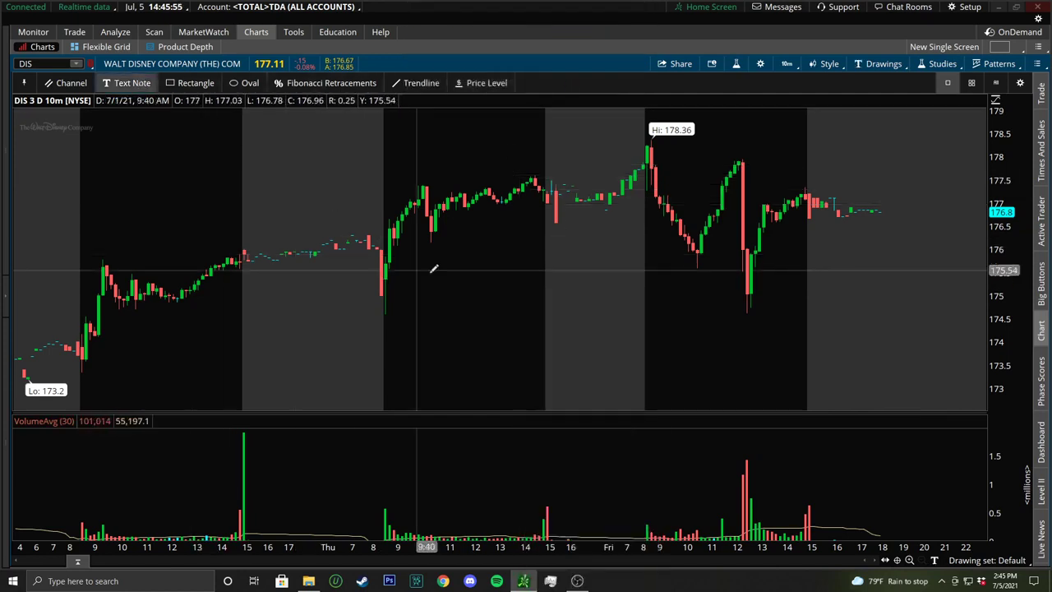
pyautogui.click(506, 299)
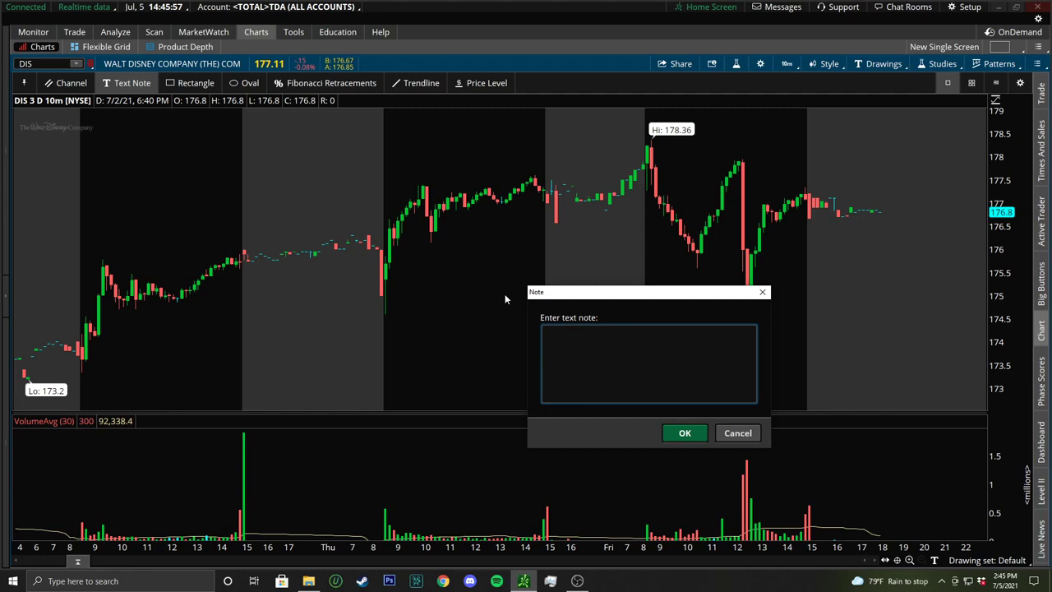
pyautogui.write('PMH = Pre Market High')
pyautogui.press('Return')
pyautogui.write('PML = Pr')
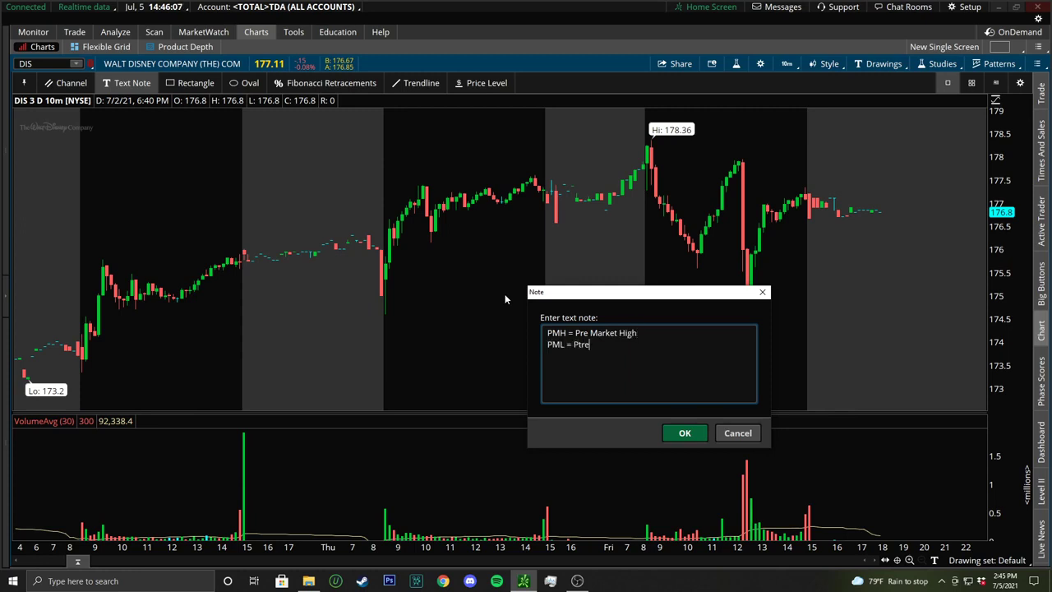
pyautogui.write('e Market Low')
# - Add the lines "PDH = Prev Day High" and "PDL = Prev Day Low" to the note
pyautogui.press('Return')
pyautogui.write('PDH = Prev')
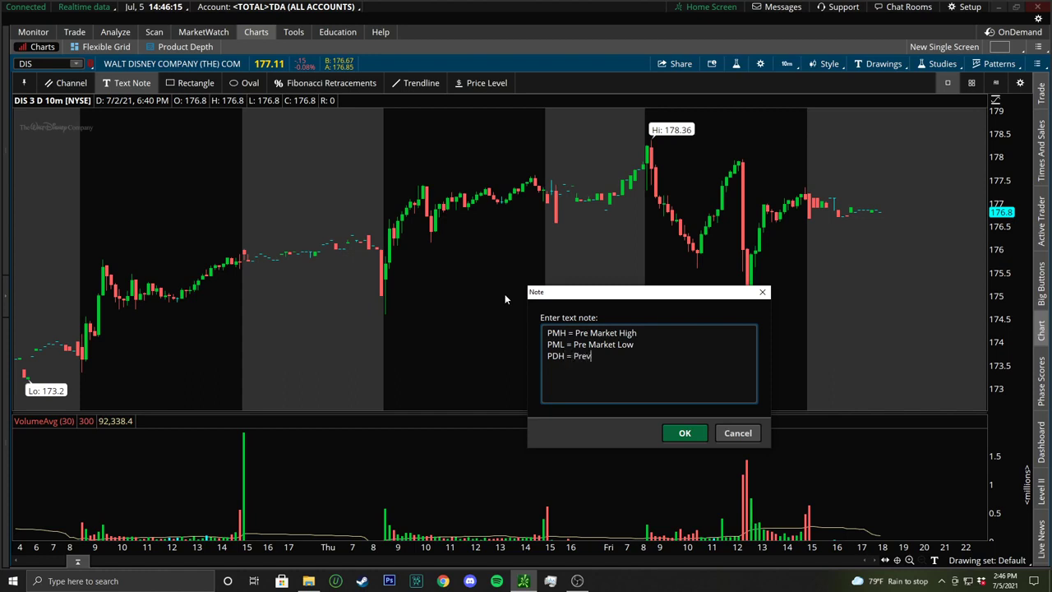
pyautogui.write(' Day High')
pyautogui.press('Return')
pyautogui.write('PDL = Prev Day ')
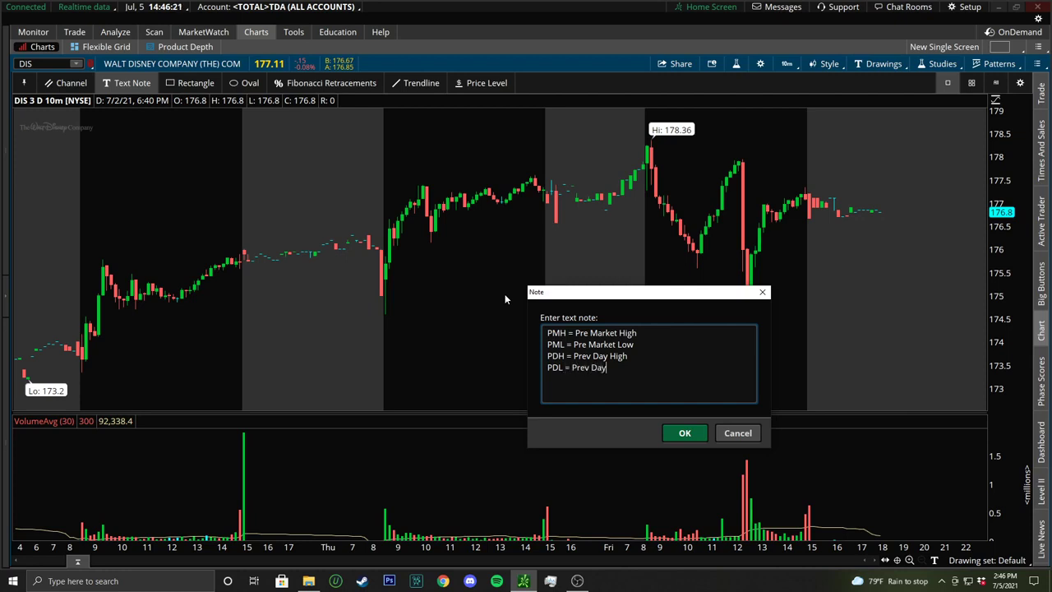
pyautogui.write('Low')
# - Add the lines "PDO = Prev Day Open" and "PDC = Prev Day Close", and place the note on the DIS chart
pyautogui.press('Return')
pyautogui.write('PR')
pyautogui.press('BackSpace')
pyautogui.write('DO = Prev Day Open')
pyautogui.press('Return')
pyautogui.write('PDC')
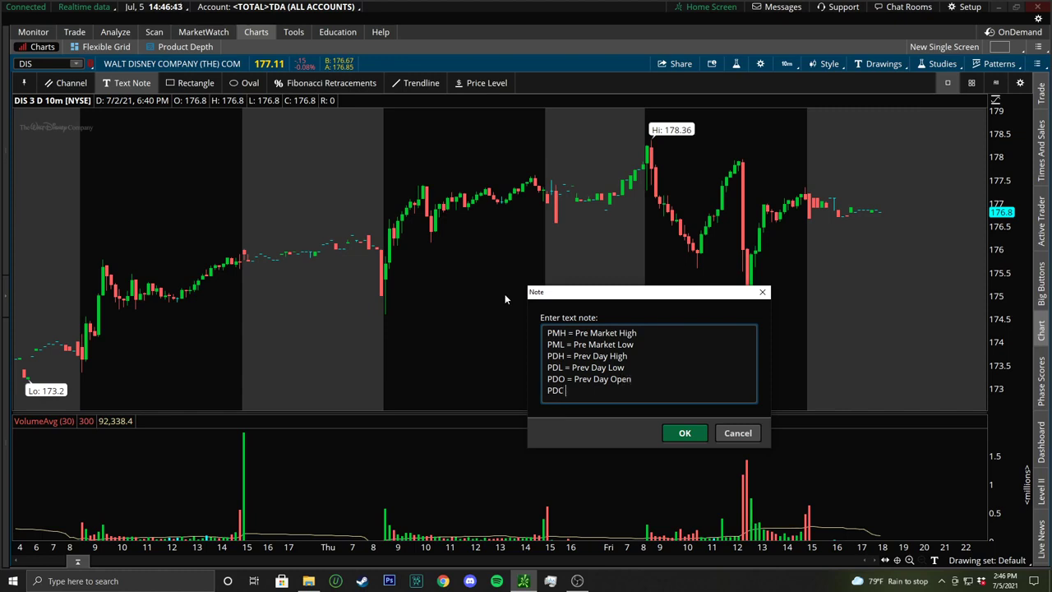
pyautogui.write(' = Prev Day Close')
pyautogui.click(684, 433)
# - Enlarge the text of the abbreviation note on the DIS chart
pyautogui.rightClick(604, 249)
pyautogui.click(649, 278)
pyautogui.moveTo(498, 338); pyautogui.dragTo(486, 343)
pyautogui.click(617, 319)
# - Draw two parallel descending trendlines over the first trading day on the DIS chart, with a short ascending line crossing them near their upper ends
pyautogui.click(416, 83)
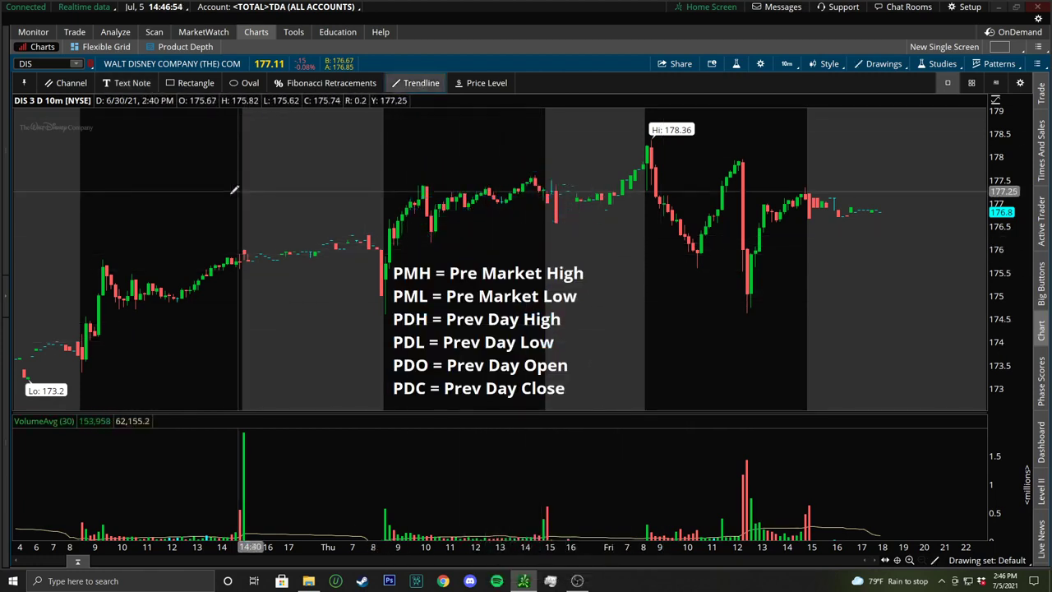
pyautogui.click(131, 173)
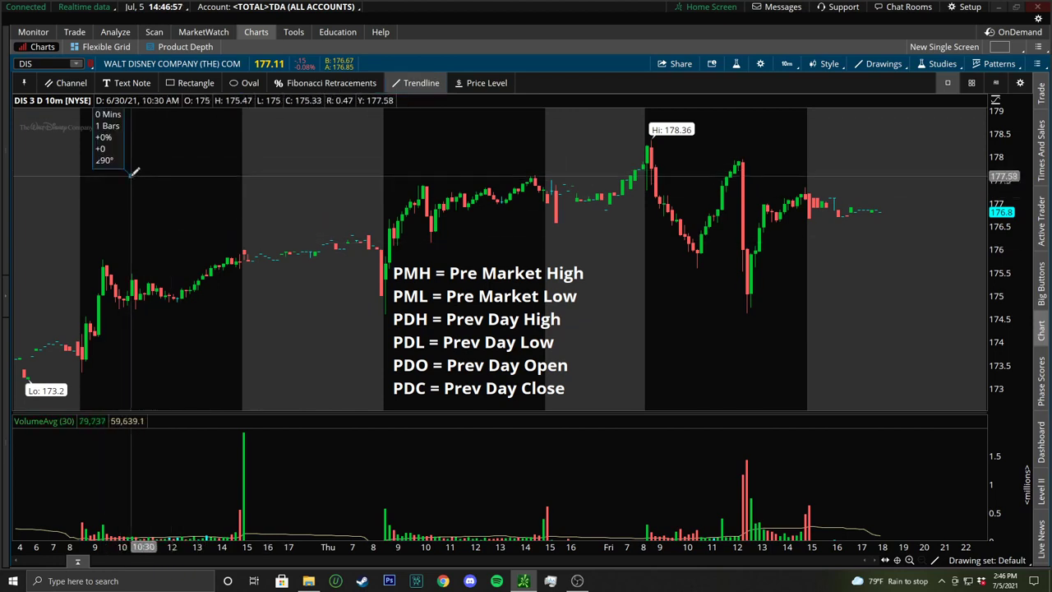
pyautogui.click(199, 326)
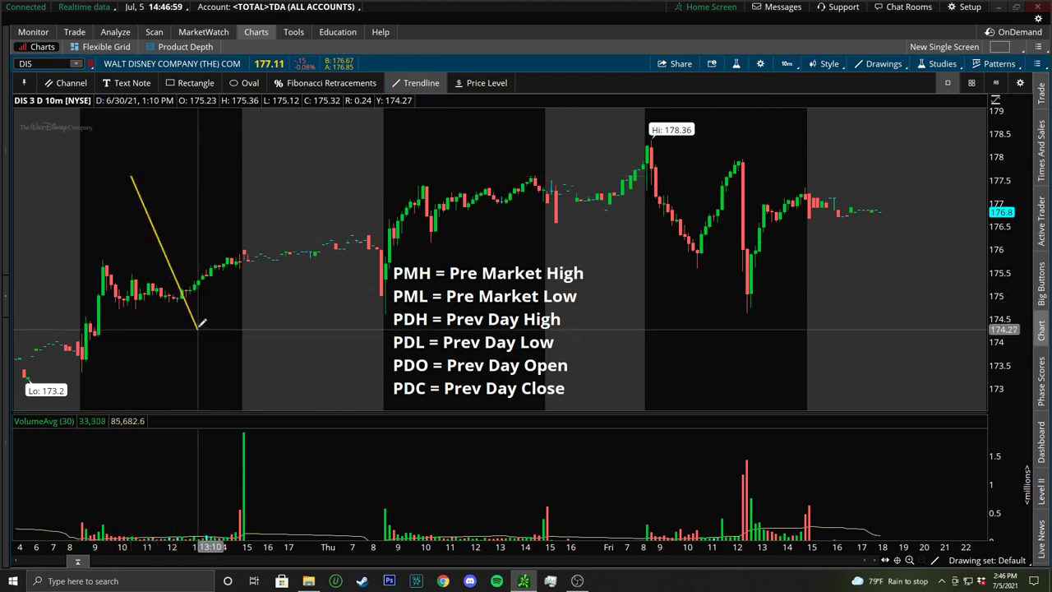
pyautogui.click(172, 175)
pyautogui.click(238, 317)
pyautogui.click(141, 200)
pyautogui.click(186, 174)
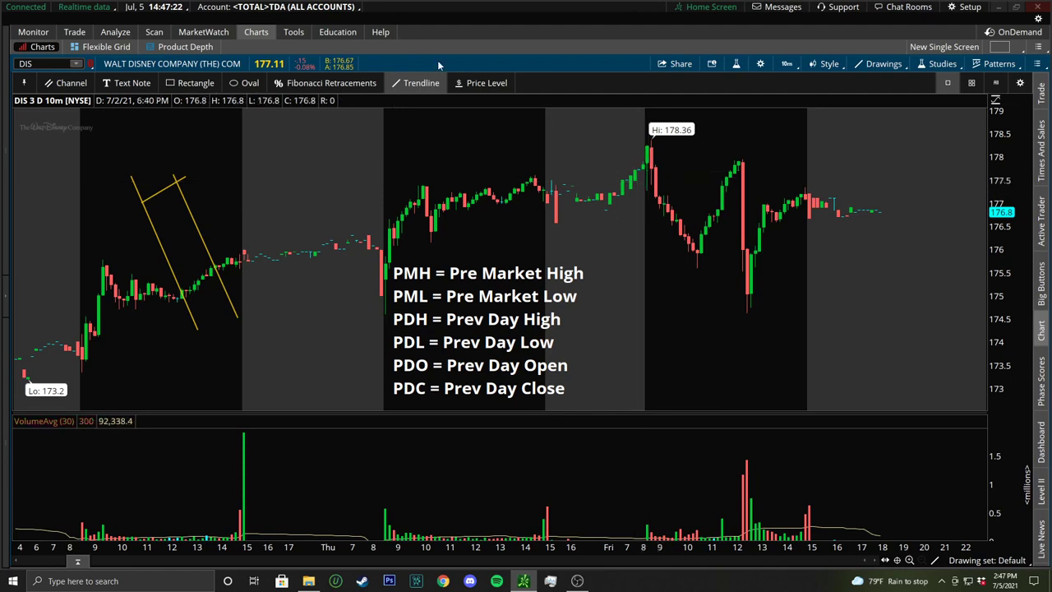
# - Place price levels at $177.25, $176.7, $175.34 and $177.56 on the DIS chart
pyautogui.click(485, 82)
pyautogui.click(539, 191)
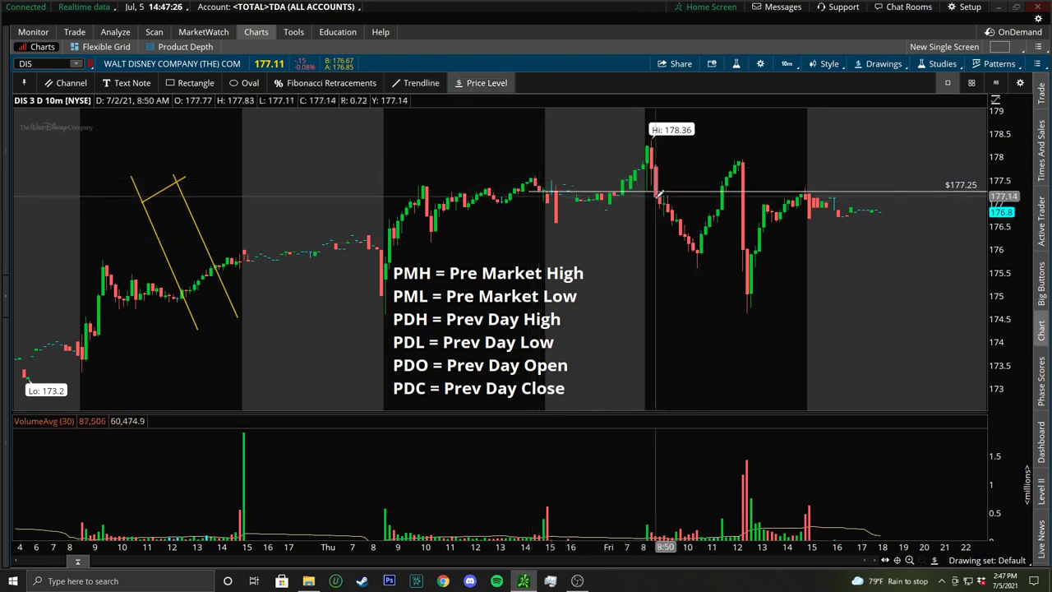
pyautogui.click(525, 217)
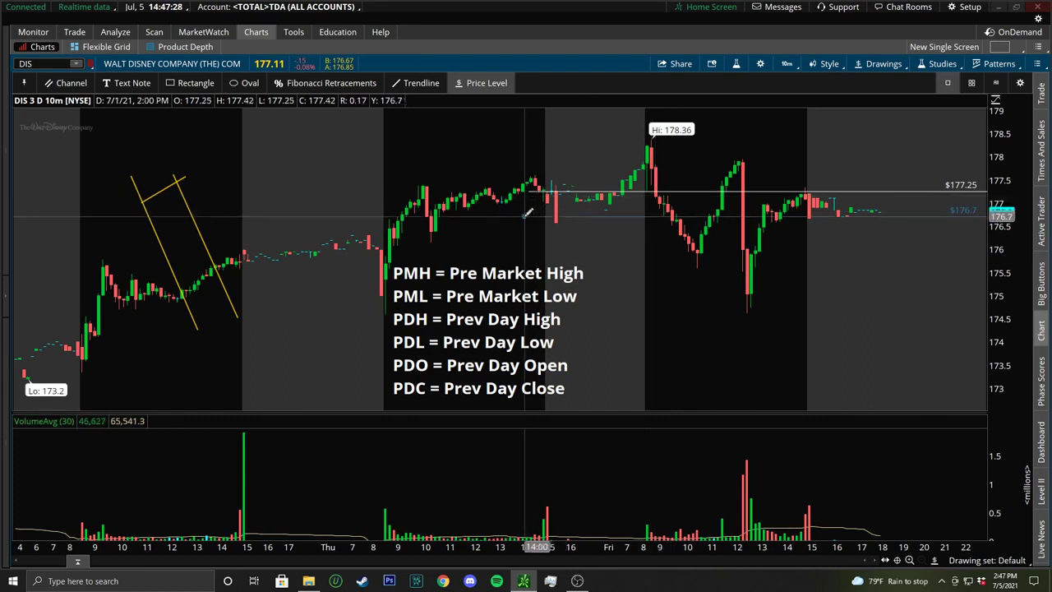
pyautogui.click(380, 278)
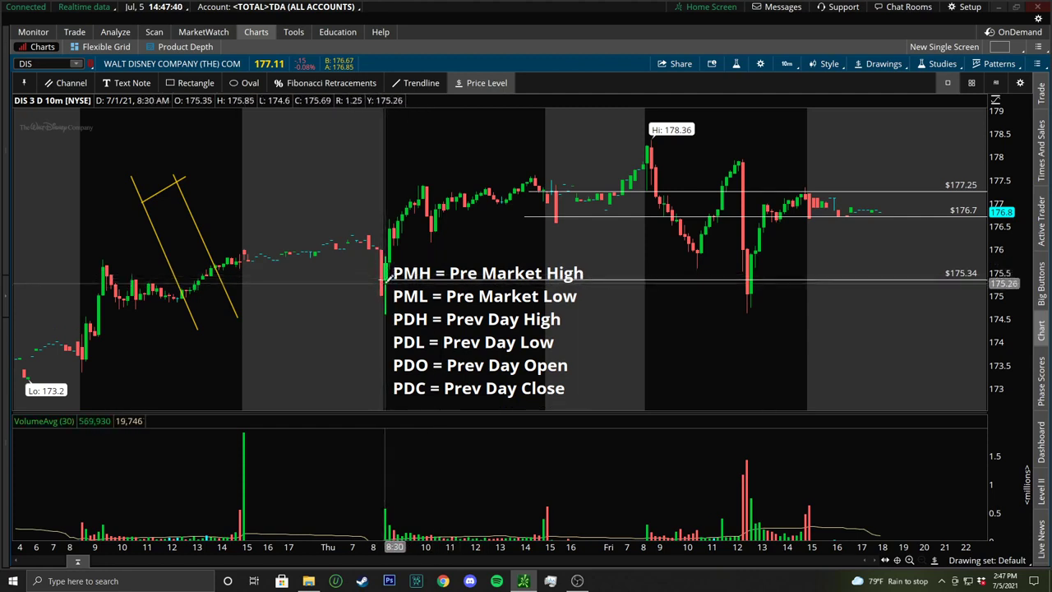
pyautogui.click(412, 176)
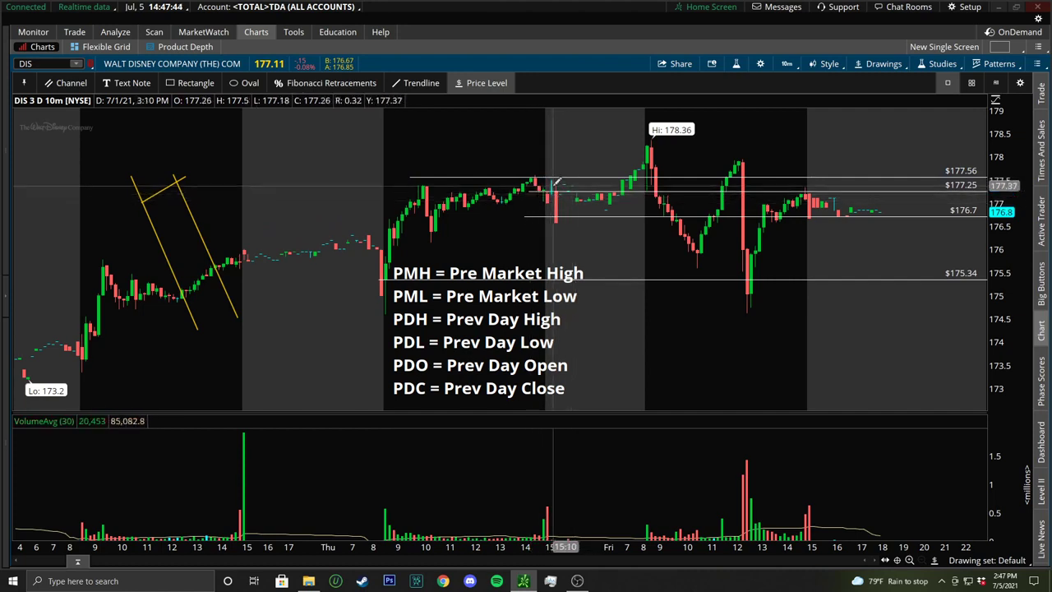
# - Highlight with ovals Thursday's closing and opening candles and Friday's early drop through the $177.25 and $176.7 levels
pyautogui.press('o')
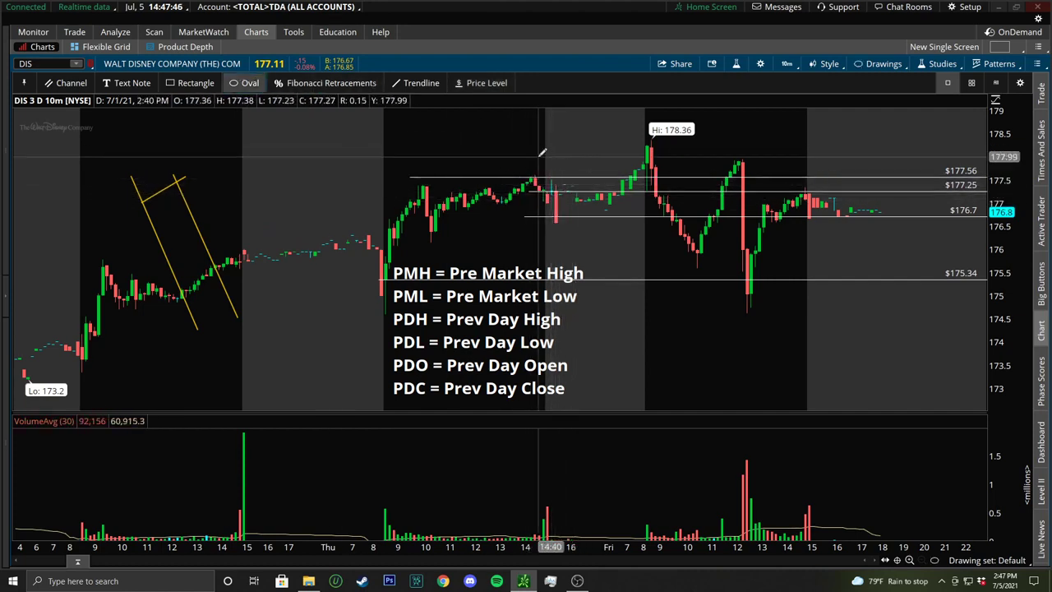
pyautogui.click(540, 191)
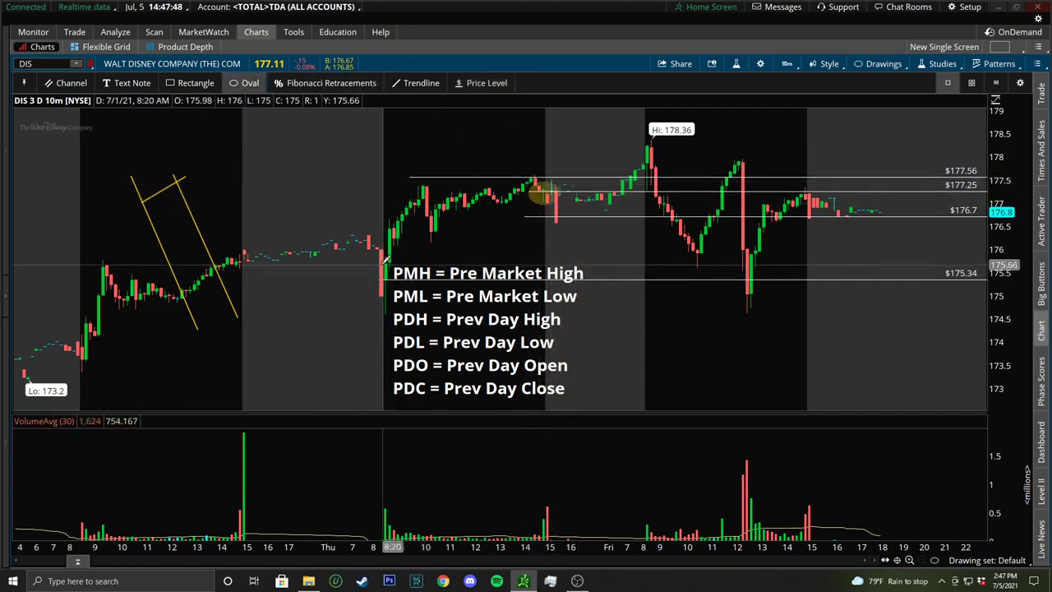
pyautogui.click(396, 289)
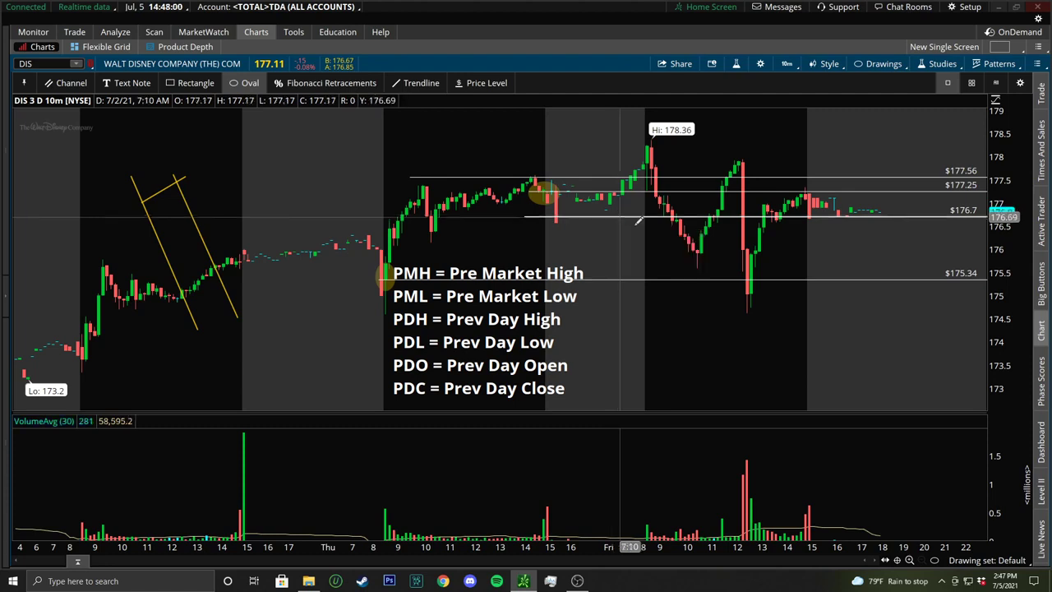
pyautogui.moveTo(647, 194)
pyautogui.mouseDown()
pyautogui.moveTo(672, 197)
pyautogui.moveTo(683, 221)
pyautogui.mouseUp()
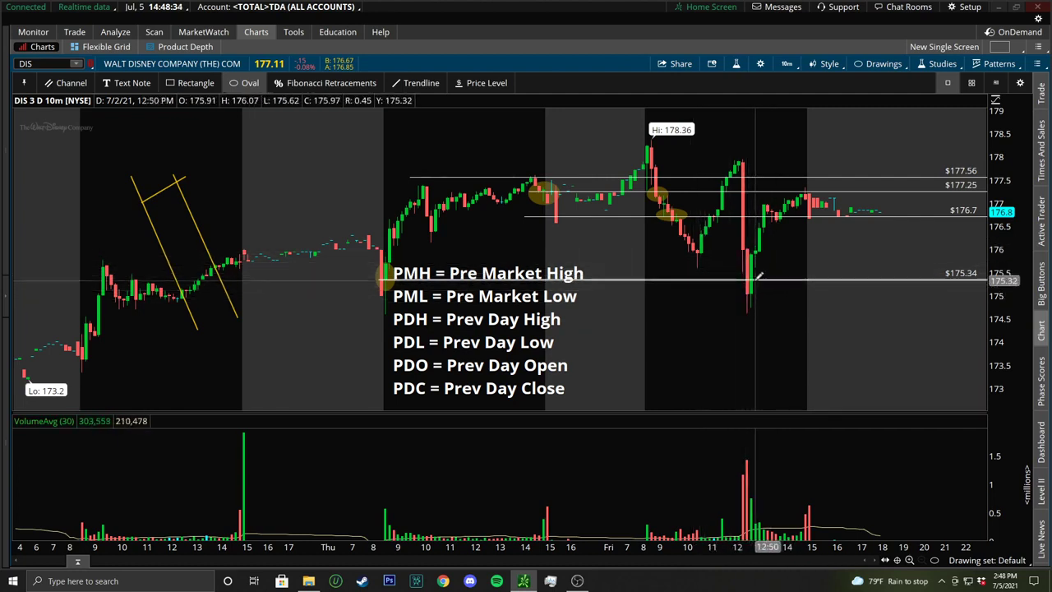
# - Set the NVDA chart to the one-year daily timeframe
pyautogui.click(493, 85)
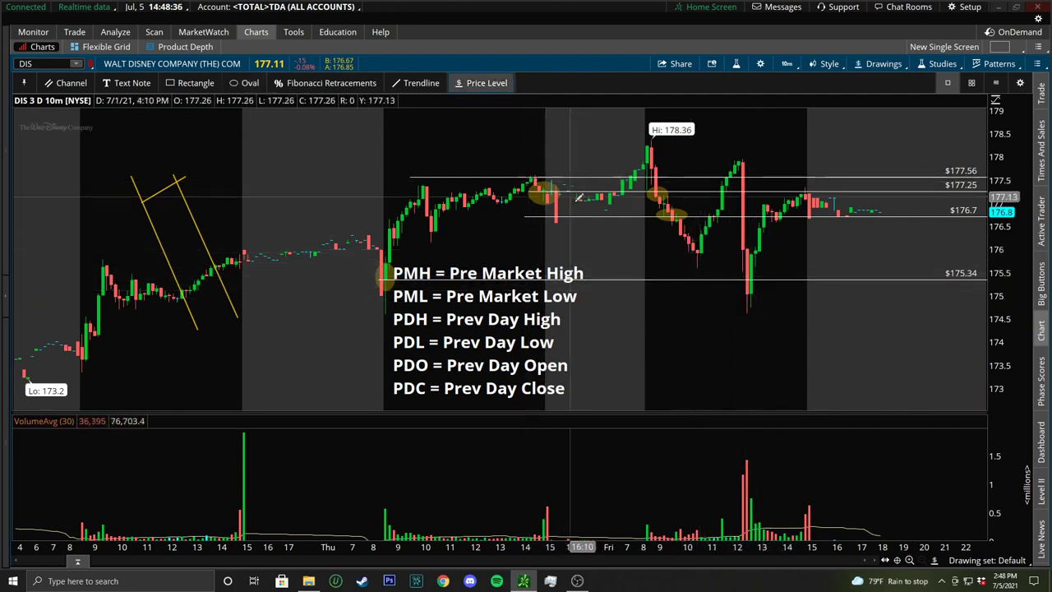
pyautogui.click(678, 249)
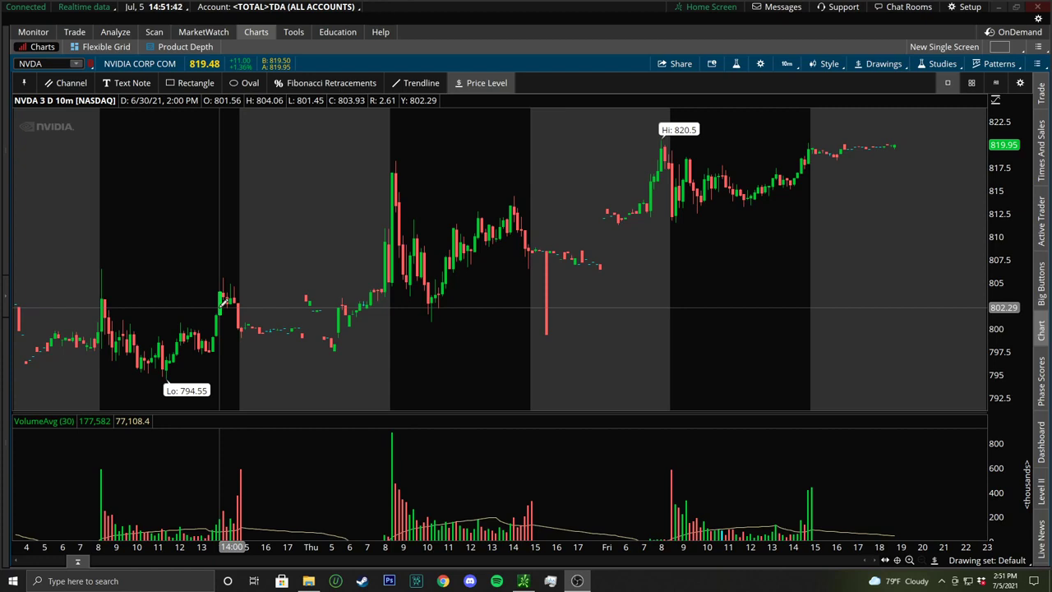
pyautogui.click(789, 64)
pyautogui.click(749, 255)
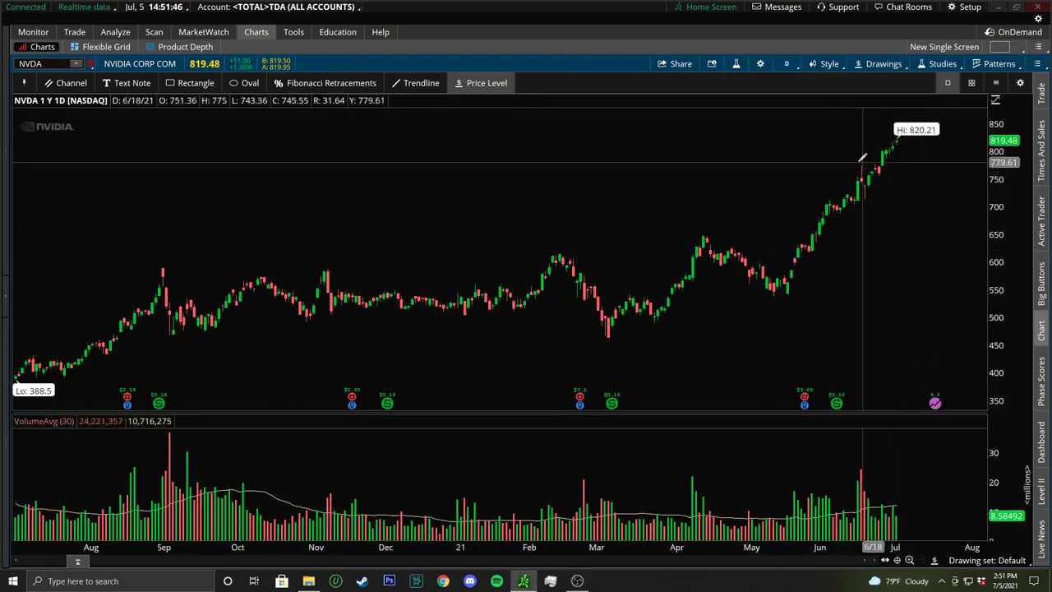
# - Place price levels at $645.32, $675.07 and $699.26 on the daily NVDA chart, starting from the April high
pyautogui.scroll(3, 726, 156)
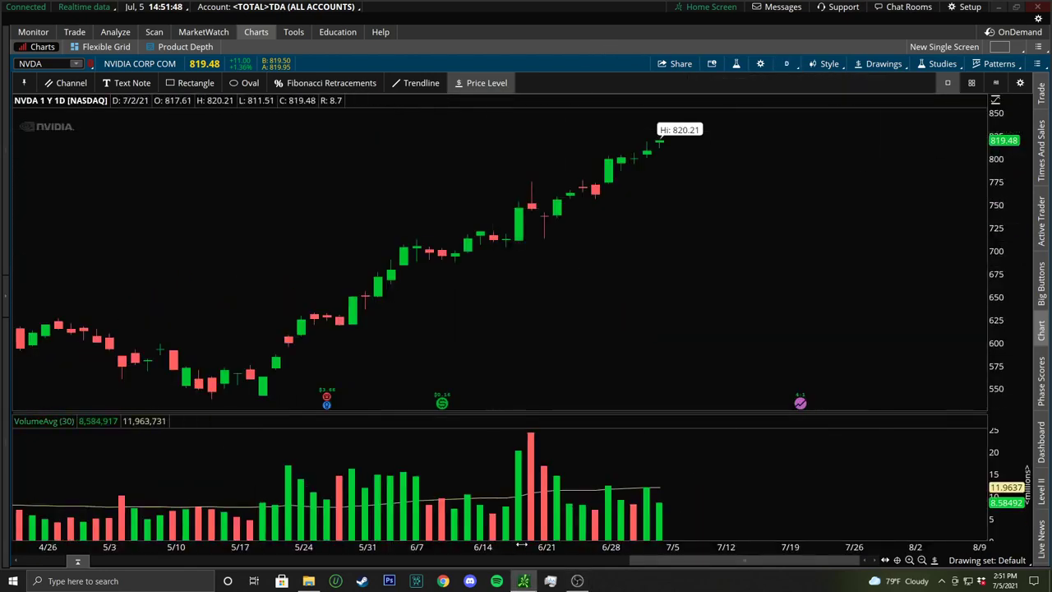
pyautogui.scroll(-3, 684, 525)
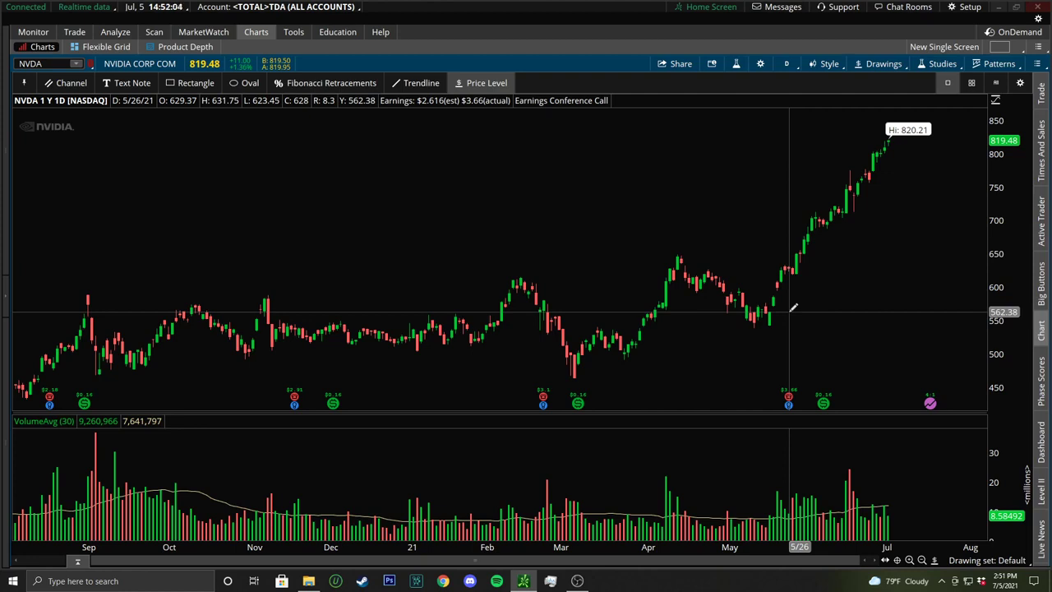
pyautogui.click(621, 256)
pyautogui.scroll(5, 616, 251)
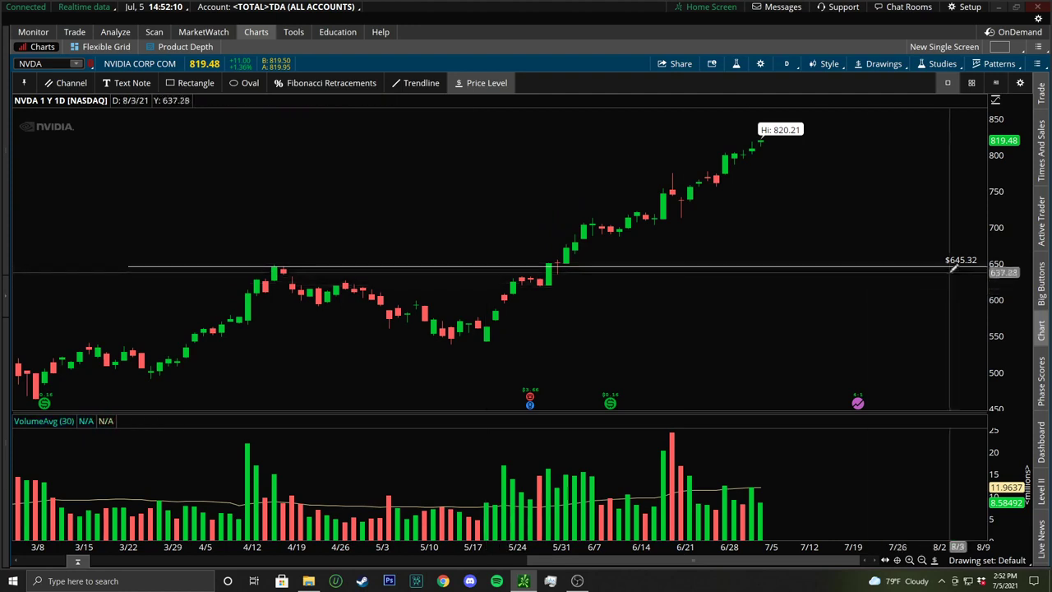
pyautogui.click(216, 245)
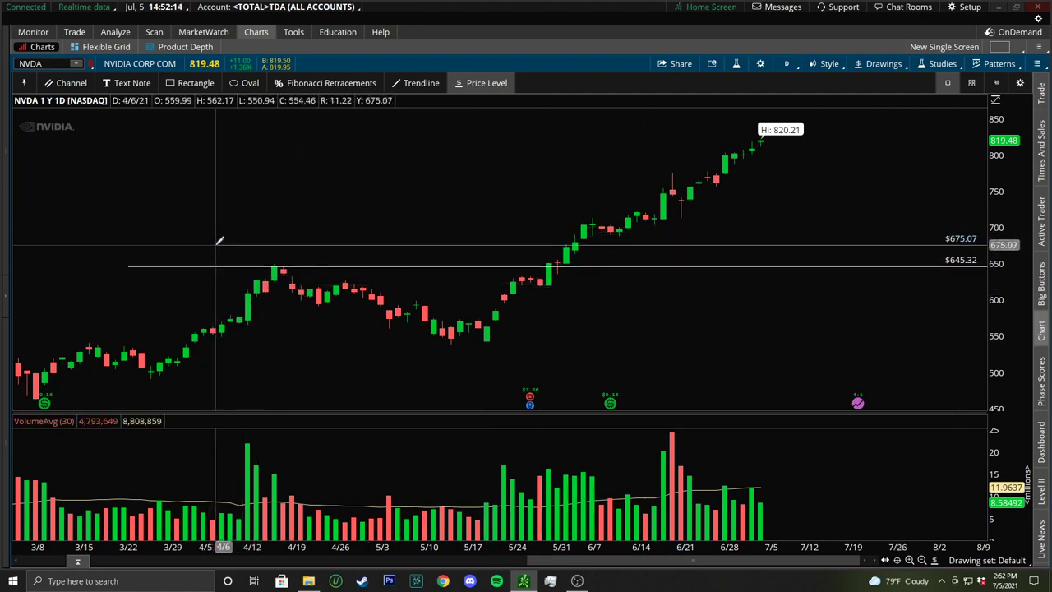
pyautogui.click(198, 228)
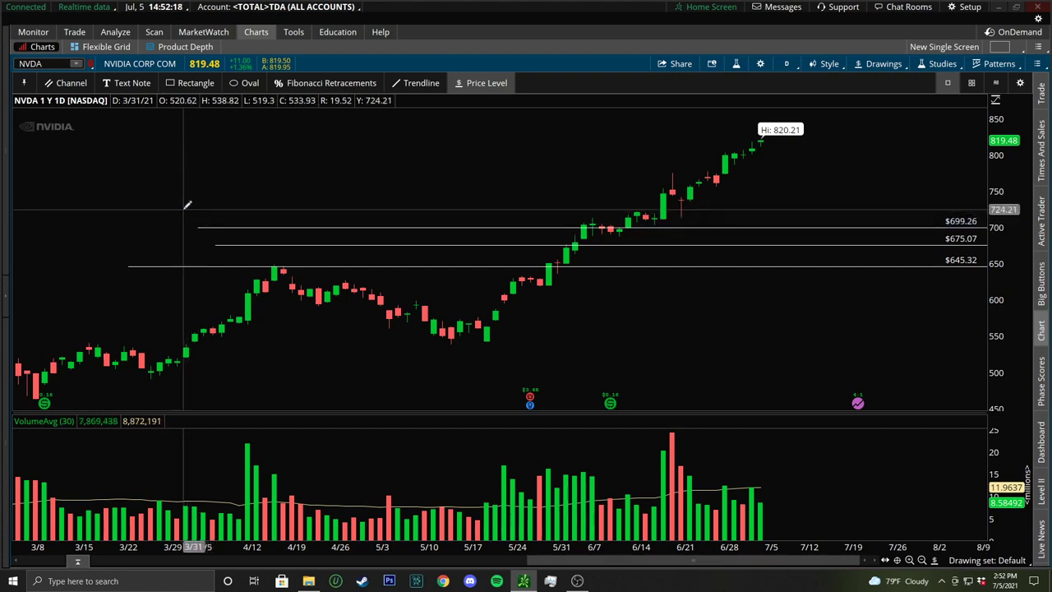
# - Place further NVDA price levels at $726.48, $749.91, $775.61 and $799.8
pyautogui.click(184, 203)
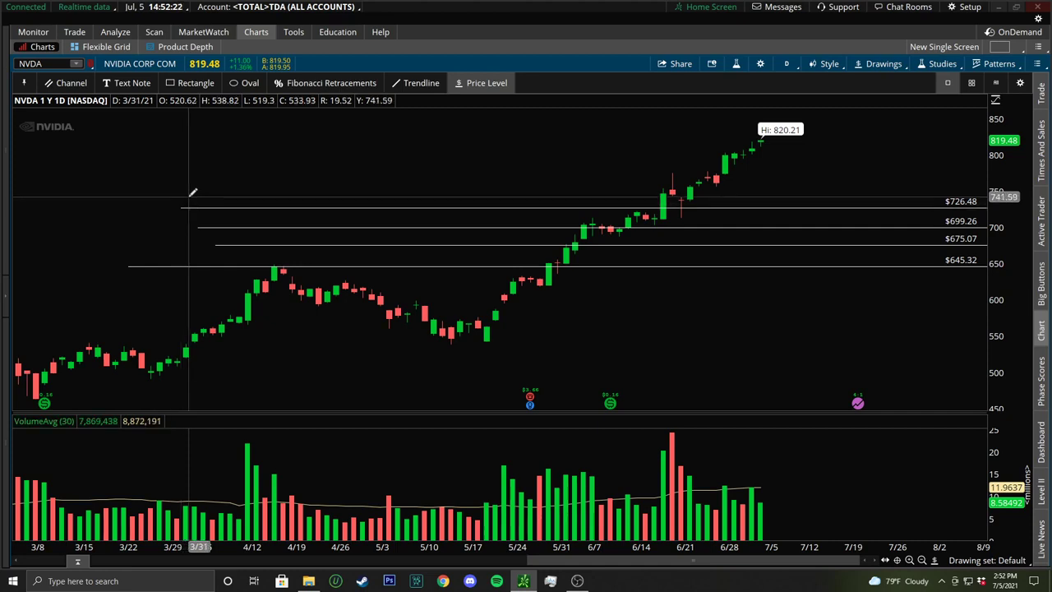
pyautogui.click(192, 191)
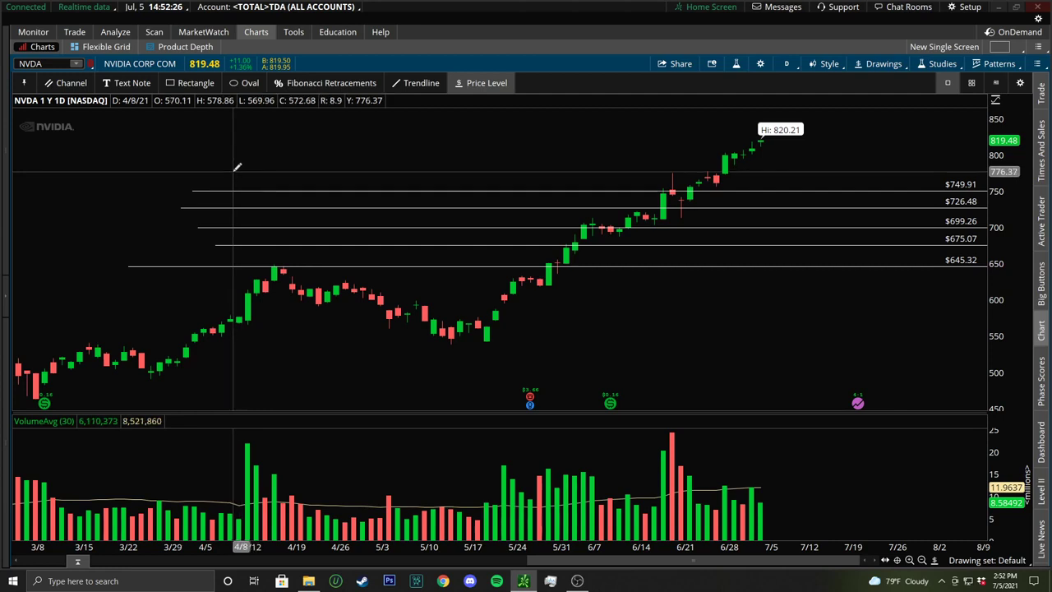
pyautogui.click(226, 172)
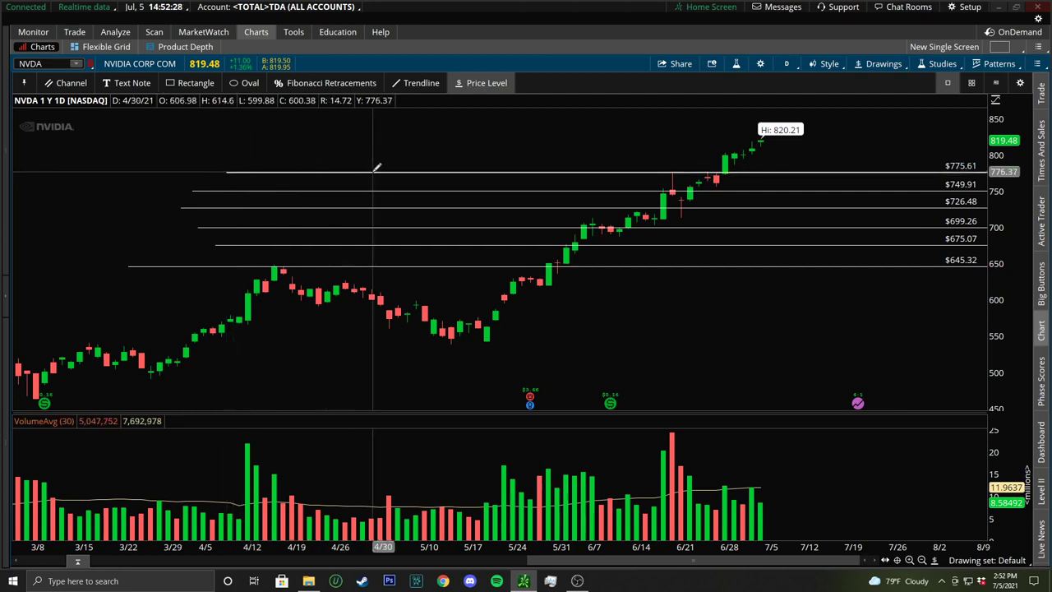
pyautogui.click(347, 153)
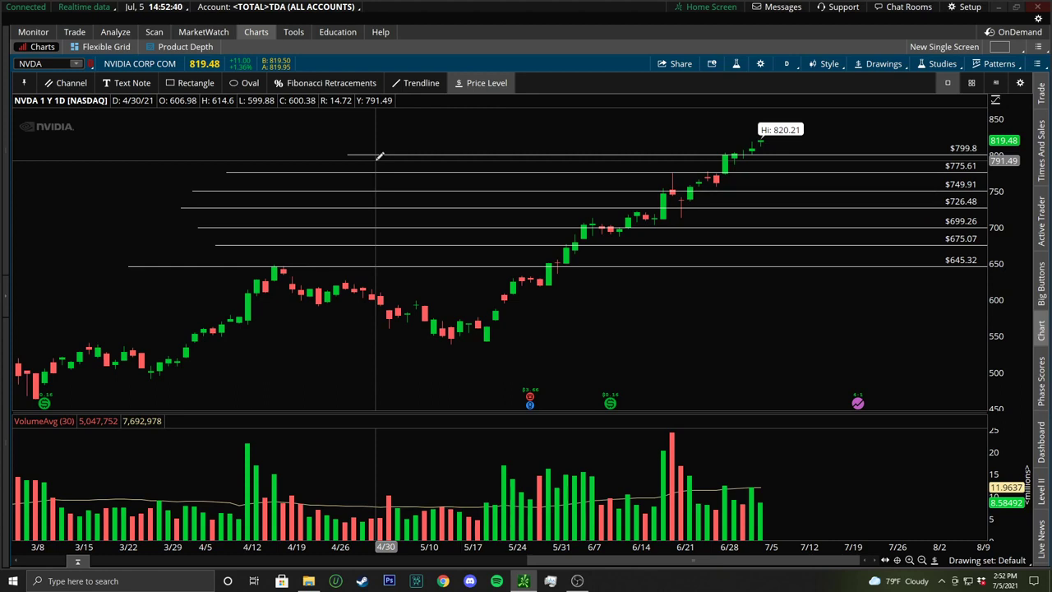
# - Draw an ascending trendline beneath the NVDA candles from about $540 on 5/20 to beyond the latest candle
pyautogui.moveTo(463, 271); pyautogui.dragTo(982, 271)
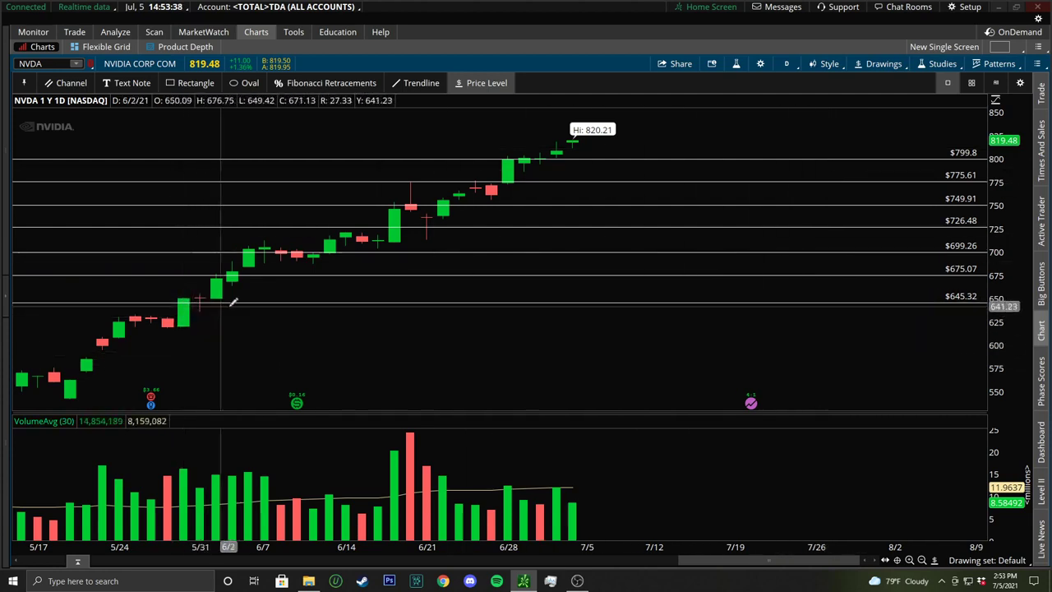
pyautogui.click(416, 83)
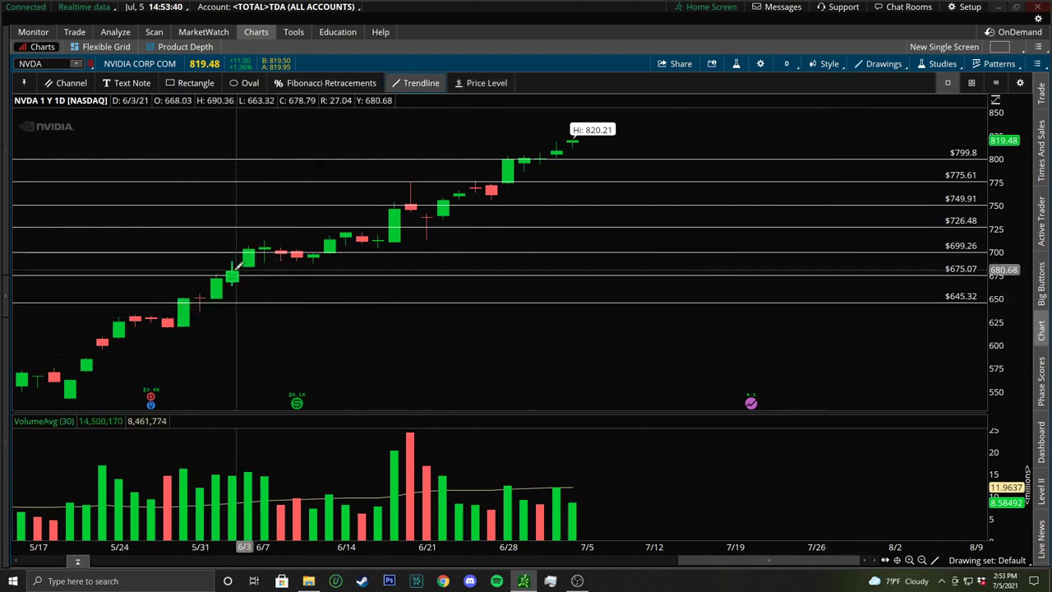
pyautogui.click(80, 398)
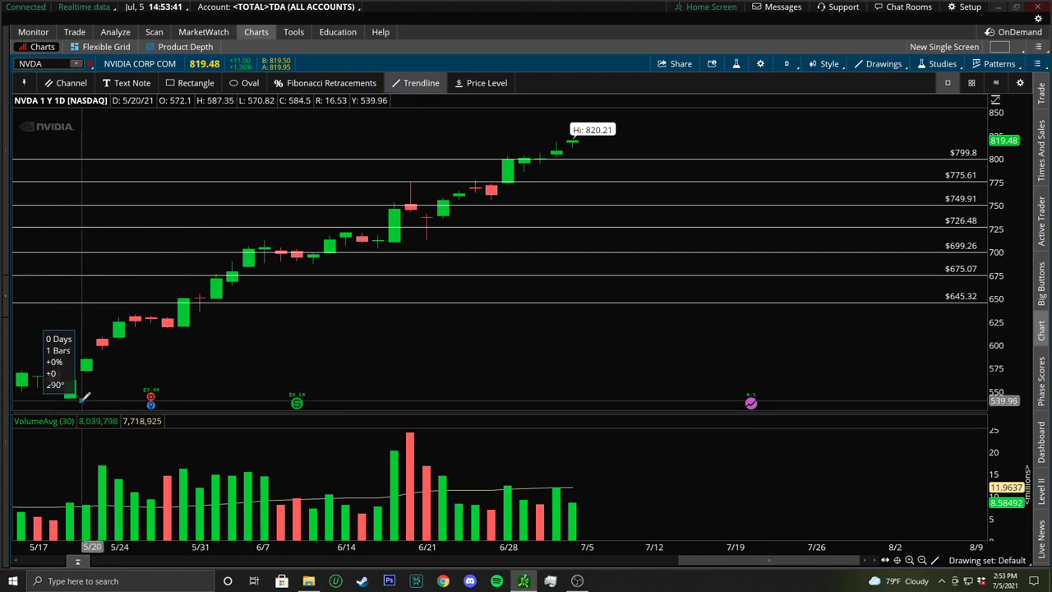
pyautogui.click(679, 129)
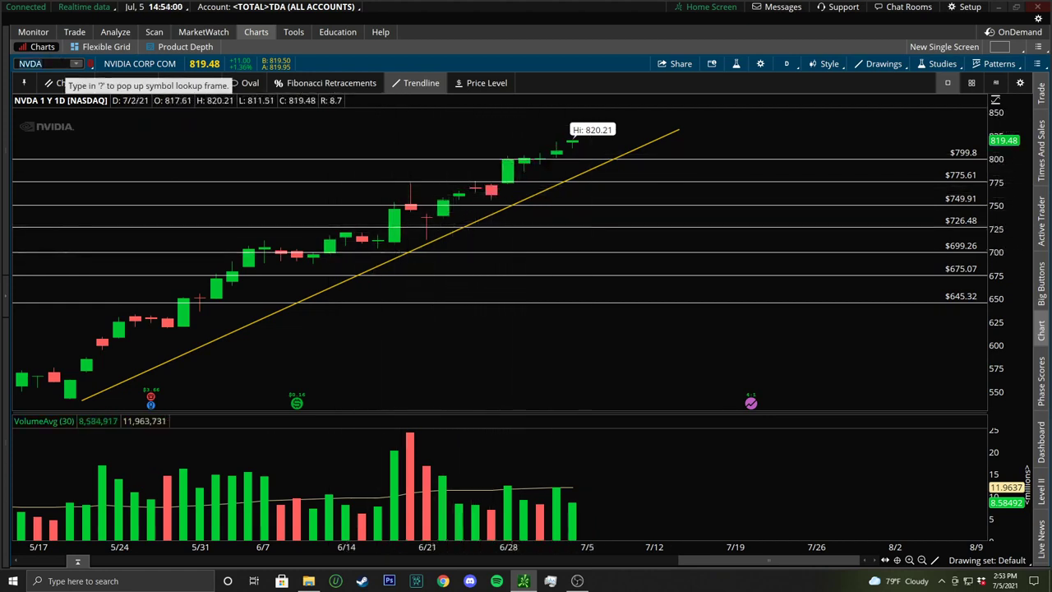
# - Load the TSLA chart and delete its existing $900.4 price level
pyautogui.write('SLA')
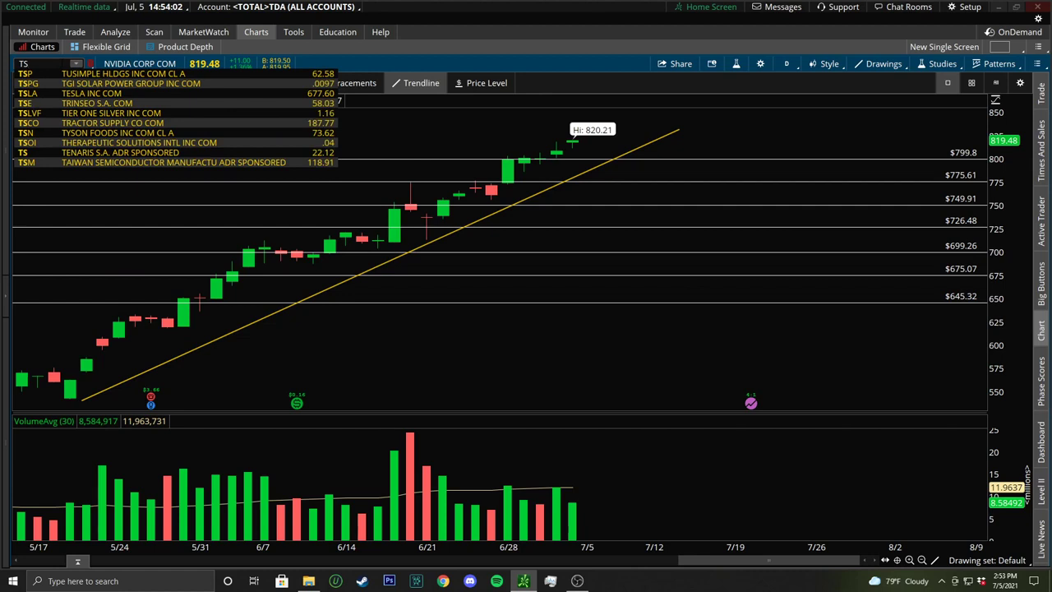
pyautogui.press('Return')
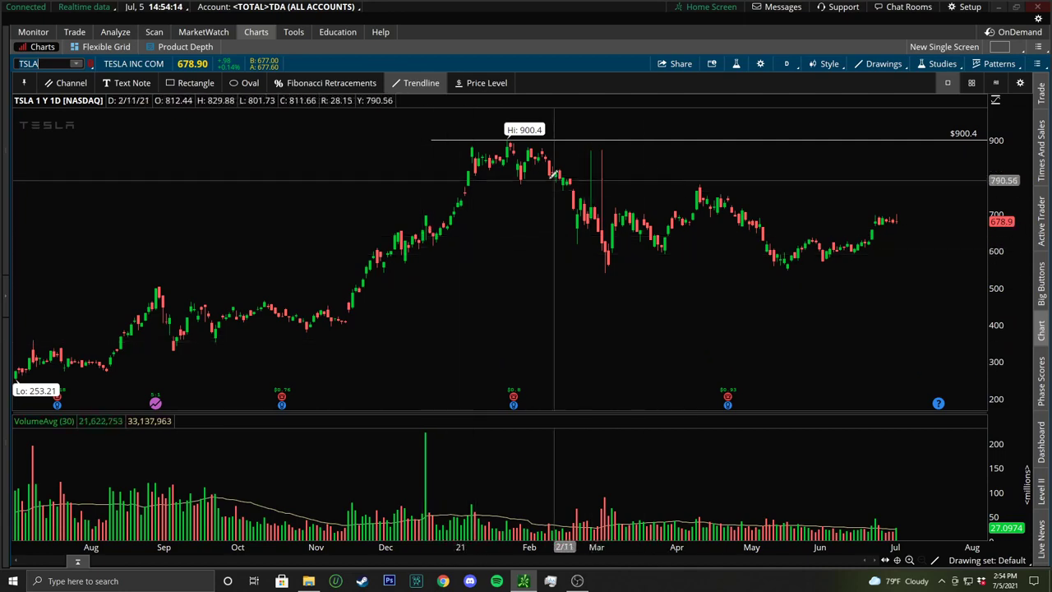
pyautogui.scroll(3, 616, 169)
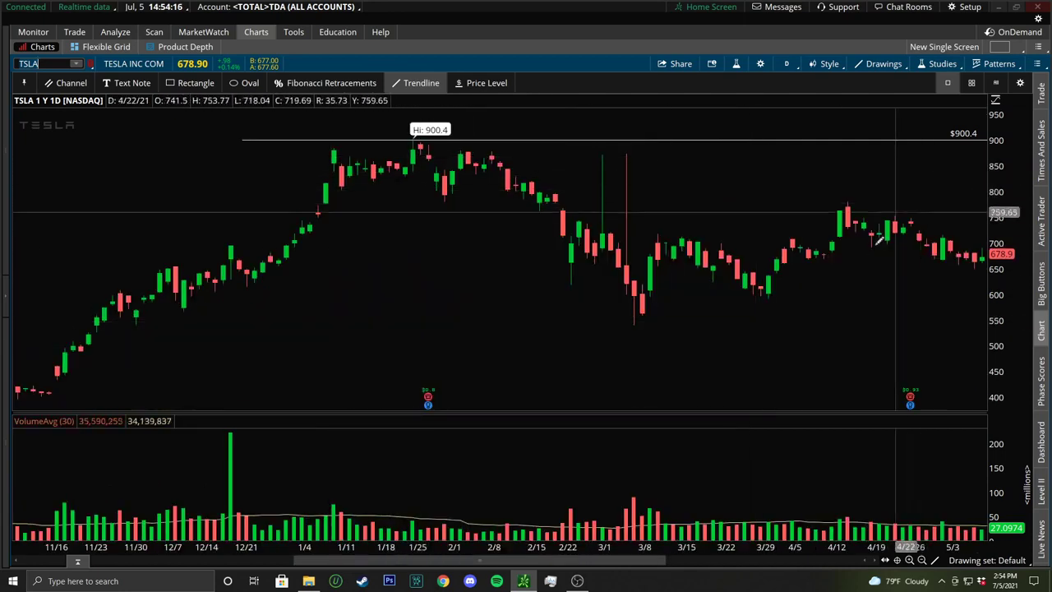
pyautogui.moveTo(481, 560); pyautogui.dragTo(408, 564)
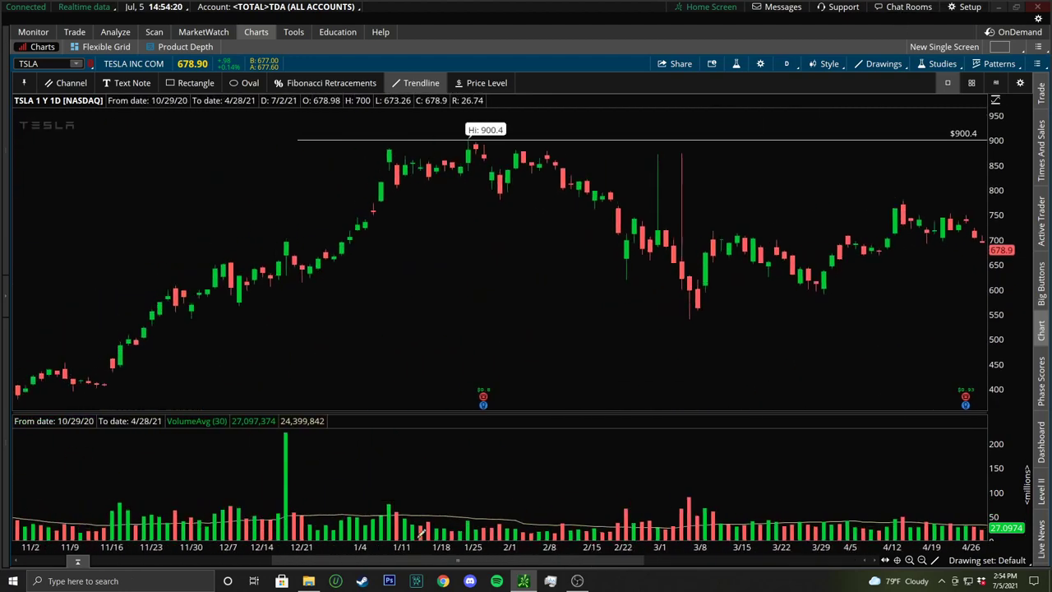
pyautogui.rightClick(376, 141)
pyautogui.click(409, 212)
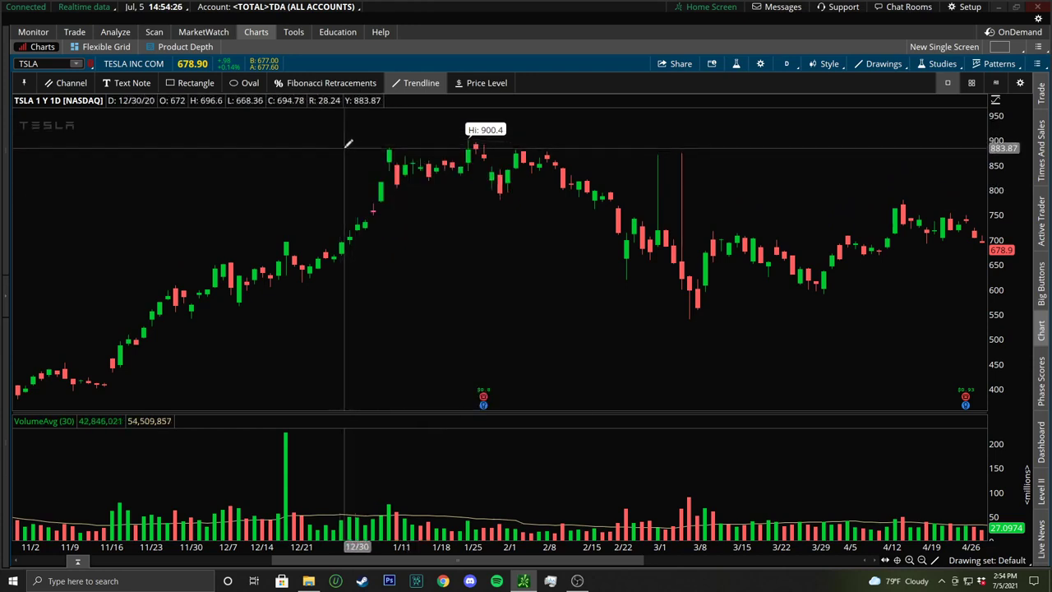
pyautogui.click(352, 146)
pyautogui.scroll(-3, 353, 146)
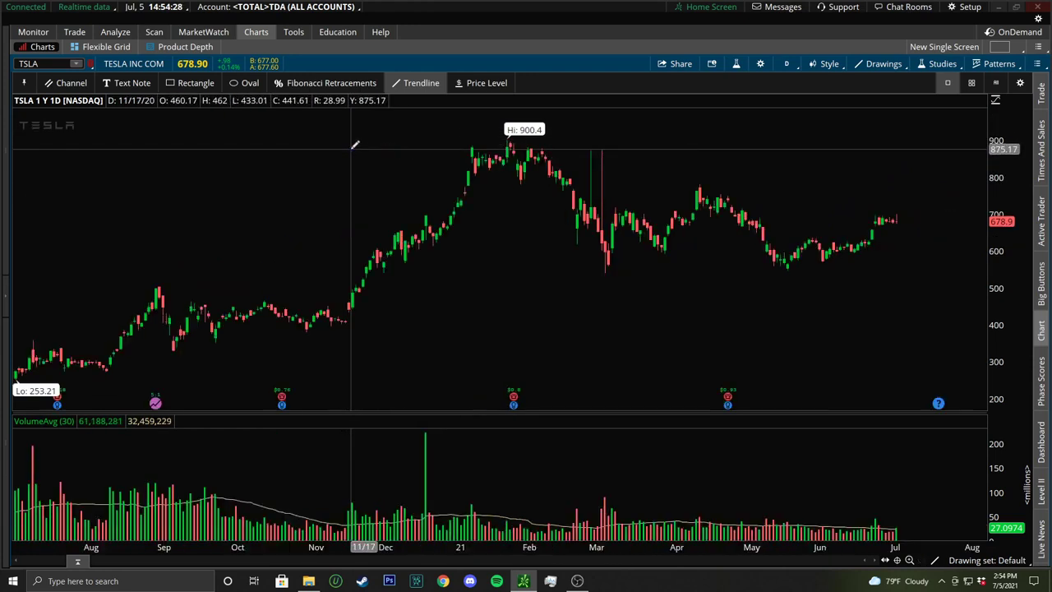
# - Place price levels at $880.56 and $900.4 on the daily TSLA chart, starting near the January highs
pyautogui.scroll(3, 329, 147)
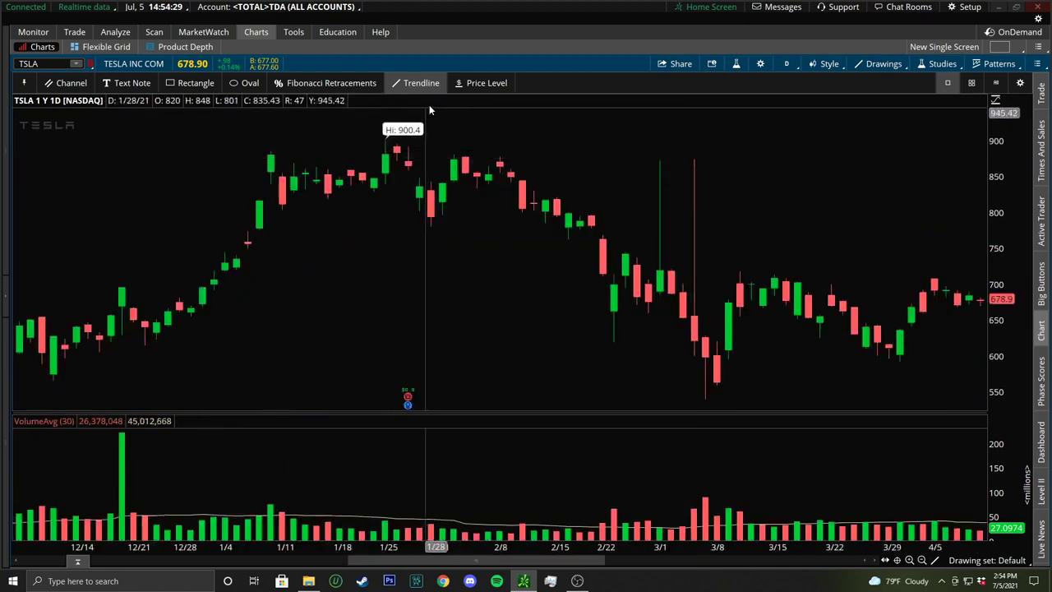
pyautogui.click(264, 152)
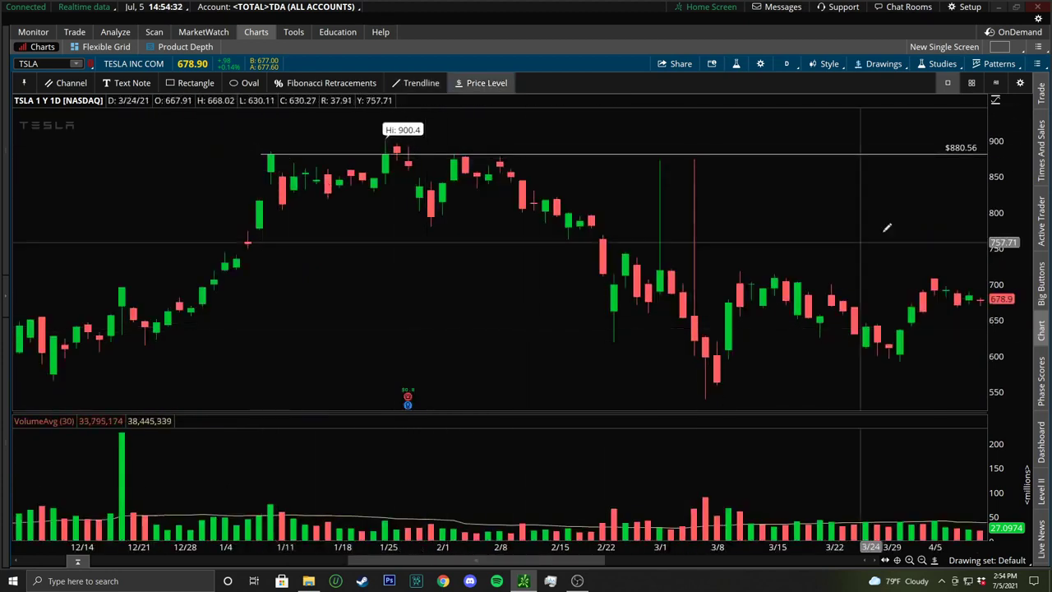
pyautogui.click(357, 140)
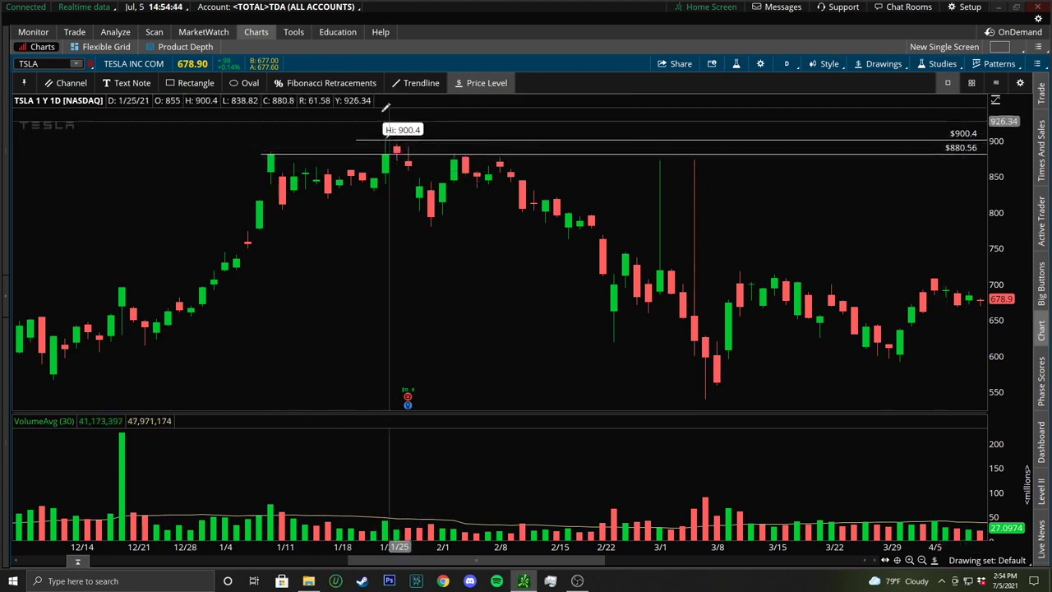
# - Draw short ascending trendlines crossing the $880.56 level near the end of March and the $900.4 level in early February
pyautogui.click(417, 83)
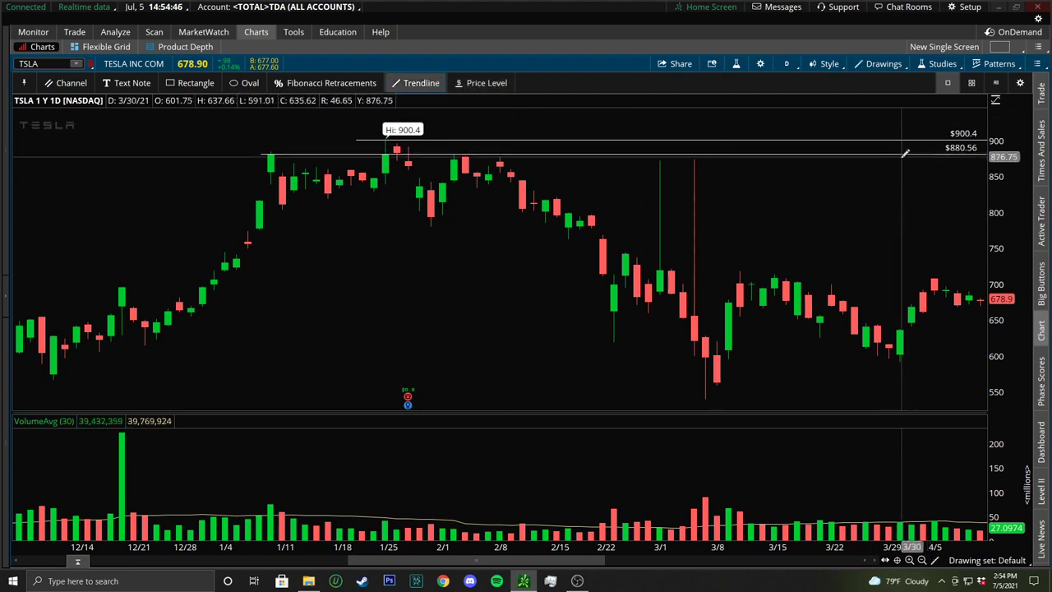
pyautogui.click(900, 162)
pyautogui.click(914, 148)
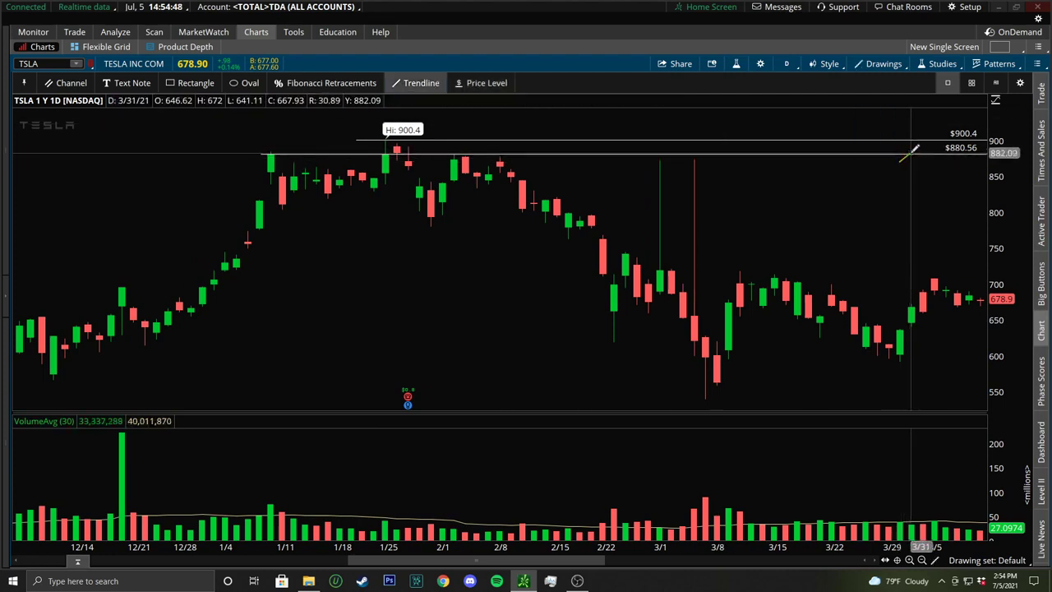
pyautogui.click(477, 142)
pyautogui.click(484, 134)
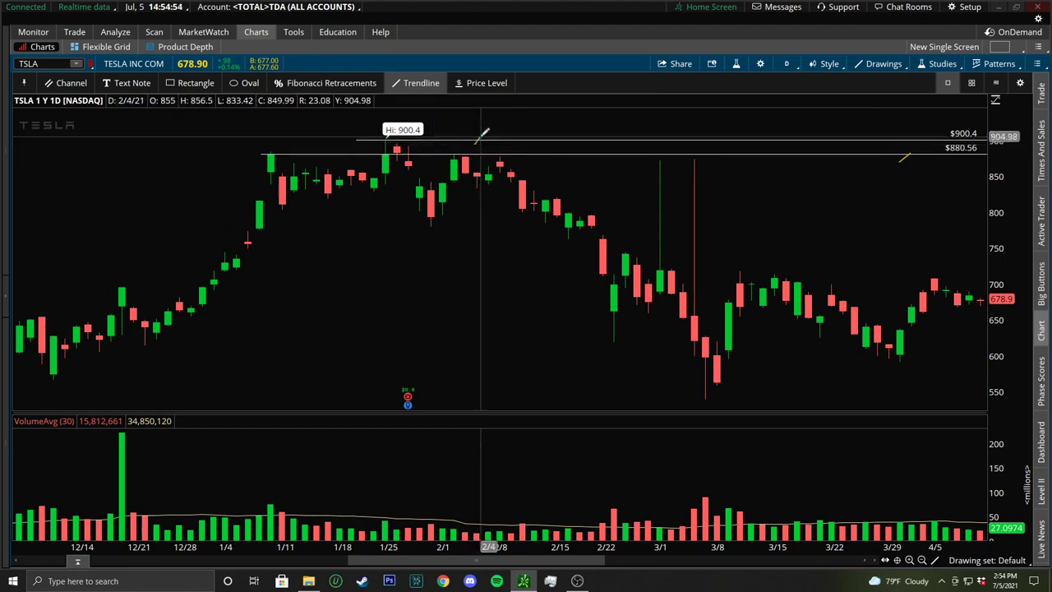
# - Place further TSLA price levels above the high at $925.77, $950.96, $976.15 and $1001.33
pyautogui.moveTo(999, 222); pyautogui.dragTo(998, 279)
pyautogui.click(504, 83)
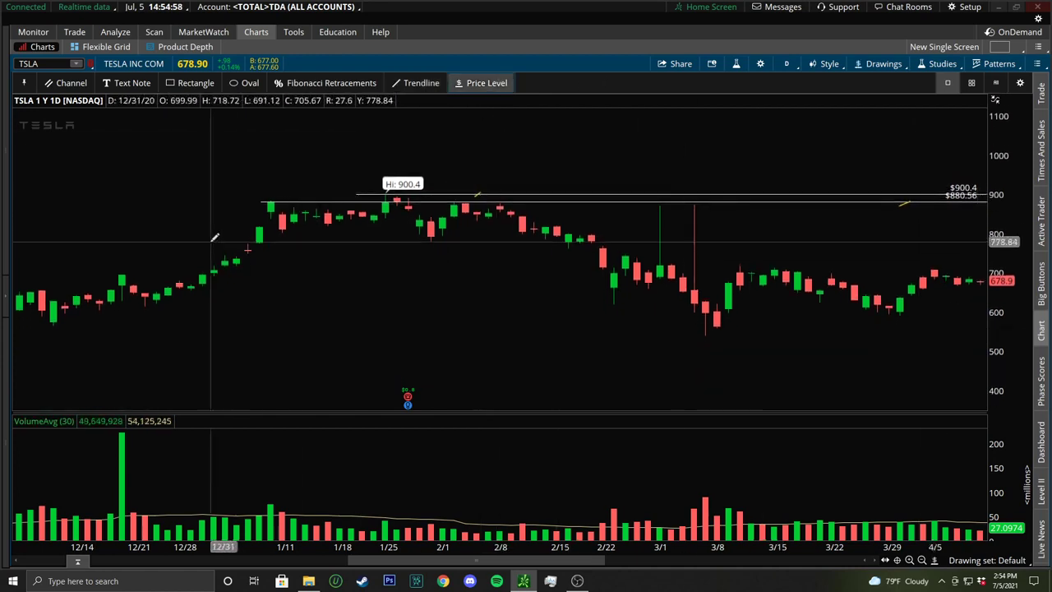
pyautogui.click(233, 178)
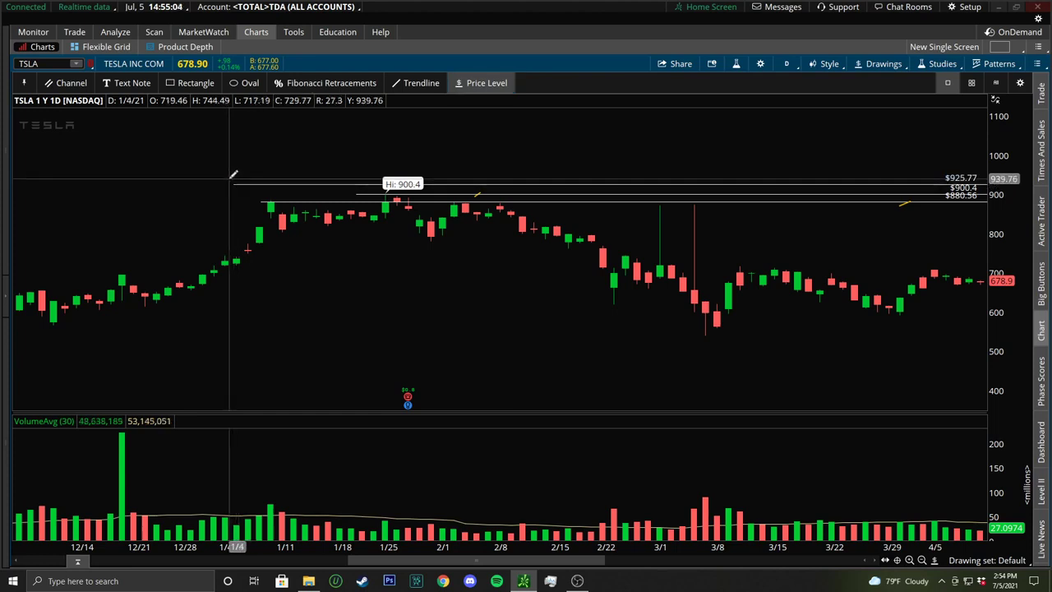
pyautogui.click(225, 174)
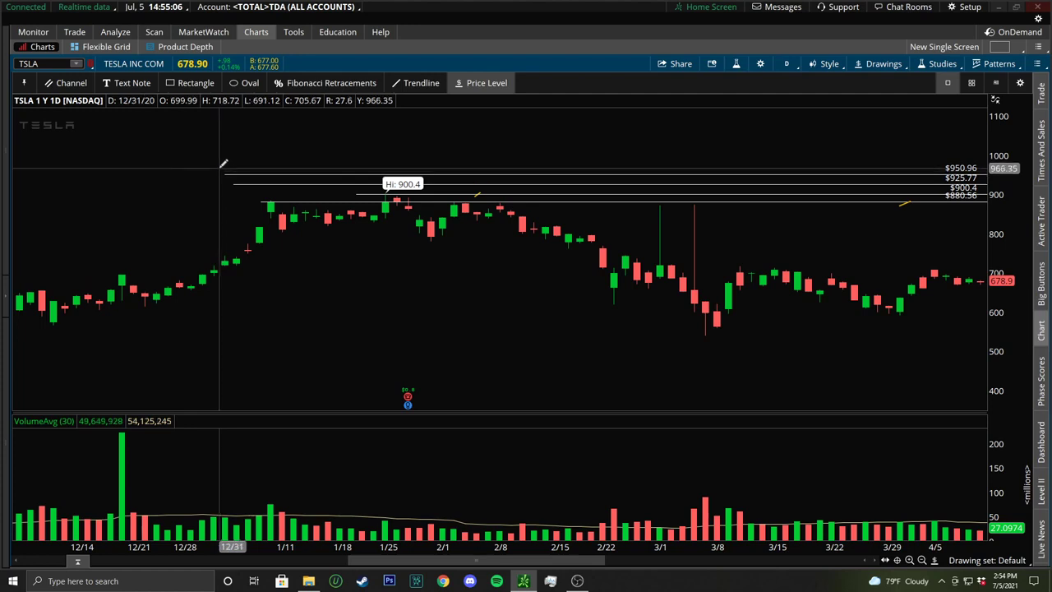
pyautogui.click(216, 164)
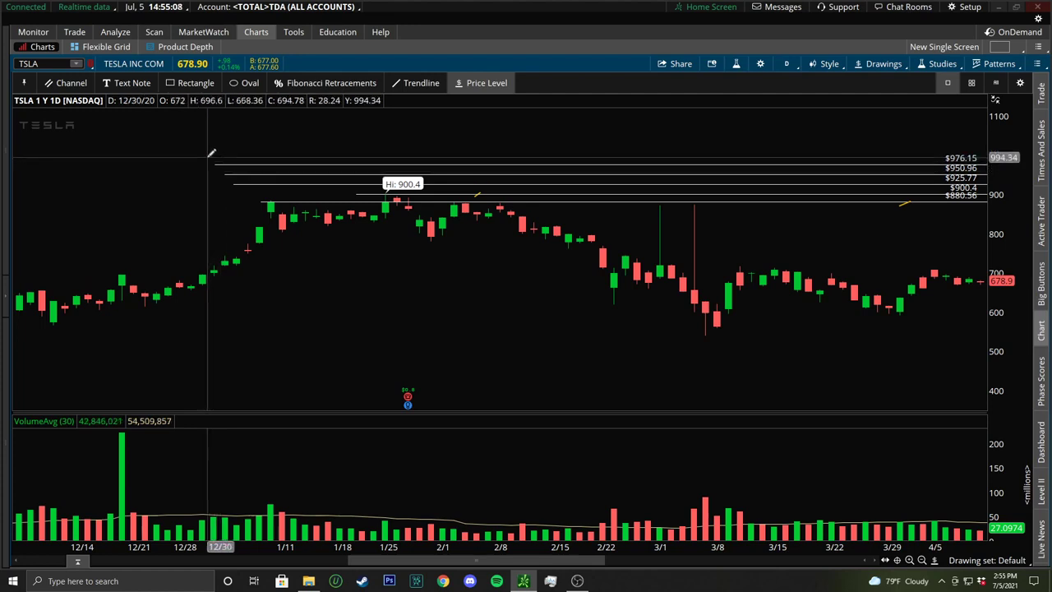
pyautogui.click(204, 154)
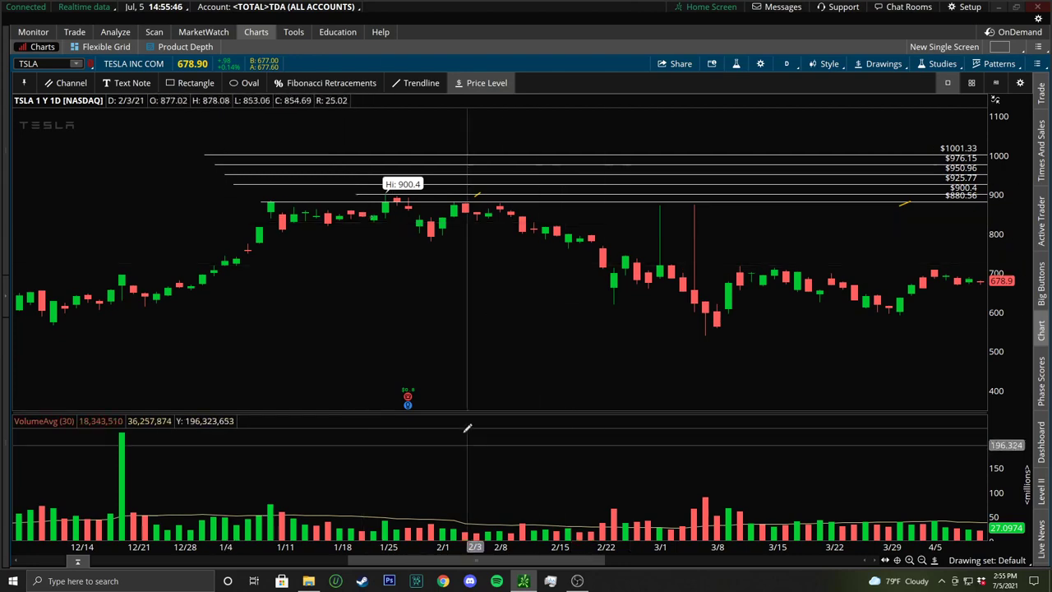
# - Load the AMZN chart and clear its existing drawing set
pyautogui.moveTo(573, 562); pyautogui.dragTo(847, 574)
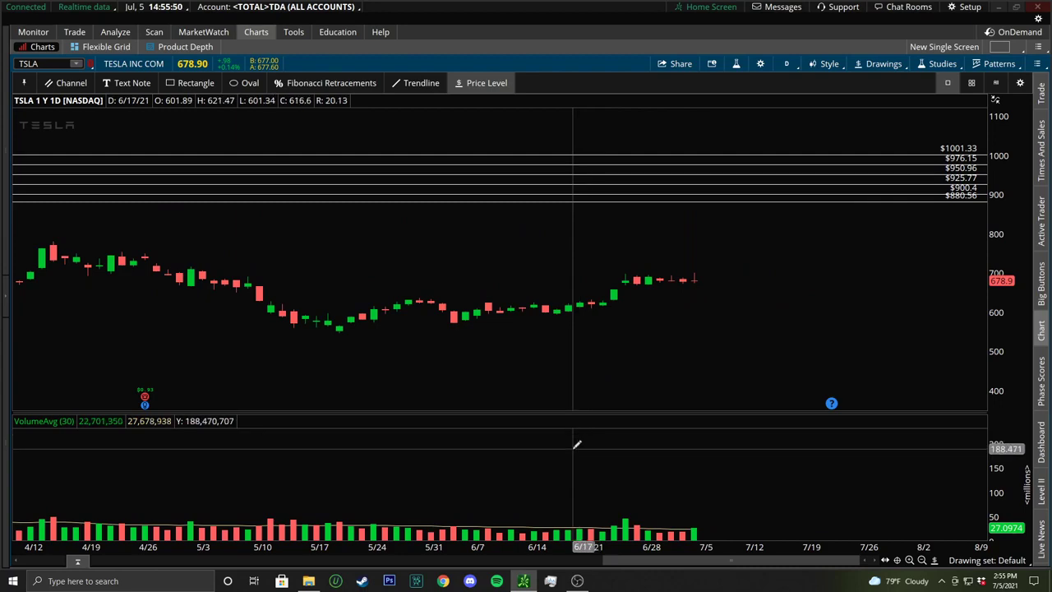
pyautogui.moveTo(577, 546); pyautogui.dragTo(850, 548)
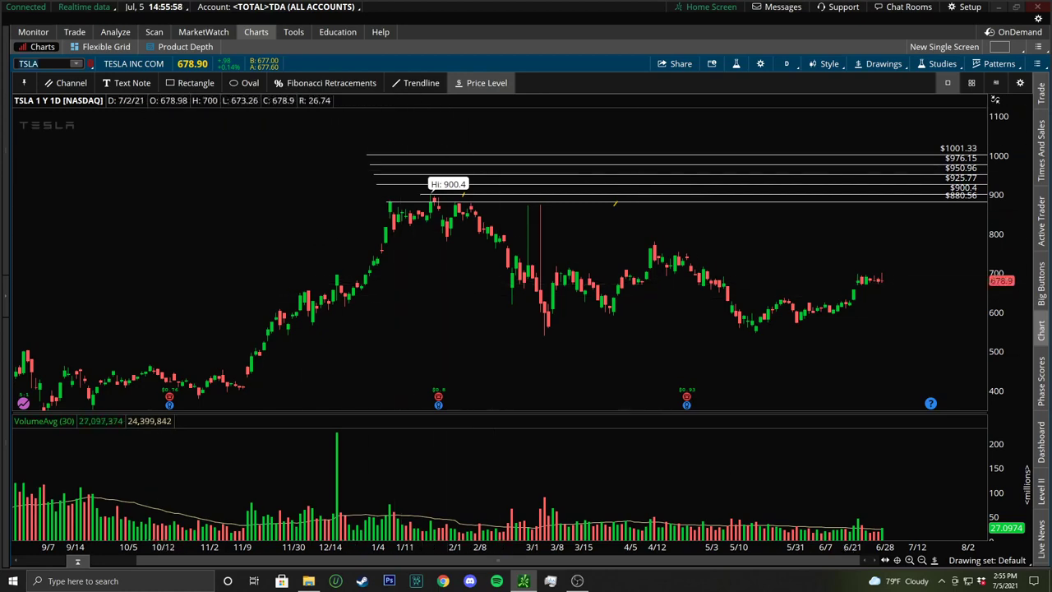
pyautogui.press('Return')
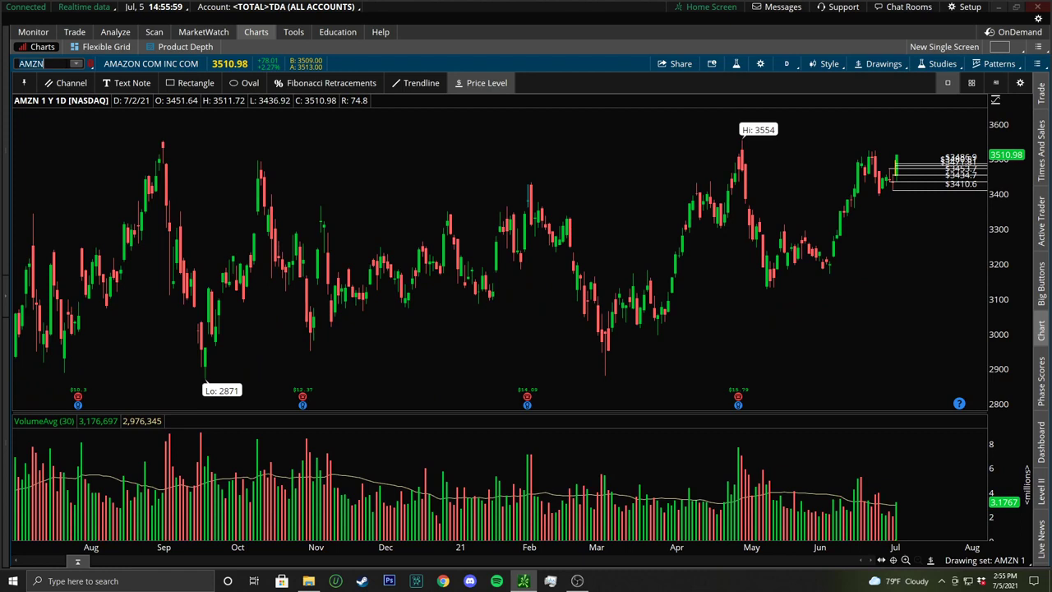
pyautogui.rightClick(607, 204)
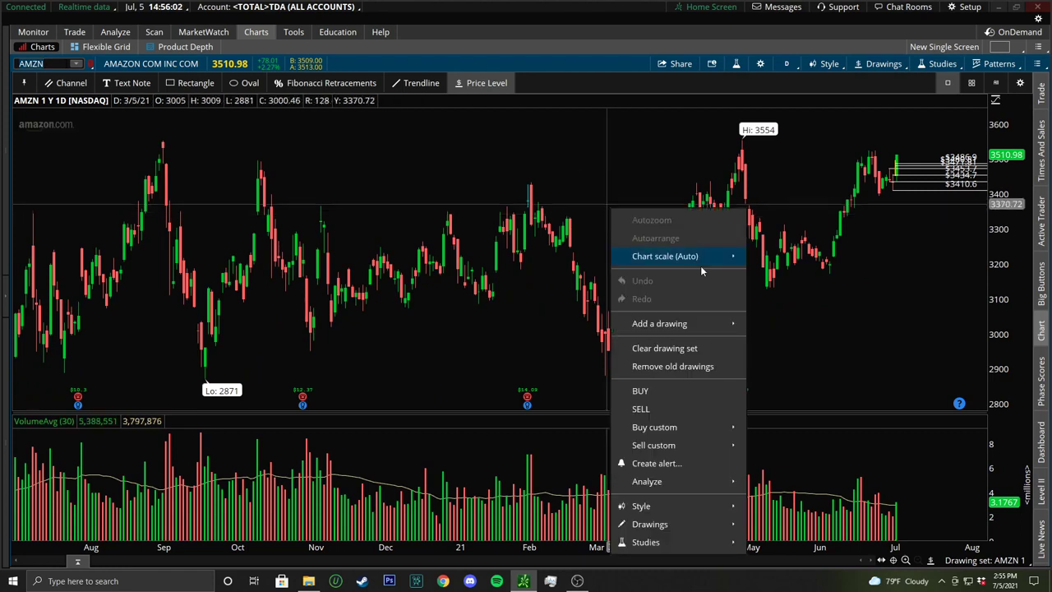
pyautogui.click(695, 347)
# - Display AMZN on the weekly Max : W time frame and place price levels at $3407.26 and $3468.4
pyautogui.click(573, 76)
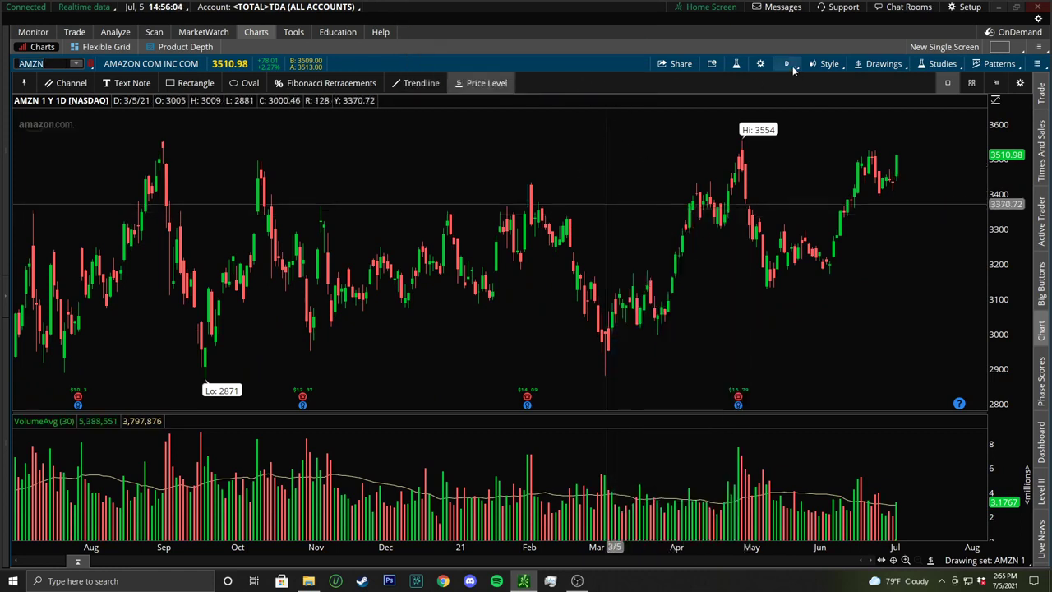
pyautogui.click(786, 63)
pyautogui.click(759, 309)
pyautogui.moveTo(871, 275); pyautogui.dragTo(966, 271)
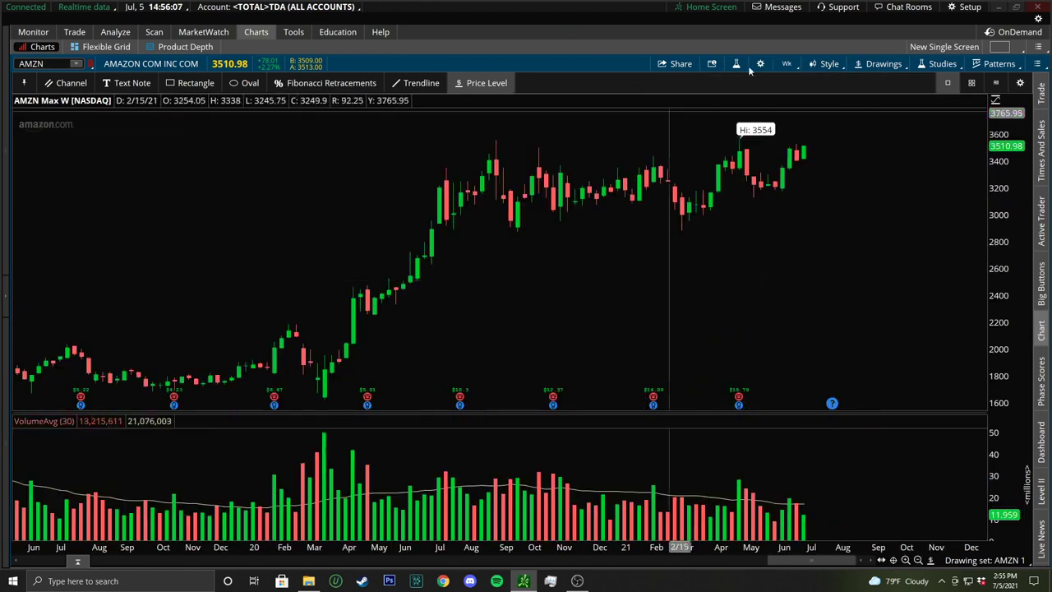
pyautogui.click(415, 156)
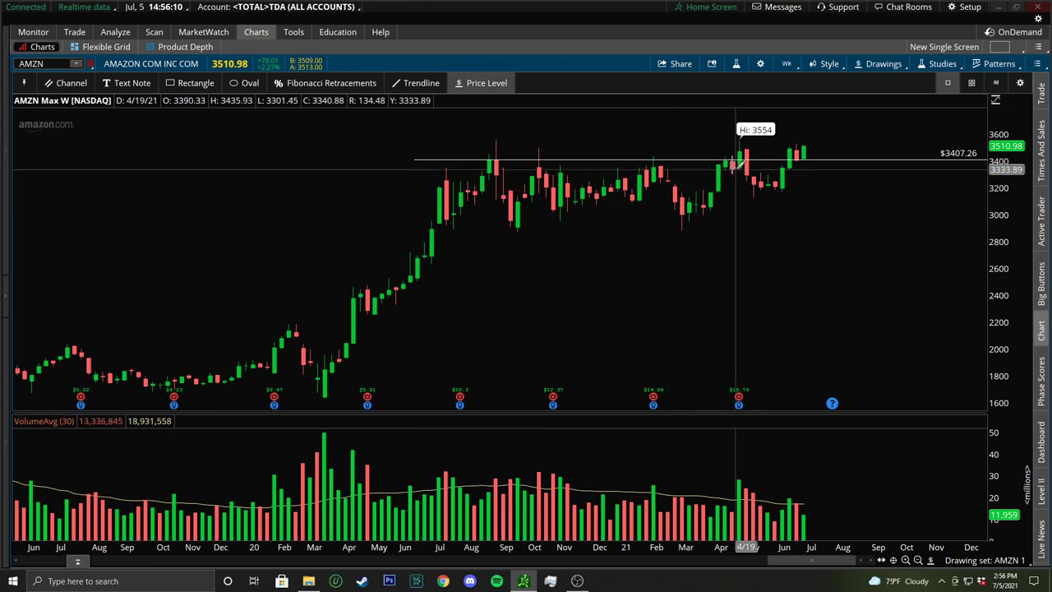
pyautogui.click(722, 148)
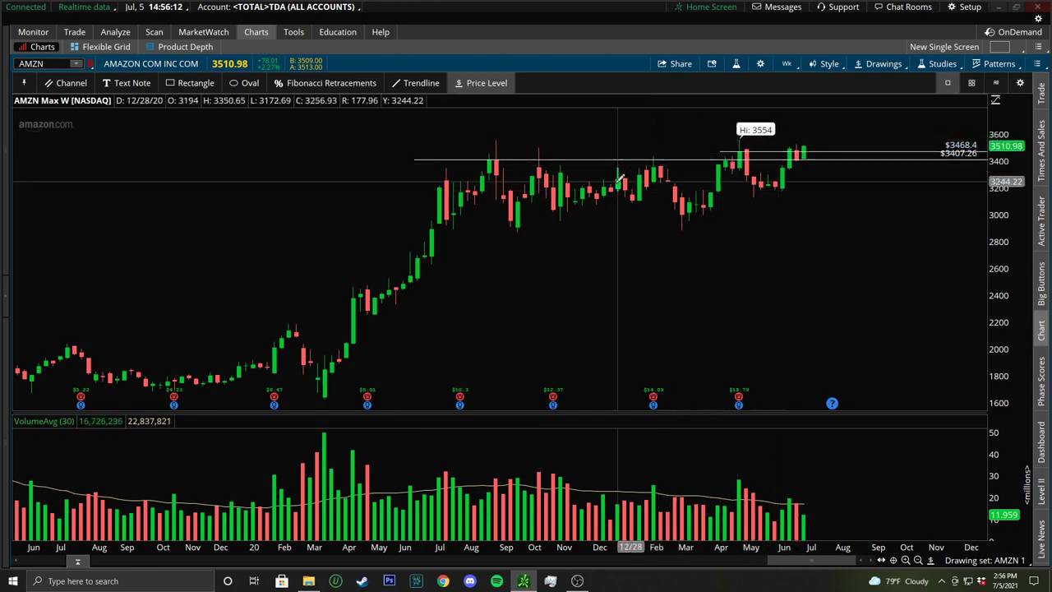
# - Display AMZN on the 6 M : 1D time frame and place price levels at $3505.5 and $3554
pyautogui.scroll(3, 530, 146)
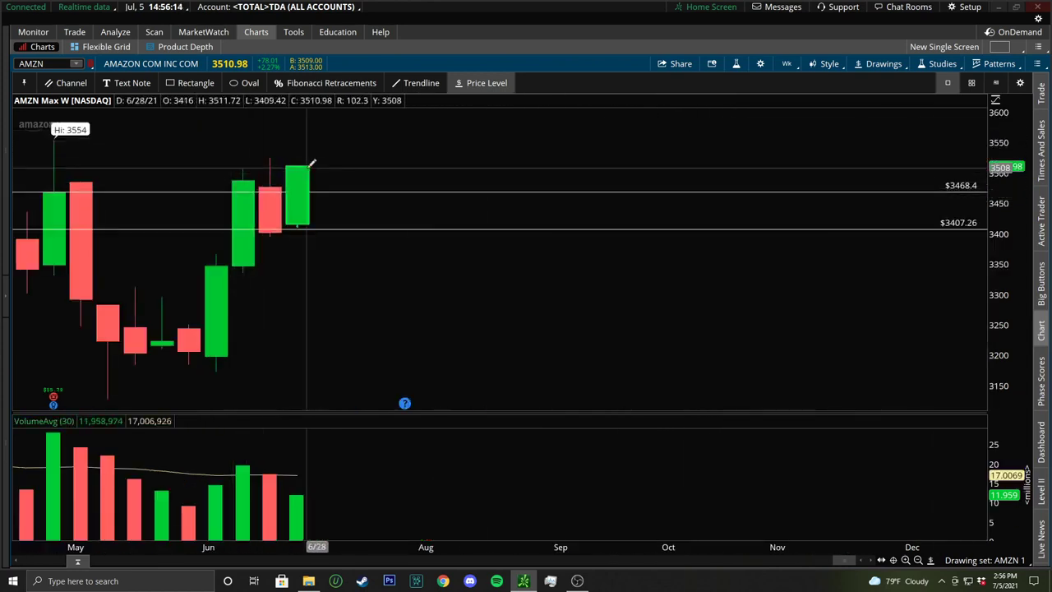
pyautogui.click(786, 63)
pyautogui.click(758, 254)
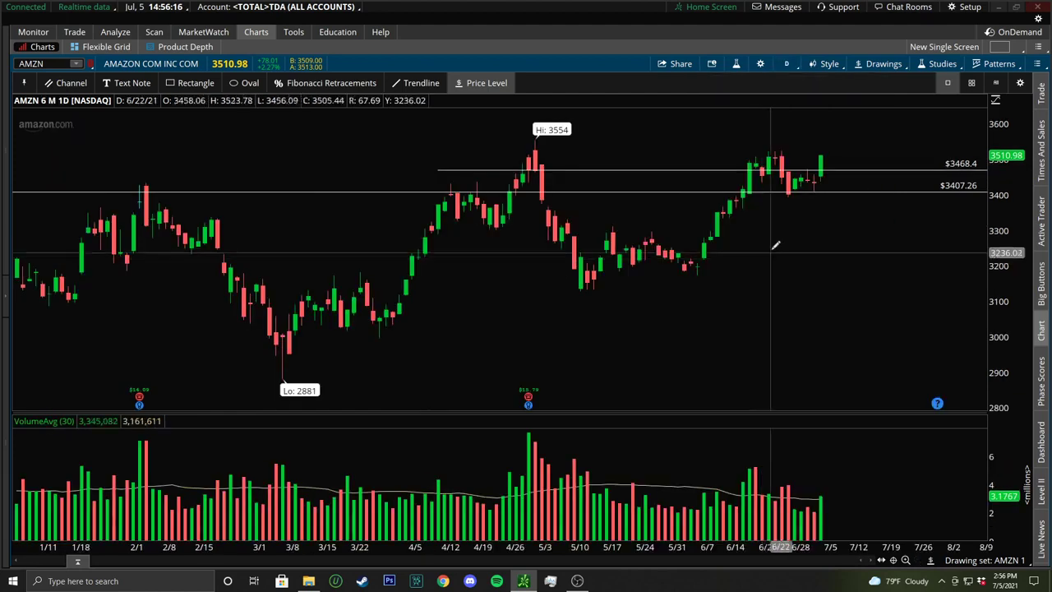
pyautogui.scroll(3, 698, 150)
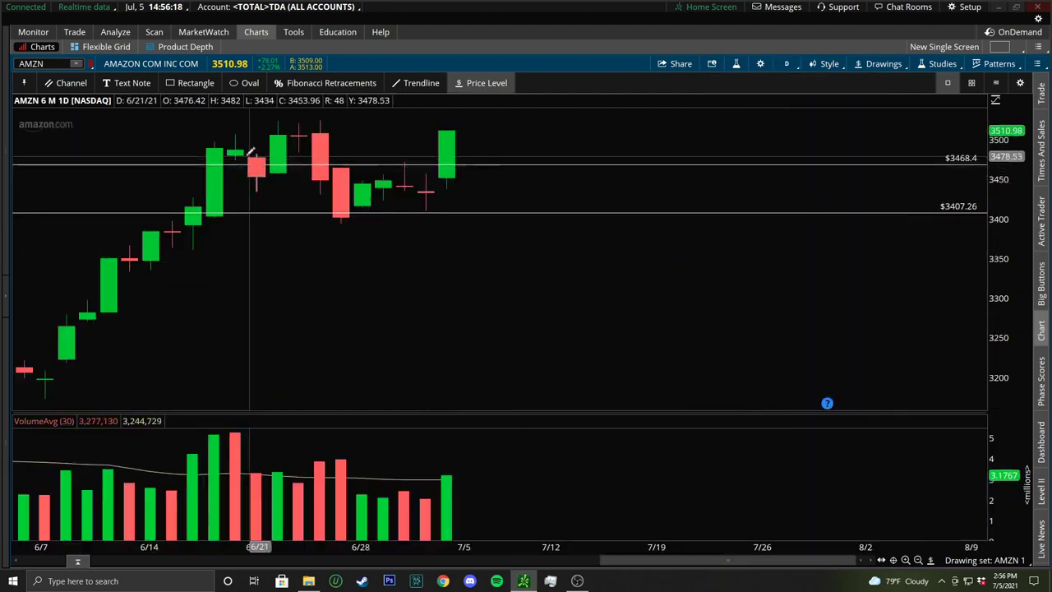
pyautogui.click(197, 131)
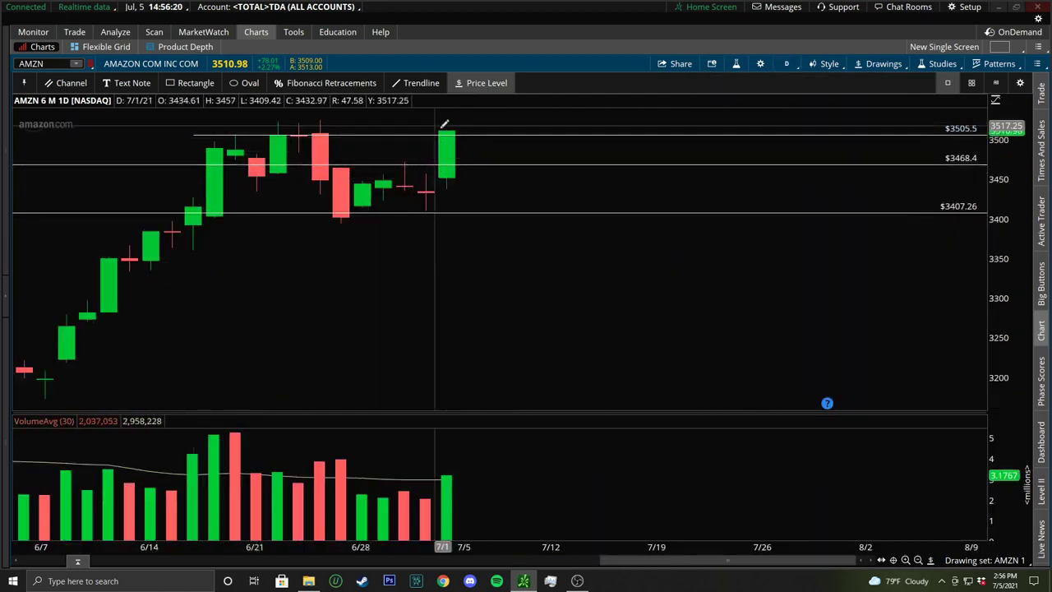
pyautogui.scroll(-3, 680, 164)
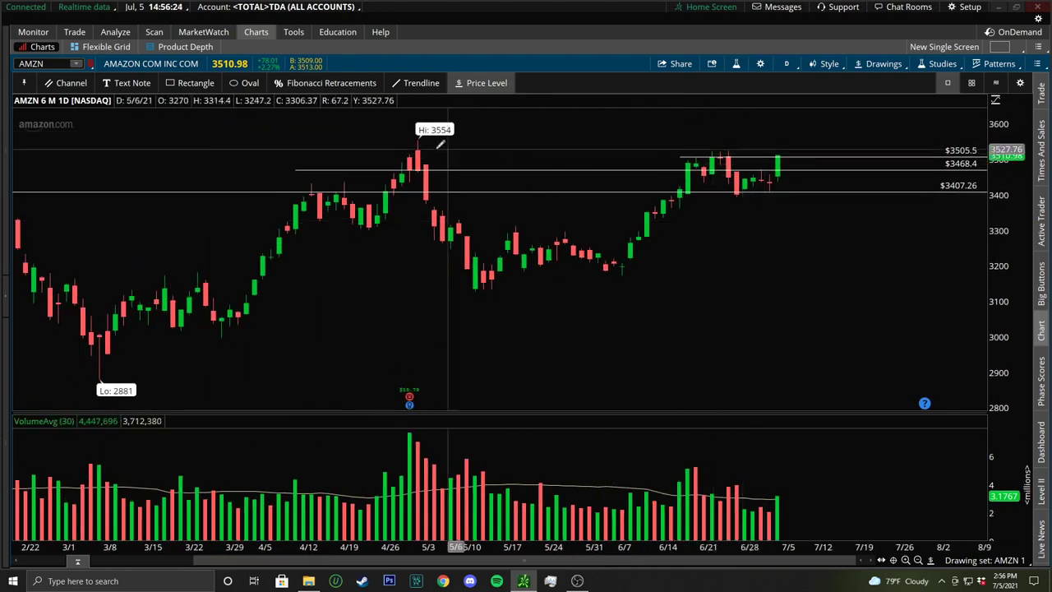
pyautogui.click(397, 135)
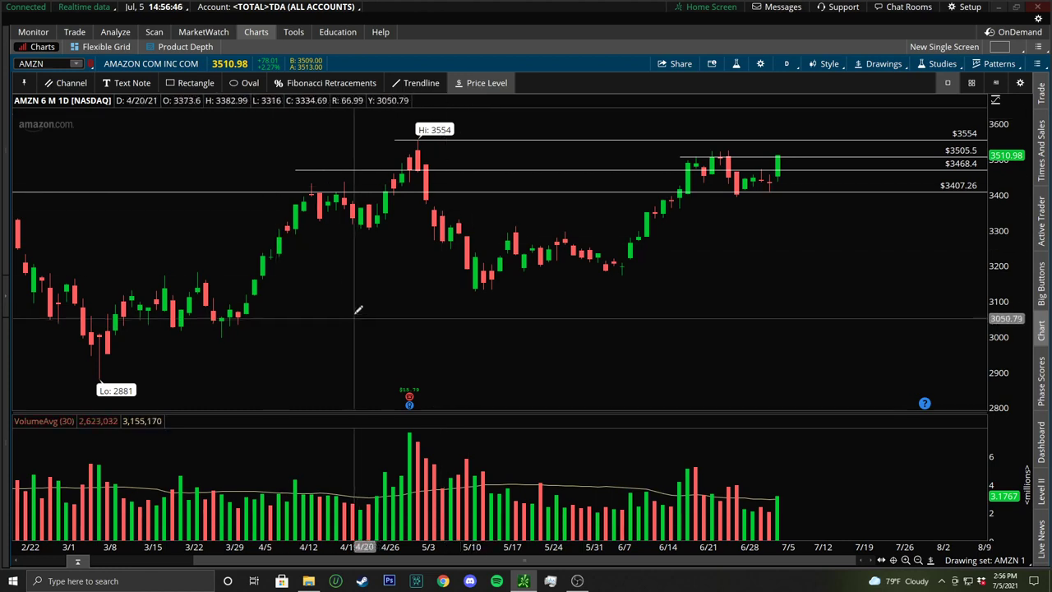
# - Display AMZN on the 3 D : 10m time frame and place a price level at $3512.48 above the latest candles
pyautogui.scroll(3, 752, 168)
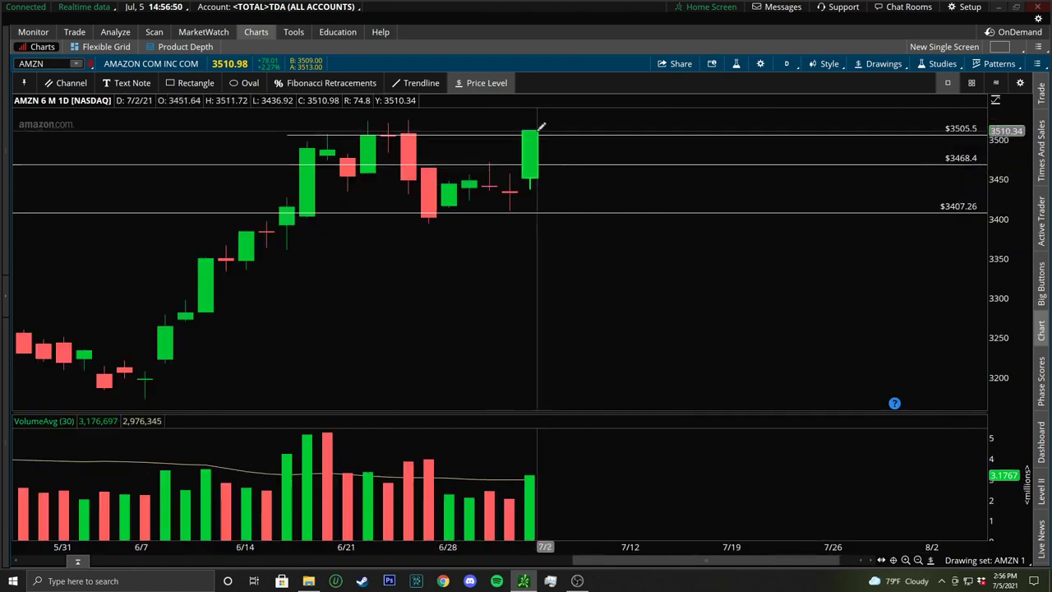
pyautogui.click(786, 63)
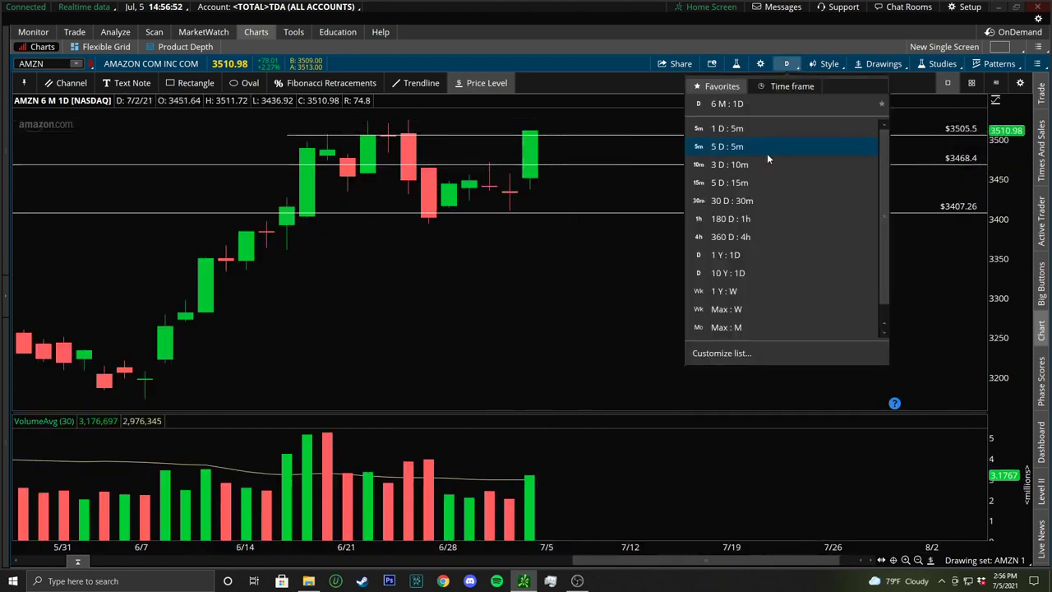
pyautogui.click(762, 164)
pyautogui.scroll(2, 622, 162)
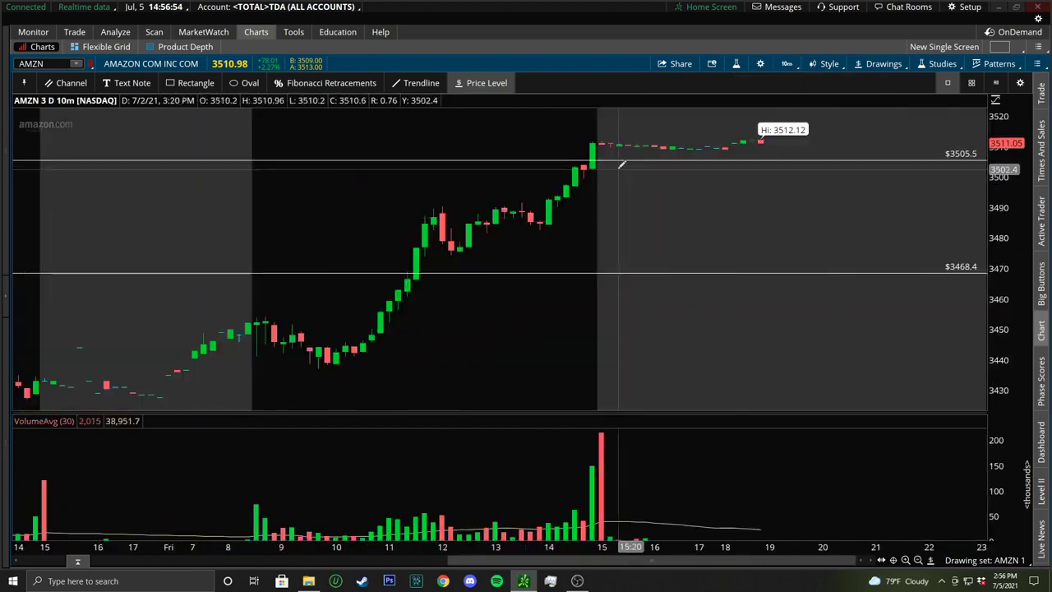
pyautogui.click(512, 138)
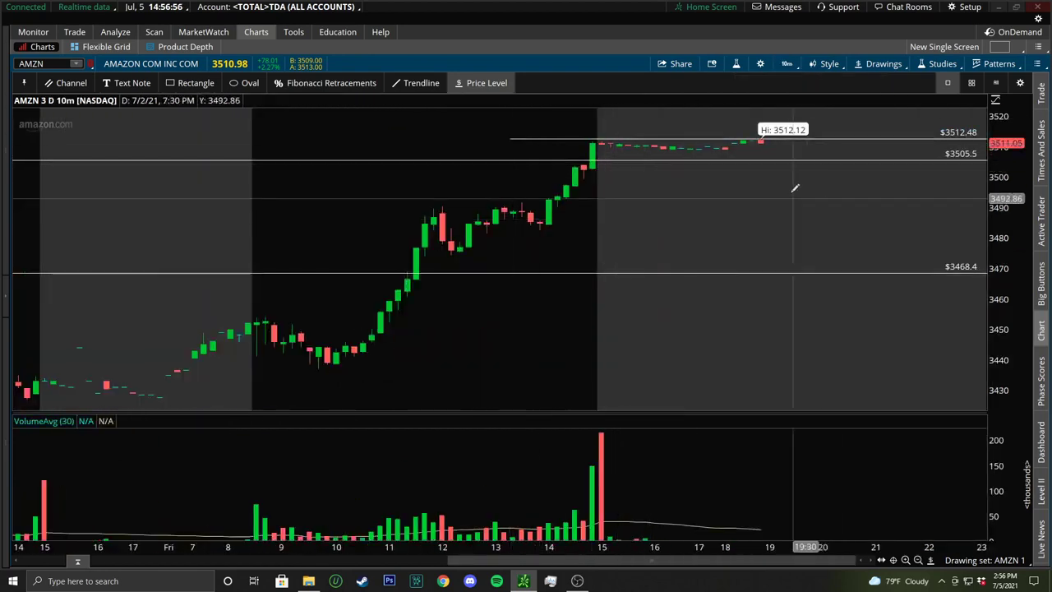
pyautogui.moveTo(1010, 182); pyautogui.dragTo(1010, 235)
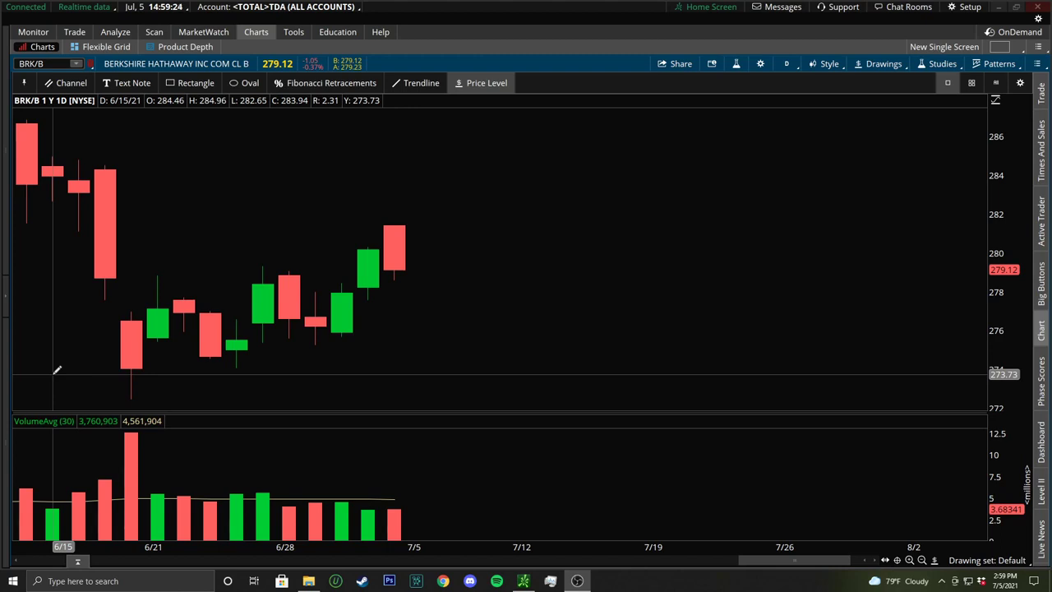
# - Add a three-line text note to the BRK/B chart reading "Engulfings", "Bullish Piercing Line" and "Bearish Dark Cloud Cover"
pyautogui.click(127, 82)
pyautogui.click(464, 156)
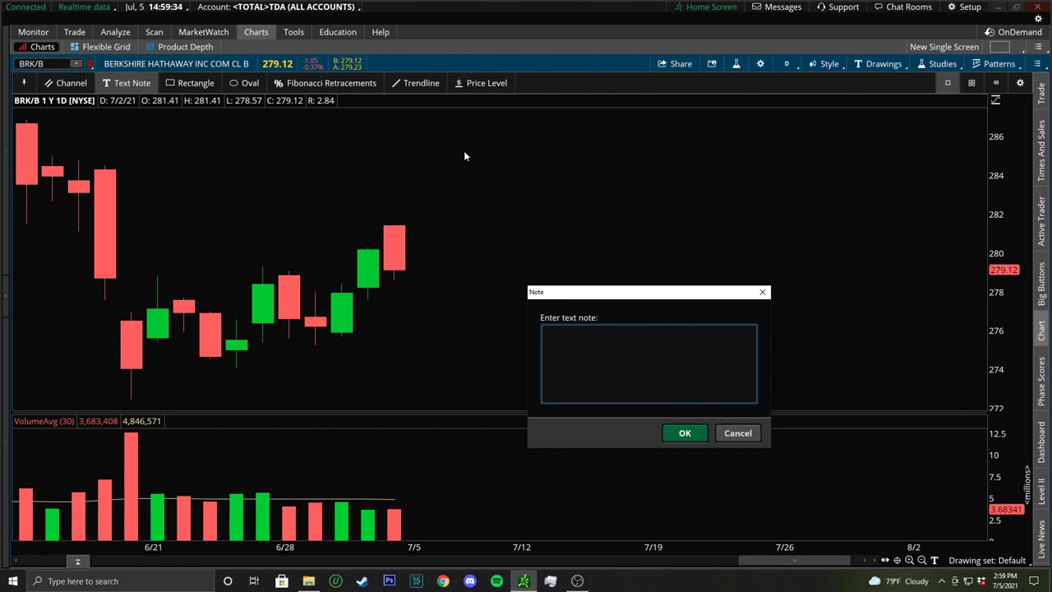
pyautogui.write('Engulfings')
pyautogui.press('Return')
pyautogui.write('Bullish Piercing Line Bear')
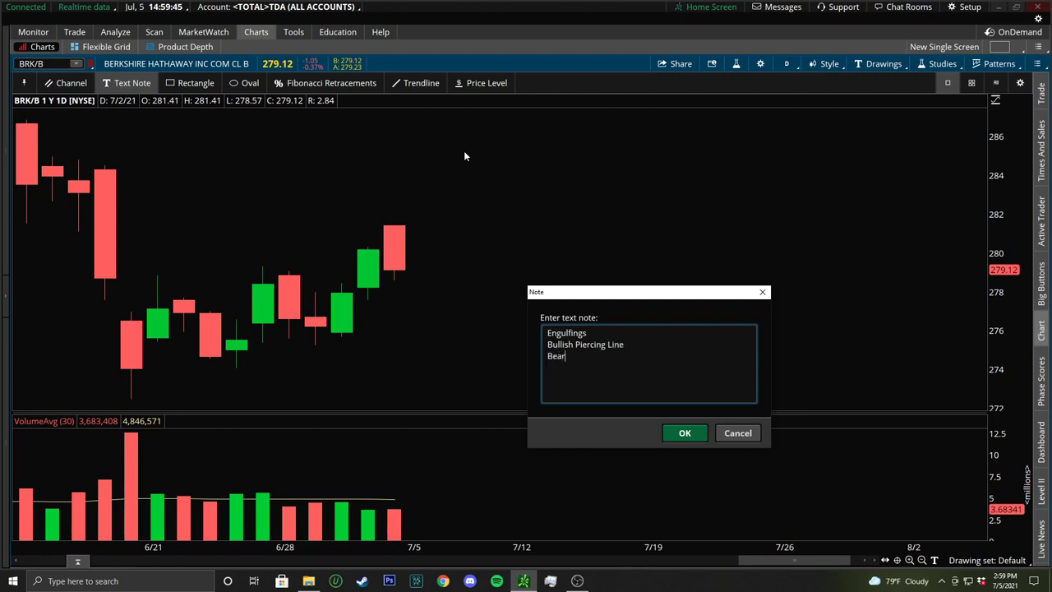
pyautogui.write('ish Dark Cloud Cover')
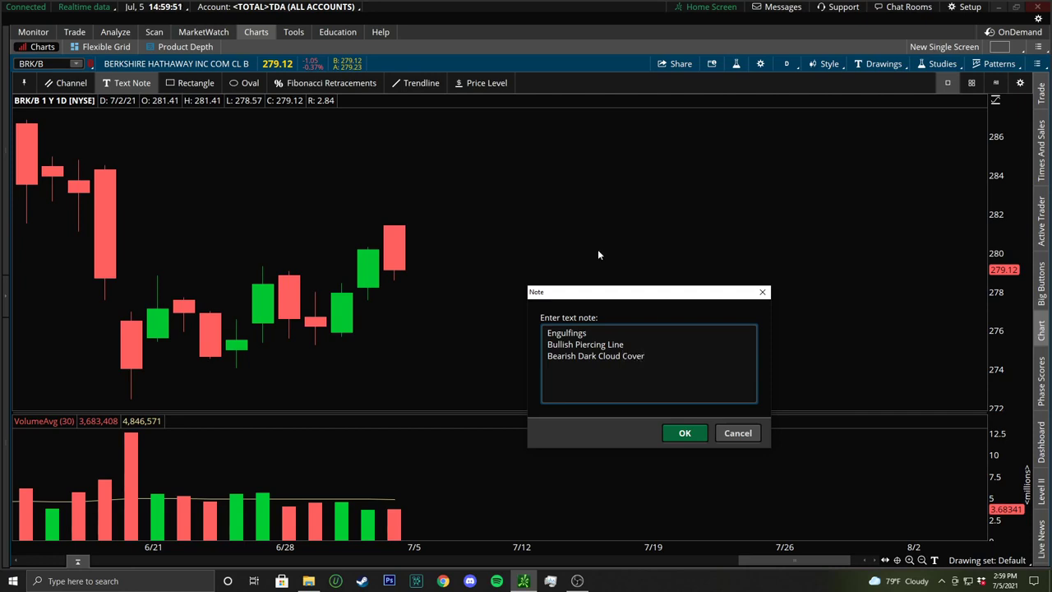
pyautogui.click(685, 432)
# - Open the note's editing options and move the note above the candles from 6/21 to 6/30
pyautogui.rightClick(476, 133)
pyautogui.click(528, 165)
pyautogui.moveTo(446, 124); pyautogui.dragTo(234, 174)
pyautogui.click(628, 197)
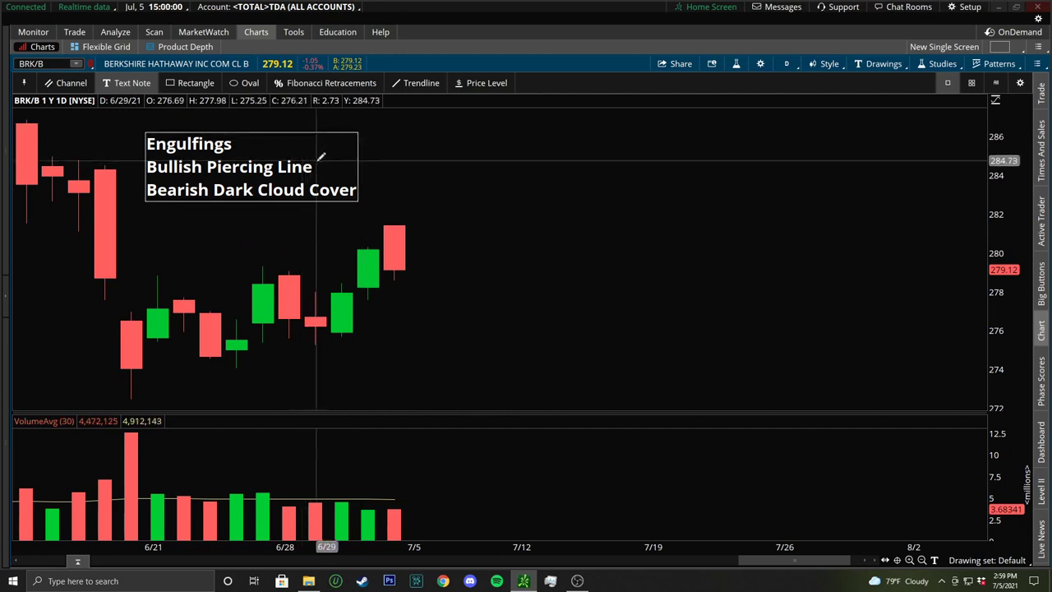
# - Draw ovals around the red-and-green candle pairs in late June, including the last pair before 7/1
pyautogui.click(244, 82)
pyautogui.moveTo(199, 313); pyautogui.dragTo(250, 372)
pyautogui.moveTo(257, 271)
pyautogui.mouseDown()
pyautogui.moveTo(300, 286)
pyautogui.moveTo(287, 284)
pyautogui.moveTo(283, 311)
pyautogui.moveTo(342, 304)
pyautogui.moveTo(360, 339)
pyautogui.mouseUp()
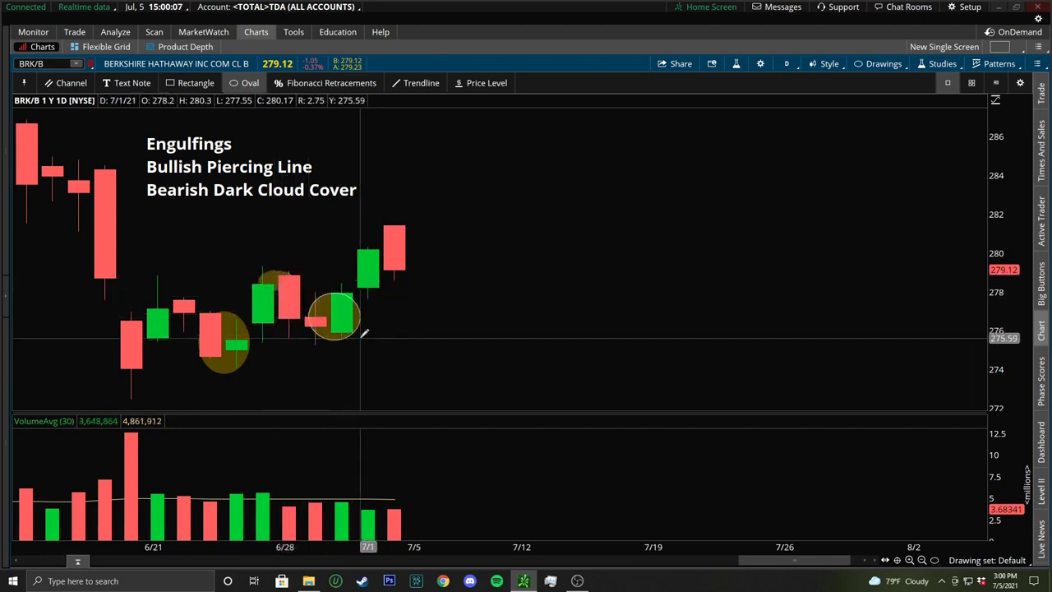
# - Draw an oval around the 7/1 and 7/2 candles, and remove all four ovals from the BRK/B chart
pyautogui.moveTo(356, 222); pyautogui.dragTo(413, 296)
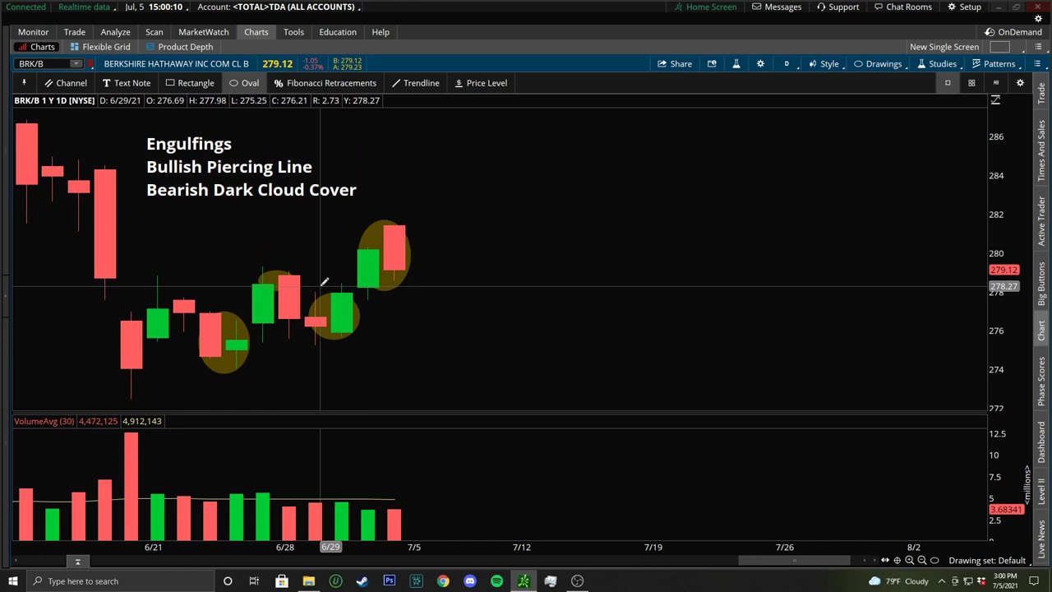
pyautogui.rightClick(401, 254)
pyautogui.click(452, 319)
pyautogui.rightClick(345, 303)
pyautogui.click(399, 368)
pyautogui.rightClick(279, 274)
pyautogui.click(346, 339)
pyautogui.rightClick(237, 344)
pyautogui.click(280, 368)
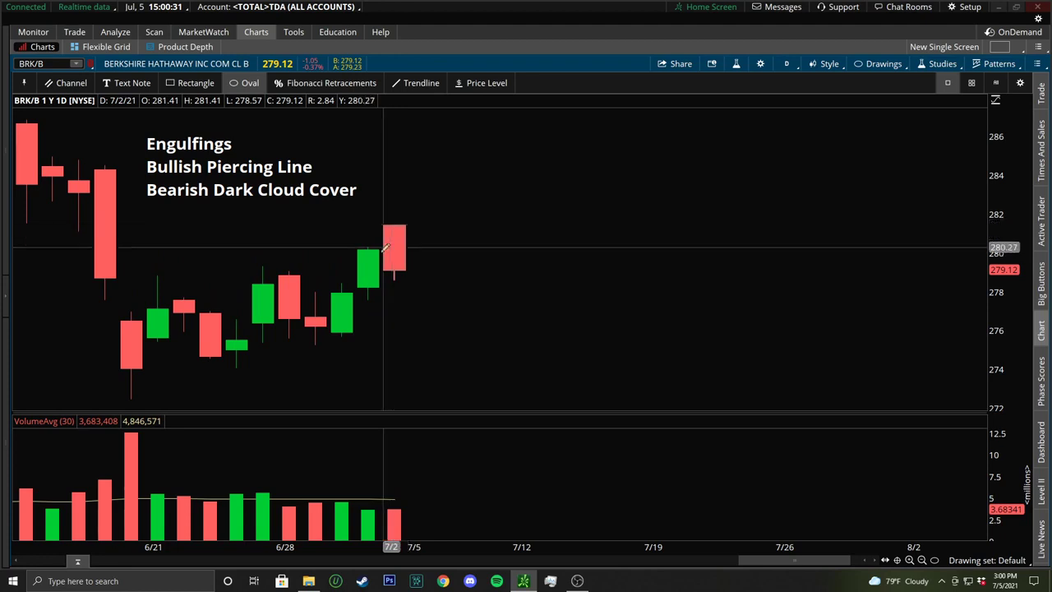
# - Place price levels at $278.18 and $280.16 on the 7/1 candle's body edges, and remove both
pyautogui.click(486, 83)
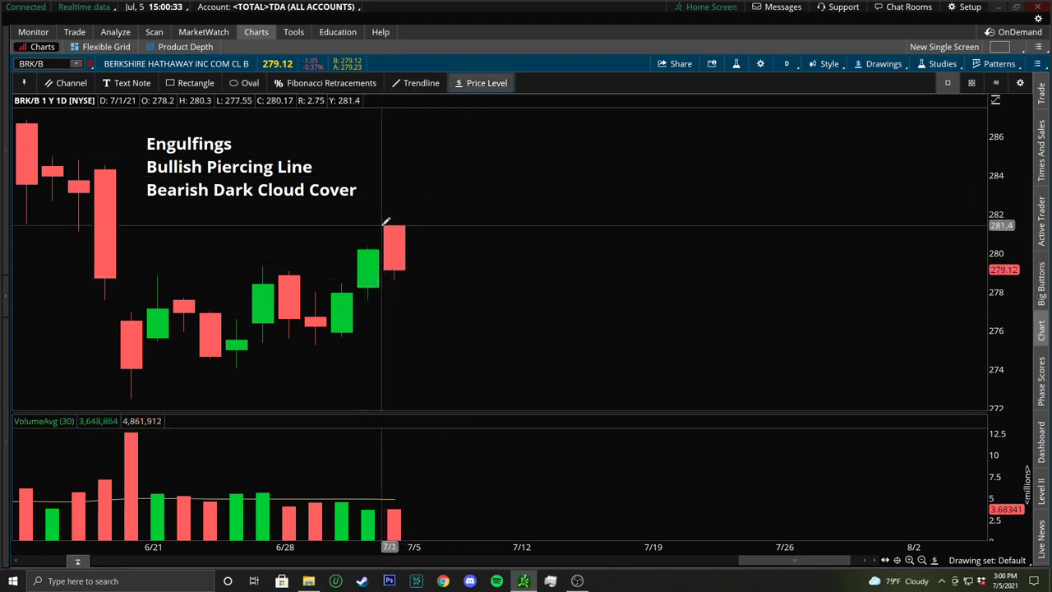
pyautogui.click(361, 283)
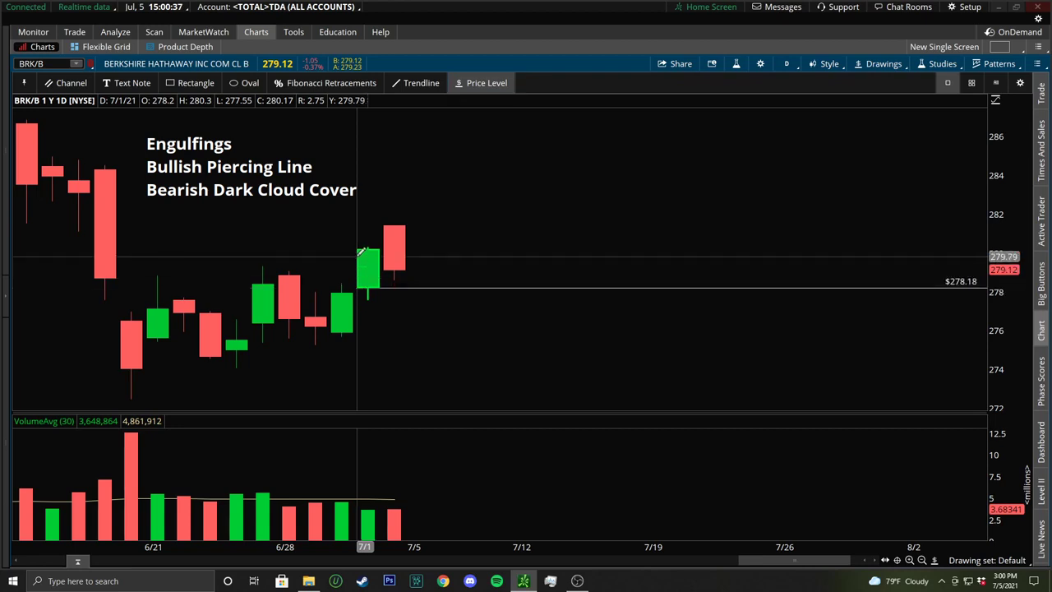
pyautogui.rightClick(356, 250)
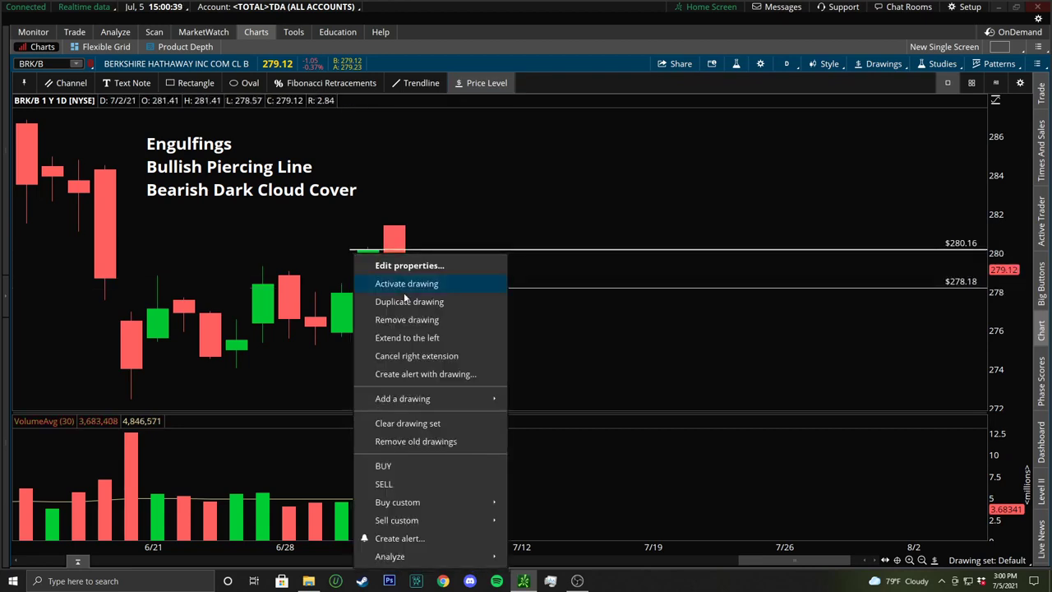
pyautogui.click(413, 281)
pyautogui.rightClick(413, 281)
pyautogui.click(476, 333)
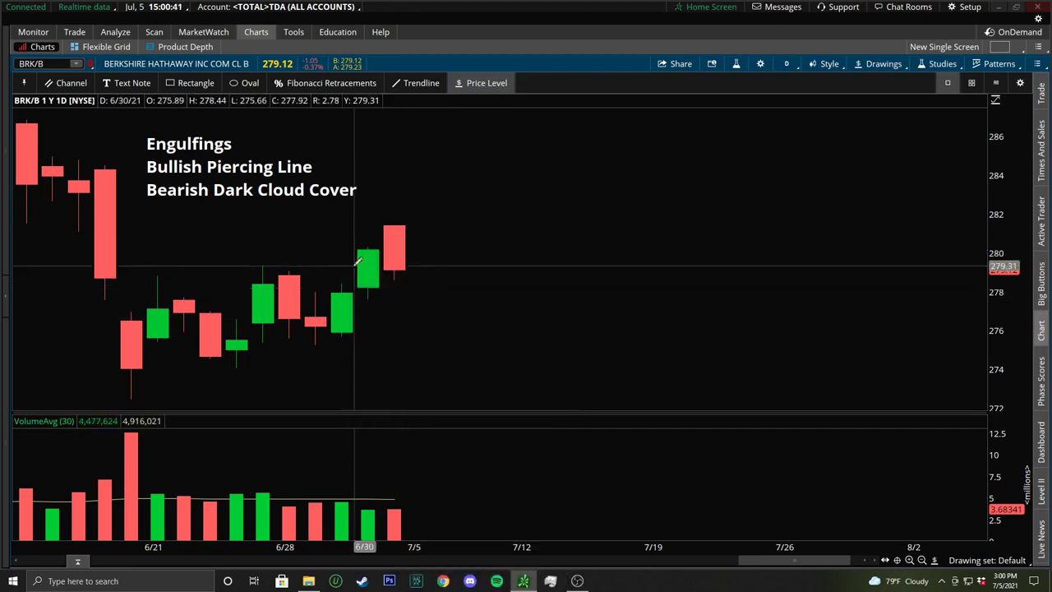
# - Place price levels at $281.43 and $279.14 on the 7/2 candle's body edges, and show the chart at 3 D : 10m
pyautogui.click(385, 221)
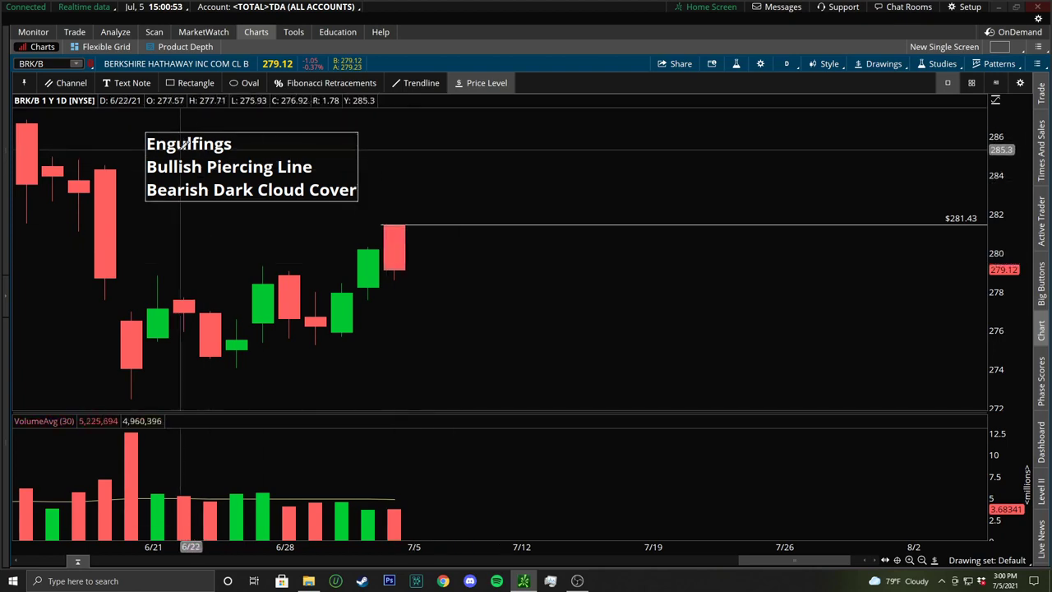
pyautogui.click(350, 268)
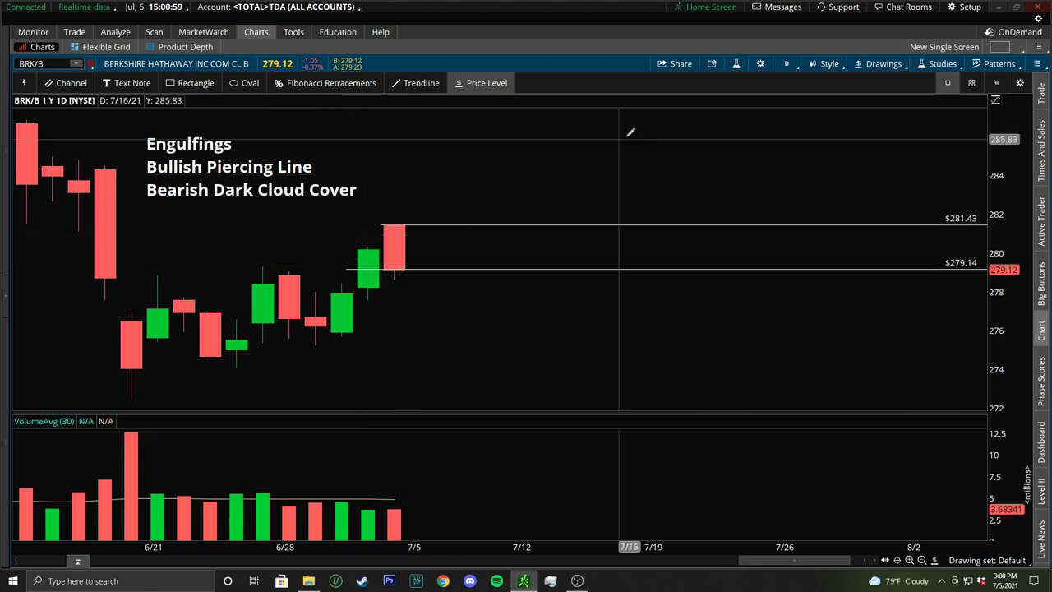
pyautogui.click(787, 63)
pyautogui.click(756, 168)
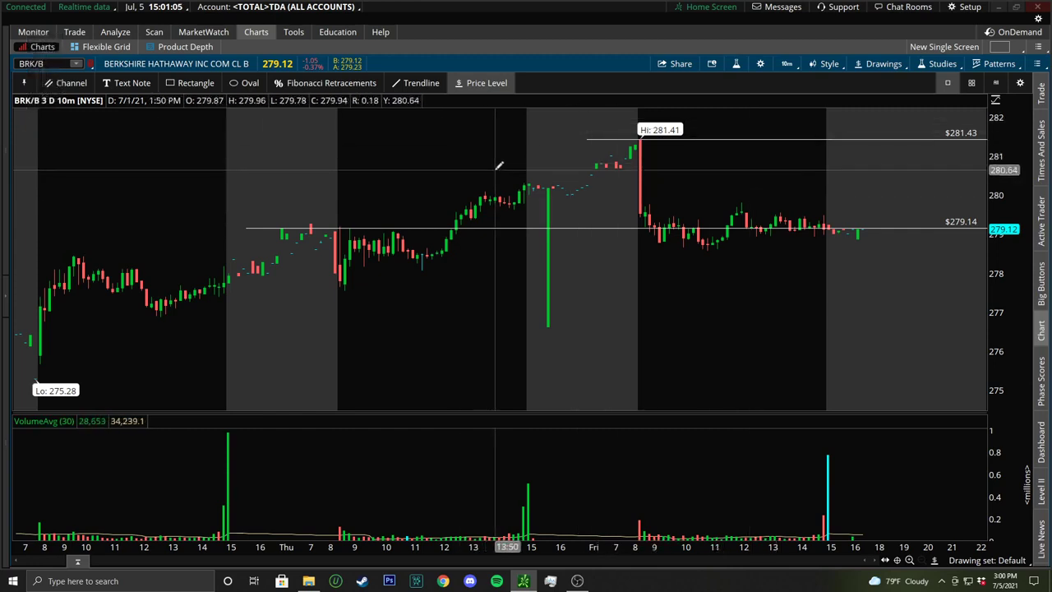
# - Add price levels at $277.7, $280.27 and $280.48 to the BRK/B 10-minute chart
pyautogui.click(315, 283)
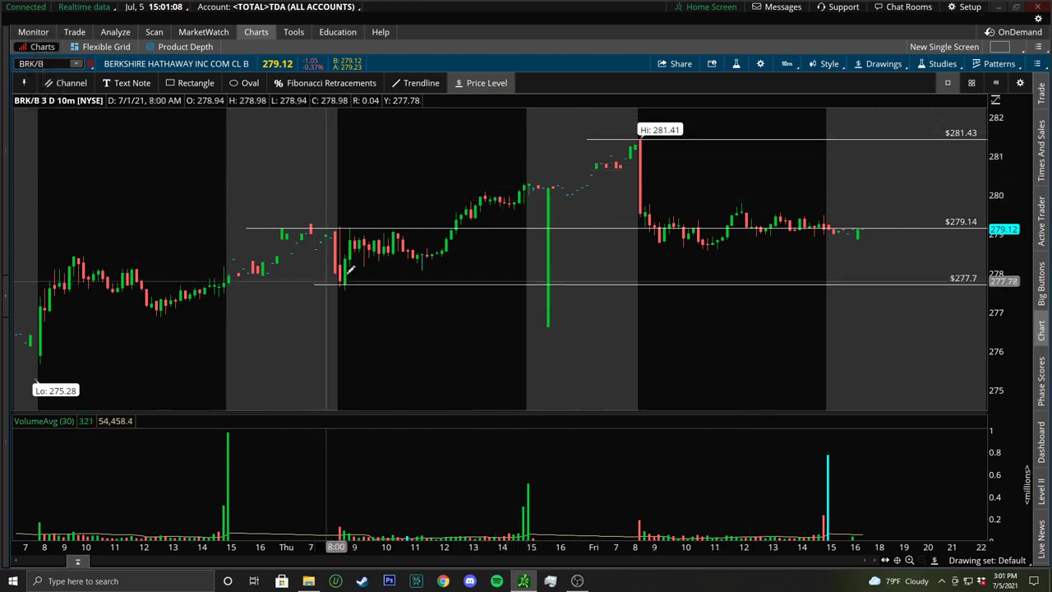
pyautogui.click(483, 185)
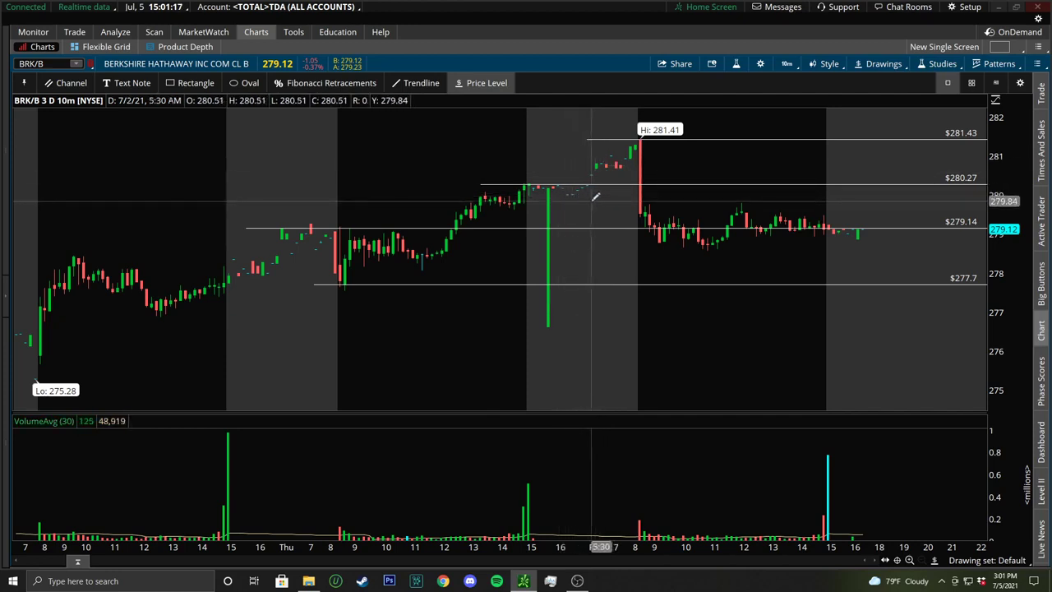
pyautogui.click(588, 175)
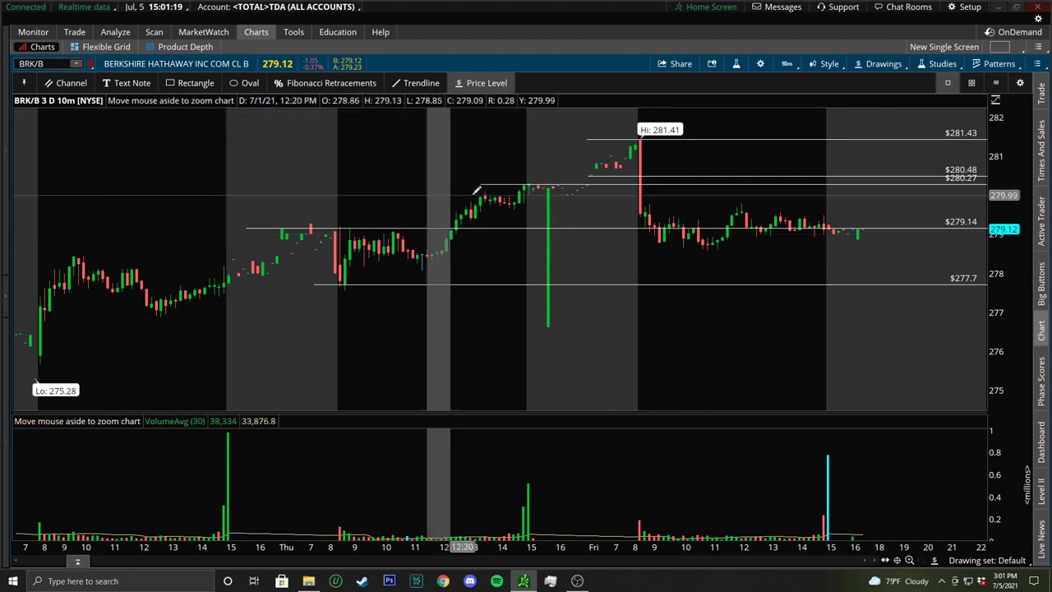
# - Highlight the $280.27–$280.48 zone and the $281.43 level with rectangles around Friday's premarket and open
pyautogui.scroll(2, 437, 193)
pyautogui.click(198, 82)
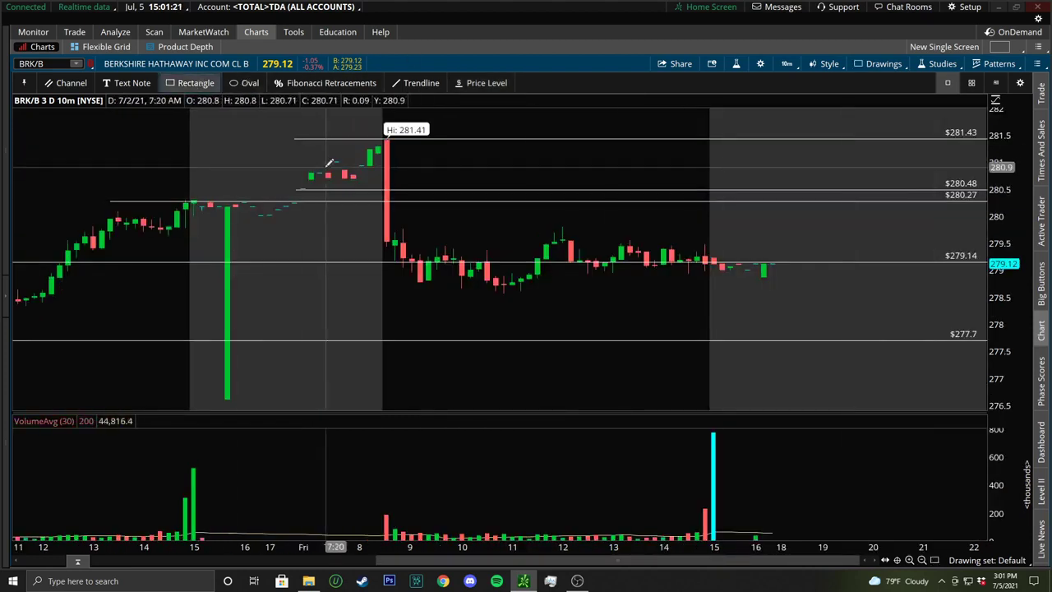
pyautogui.click(293, 186)
pyautogui.click(413, 202)
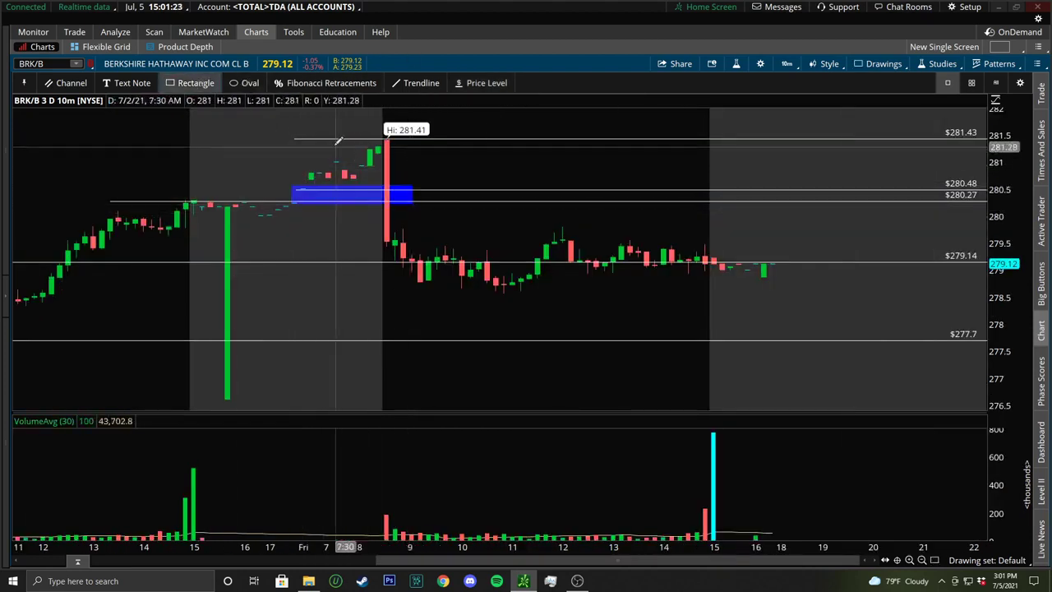
pyautogui.click(314, 133)
pyautogui.click(437, 146)
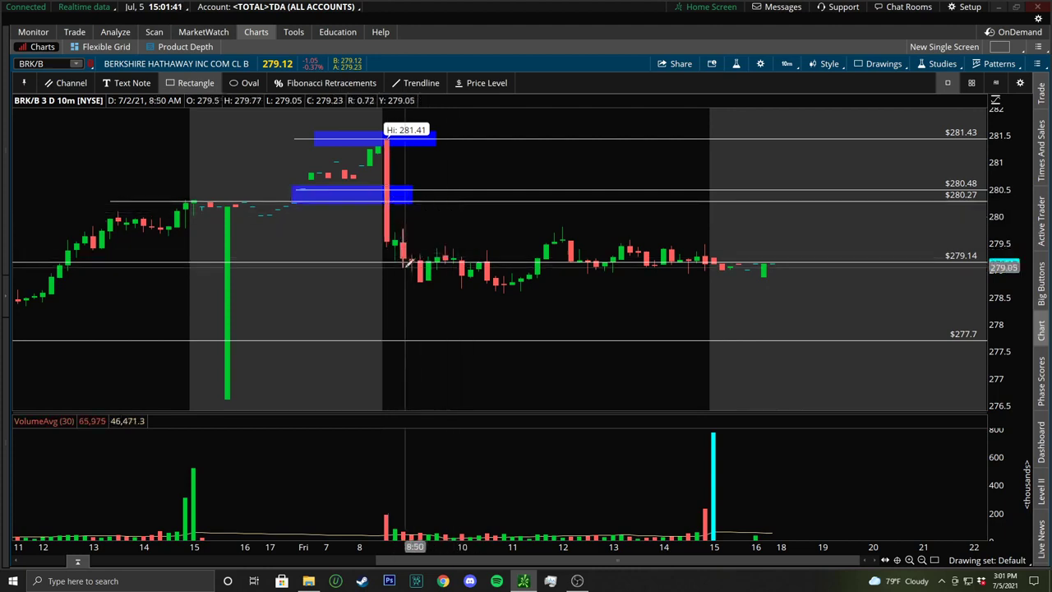
# - Draw horizontal trendlines at about 278.7 and 279.7 around Friday's trading range, and display BRK/B at 6 M : 1D
pyautogui.click(418, 83)
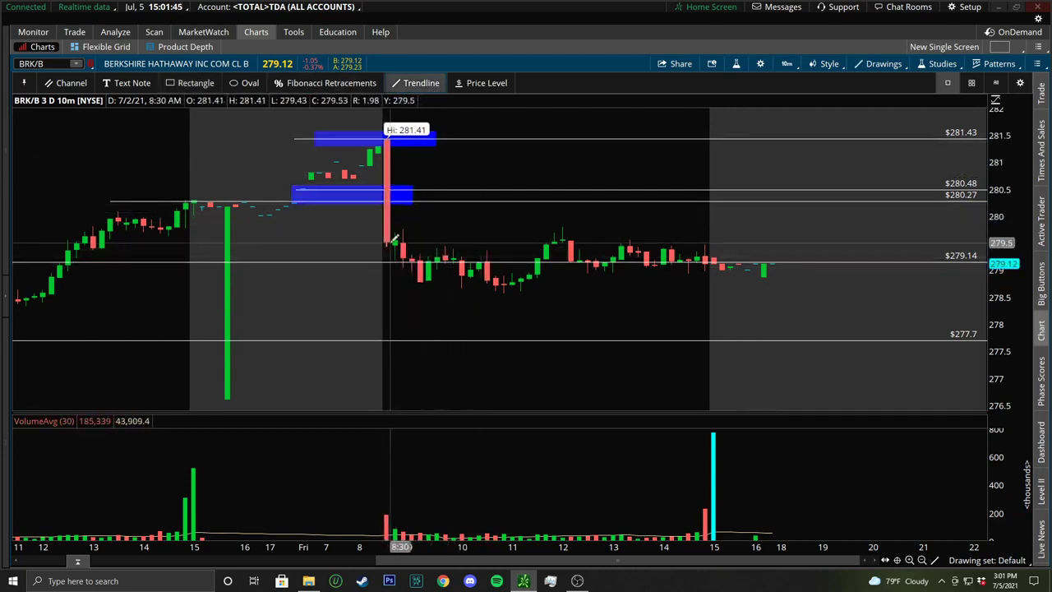
pyautogui.click(391, 287)
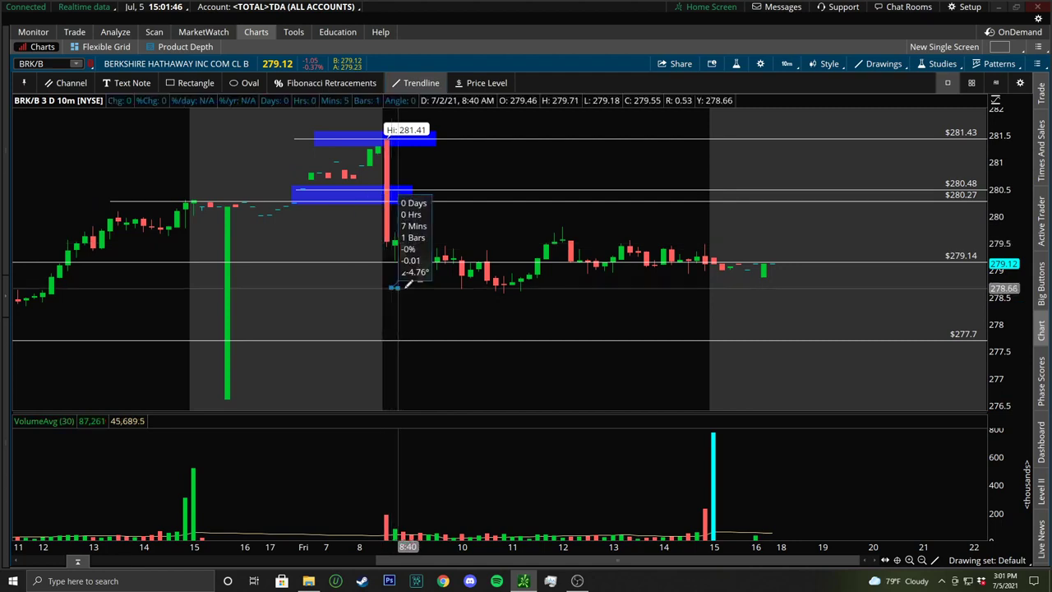
pyautogui.click(840, 287)
pyautogui.click(392, 229)
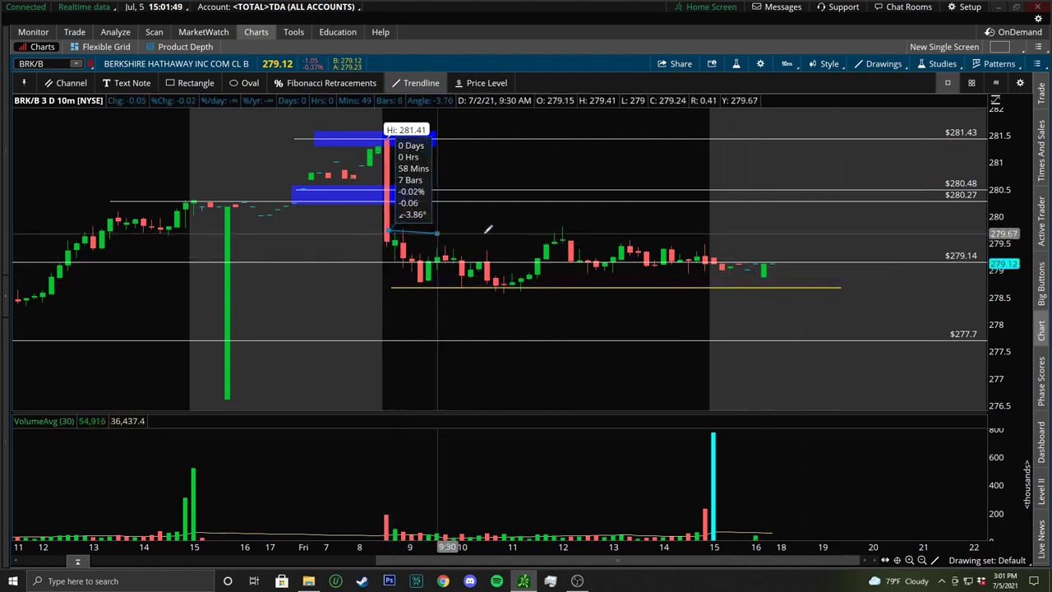
pyautogui.click(813, 229)
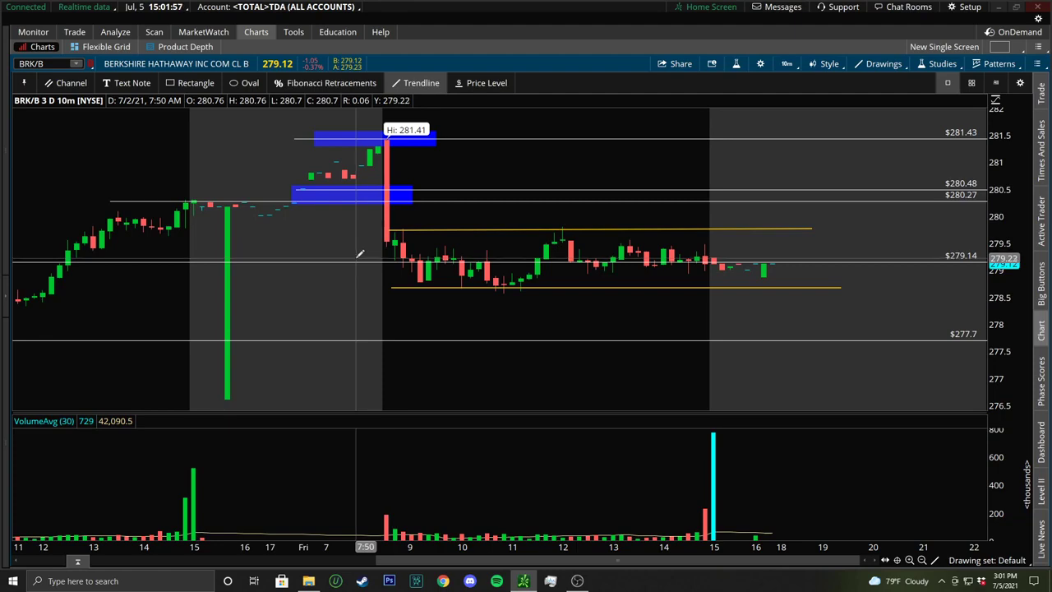
pyautogui.click(786, 64)
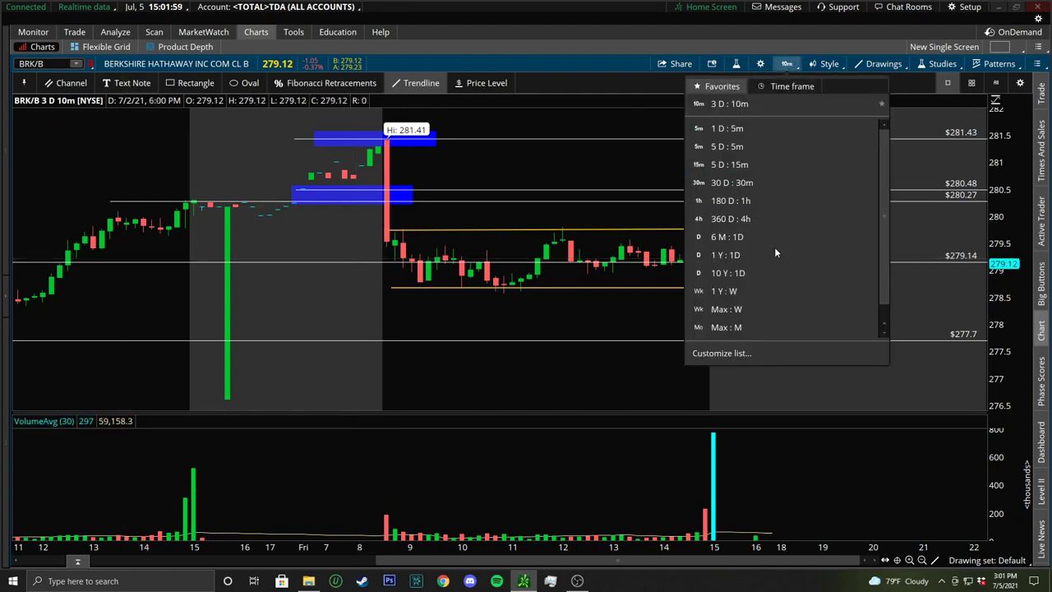
pyautogui.click(760, 242)
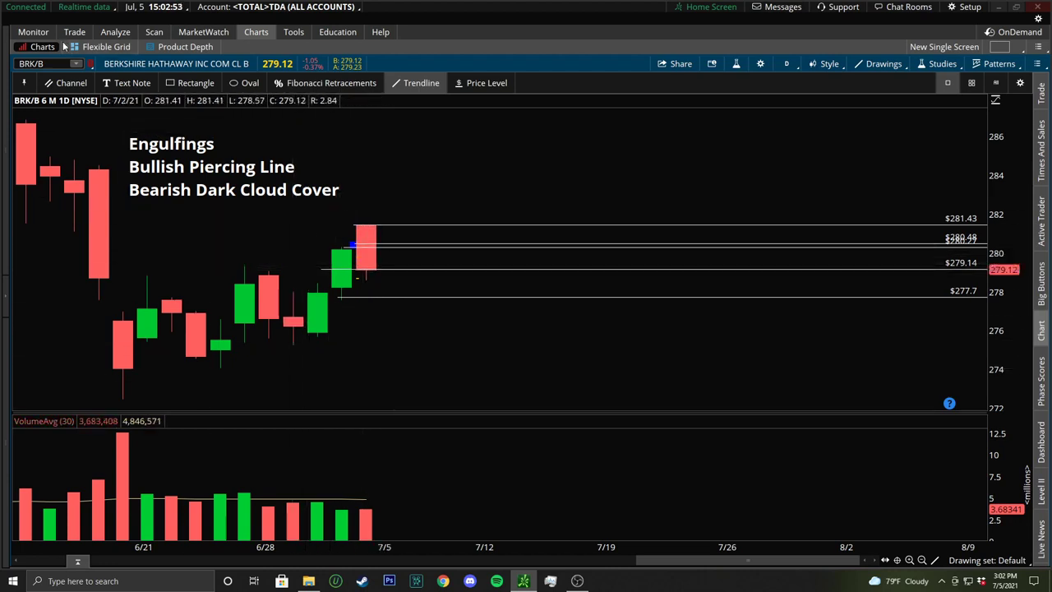
# - Load the AAPL chart on the 3 D : 10m time frame, focused on the latest sessions
pyautogui.click(45, 63)
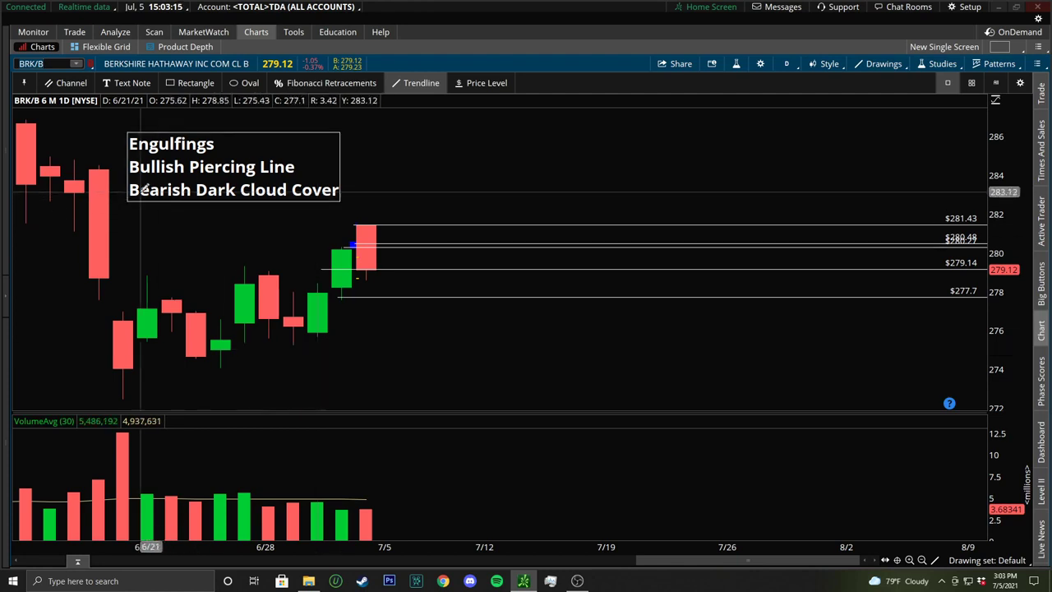
pyautogui.write('AAPL')
pyautogui.press('Return')
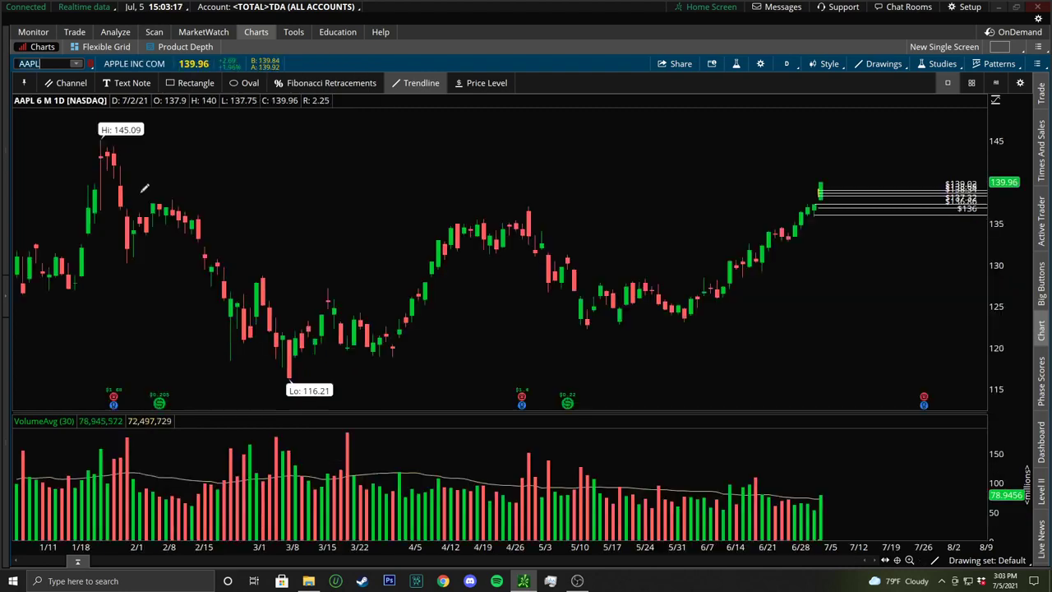
pyautogui.click(787, 63)
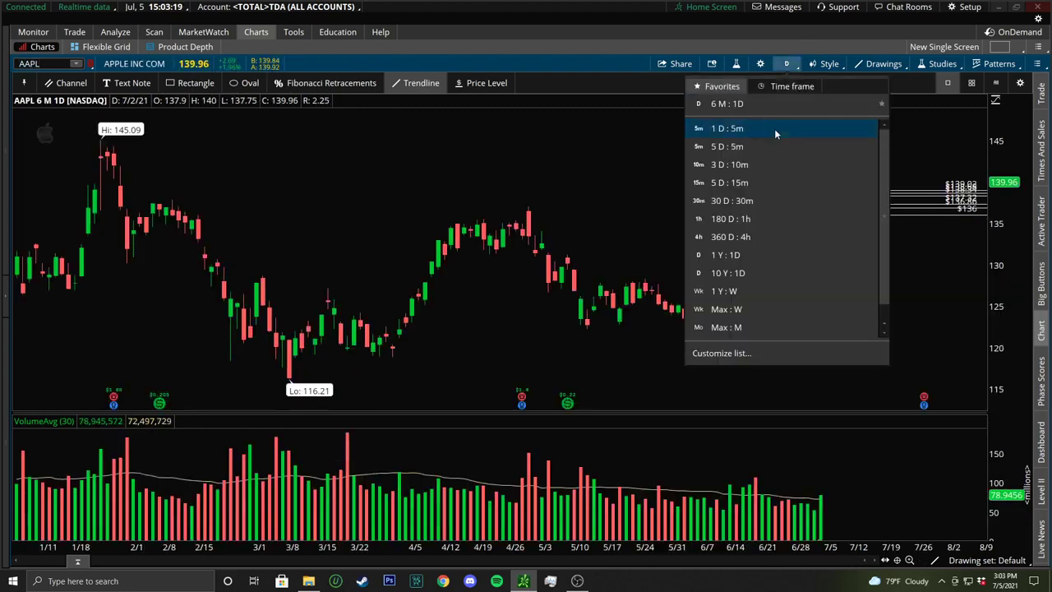
pyautogui.click(776, 141)
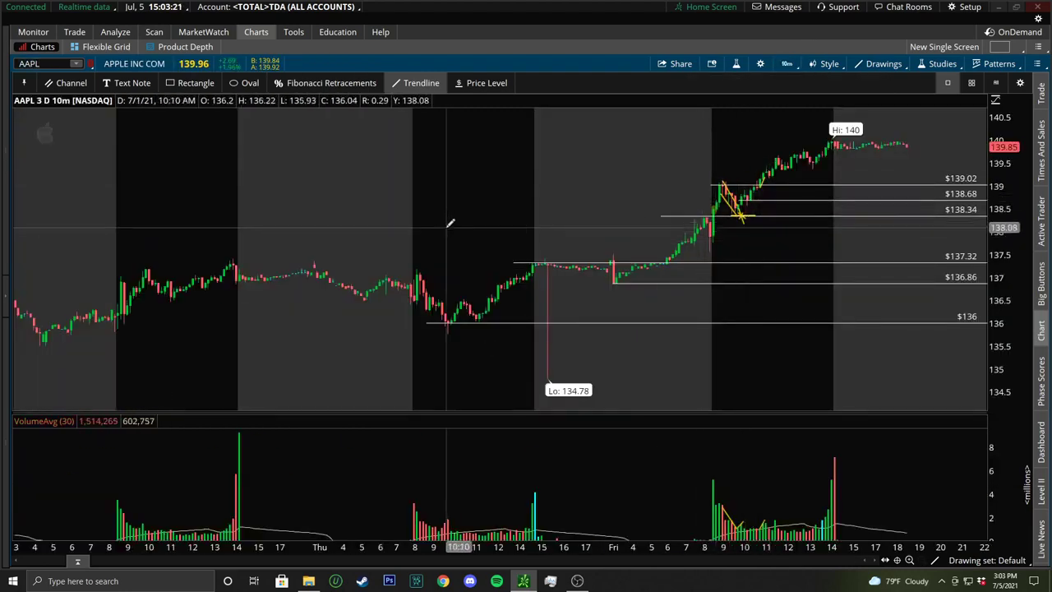
pyautogui.scroll(2, 737, 211)
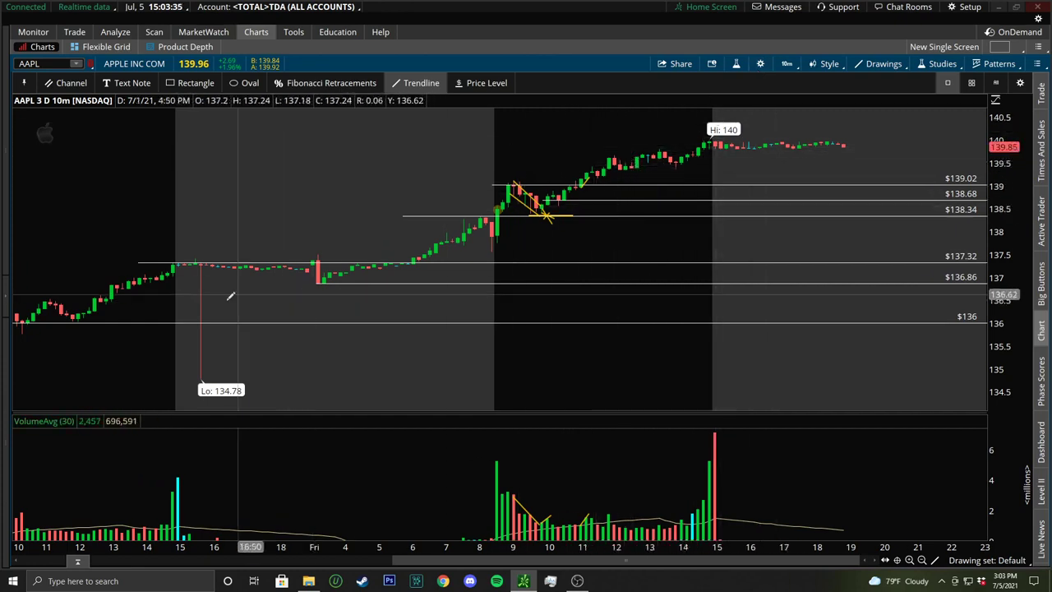
# - Display AAPL at 1 Y : 1D and place price levels at $134.31, $129.05 and $132.64 starting around 8/20 to 8/25
pyautogui.click(786, 63)
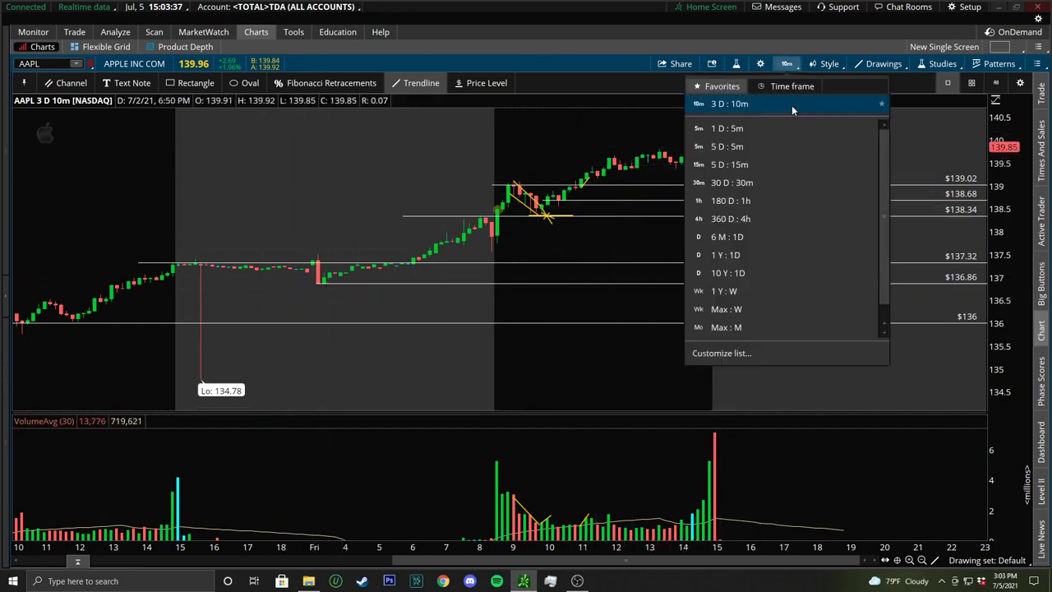
pyautogui.click(758, 272)
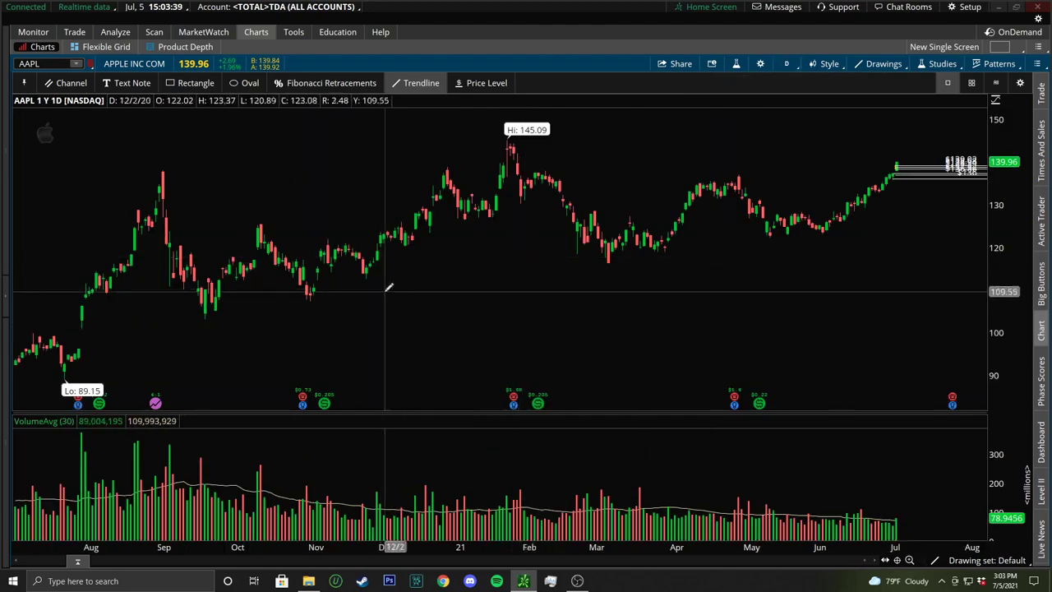
pyautogui.moveTo(17, 271); pyautogui.dragTo(543, 271)
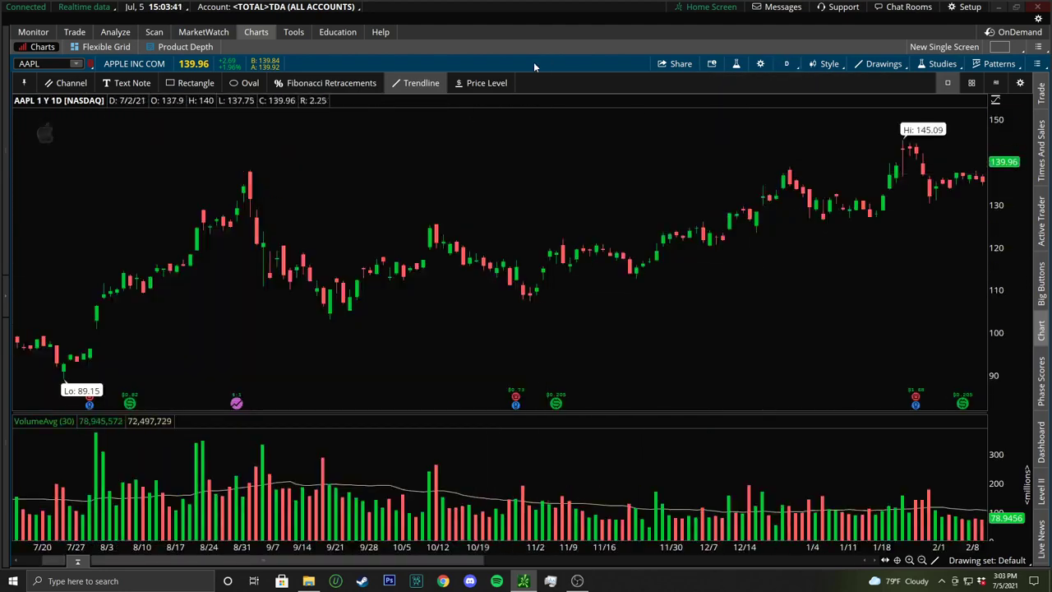
pyautogui.click(486, 83)
pyautogui.moveTo(211, 190); pyautogui.dragTo(210, 187)
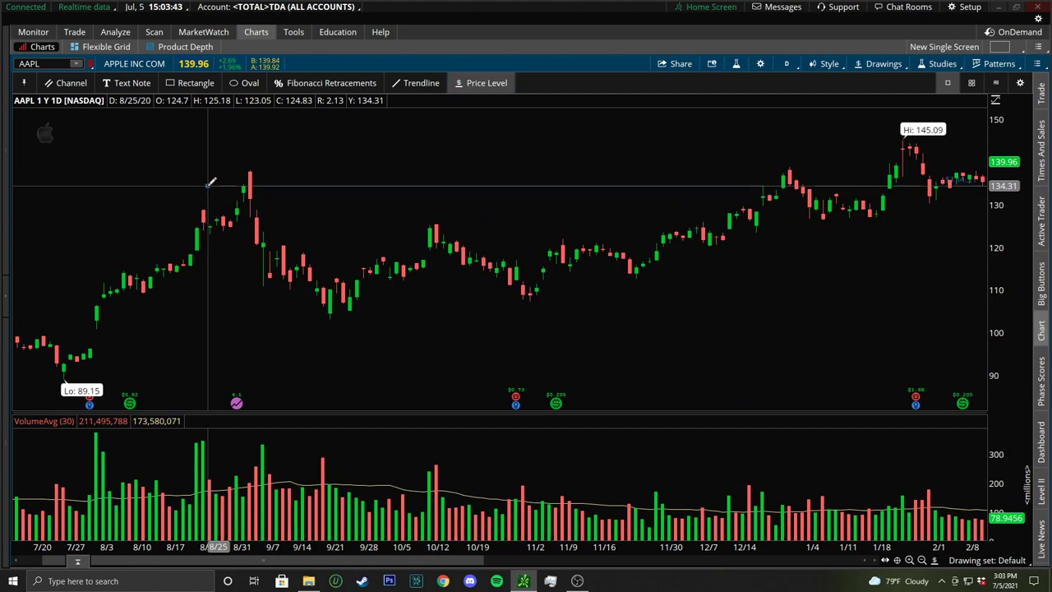
pyautogui.click(204, 208)
pyautogui.click(194, 193)
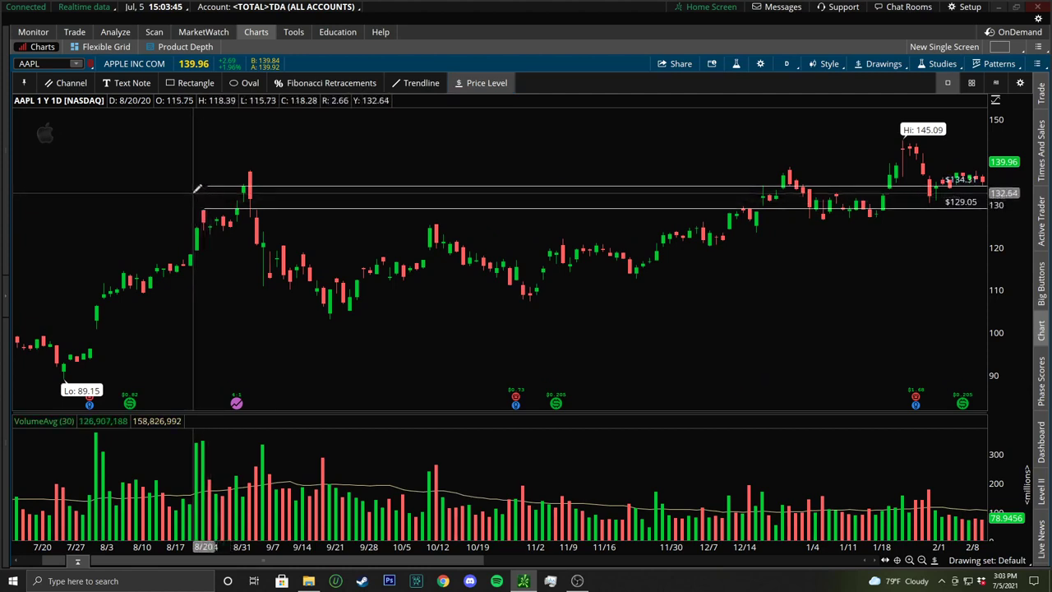
# - Add AAPL price levels at $136.75, $139.06 and $142.78 near the December and January highs
pyautogui.click(741, 175)
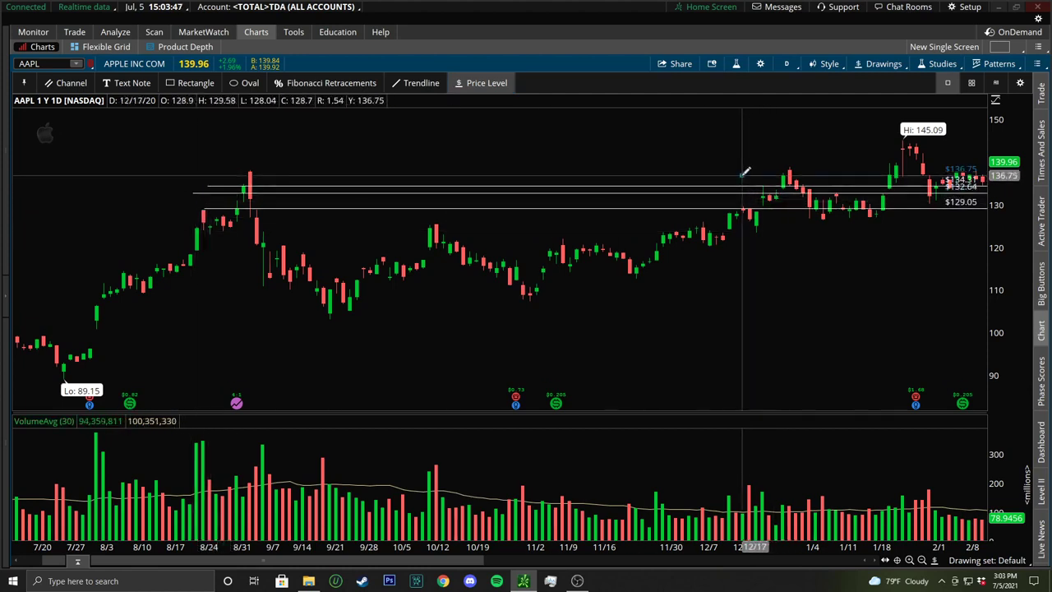
pyautogui.click(876, 166)
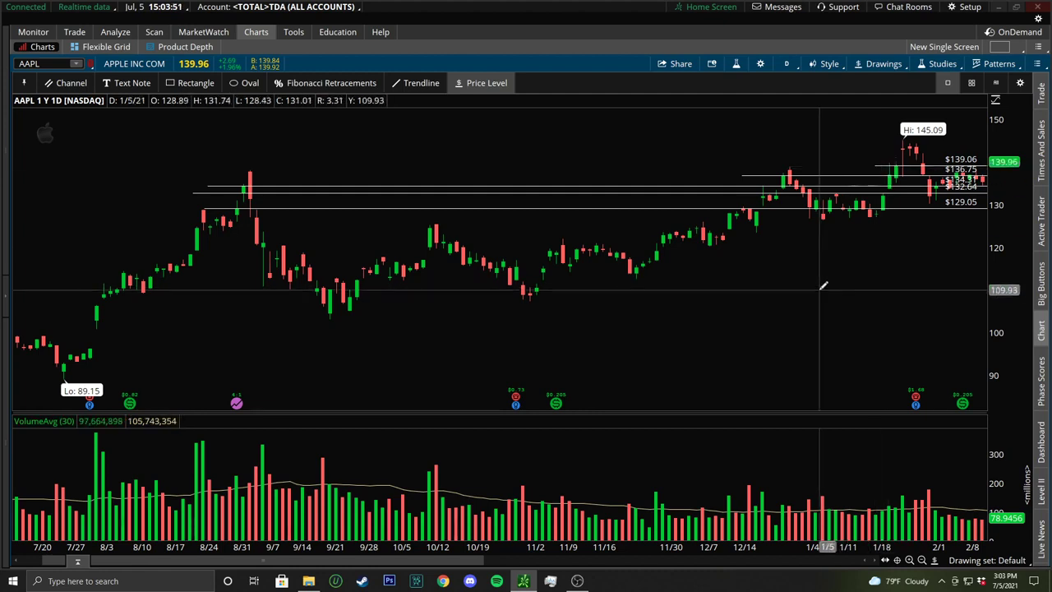
pyautogui.click(843, 150)
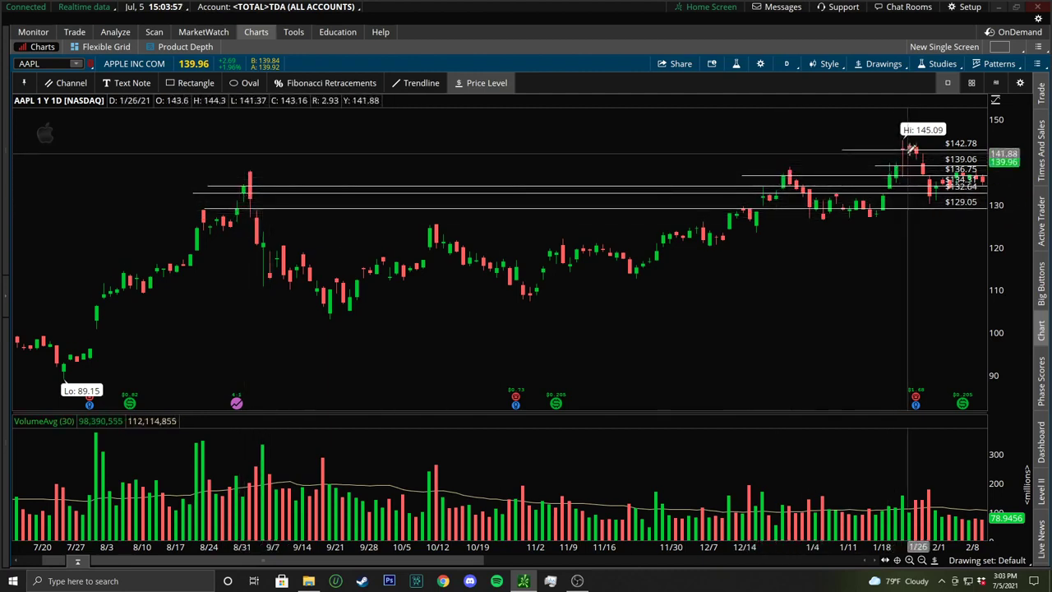
pyautogui.moveTo(662, 164); pyautogui.dragTo(982, 197)
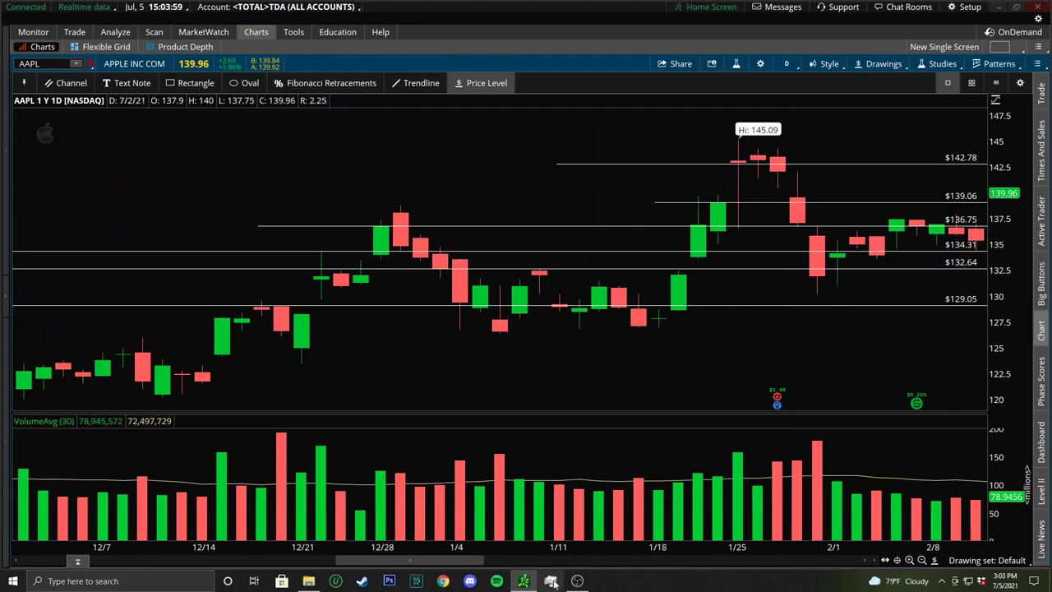
# - Add AAPL price levels at $139.53 and $141.98 beside the January peak on the daily chart
pyautogui.scroll(-5, 461, 562)
pyautogui.scroll(-10, 461, 562)
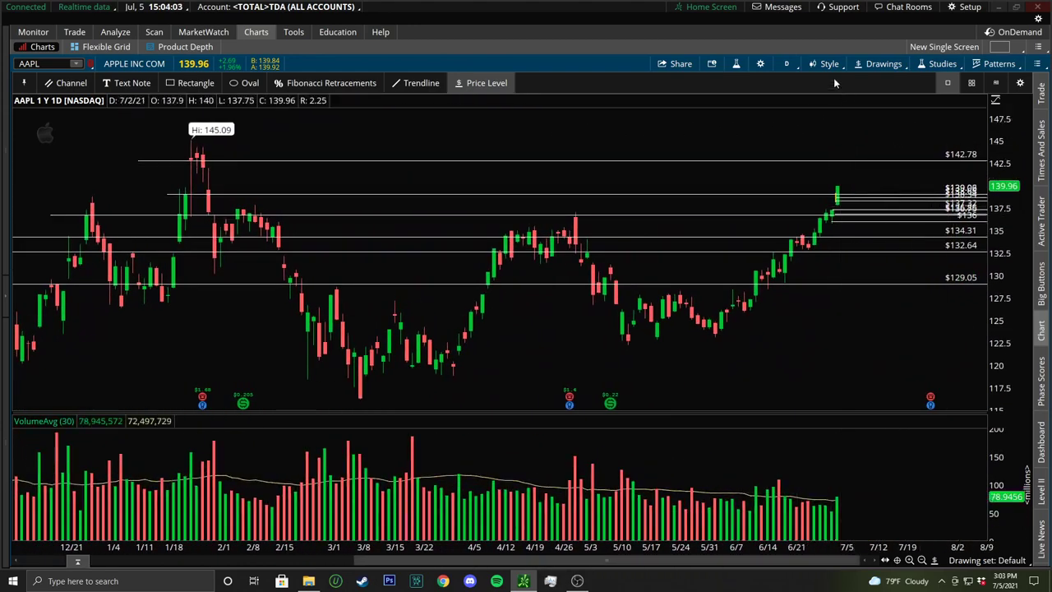
pyautogui.click(168, 190)
pyautogui.click(164, 167)
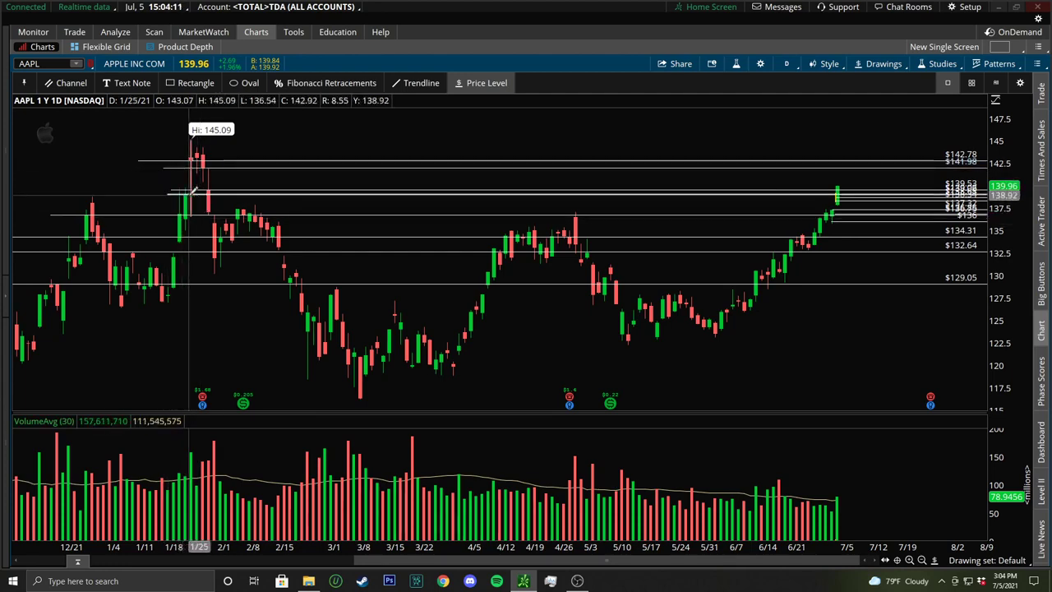
# - Display AAPL at 3 D : 10m and enlarge Friday's session to examine price against the marked levels
pyautogui.click(787, 63)
pyautogui.click(766, 164)
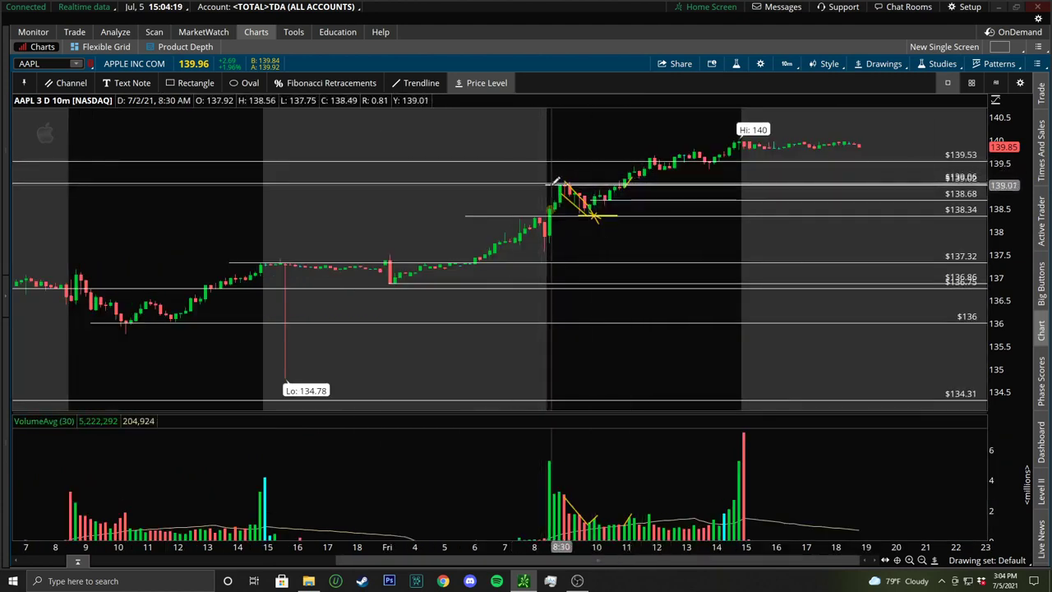
pyautogui.moveTo(556, 180)
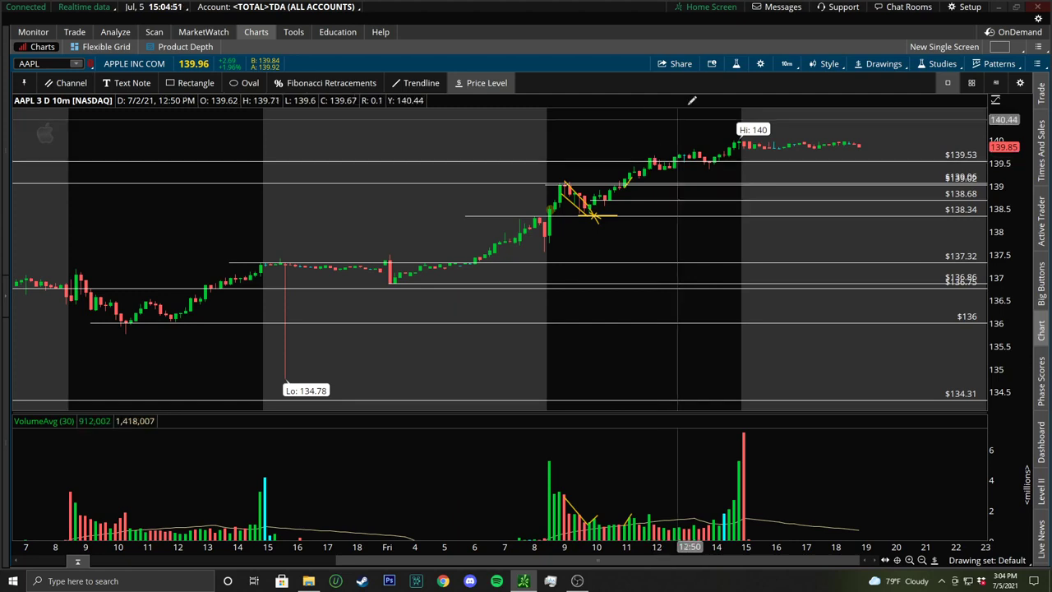
pyautogui.moveTo(1018, 233); pyautogui.dragTo(1018, 241)
pyautogui.moveTo(528, 161); pyautogui.dragTo(814, 310)
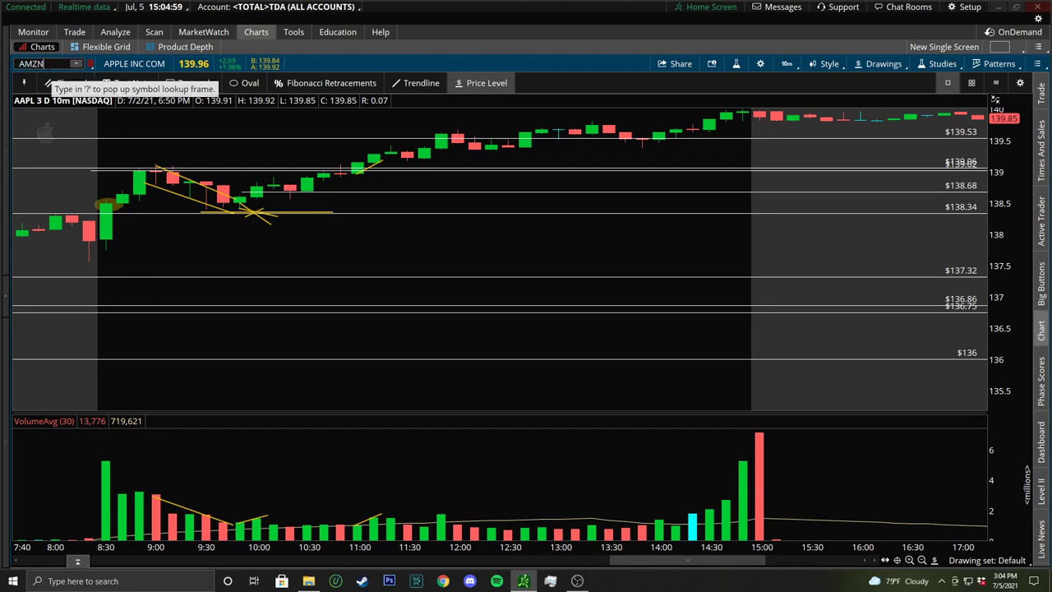
# - Load the AMZN chart at 3 D : 10m and clear all drawings from the AMZN 1 set
pyautogui.press('Return')
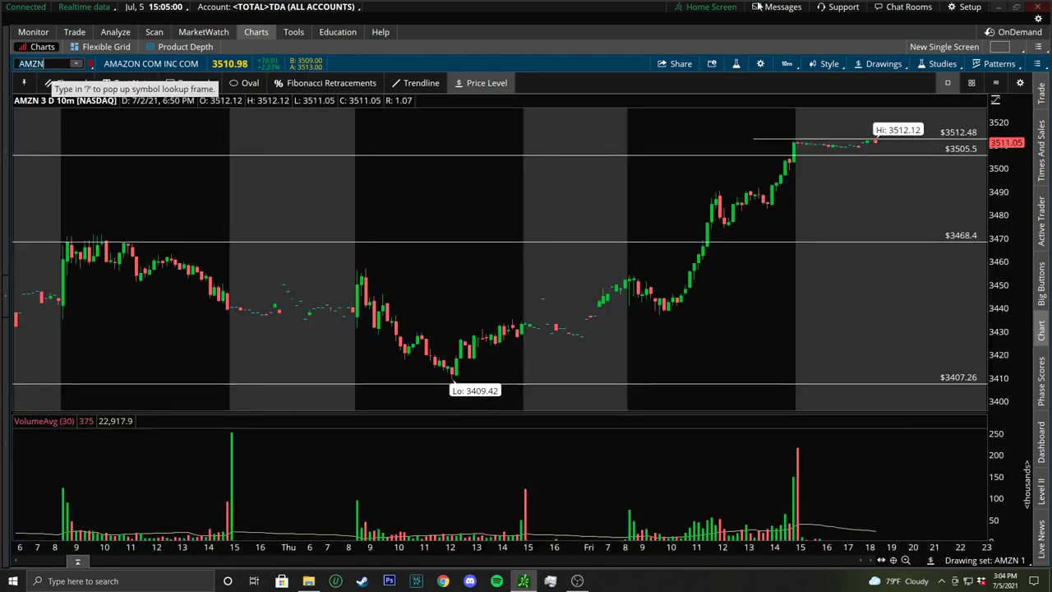
pyautogui.click(789, 64)
pyautogui.click(782, 221)
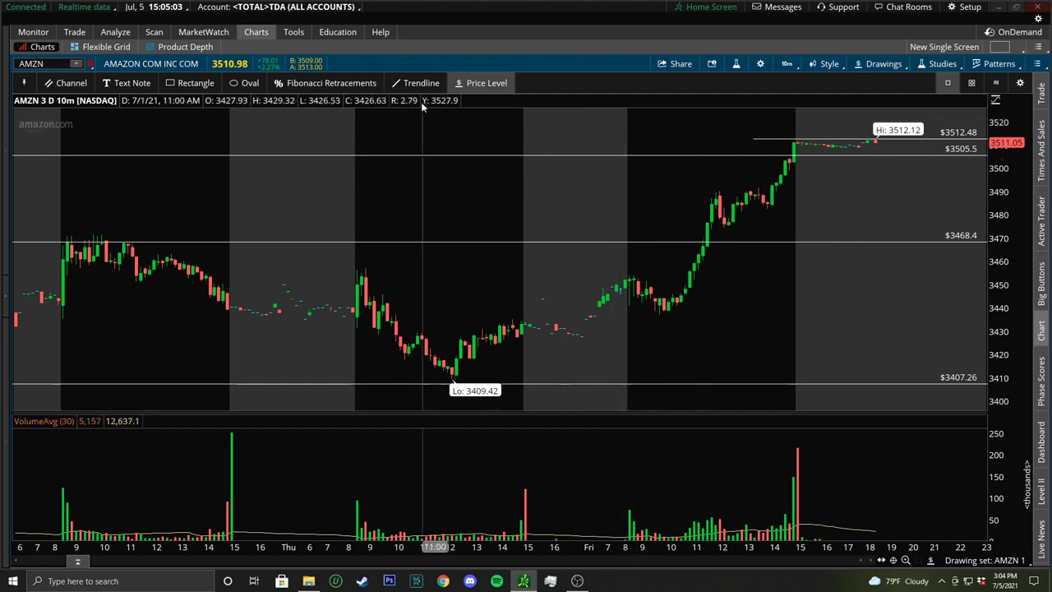
pyautogui.rightClick(576, 207)
pyautogui.click(625, 366)
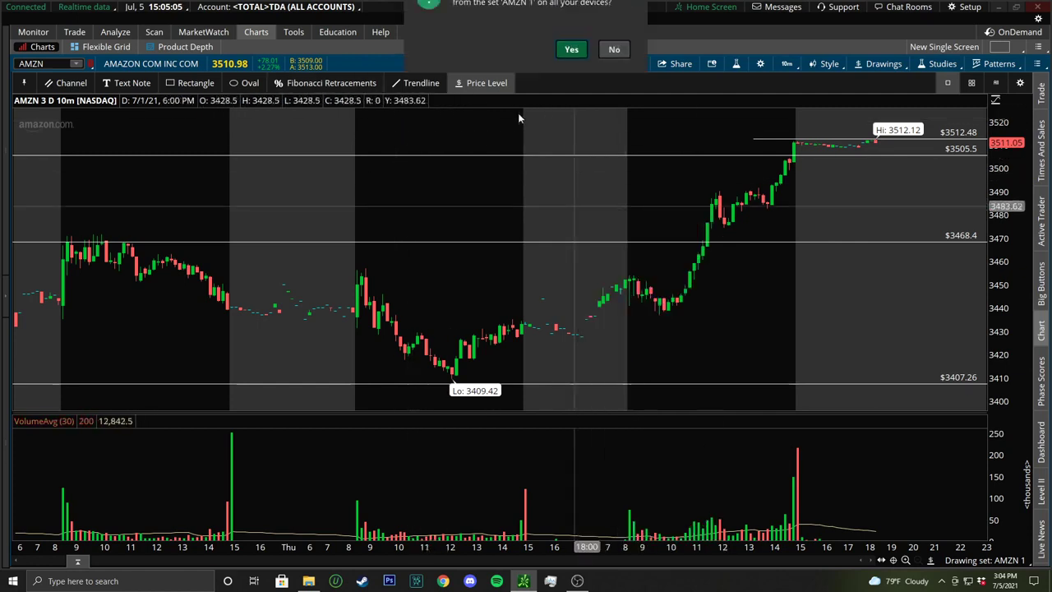
pyautogui.click(571, 74)
# - Place AMZN price levels at $3472.08, $3453.94 and $3437.22 on the 10-minute chart's recent highs and lows
pyautogui.click(52, 234)
pyautogui.click(377, 274)
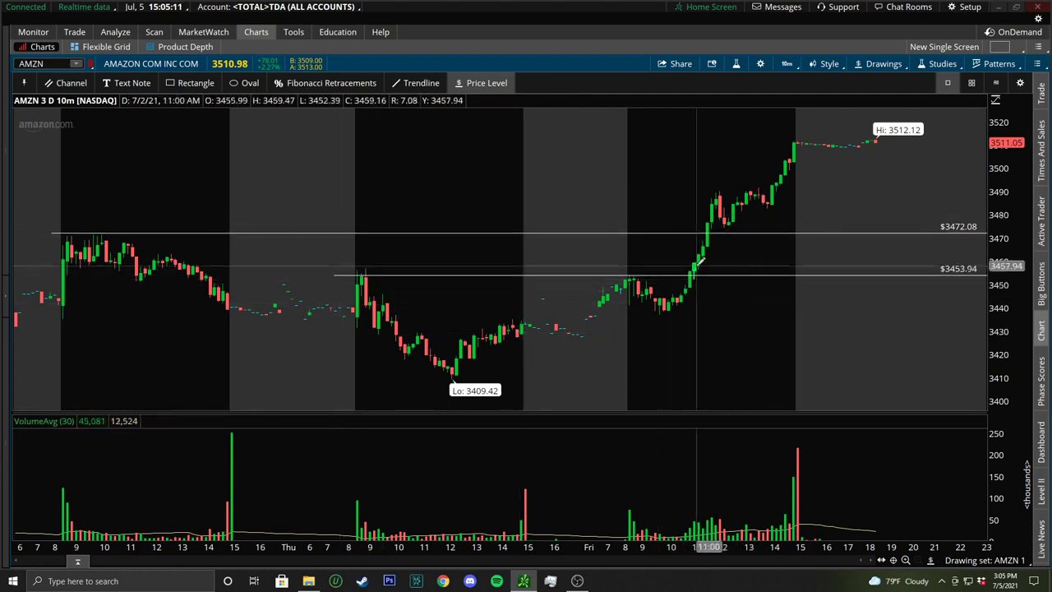
pyautogui.click(585, 314)
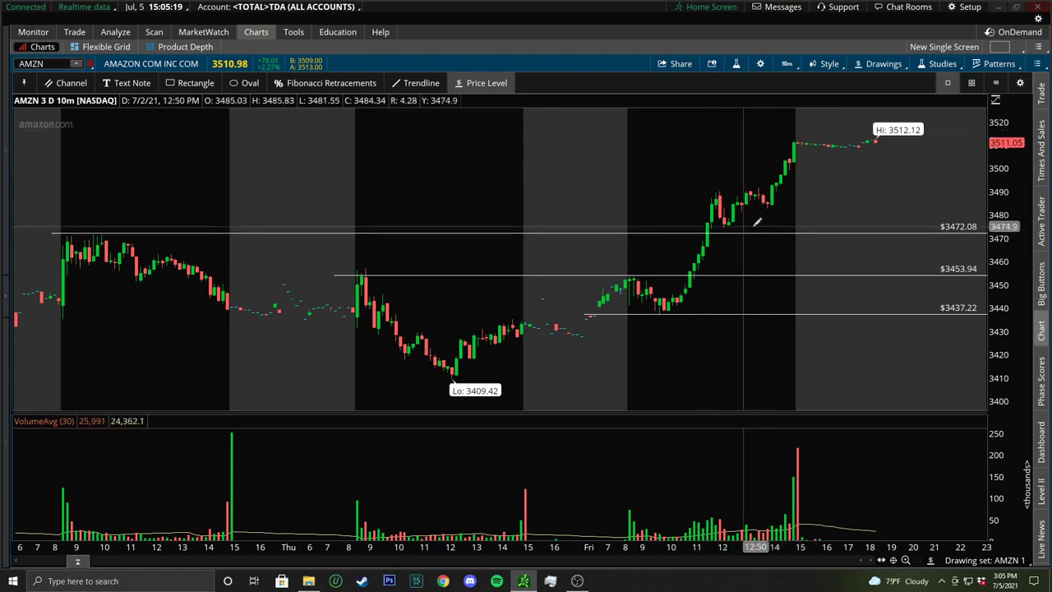
# - Display AMZN at 1 Y : 1D and place price levels at $3442.79, $3451.43, $3487.44 and $3498.96 around the August 2020 highs
pyautogui.click(787, 64)
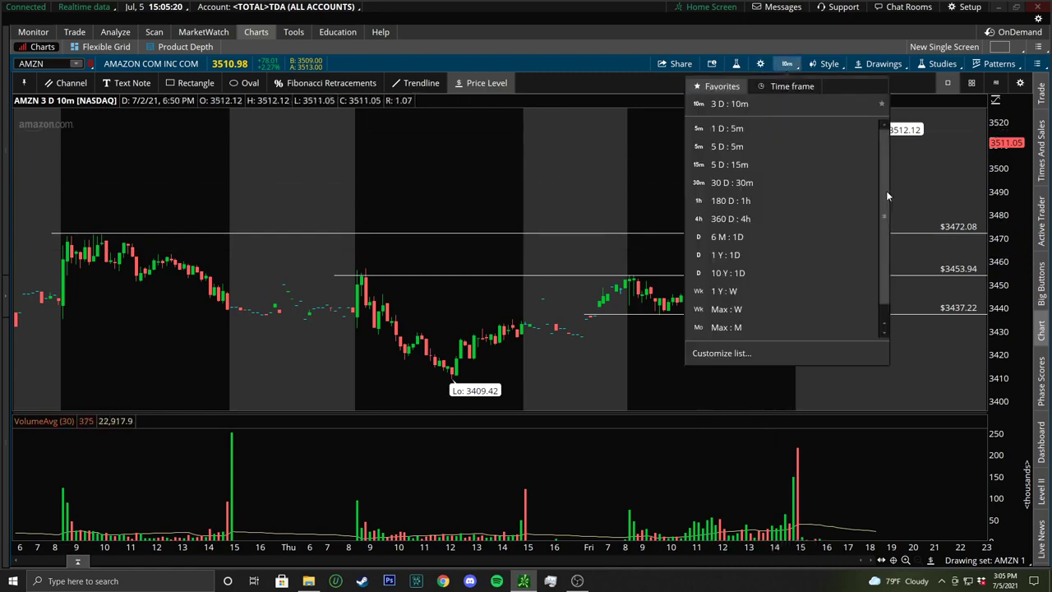
pyautogui.click(768, 258)
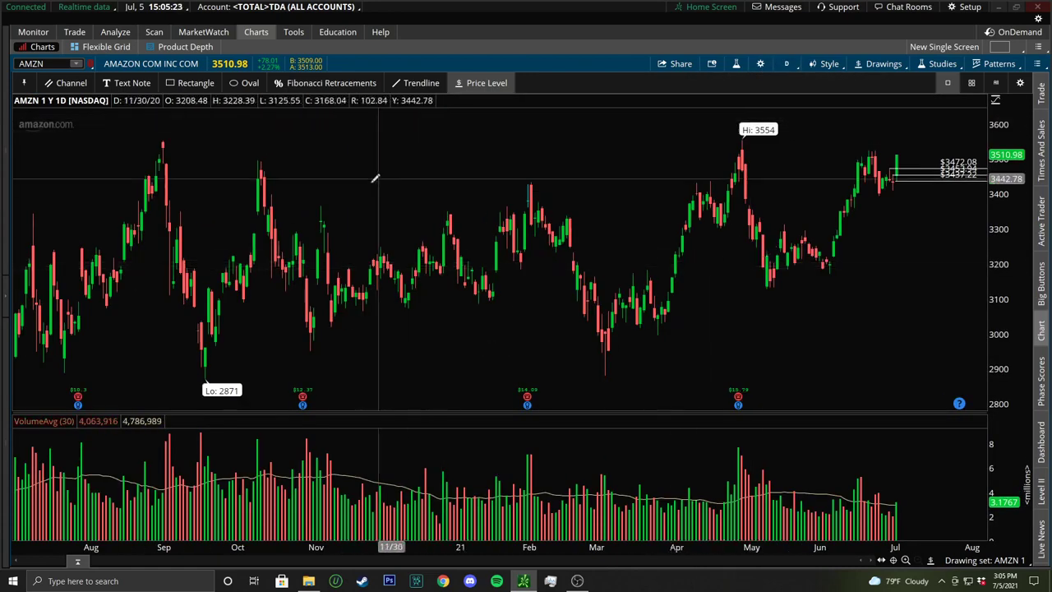
pyautogui.moveTo(446, 228); pyautogui.dragTo(241, 227)
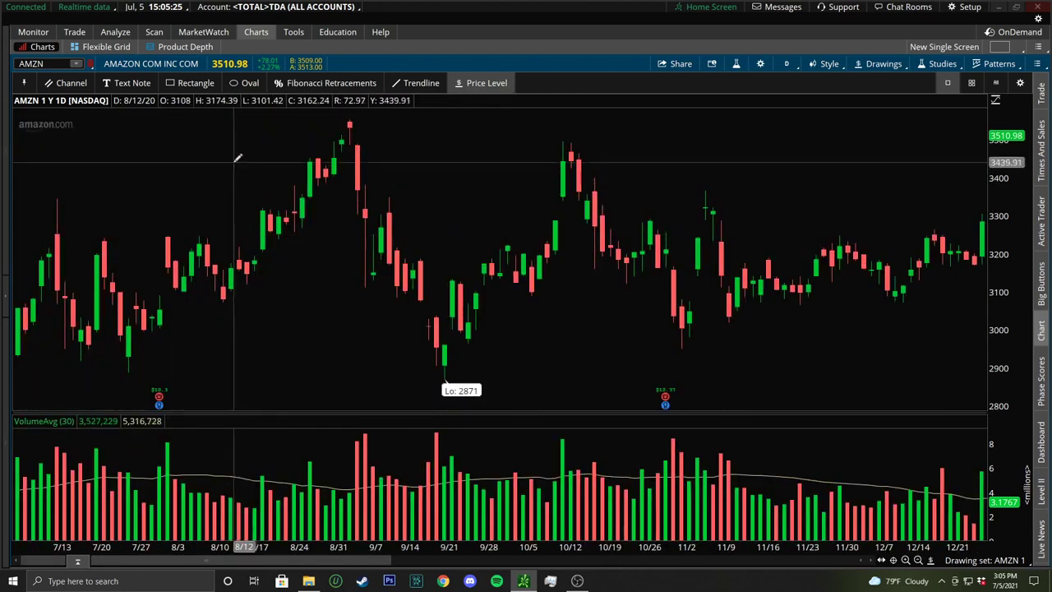
pyautogui.click(230, 160)
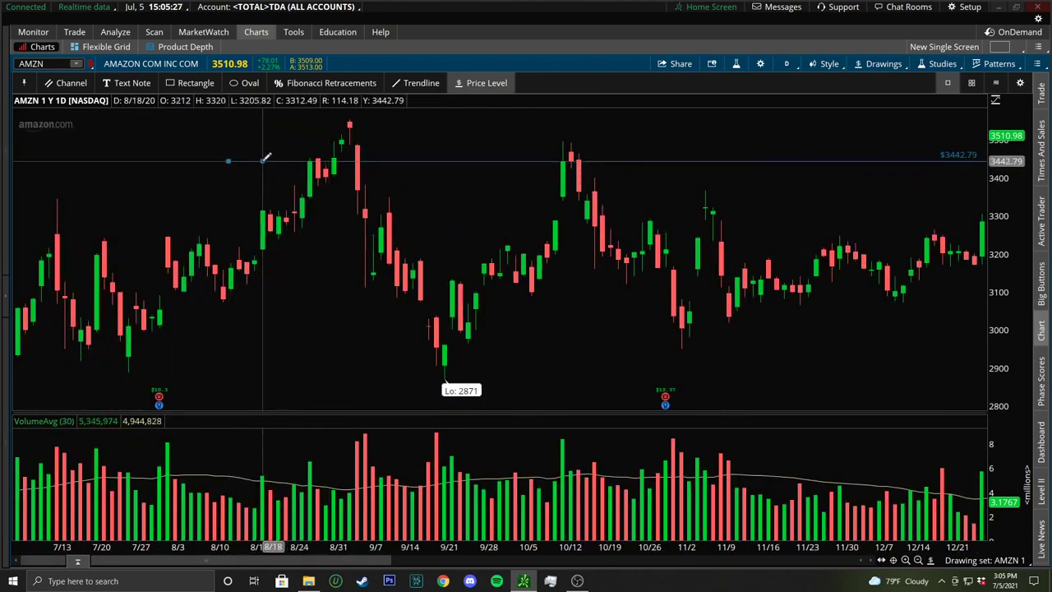
pyautogui.click(311, 157)
pyautogui.click(311, 143)
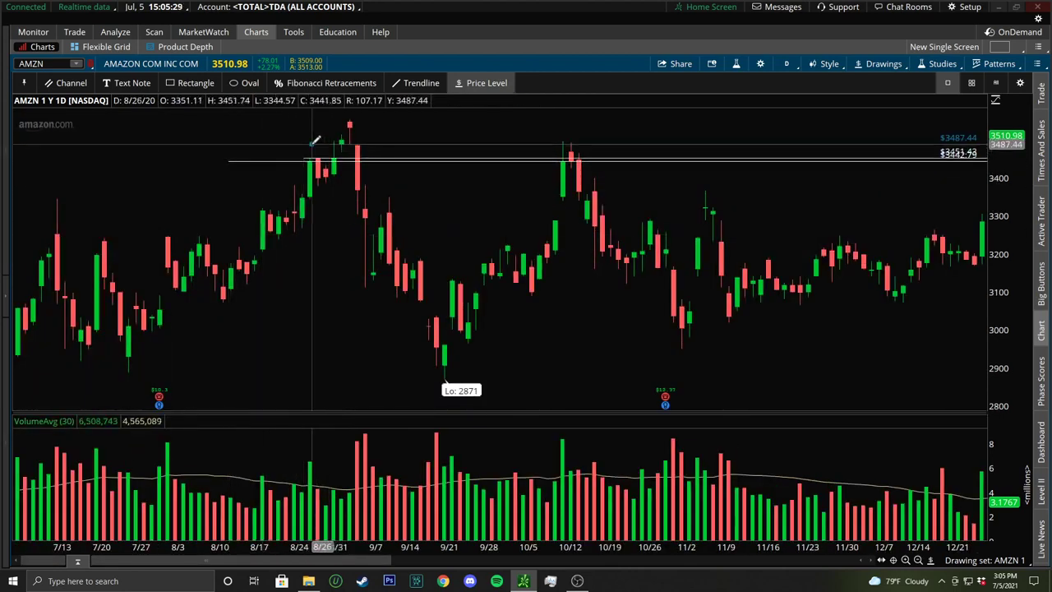
pyautogui.click(309, 139)
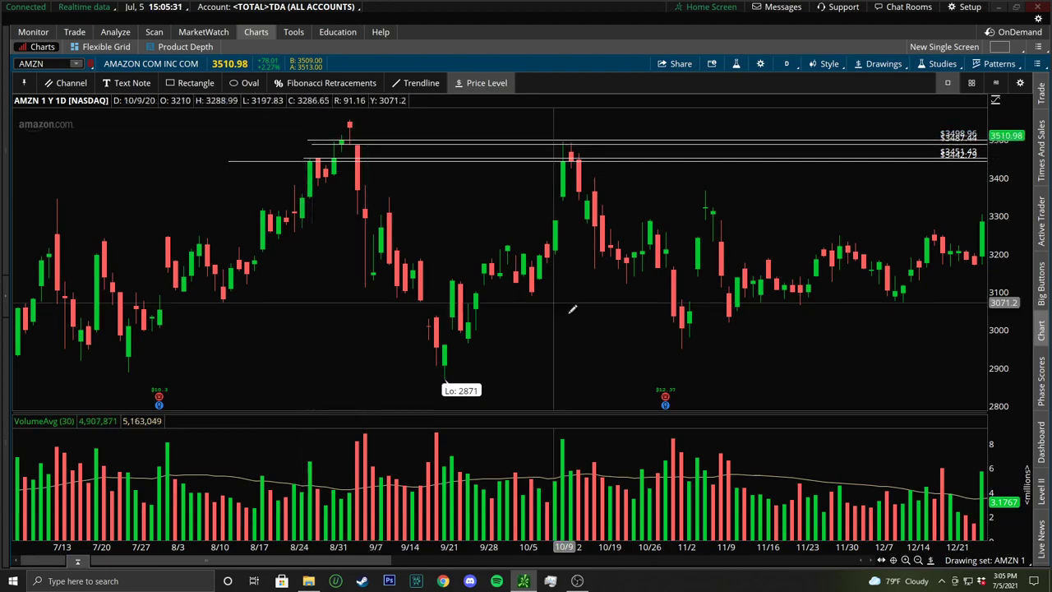
# - Add AMZN price levels at $3458.67 near the late-April peak and $3507.05 near the June highs
pyautogui.moveTo(377, 560); pyautogui.dragTo(783, 479)
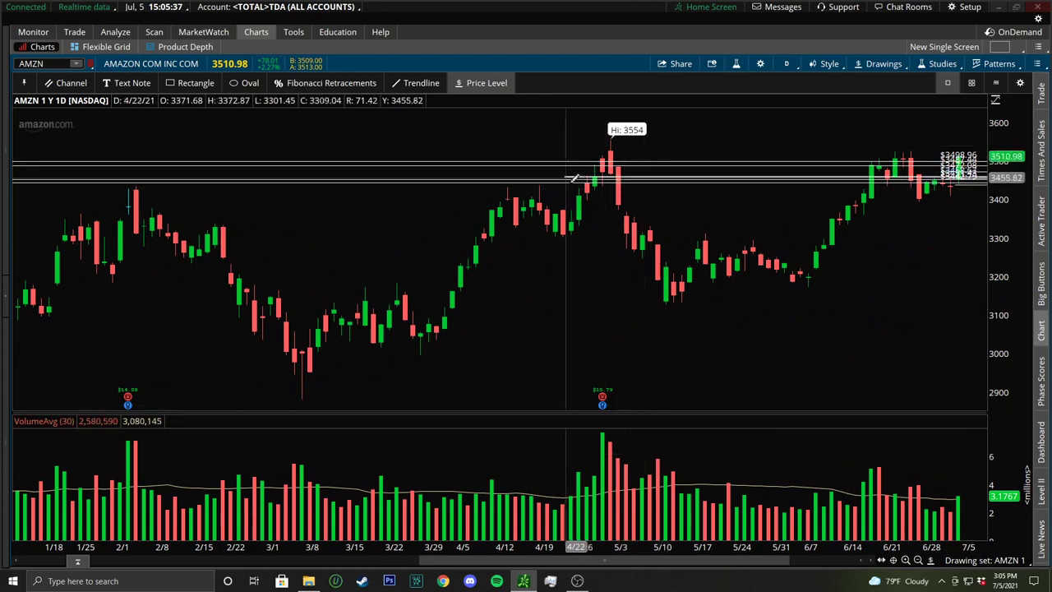
pyautogui.scroll(-5, 641, 140)
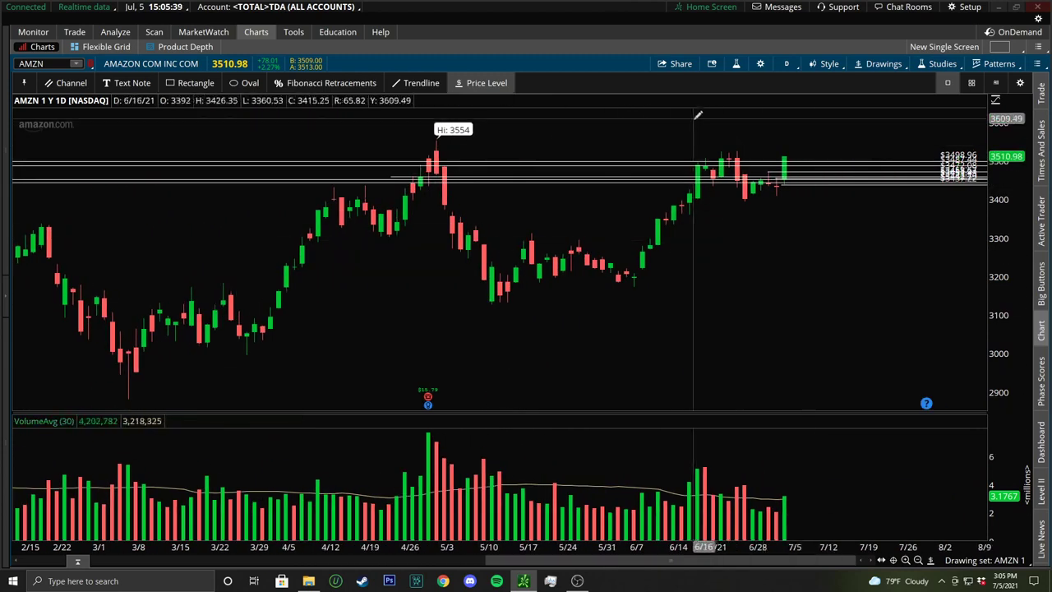
pyautogui.click(691, 158)
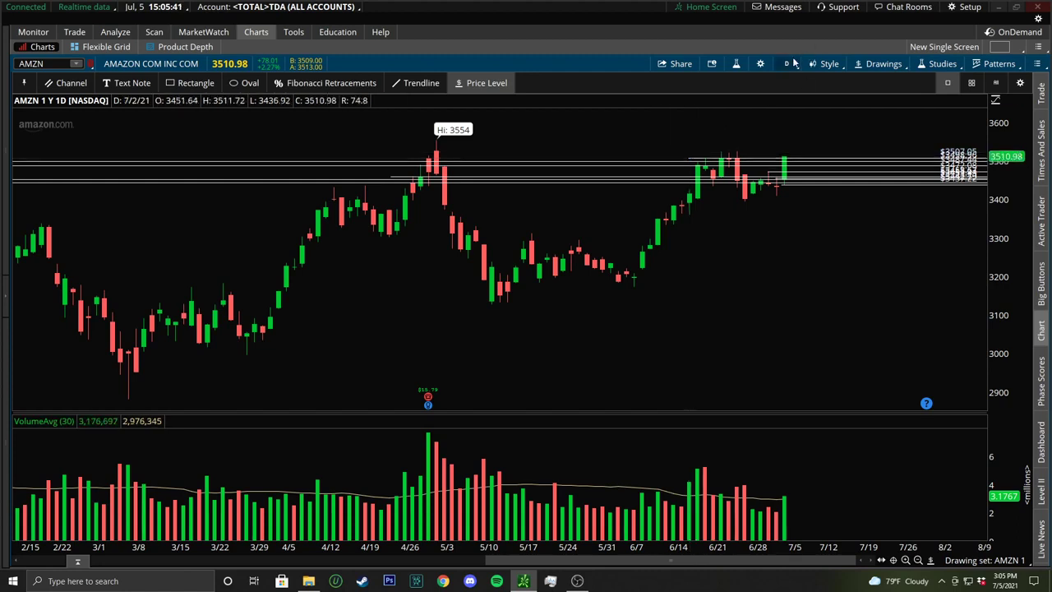
# - Display AMZN at 3 D : 10m and draw rectangle zones over the $3472.08, $3453.94 and $3437.22 reaction areas
pyautogui.click(787, 63)
pyautogui.click(773, 169)
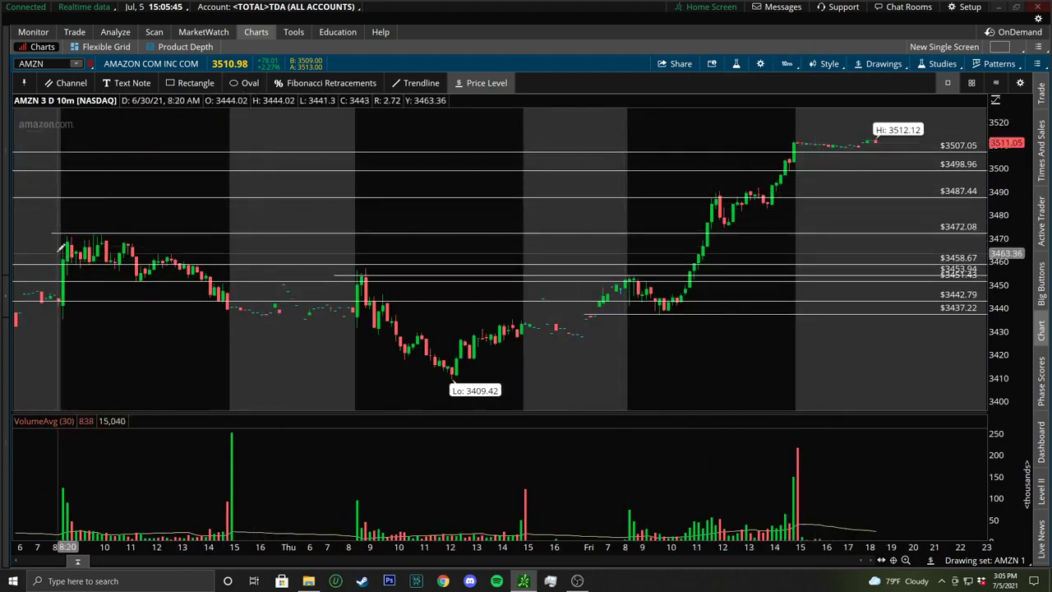
pyautogui.click(195, 82)
pyautogui.click(60, 225)
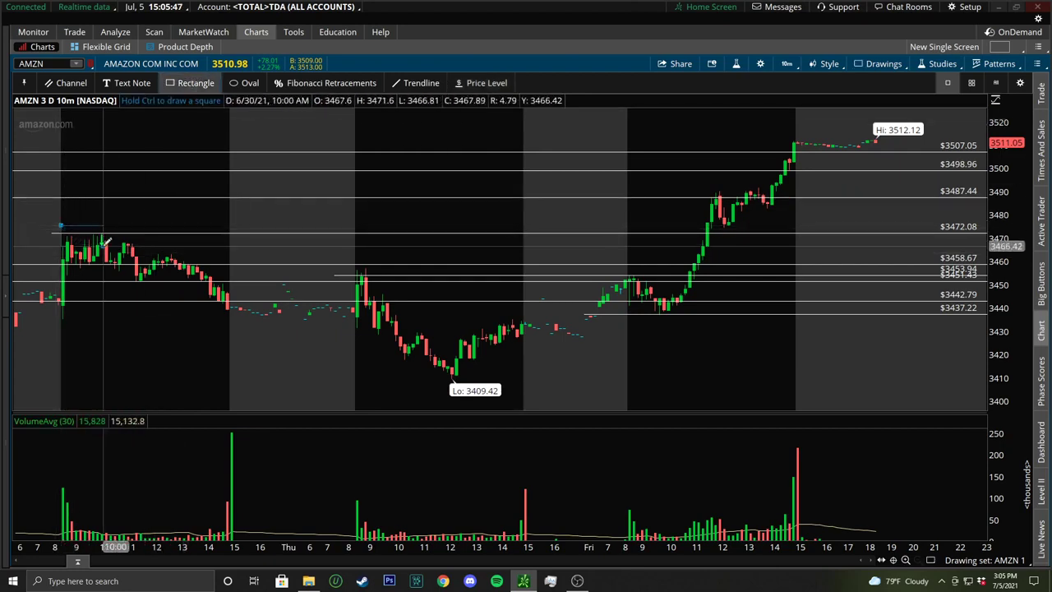
pyautogui.click(103, 246)
pyautogui.click(329, 265)
pyautogui.click(376, 280)
pyautogui.click(567, 292)
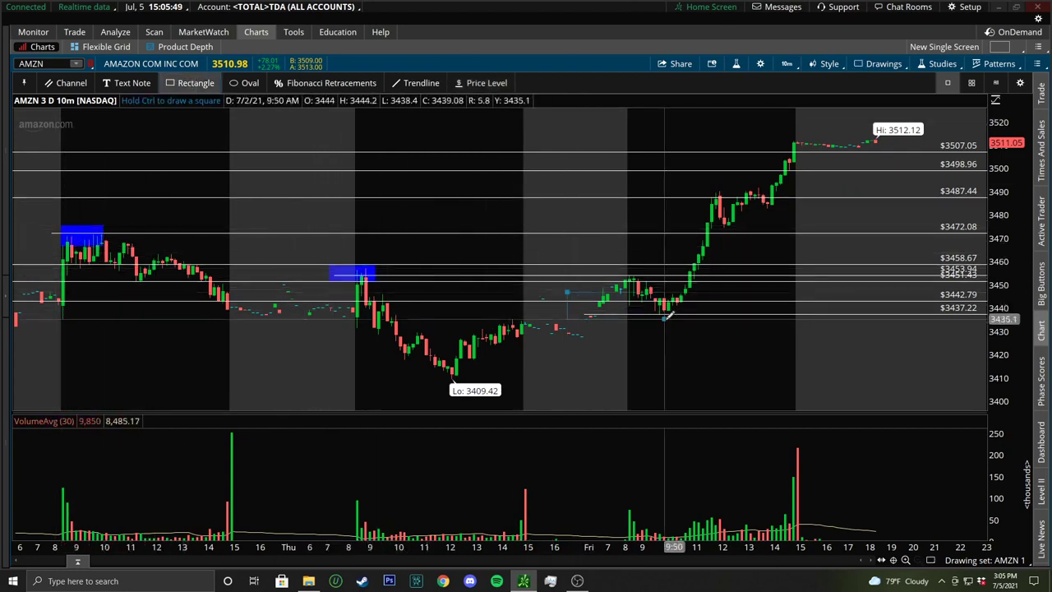
pyautogui.click(677, 318)
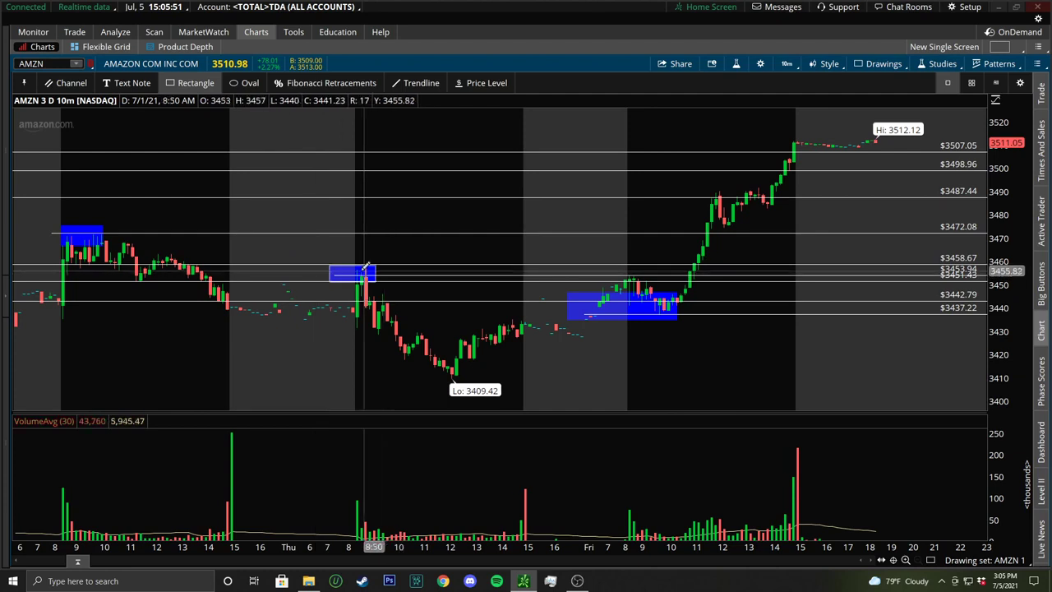
# - Draw rectangle zones where Friday's AMZN rally meets the $3487.44, $3498.96 and $3507.05 levels
pyautogui.click(705, 191)
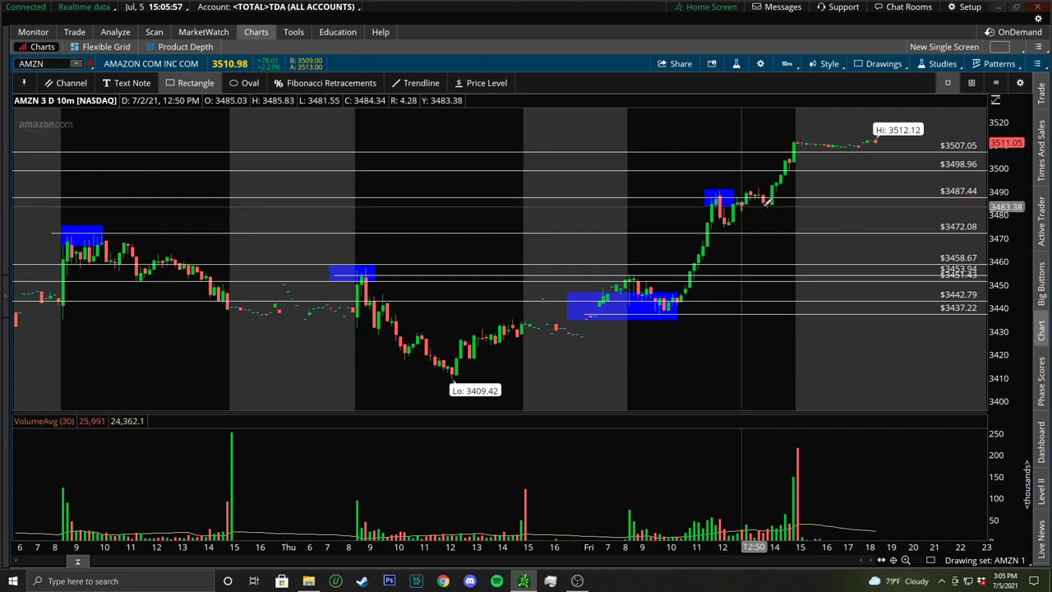
pyautogui.click(790, 168)
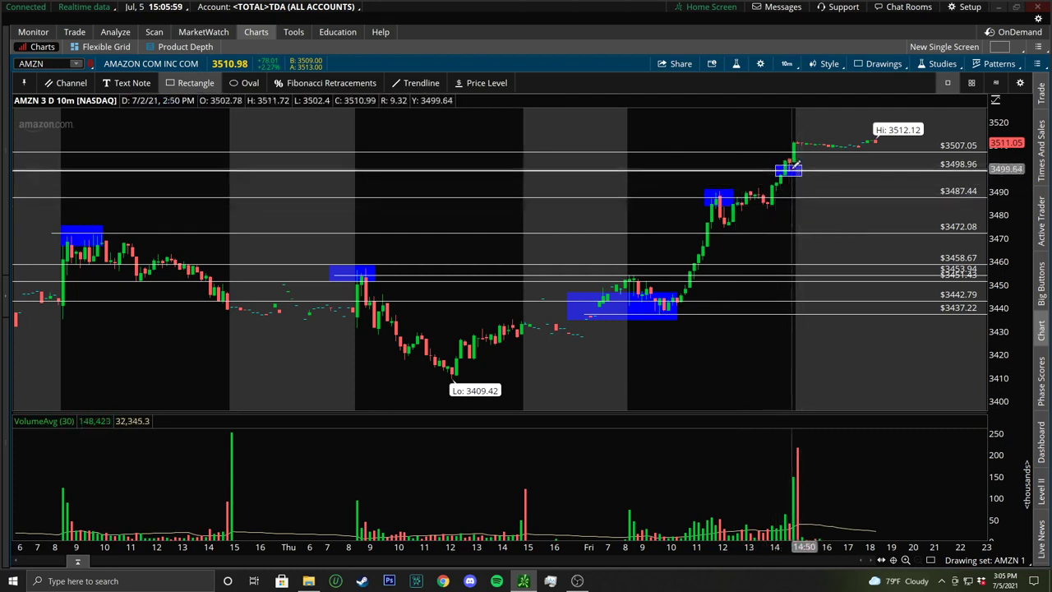
pyautogui.click(799, 143)
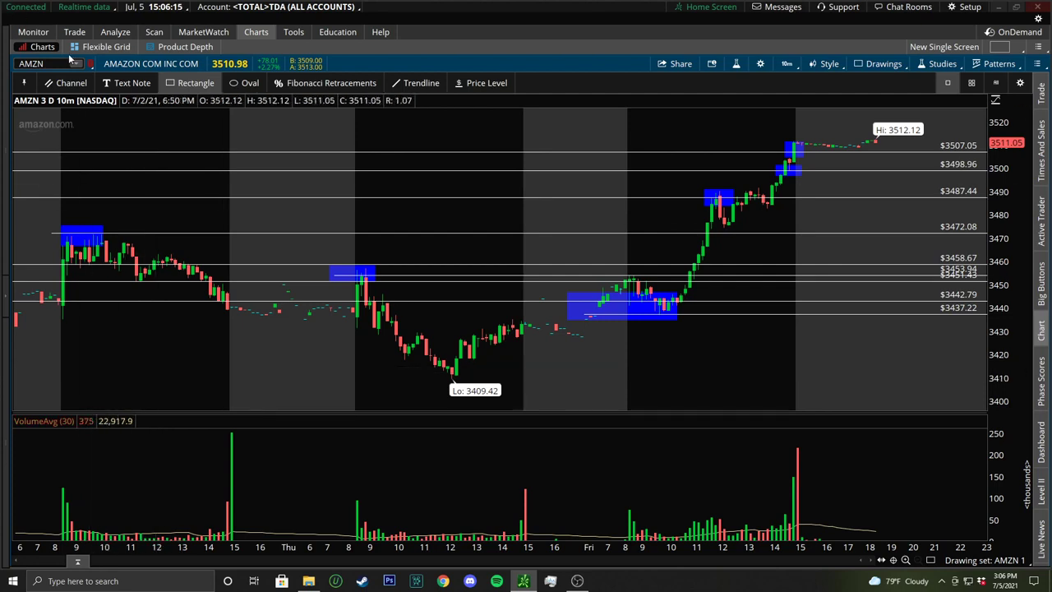
# - Load the BA chart at 3 D : 10m and clear all of its drawings
pyautogui.press('Return')
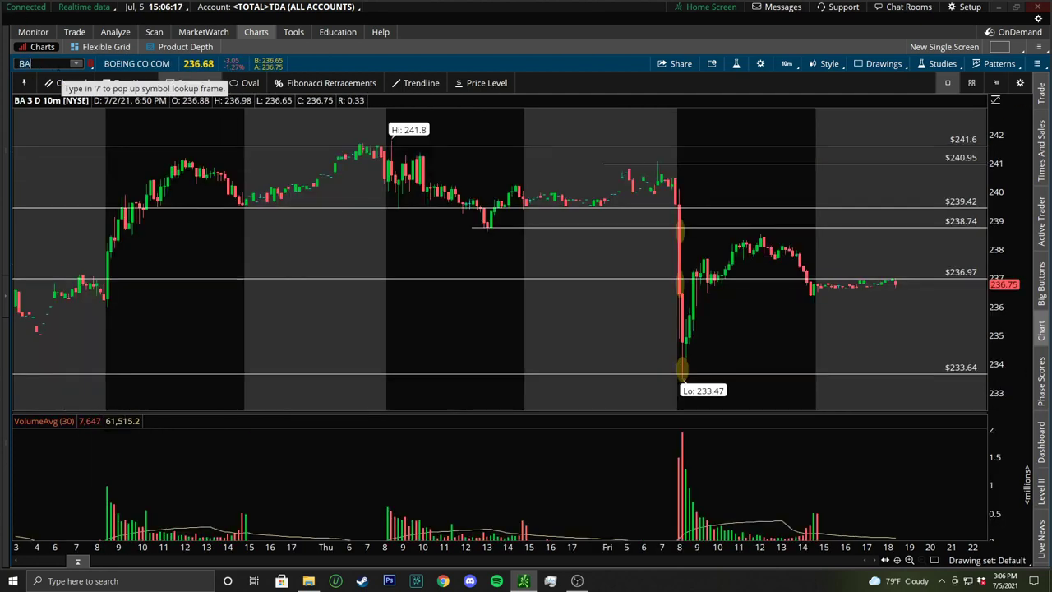
pyautogui.rightClick(481, 306)
pyautogui.click(539, 381)
pyautogui.click(571, 27)
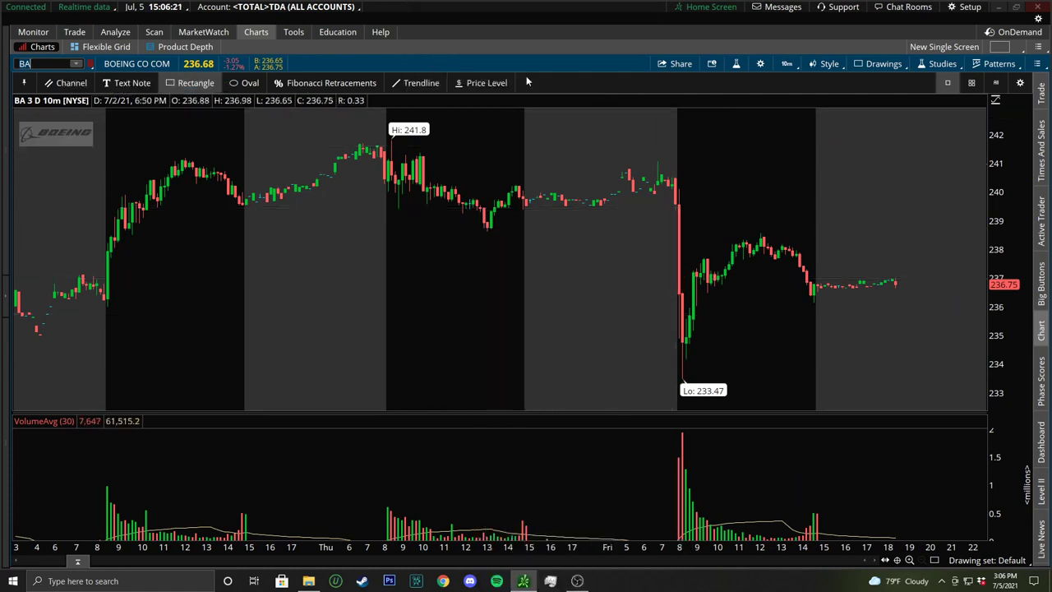
# - Place BA price levels at $241.28, $238.7, $240.79 and $239.56 on the 10-minute chart
pyautogui.click(481, 82)
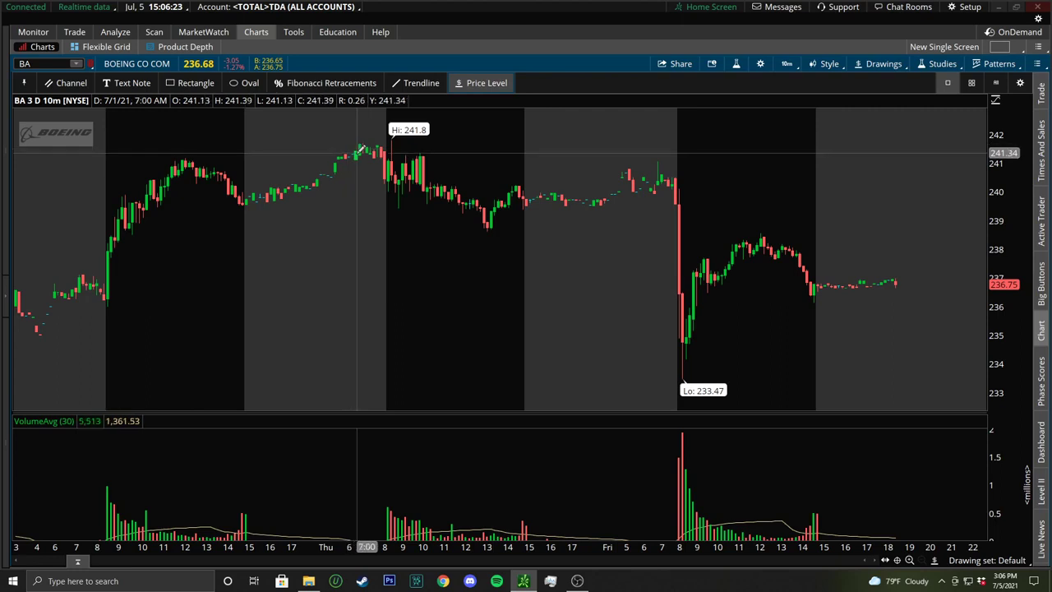
pyautogui.click(361, 152)
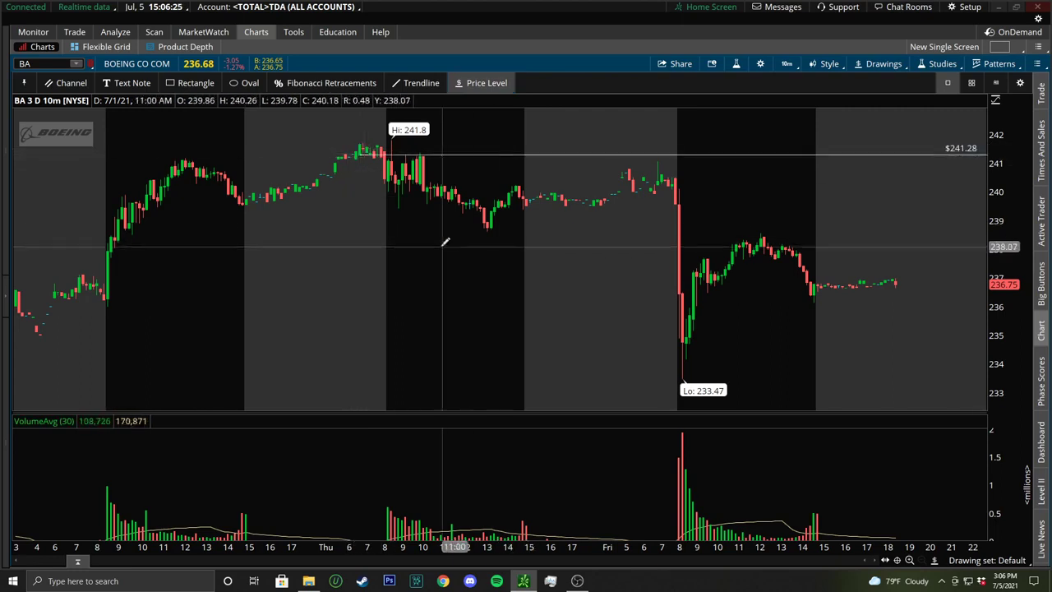
pyautogui.click(399, 222)
pyautogui.click(580, 169)
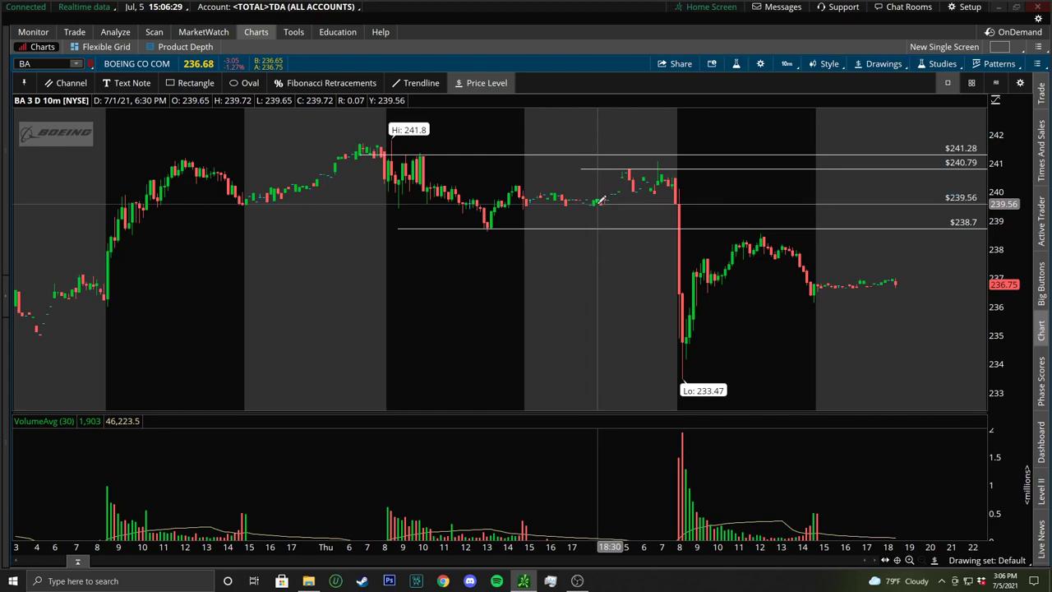
pyautogui.click(601, 201)
# - Display BA at 1 Y : 1D and add price levels including $224.21, $227.98 and $245.58
pyautogui.click(786, 63)
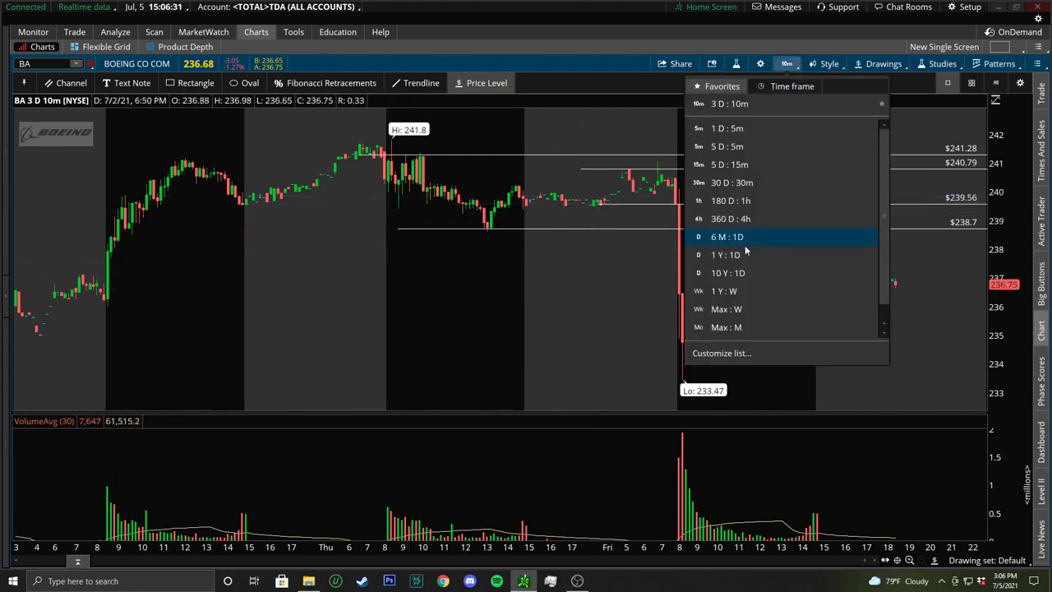
pyautogui.click(746, 257)
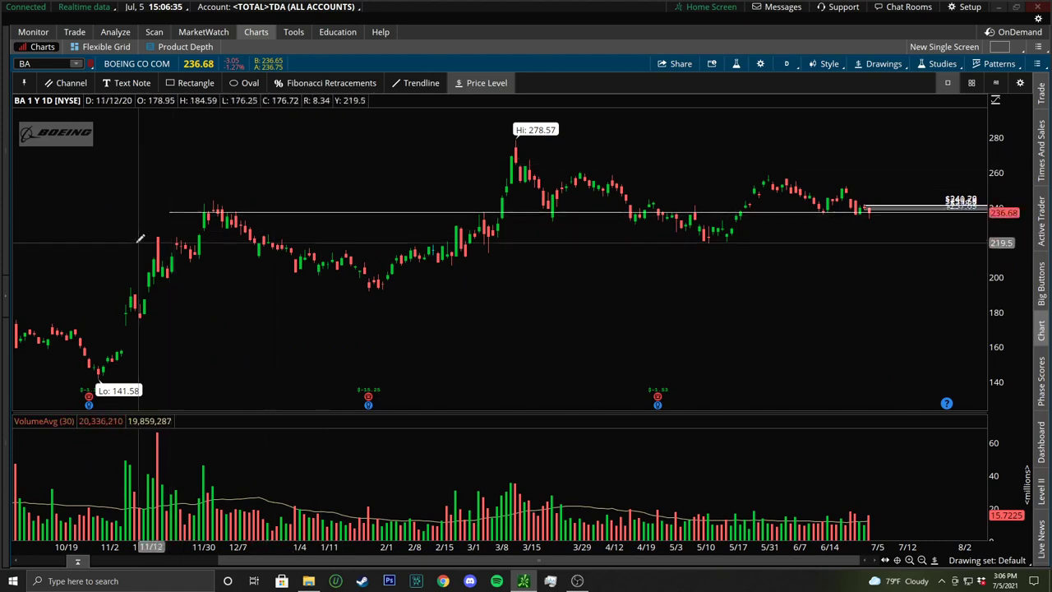
pyautogui.click(124, 233)
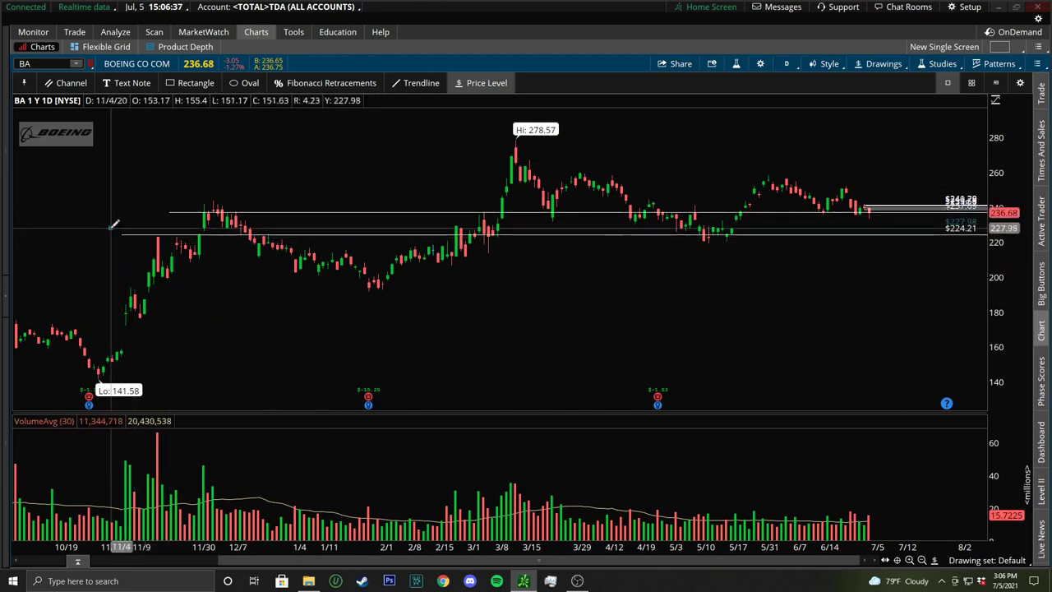
pyautogui.click(111, 228)
pyautogui.click(476, 197)
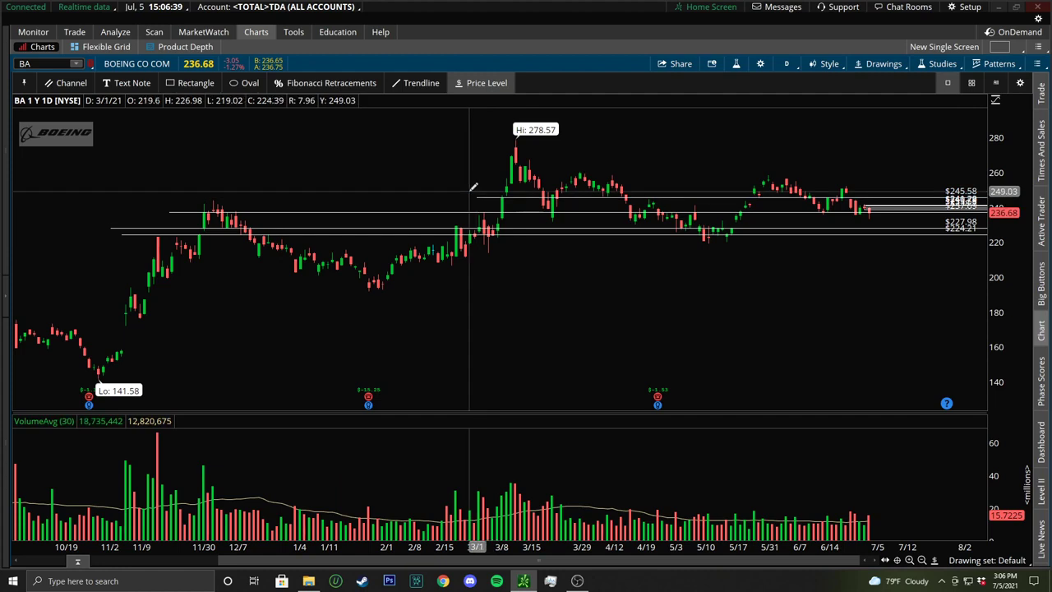
# - Add price levels at $248.72, $251.86 and $233.64 on BA's daily chart
pyautogui.click(473, 191)
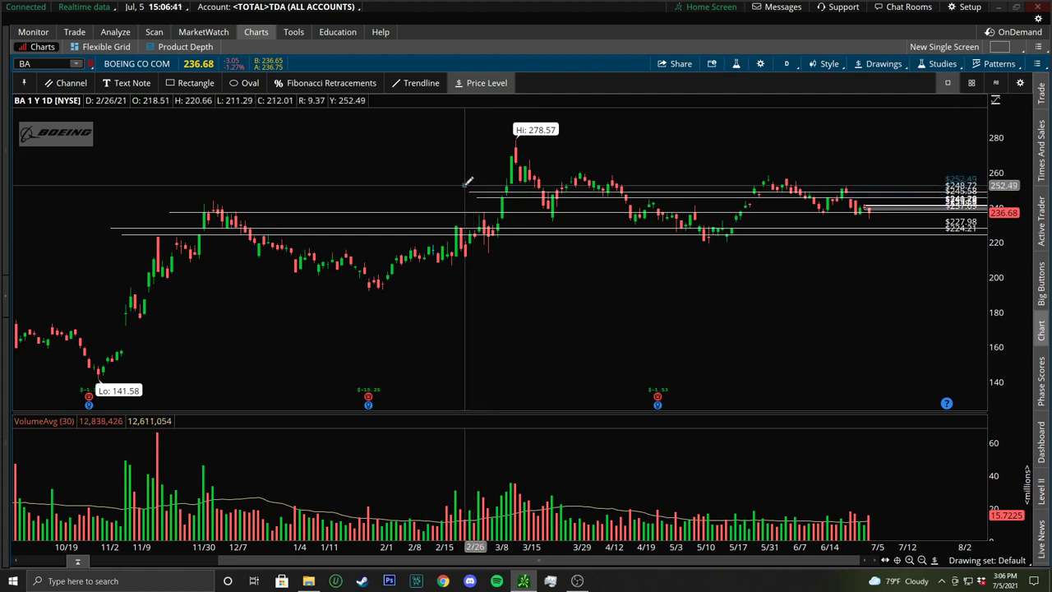
pyautogui.click(464, 186)
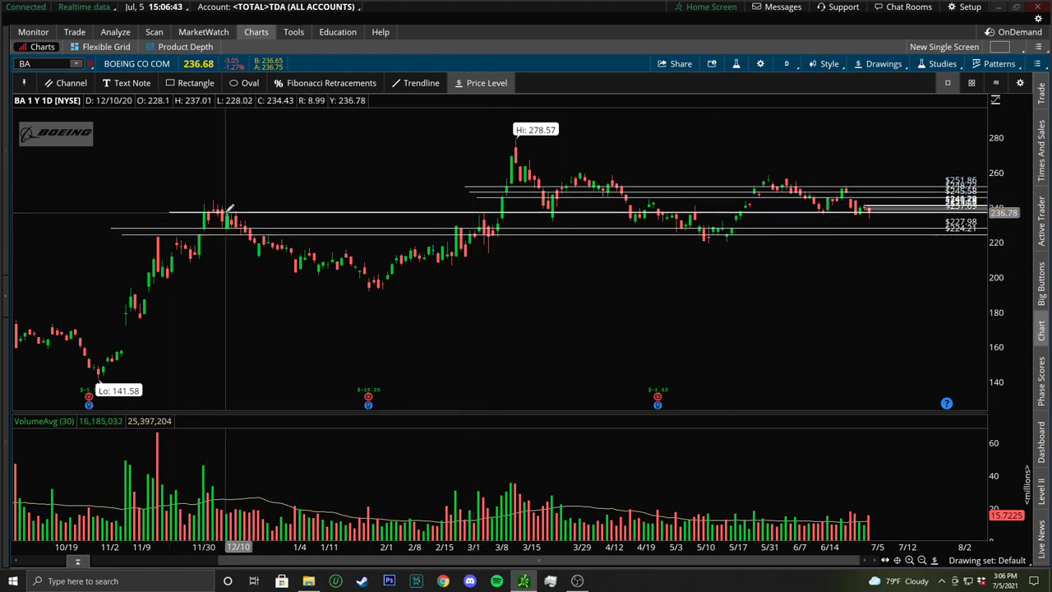
pyautogui.click(456, 219)
# - Display BA at 3 D : 10m and mark Friday's opening drop with ovals at the $237.09 and $233.64 levels
pyautogui.click(786, 63)
pyautogui.click(792, 165)
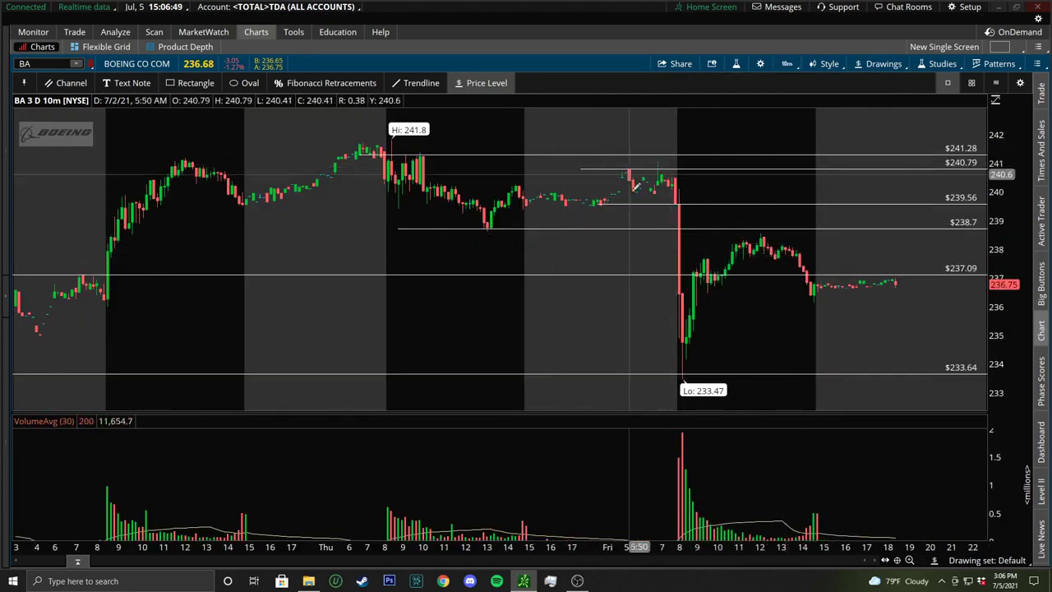
pyautogui.click(249, 83)
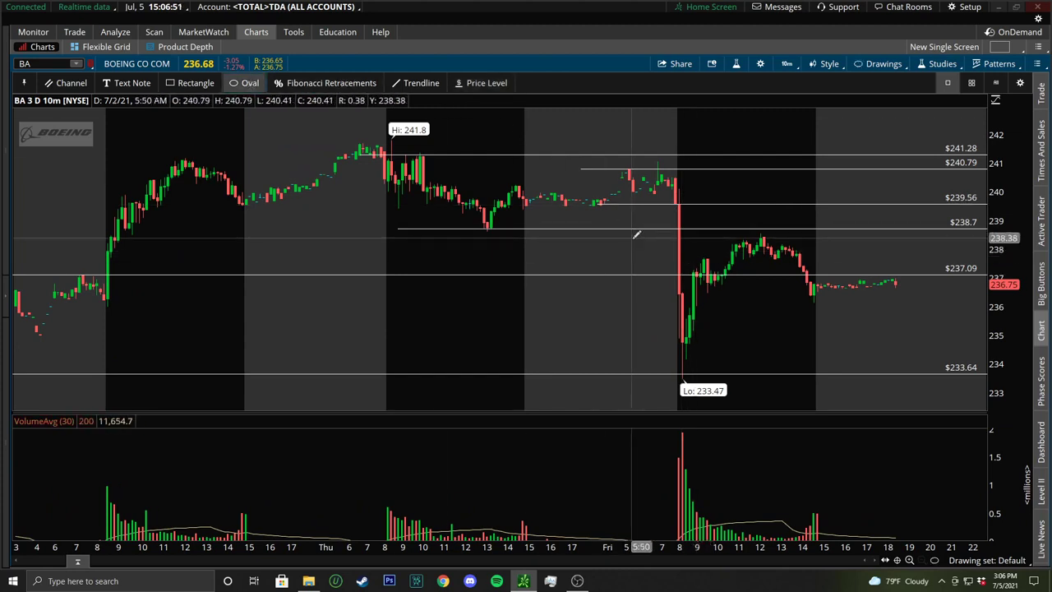
pyautogui.click(682, 280)
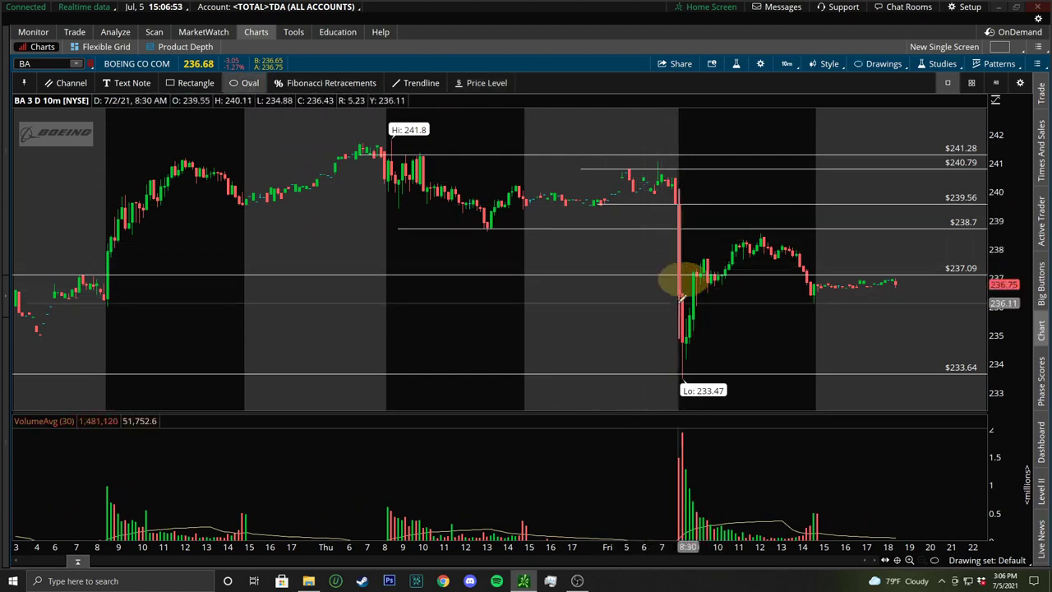
pyautogui.click(683, 370)
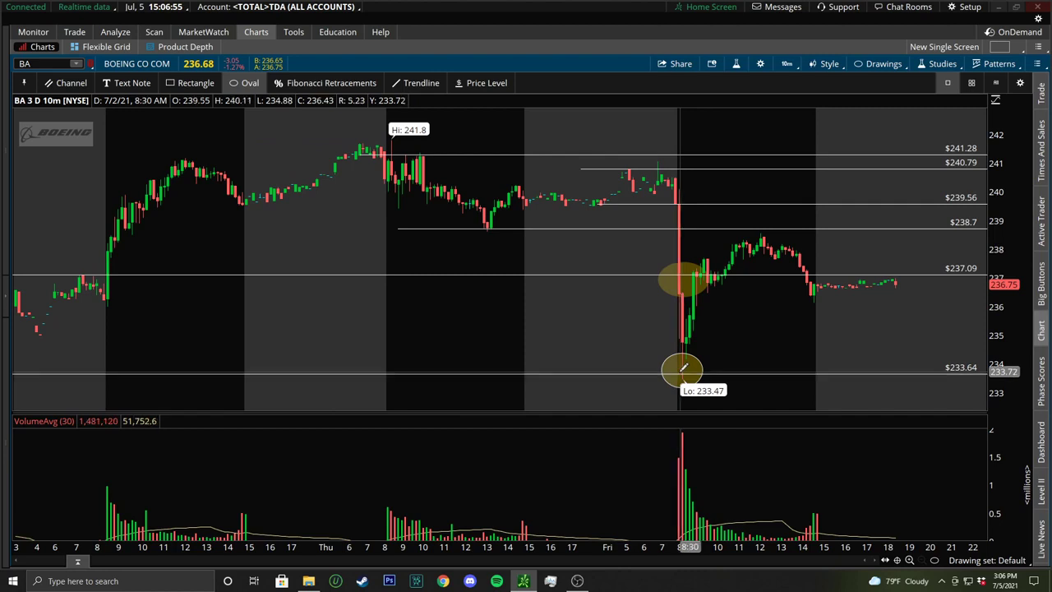